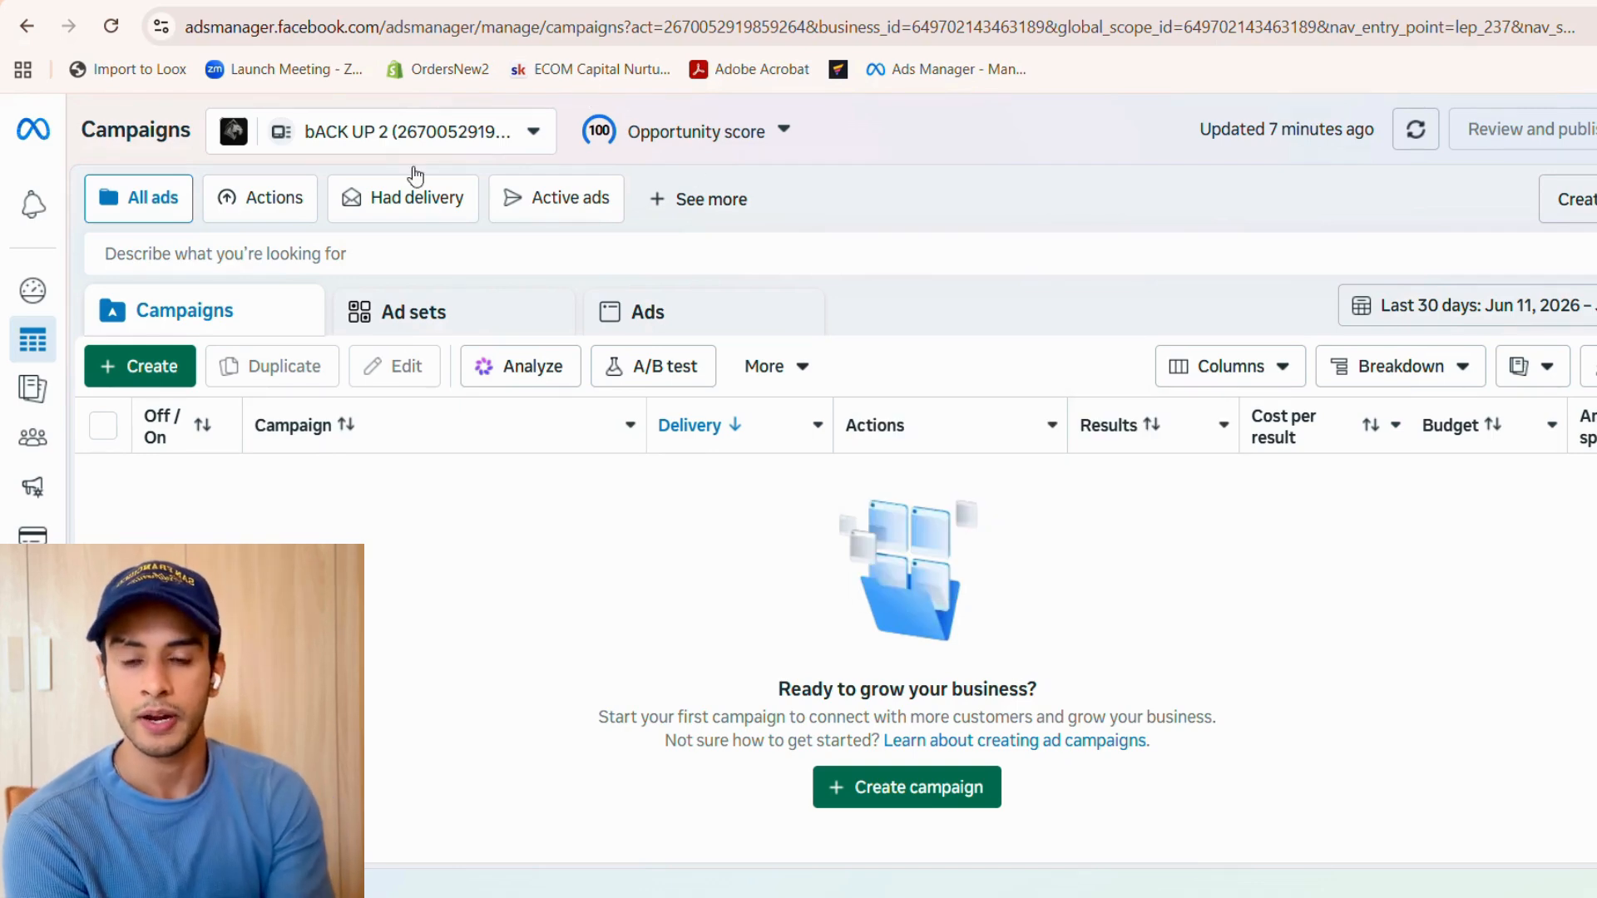
# - Start creating a new campaign with the Auction buying type
pyautogui.moveTo(178, 385)
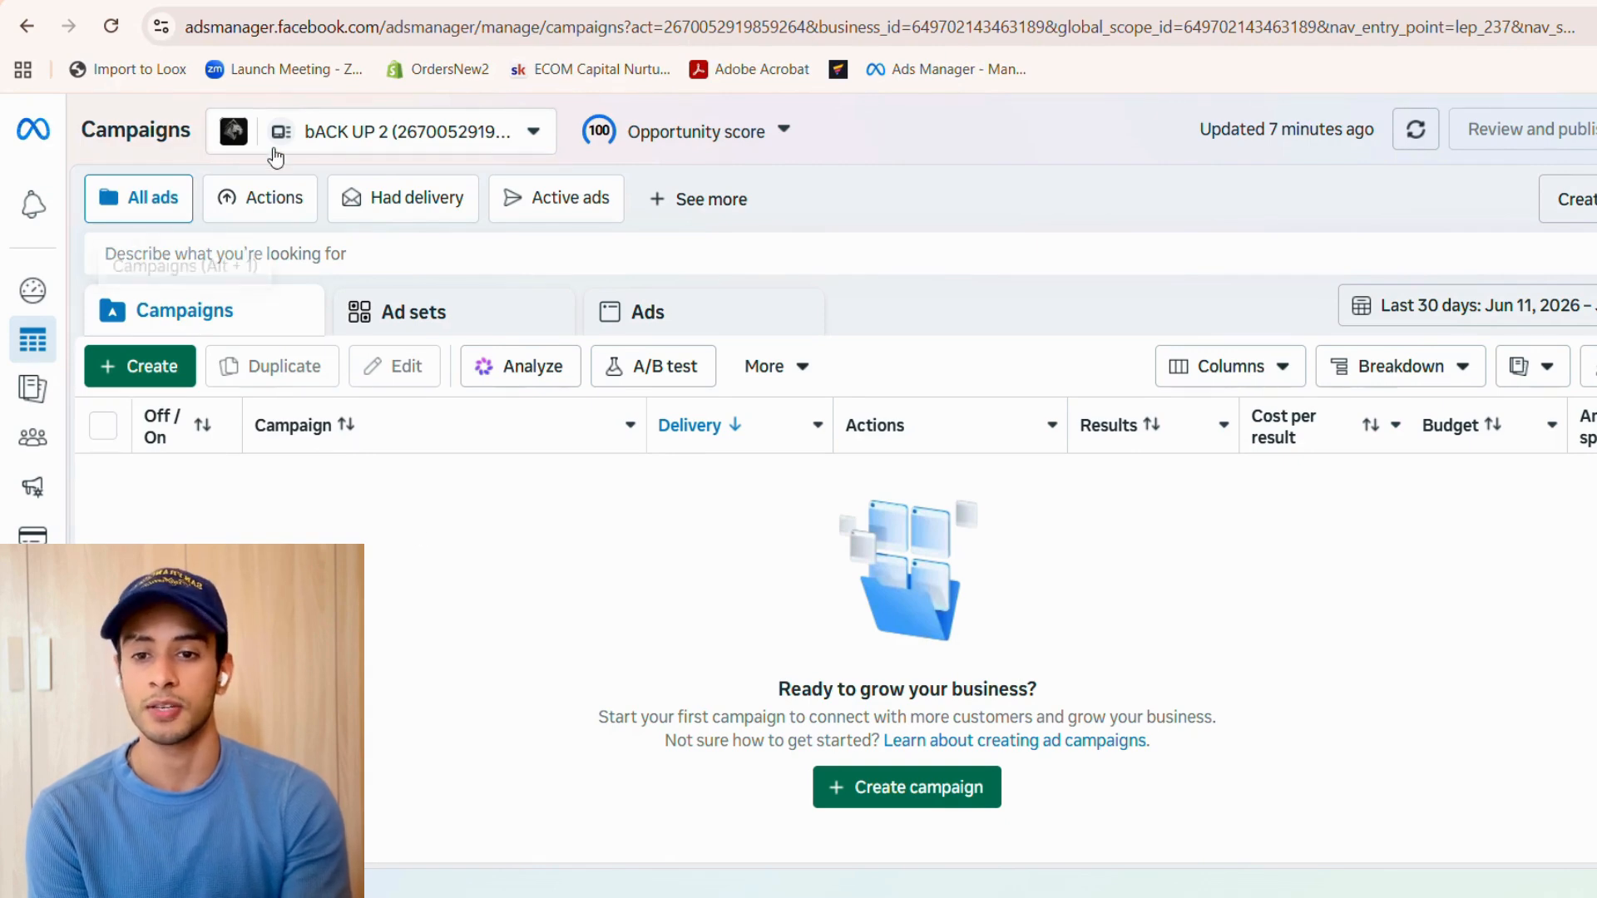
pyautogui.click(146, 367)
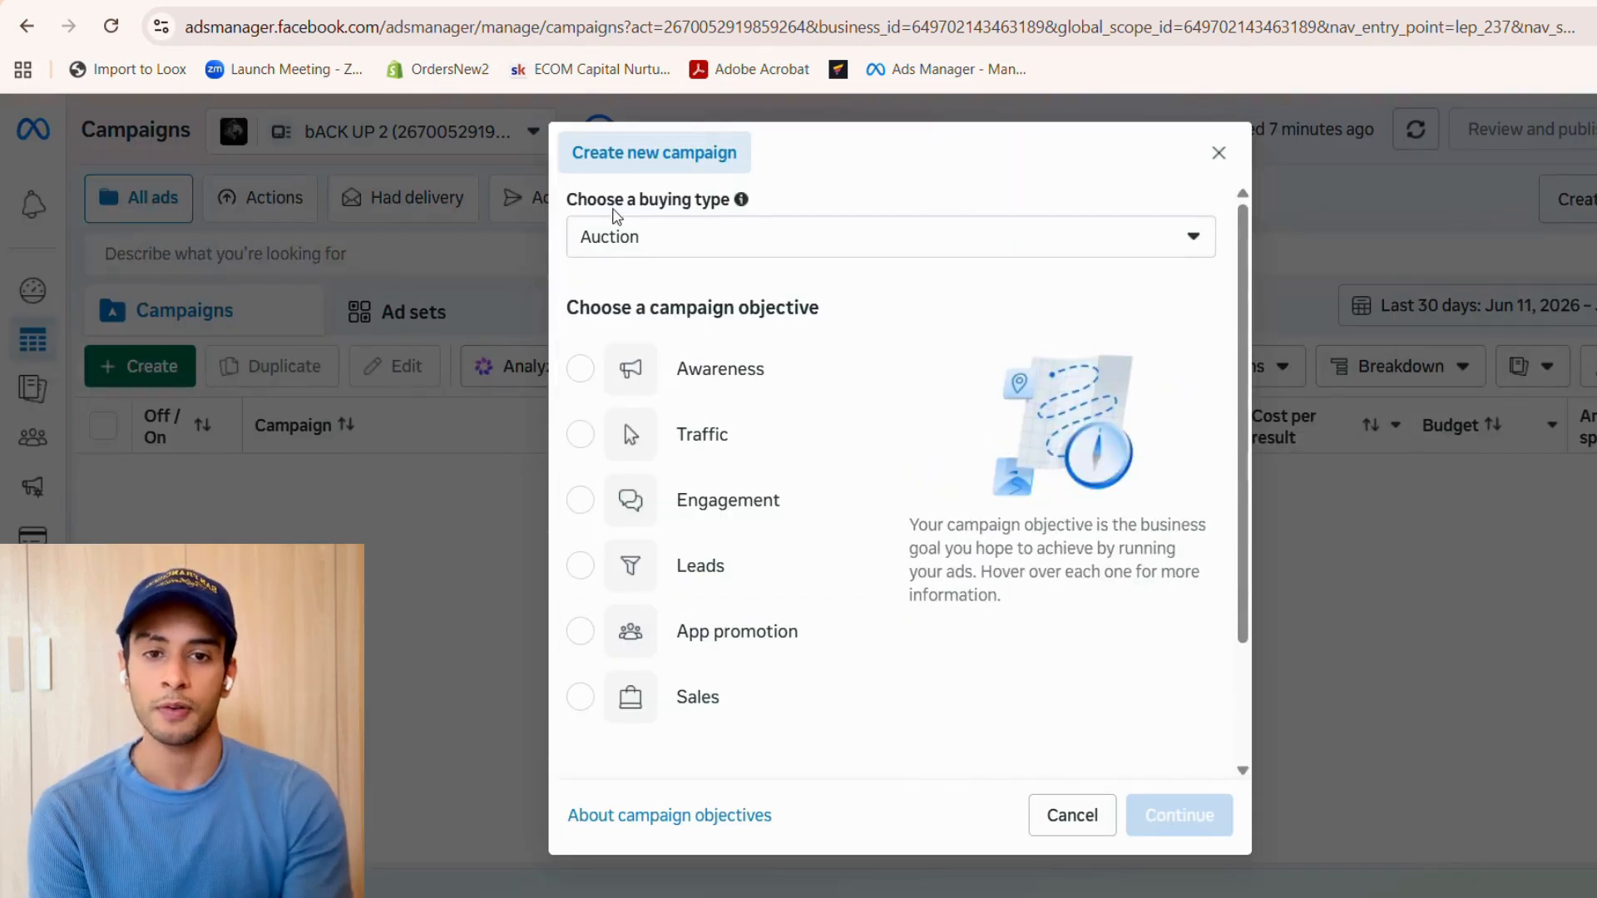
pyautogui.click(724, 241)
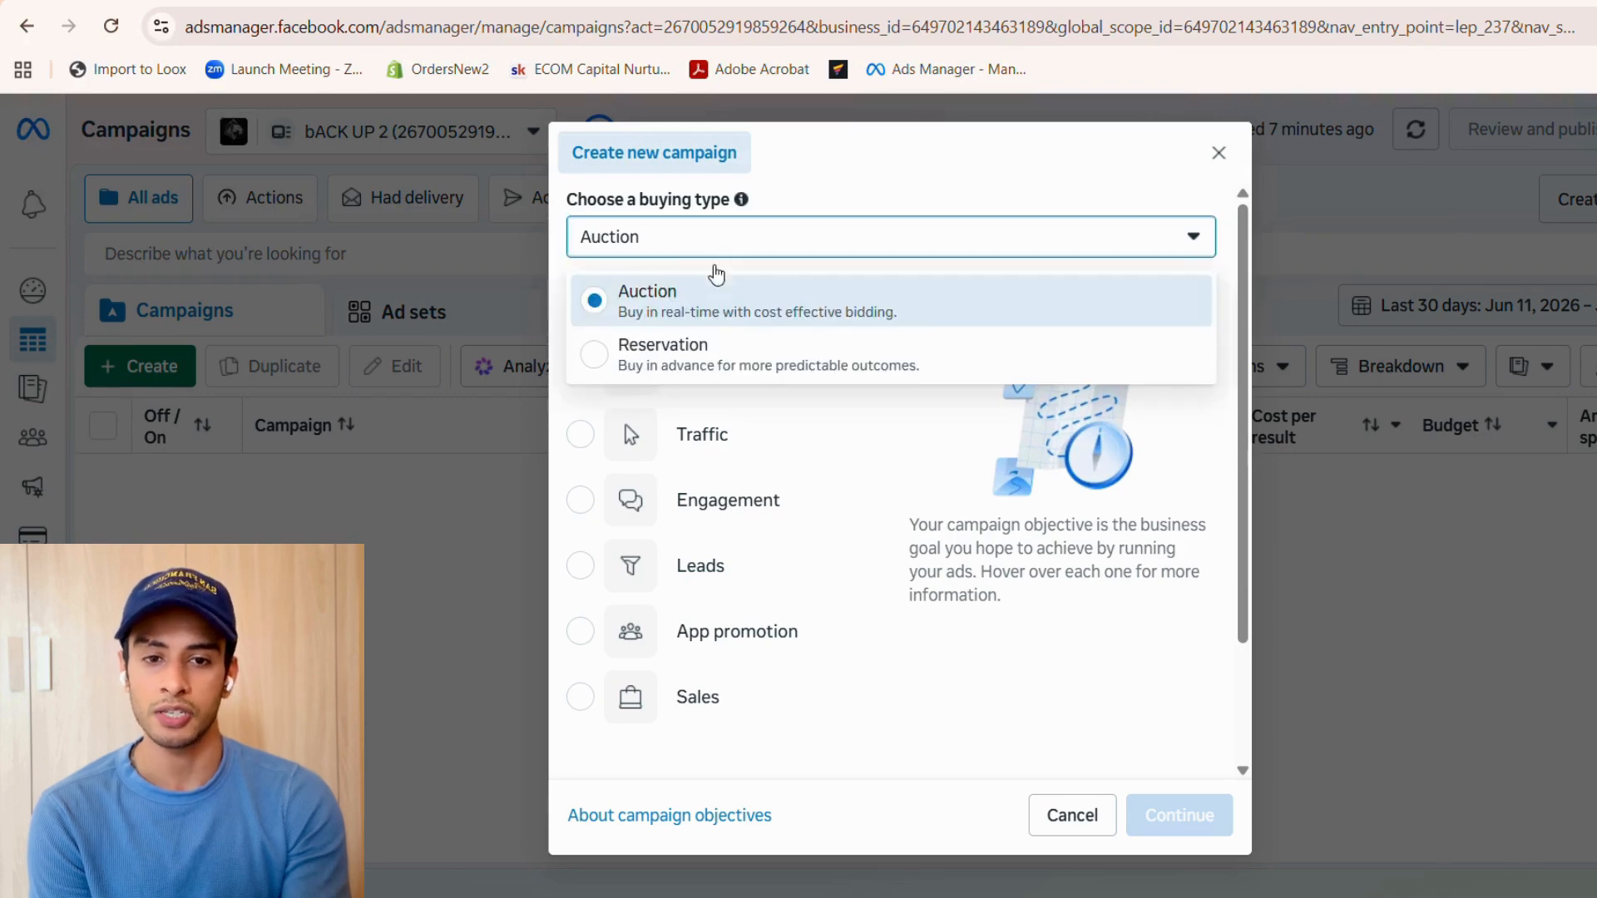
pyautogui.click(713, 293)
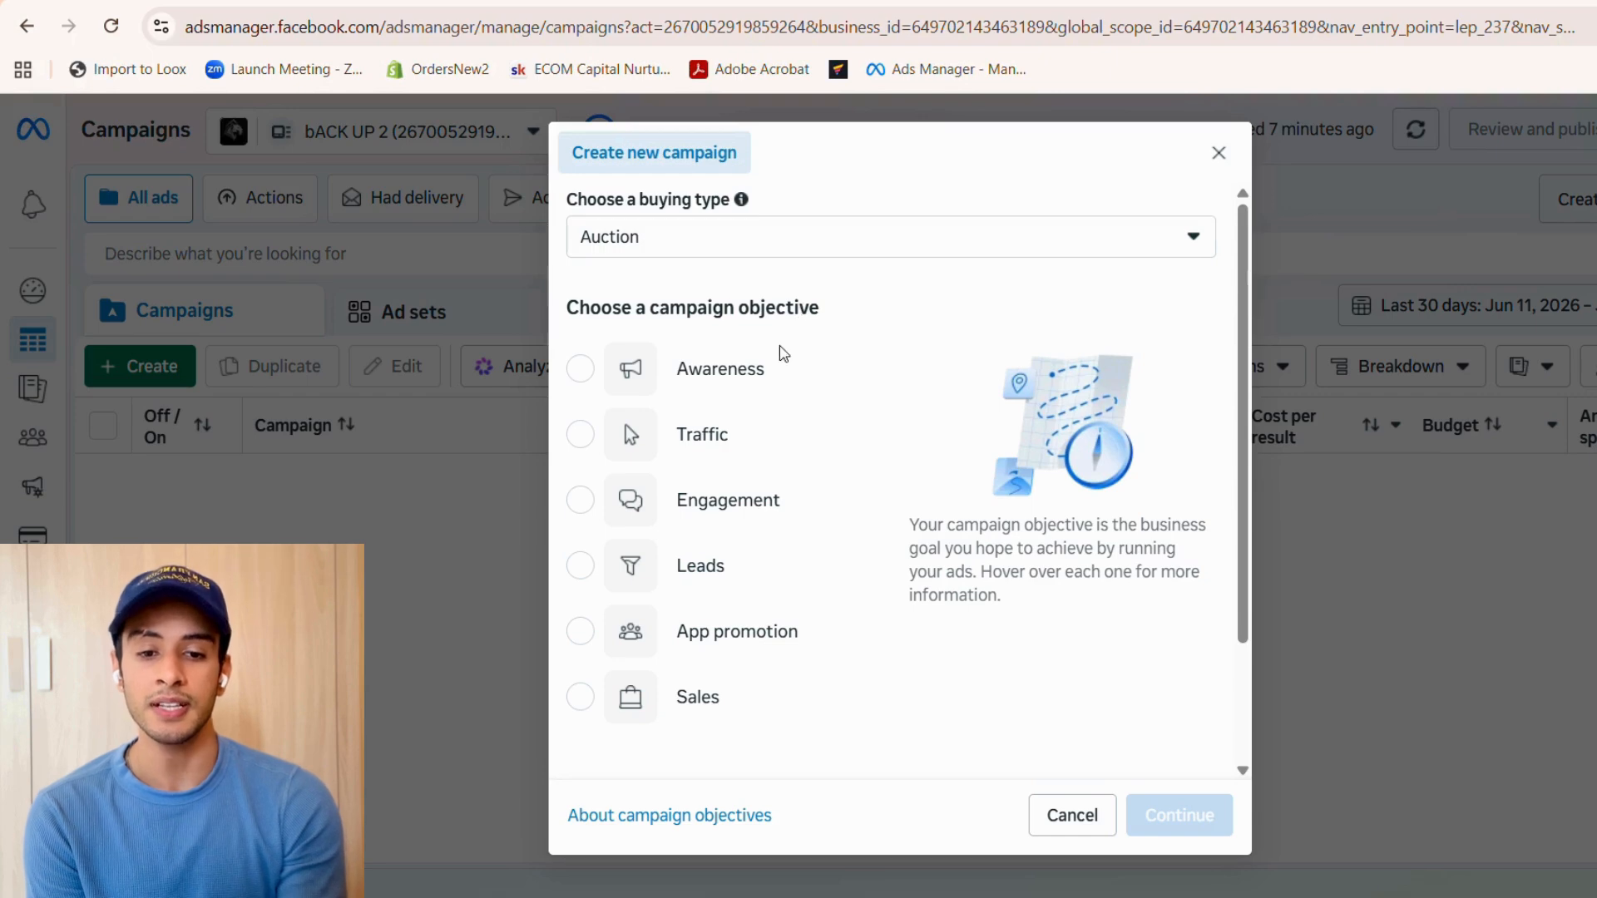
# - Choose Sales as the campaign objective and continue to the campaign setup
pyautogui.moveTo(698, 720)
pyautogui.moveTo(756, 580)
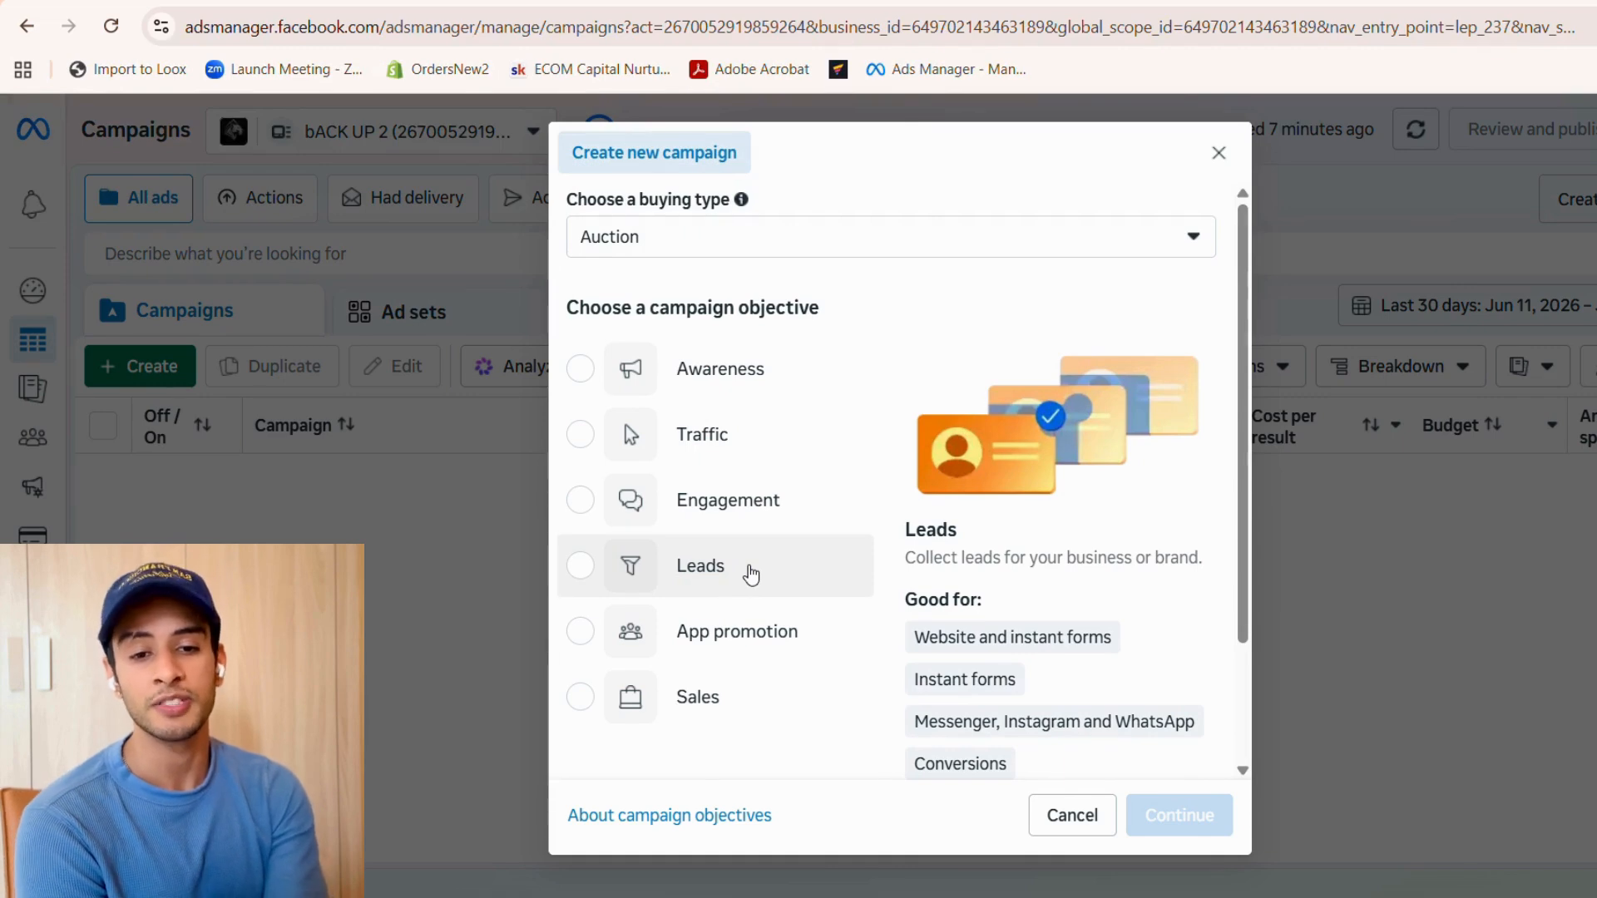
pyautogui.moveTo(759, 524)
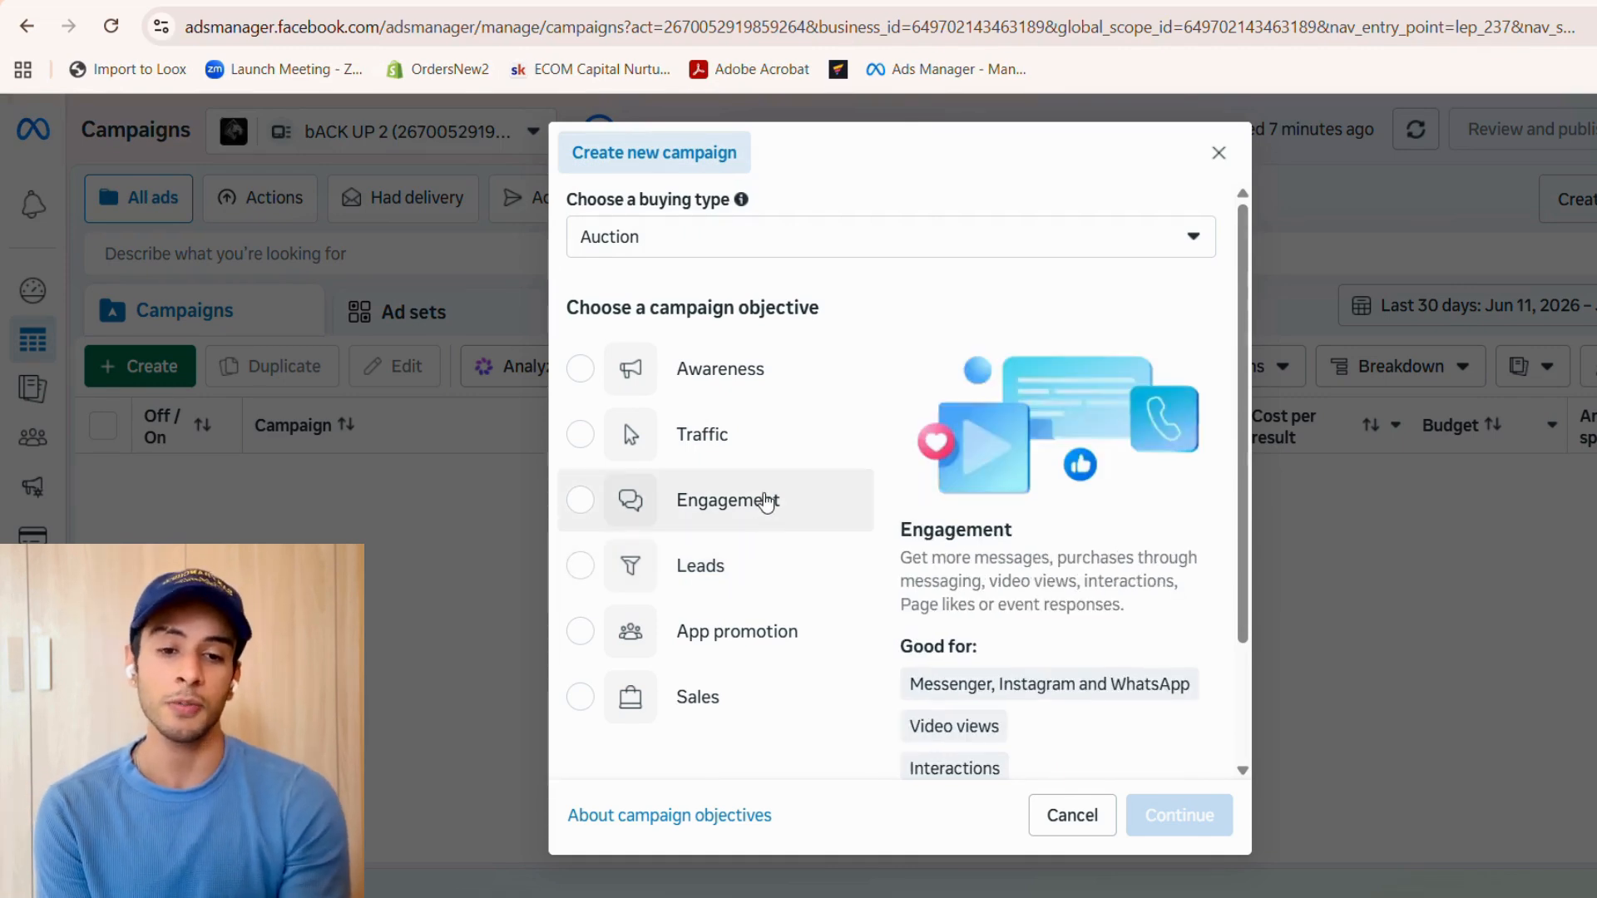
pyautogui.moveTo(806, 392)
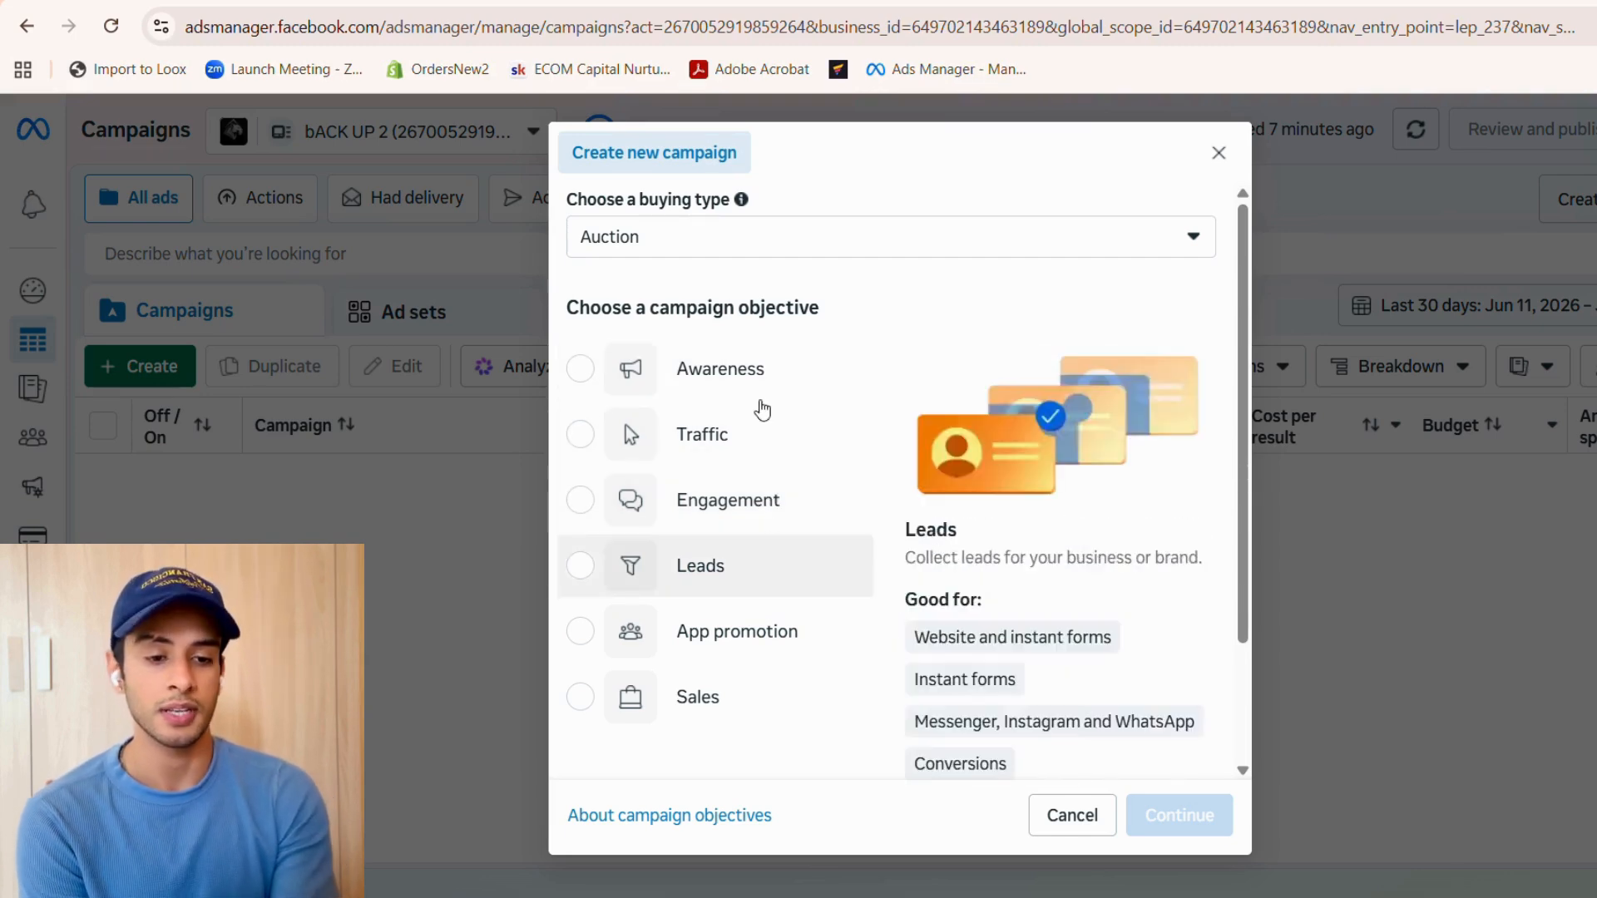
pyautogui.click(791, 704)
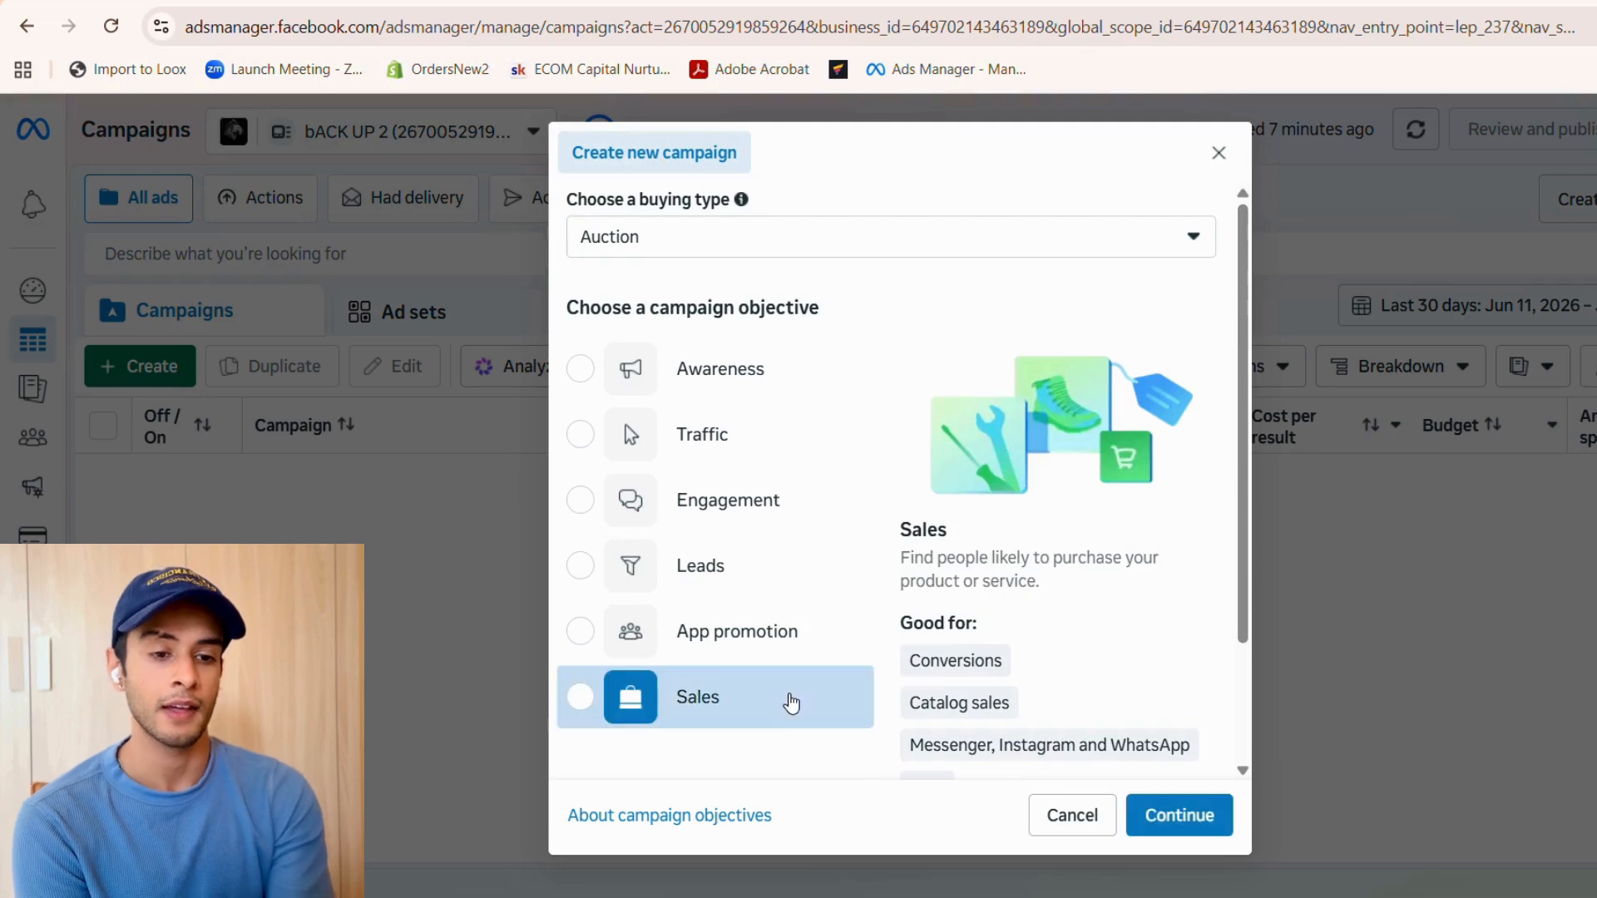
pyautogui.click(1177, 817)
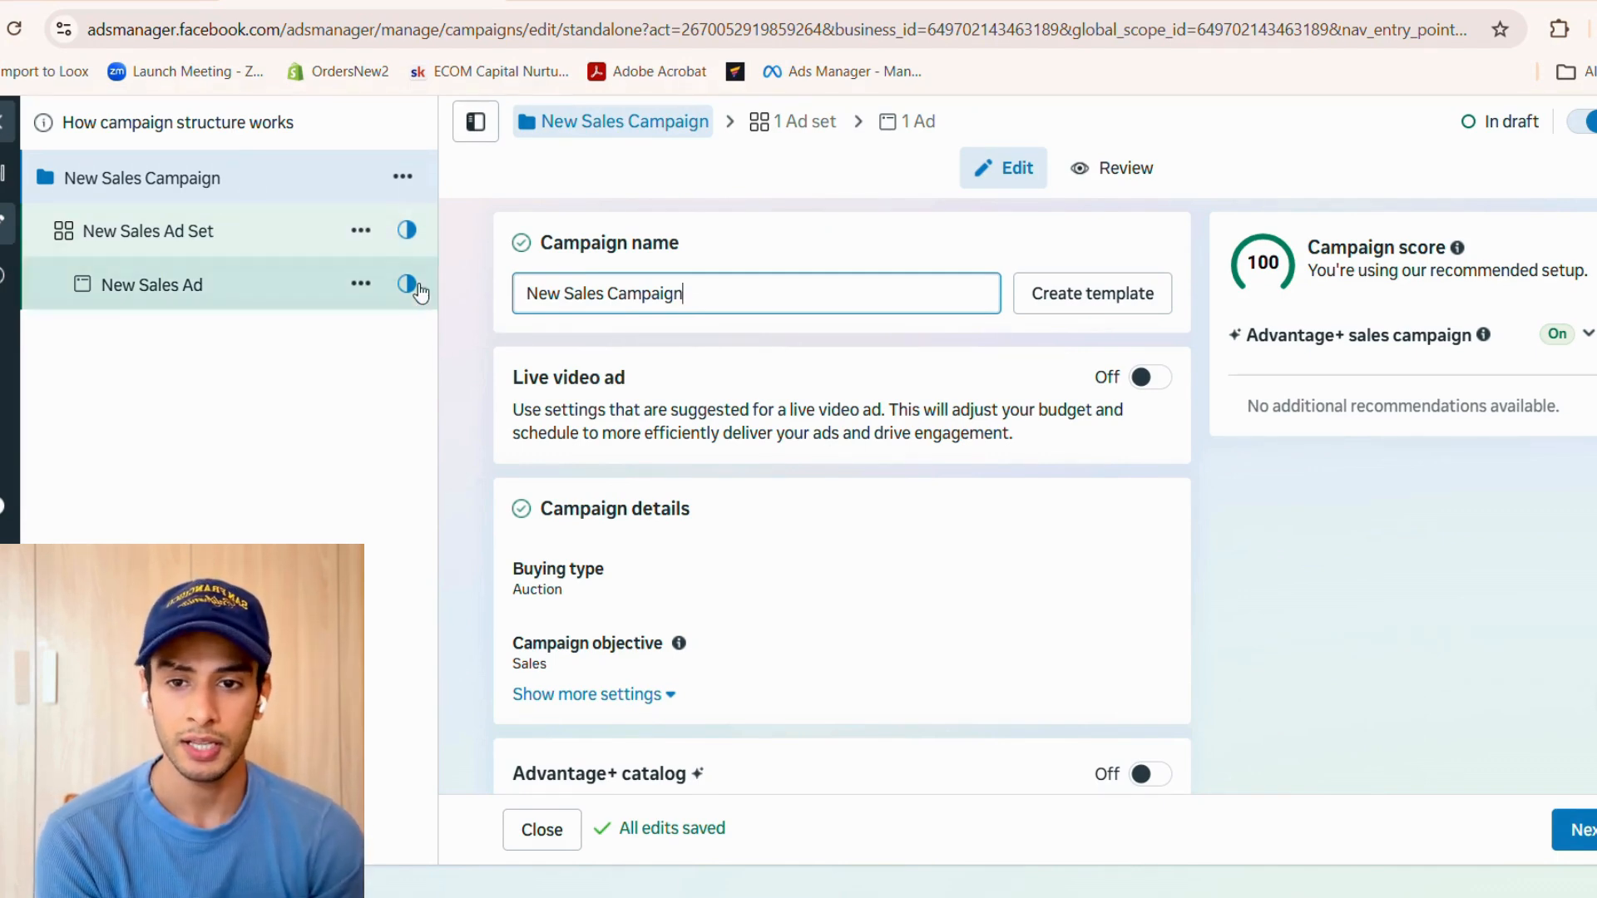
# - Look through the ad set and ad levels of the new sales campaign
pyautogui.click(464, 322)
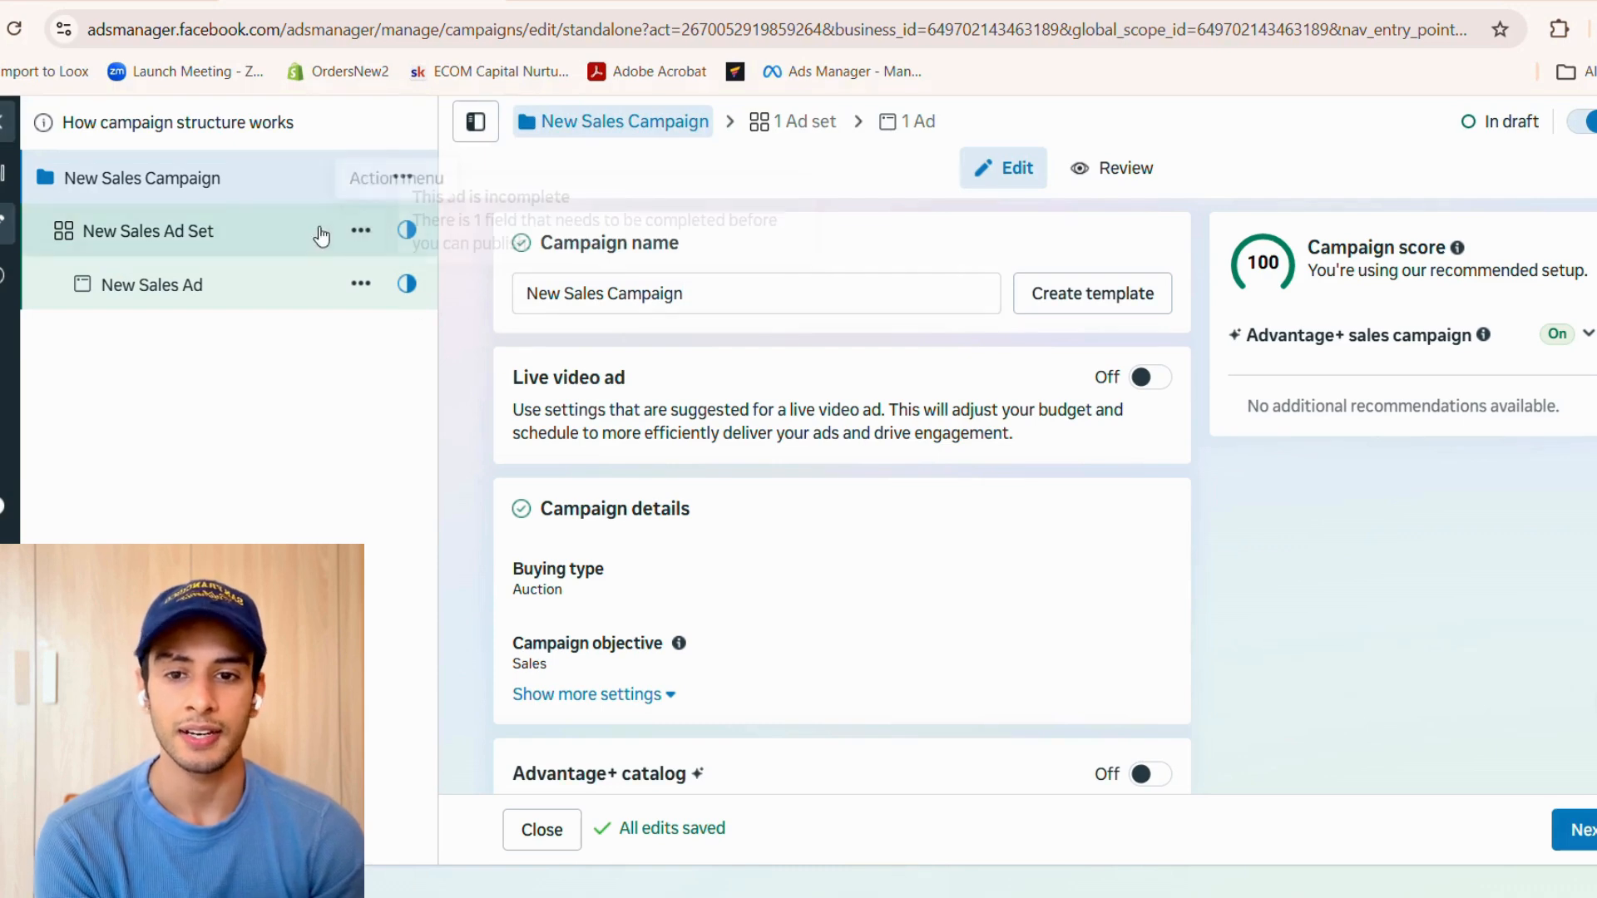
pyautogui.click(242, 234)
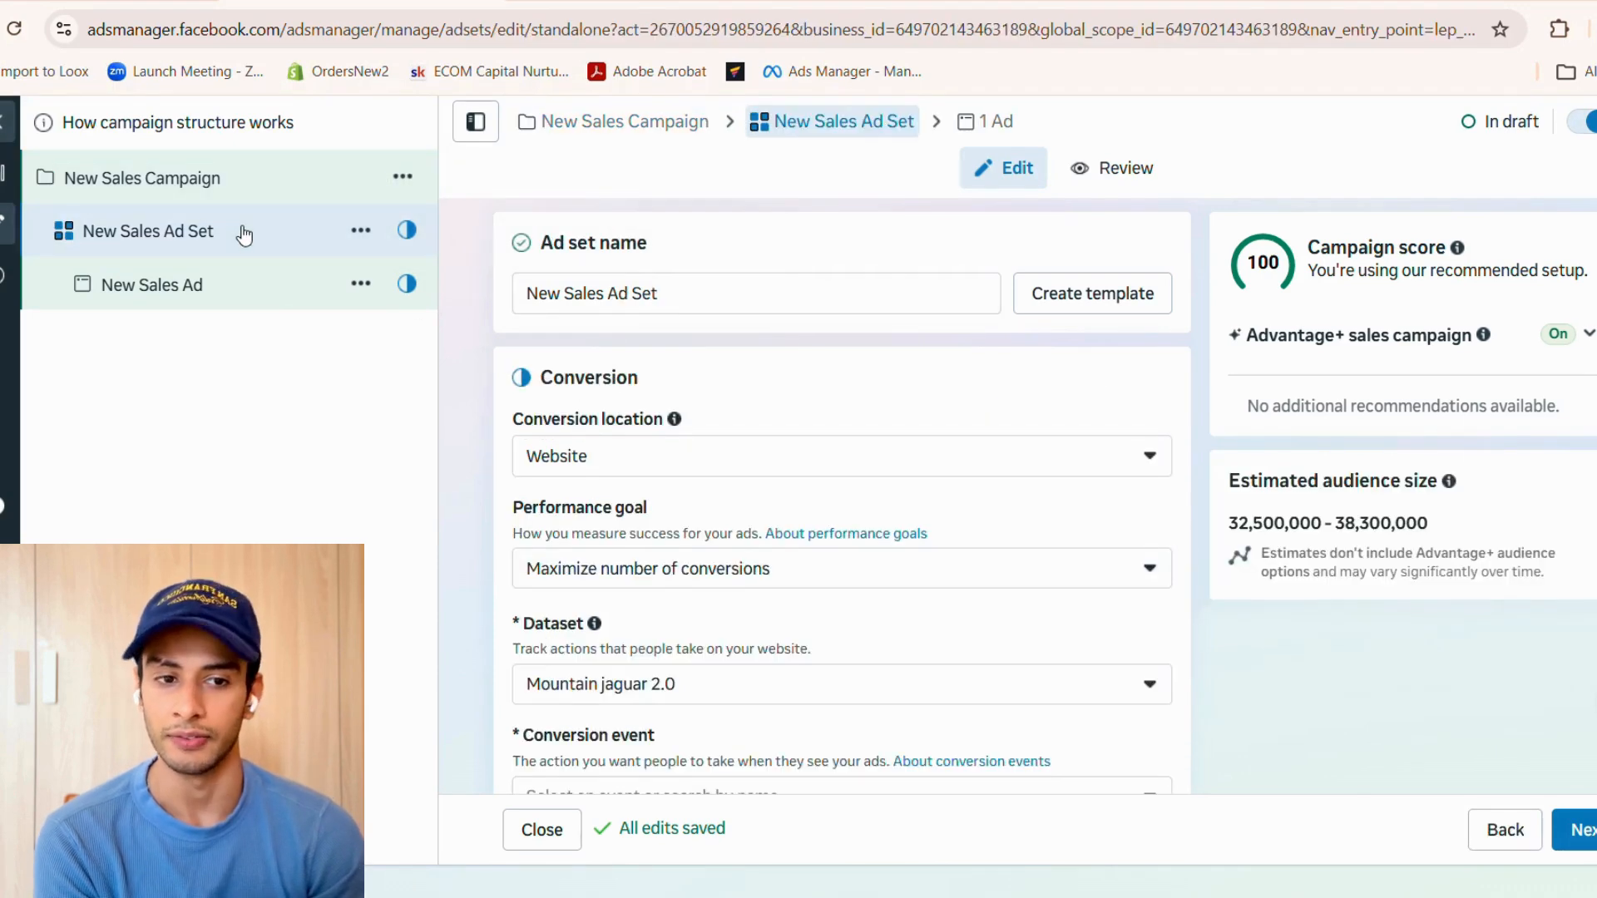
pyautogui.click(246, 285)
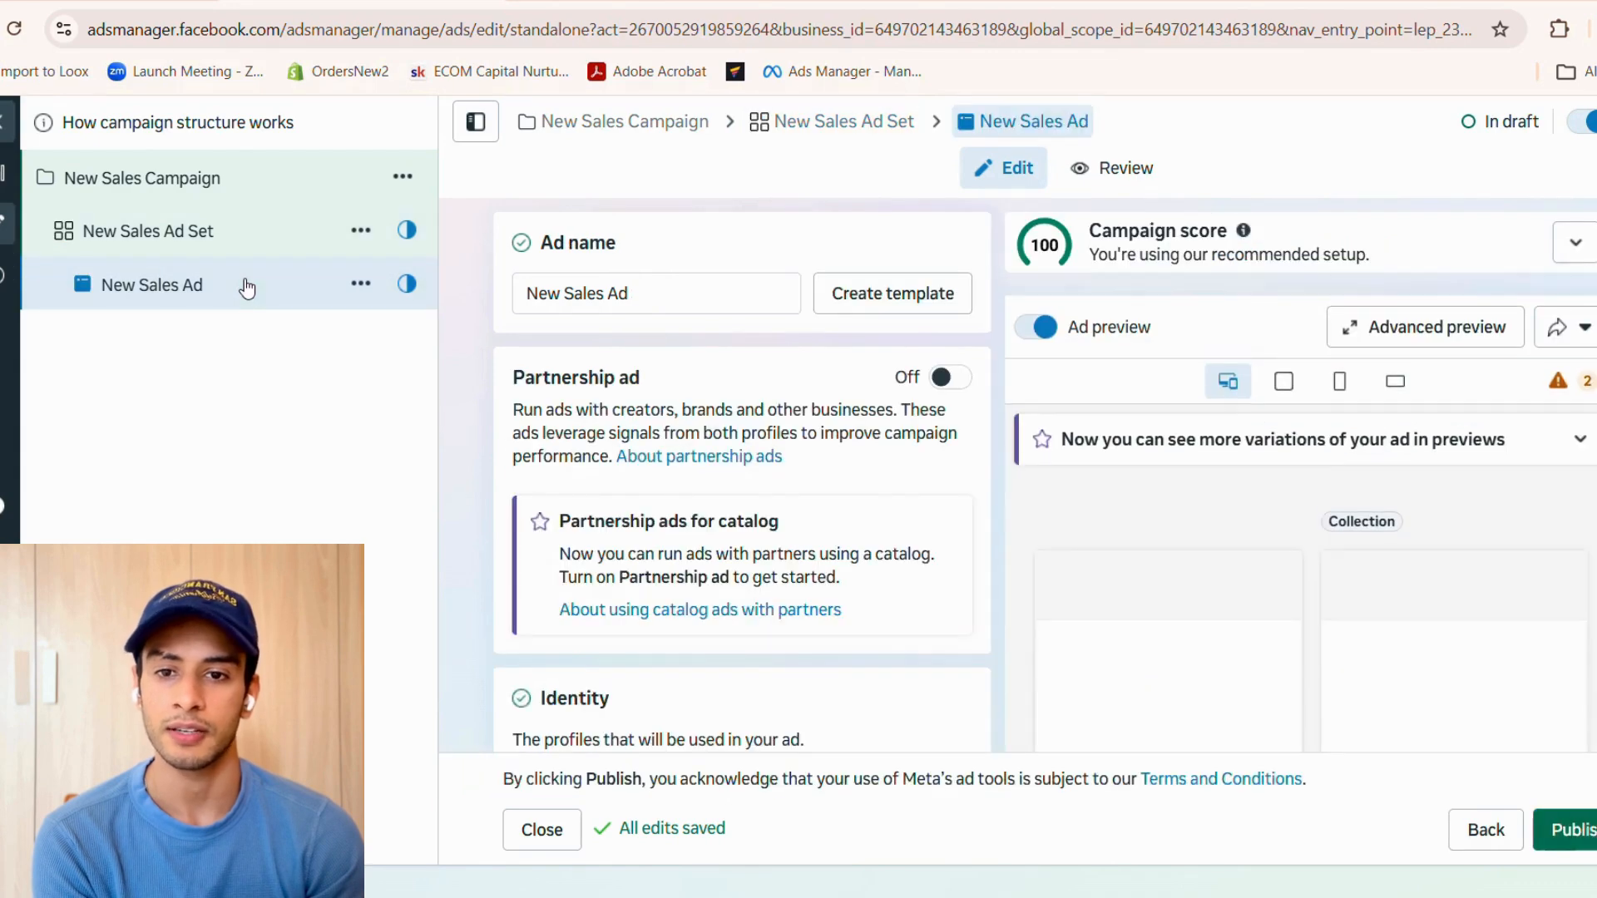
# - Return to the campaign level and rename the campaign as ABO_Prospecting_July11
pyautogui.click(261, 173)
pyautogui.tripleClick(747, 297)
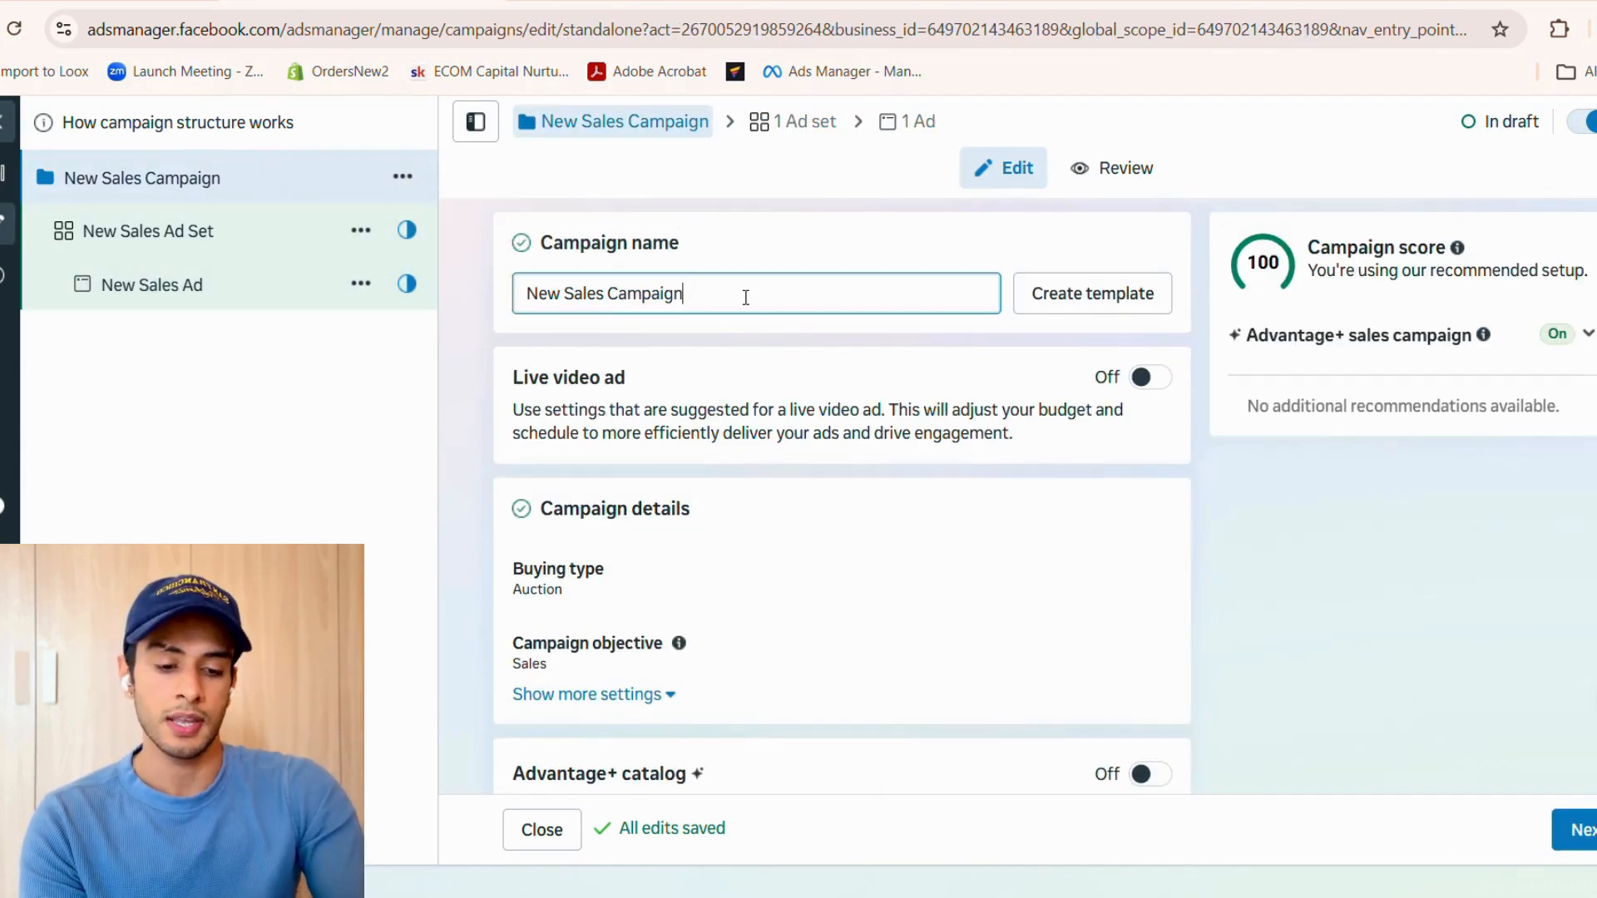
pyautogui.write('AB')
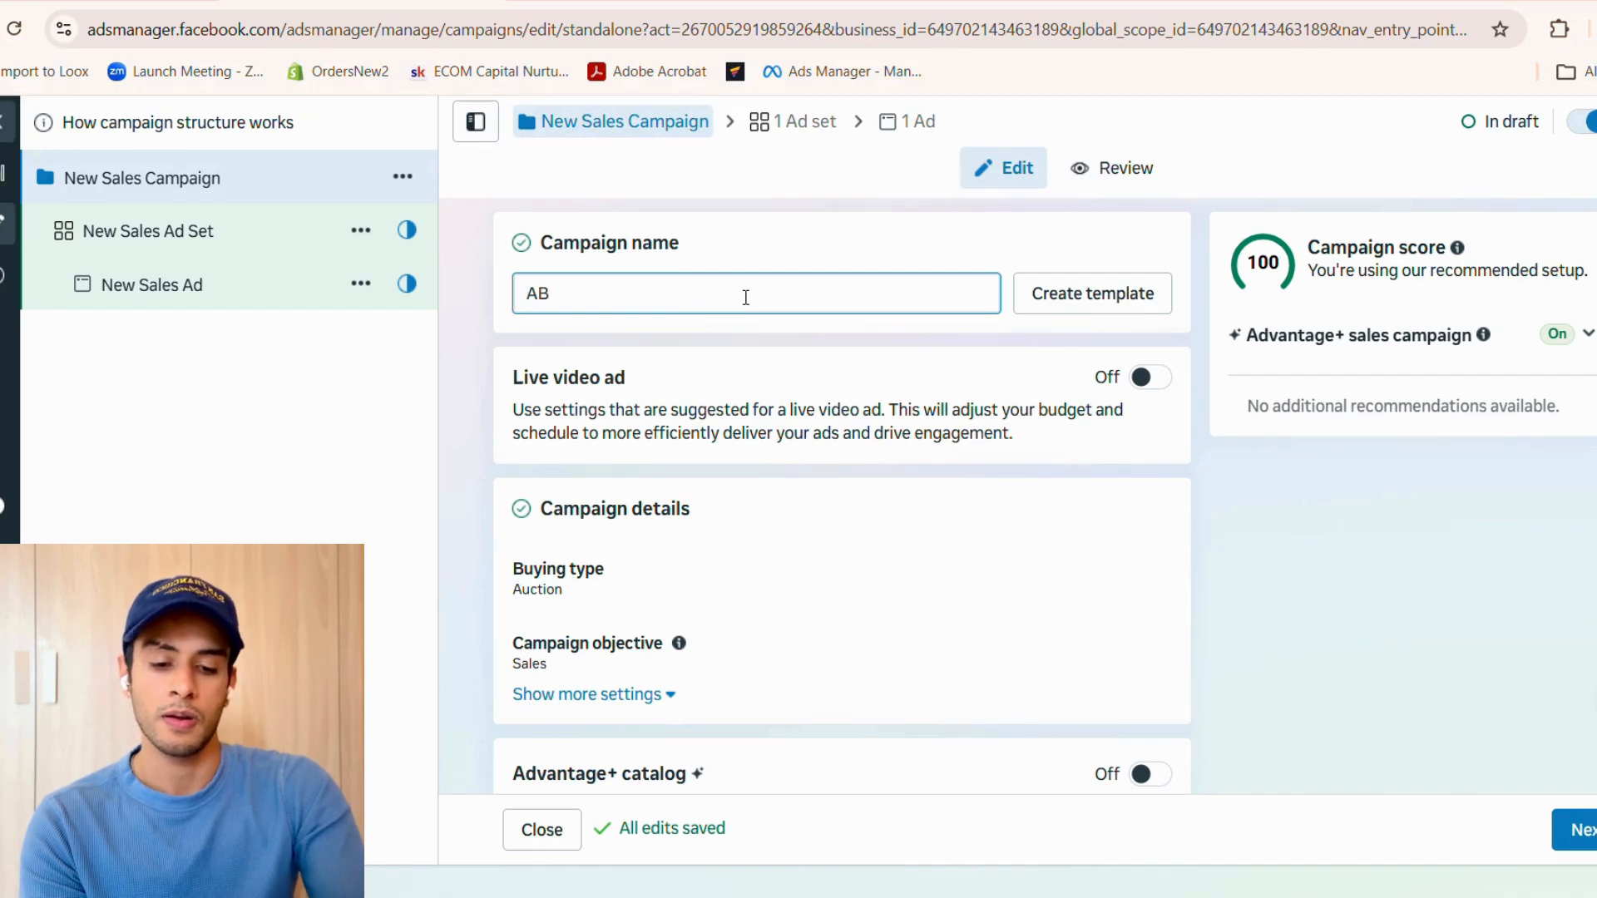
pyautogui.write('O_')
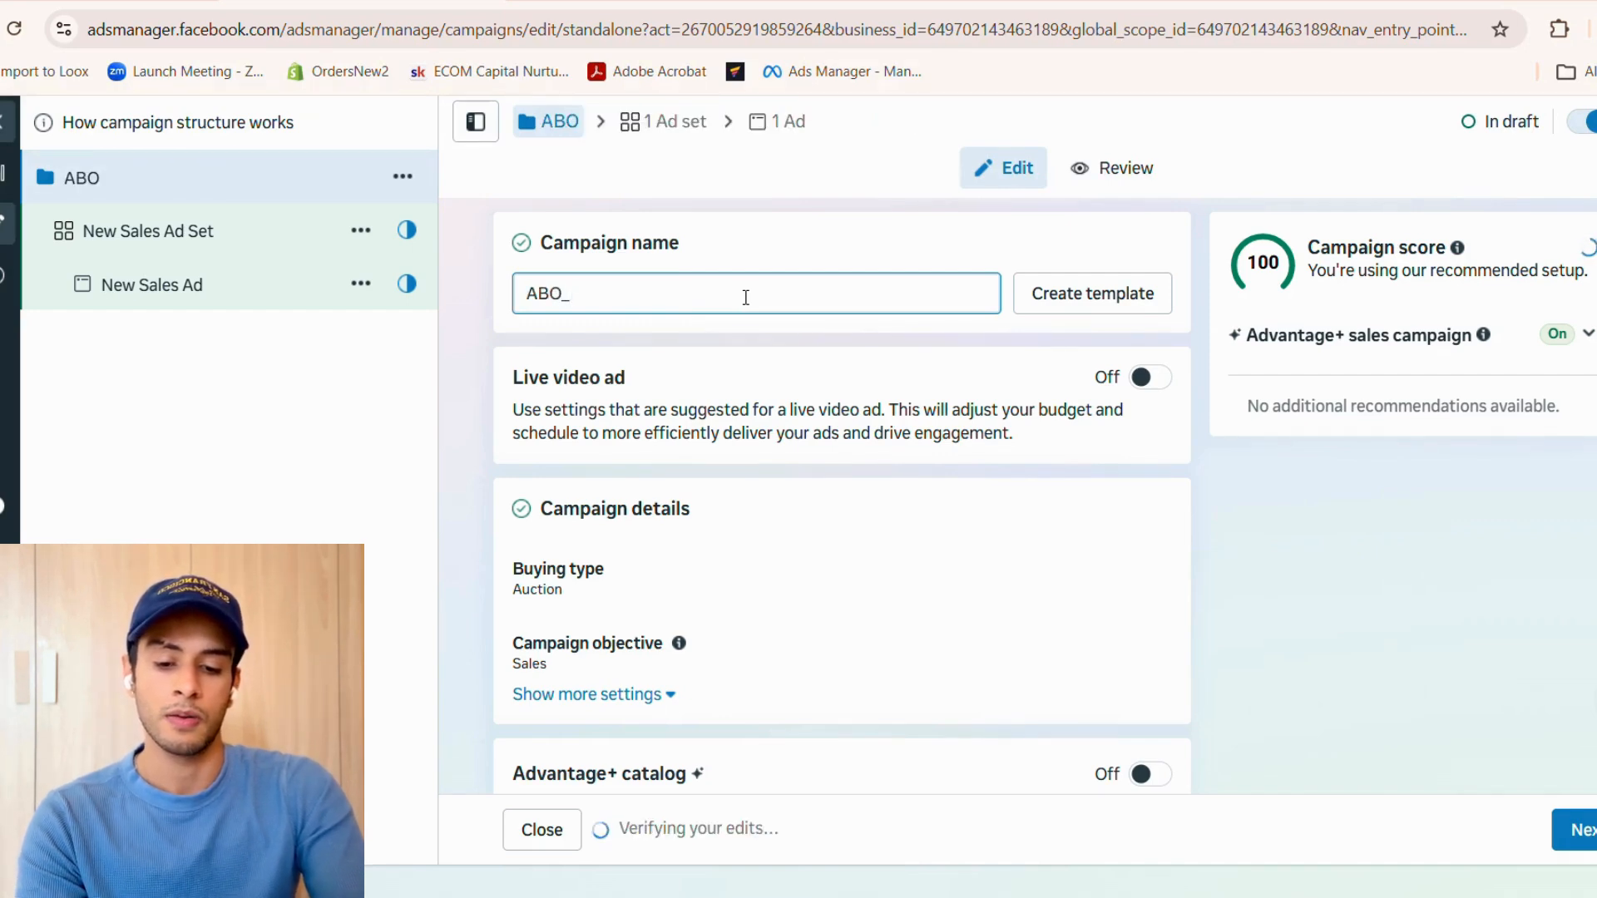
pyautogui.write('Pro')
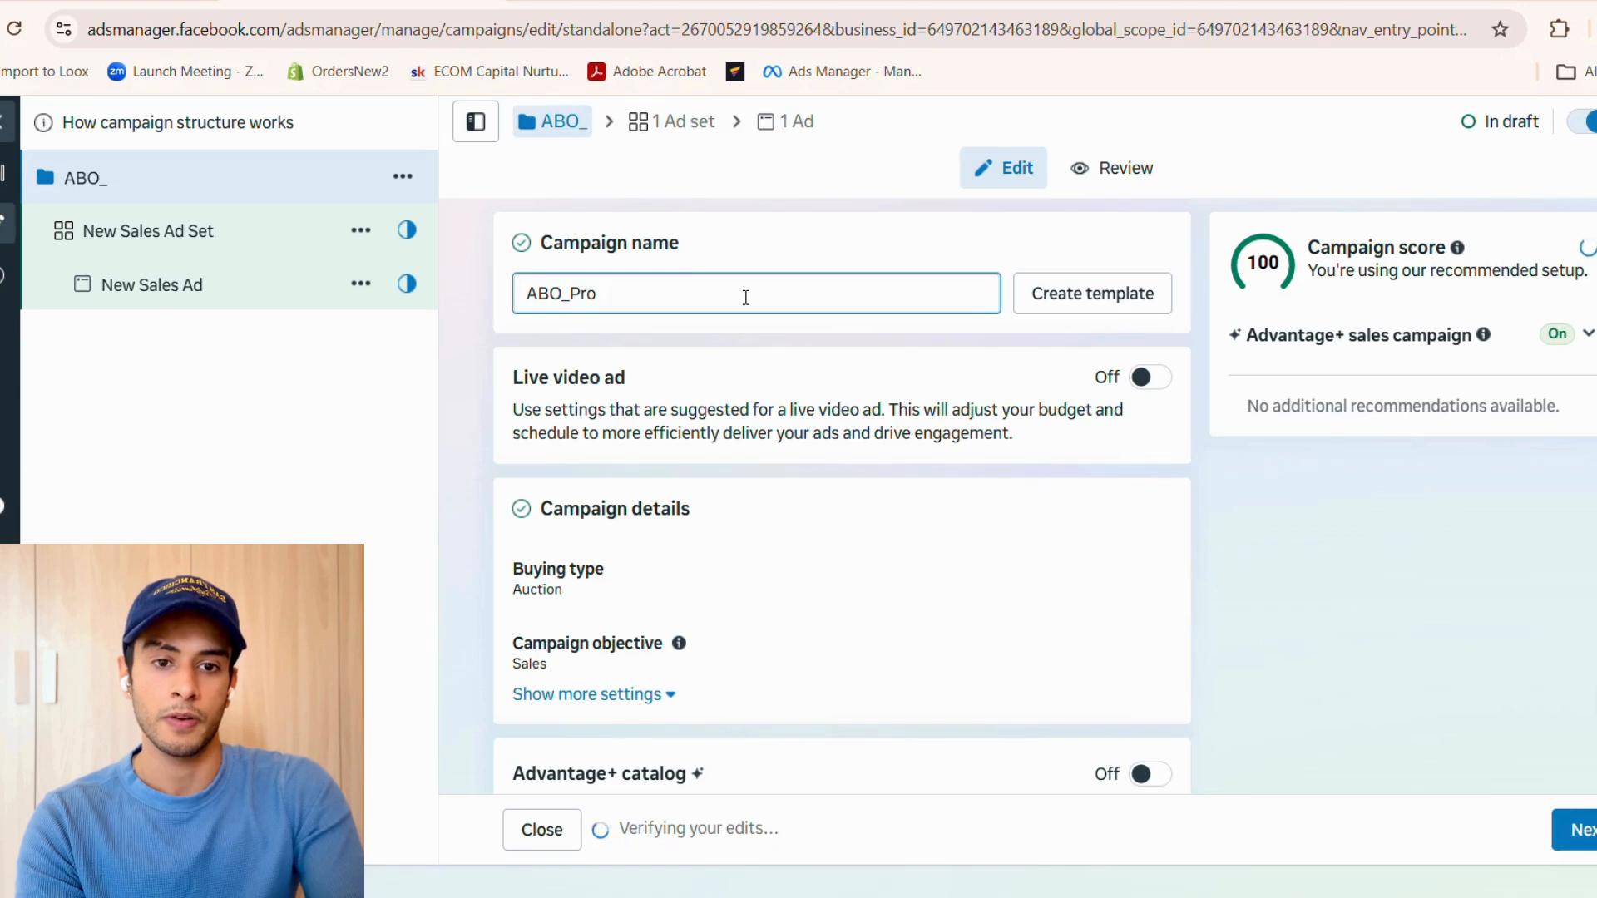
pyautogui.write('specting')
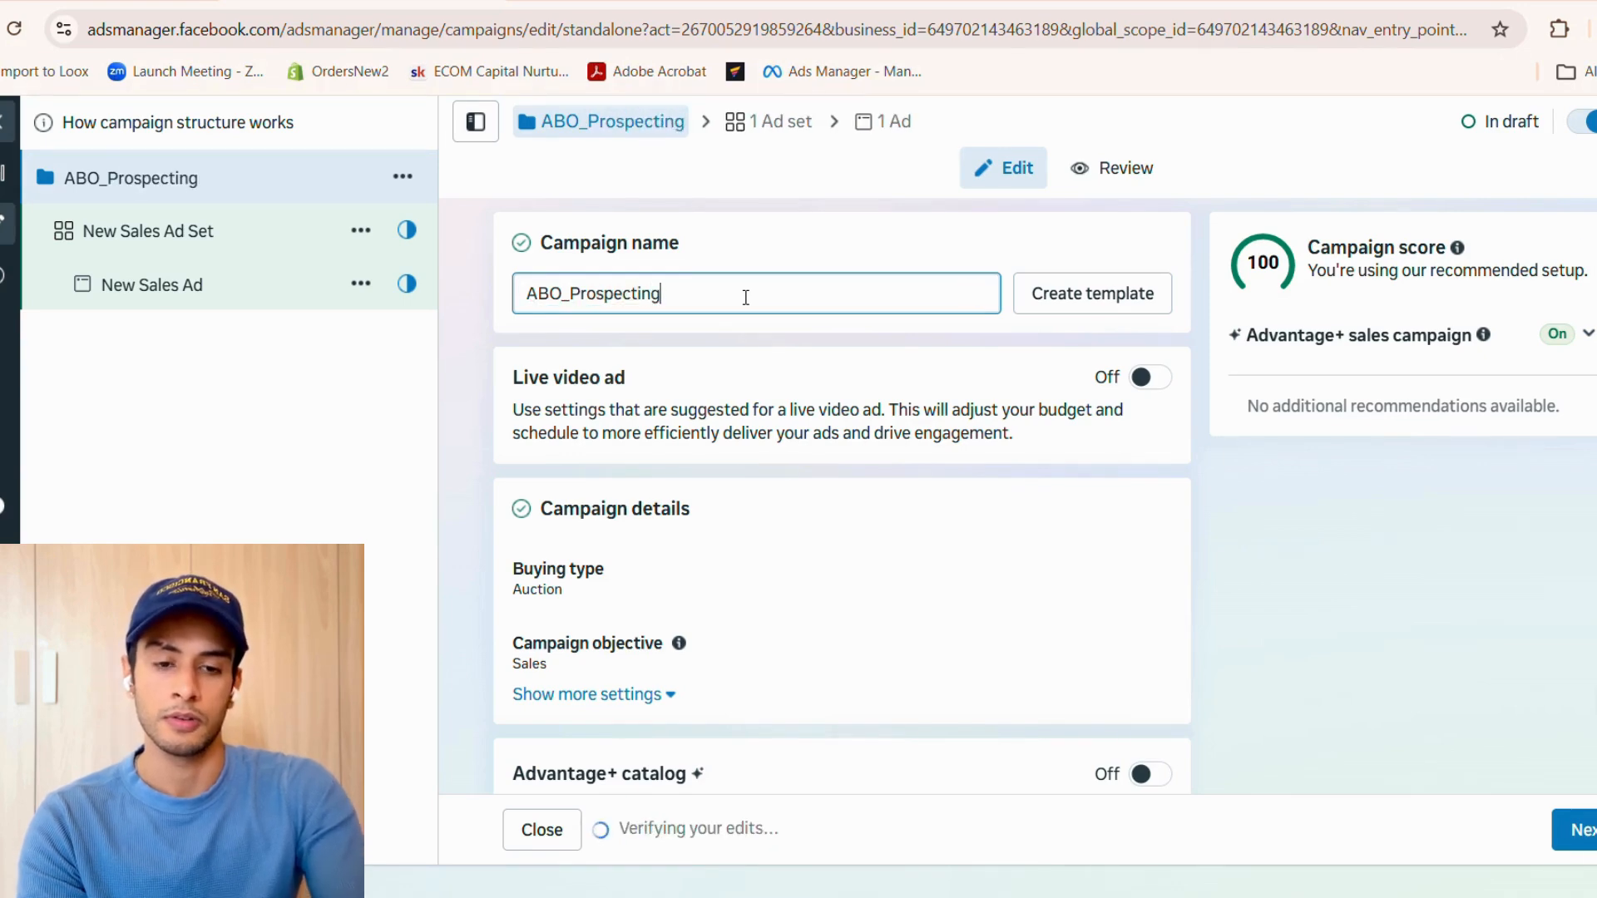
pyautogui.write('_July11')
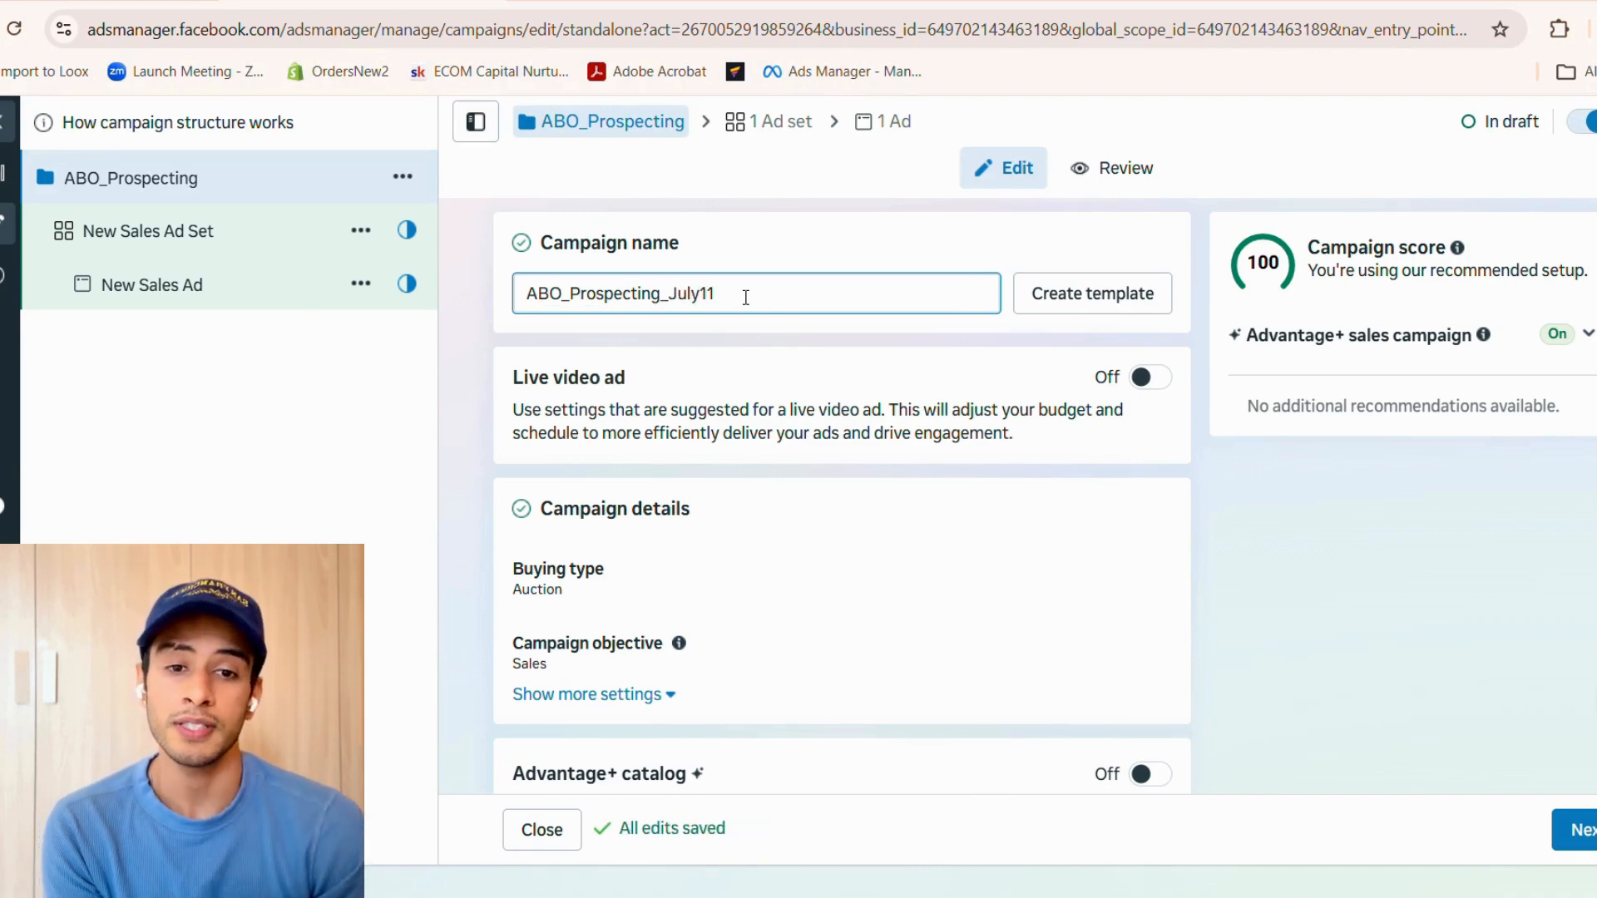
pyautogui.click(466, 353)
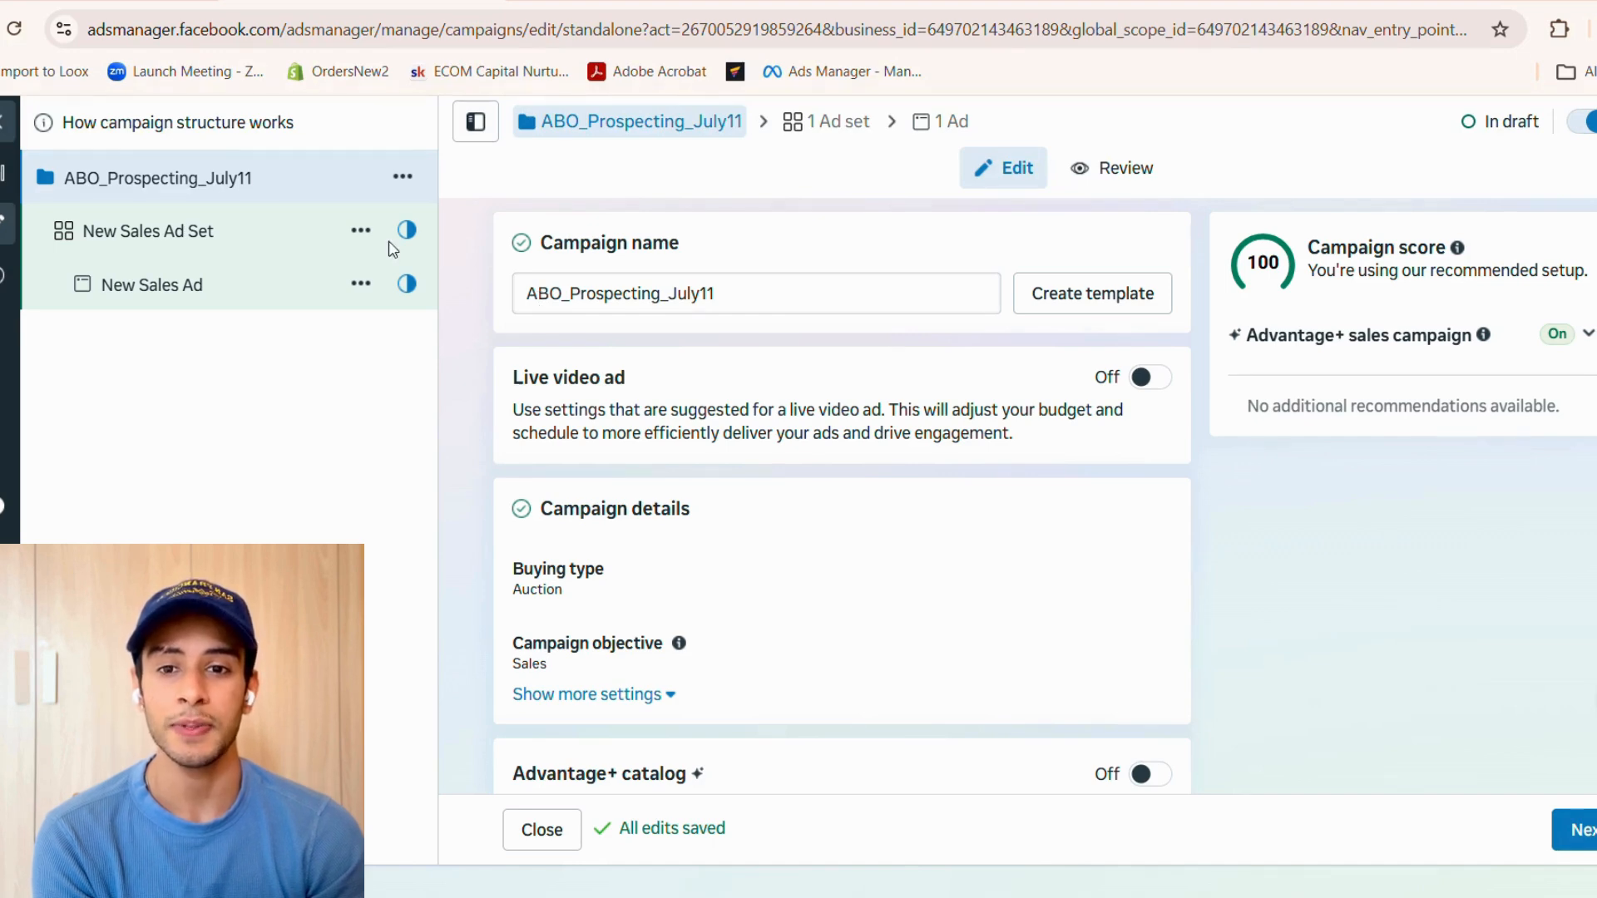
pyautogui.click(204, 239)
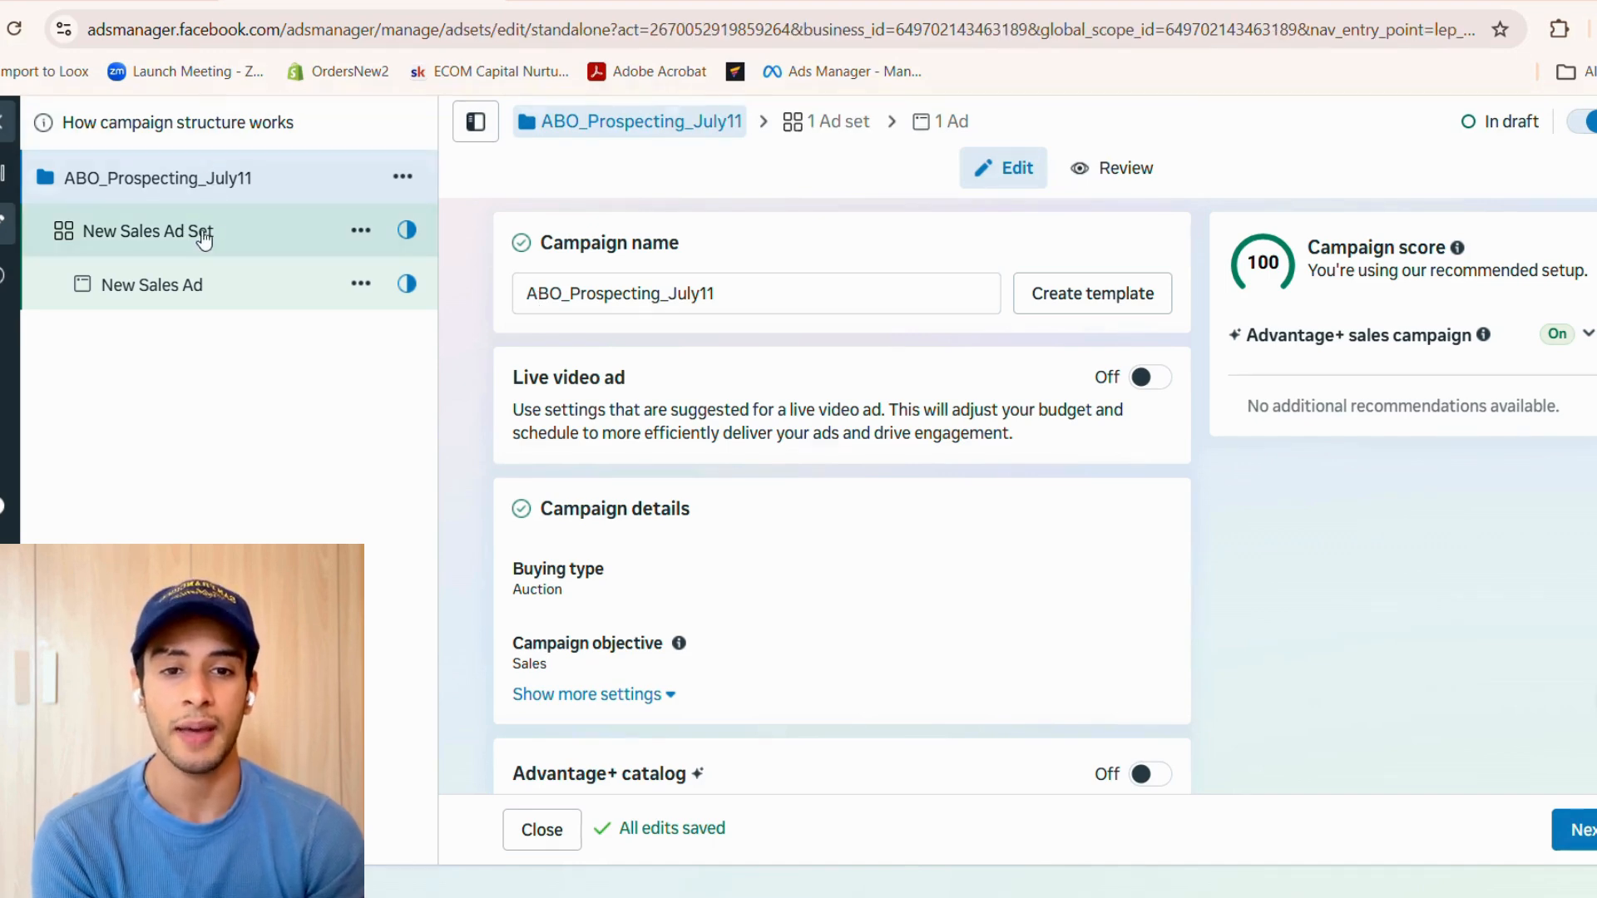
pyautogui.click(271, 178)
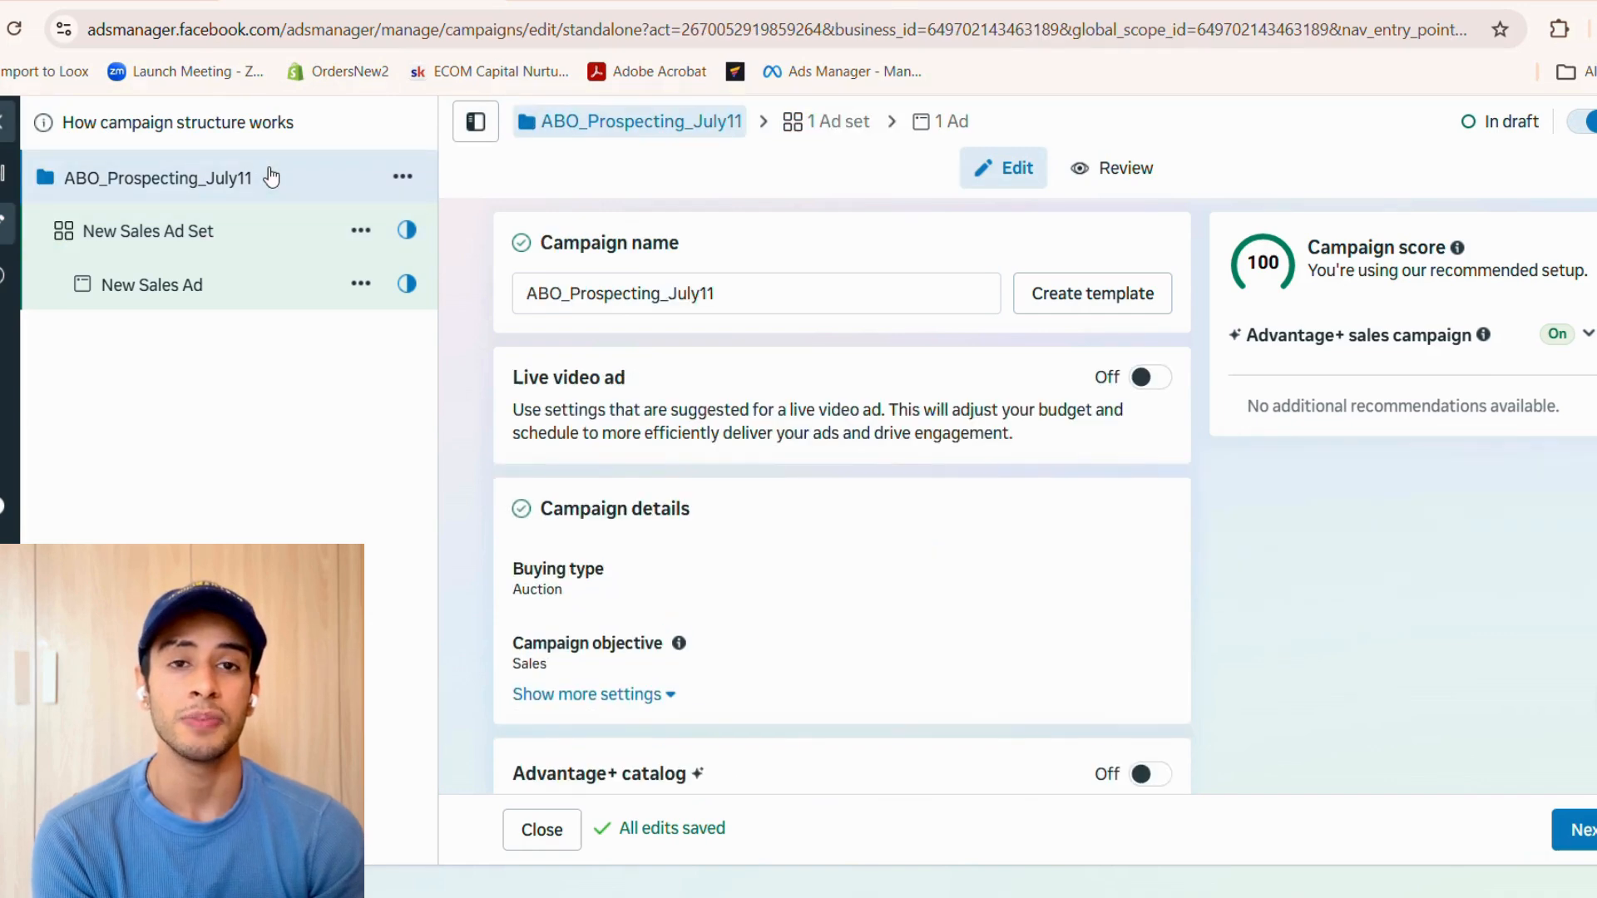
pyautogui.scroll(-1, 553, 386)
pyautogui.scroll(1, 553, 385)
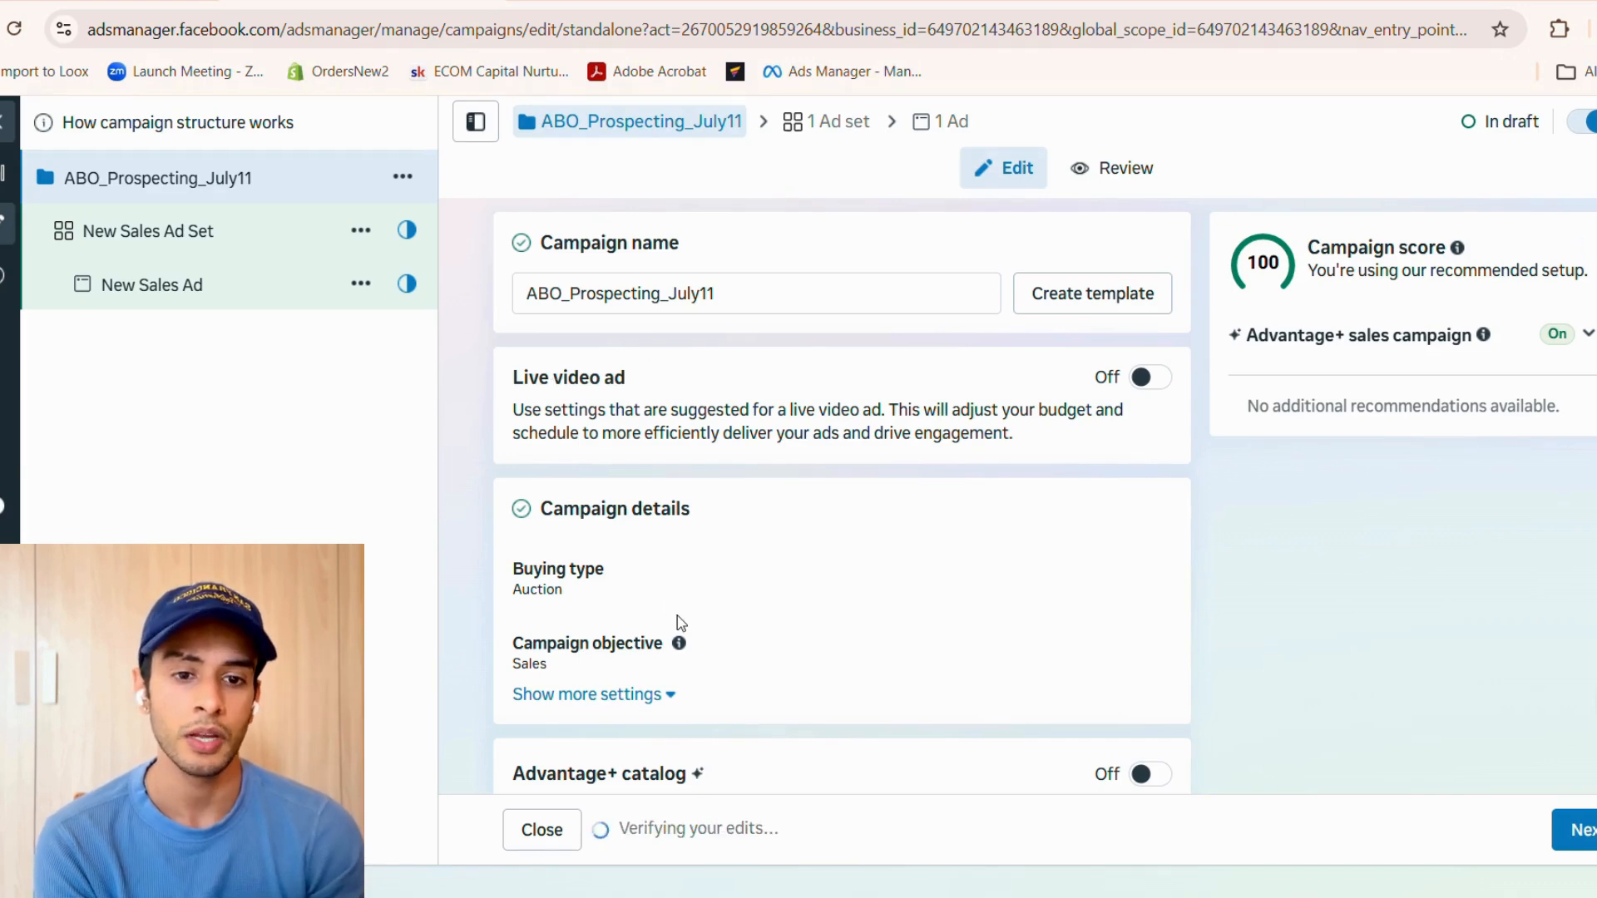
# - Change the campaign's budget strategy to Ad set budget and proceed to the ad set level
pyautogui.scroll(-5, 571, 646)
pyautogui.scroll(-3, 681, 624)
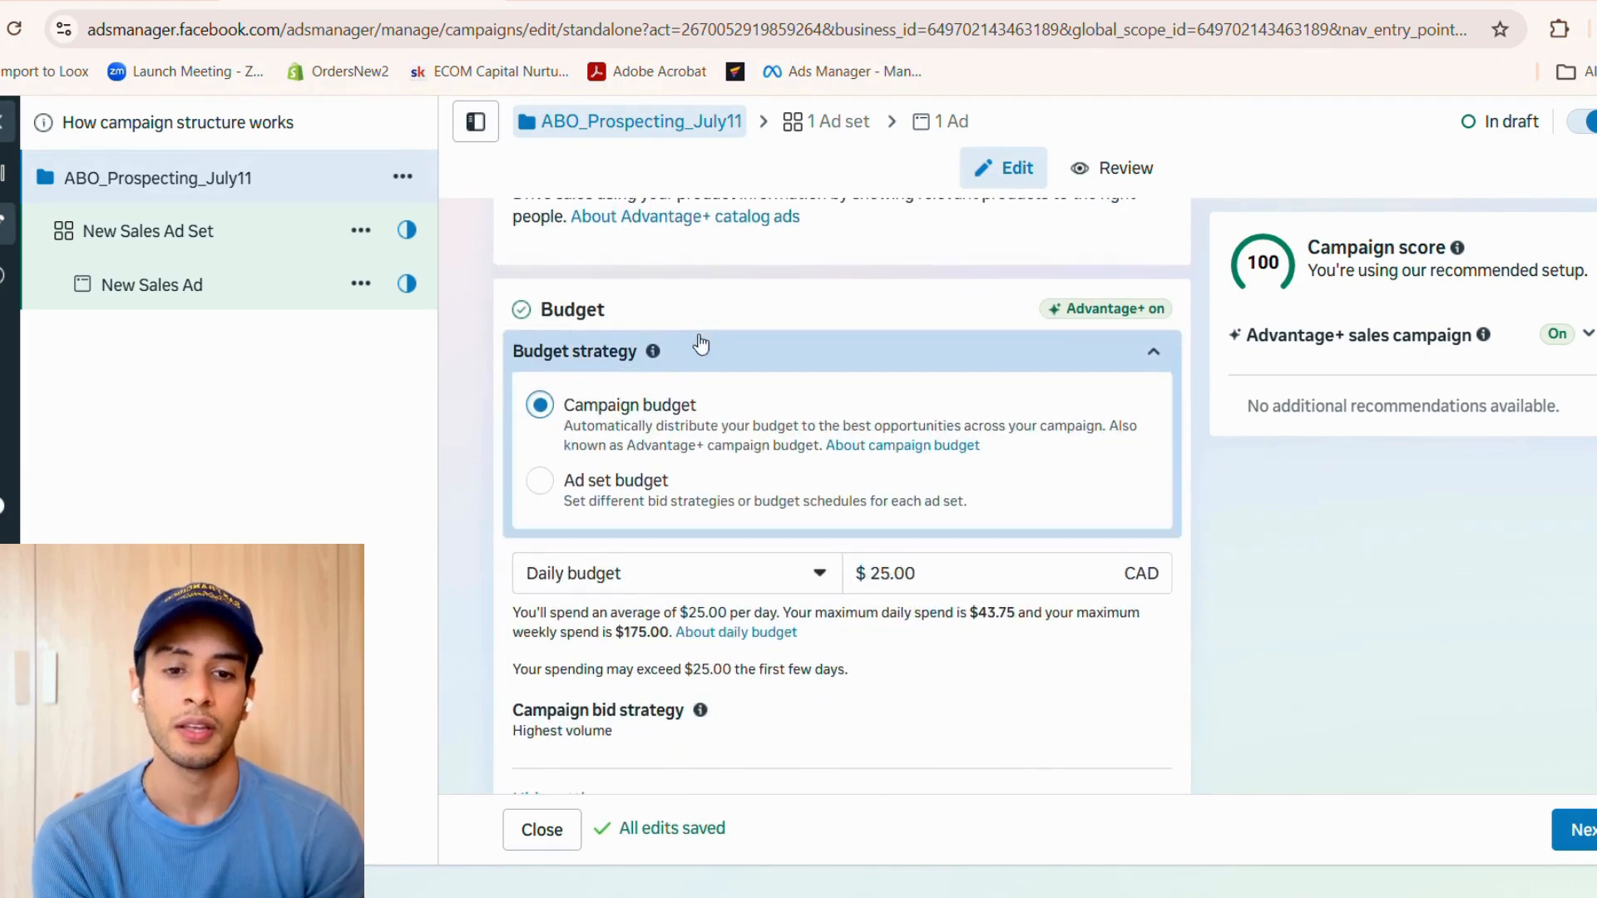
pyautogui.click(540, 481)
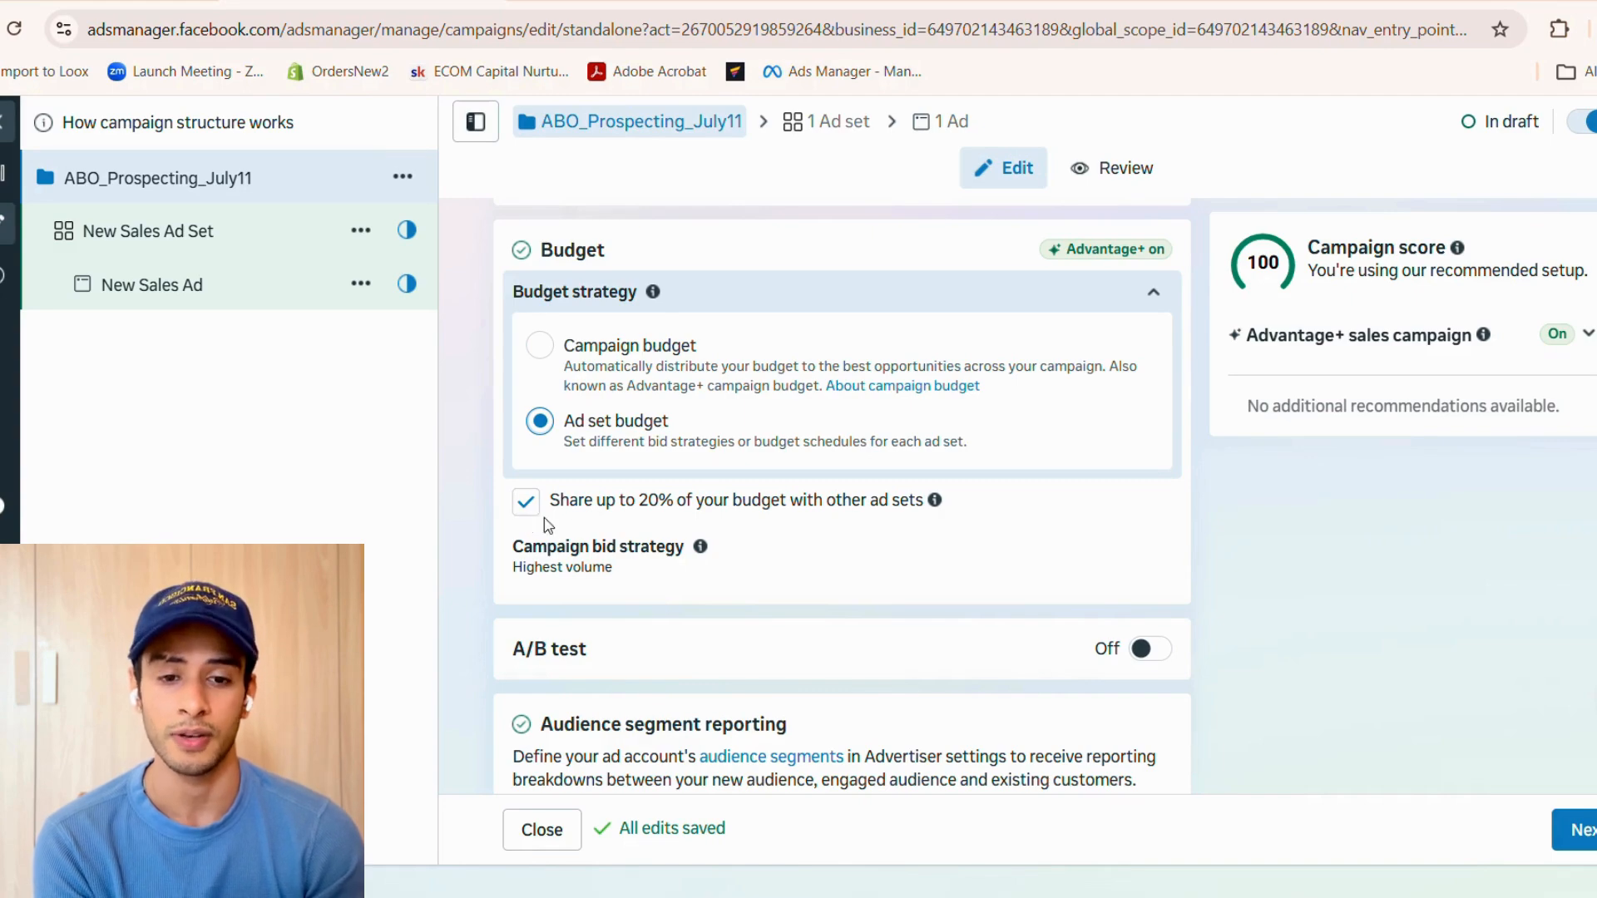
pyautogui.scroll(-5, 525, 587)
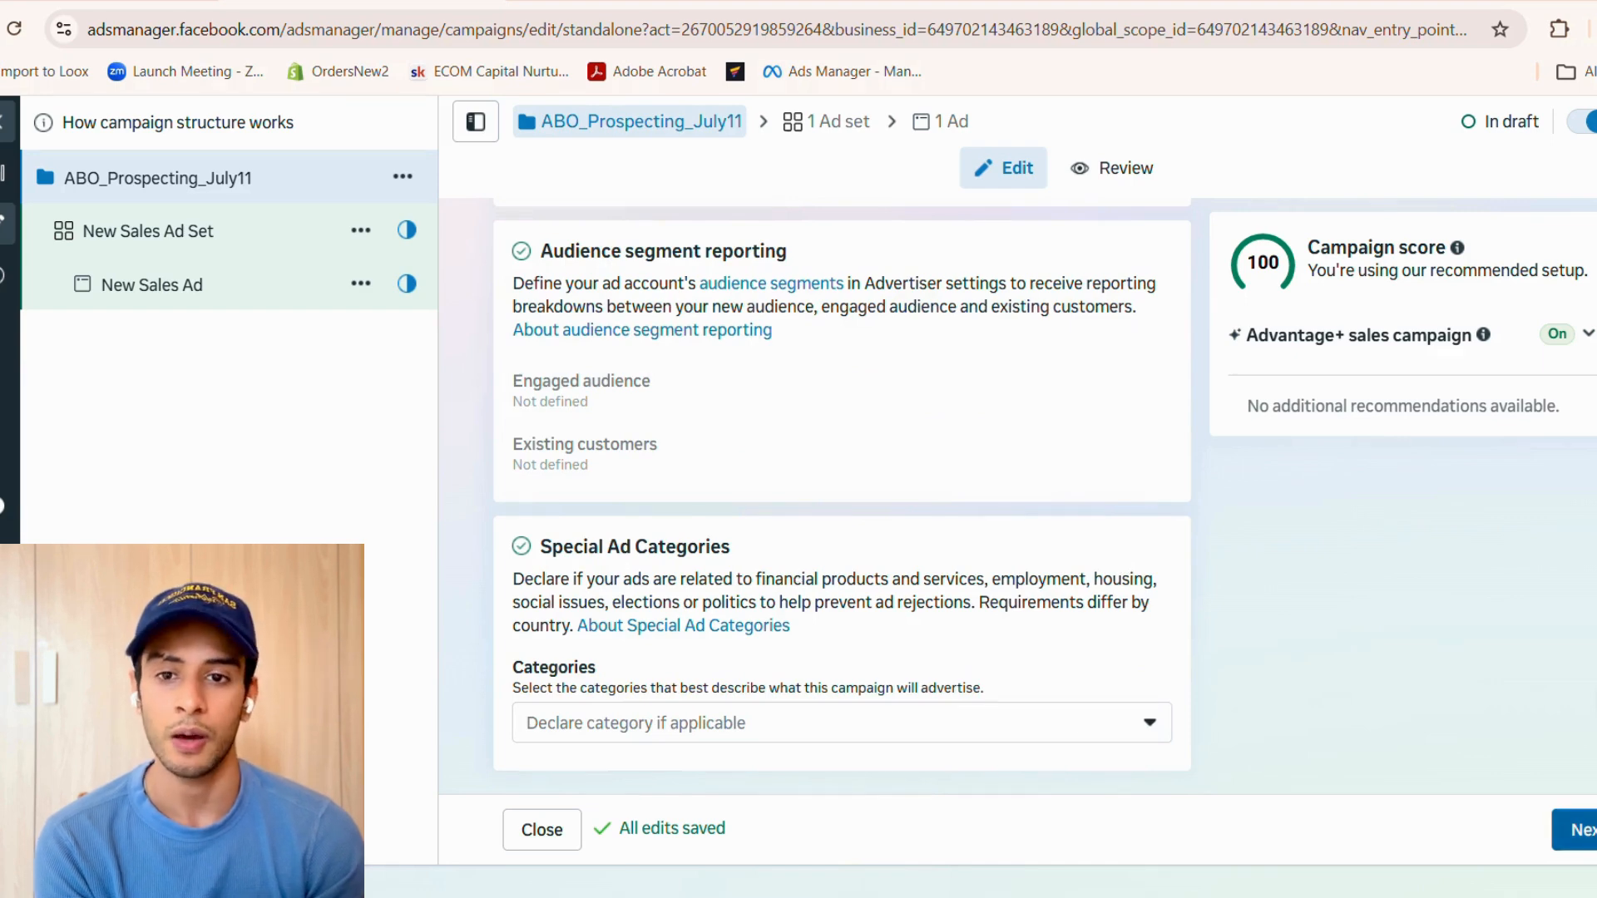
pyautogui.click(1575, 829)
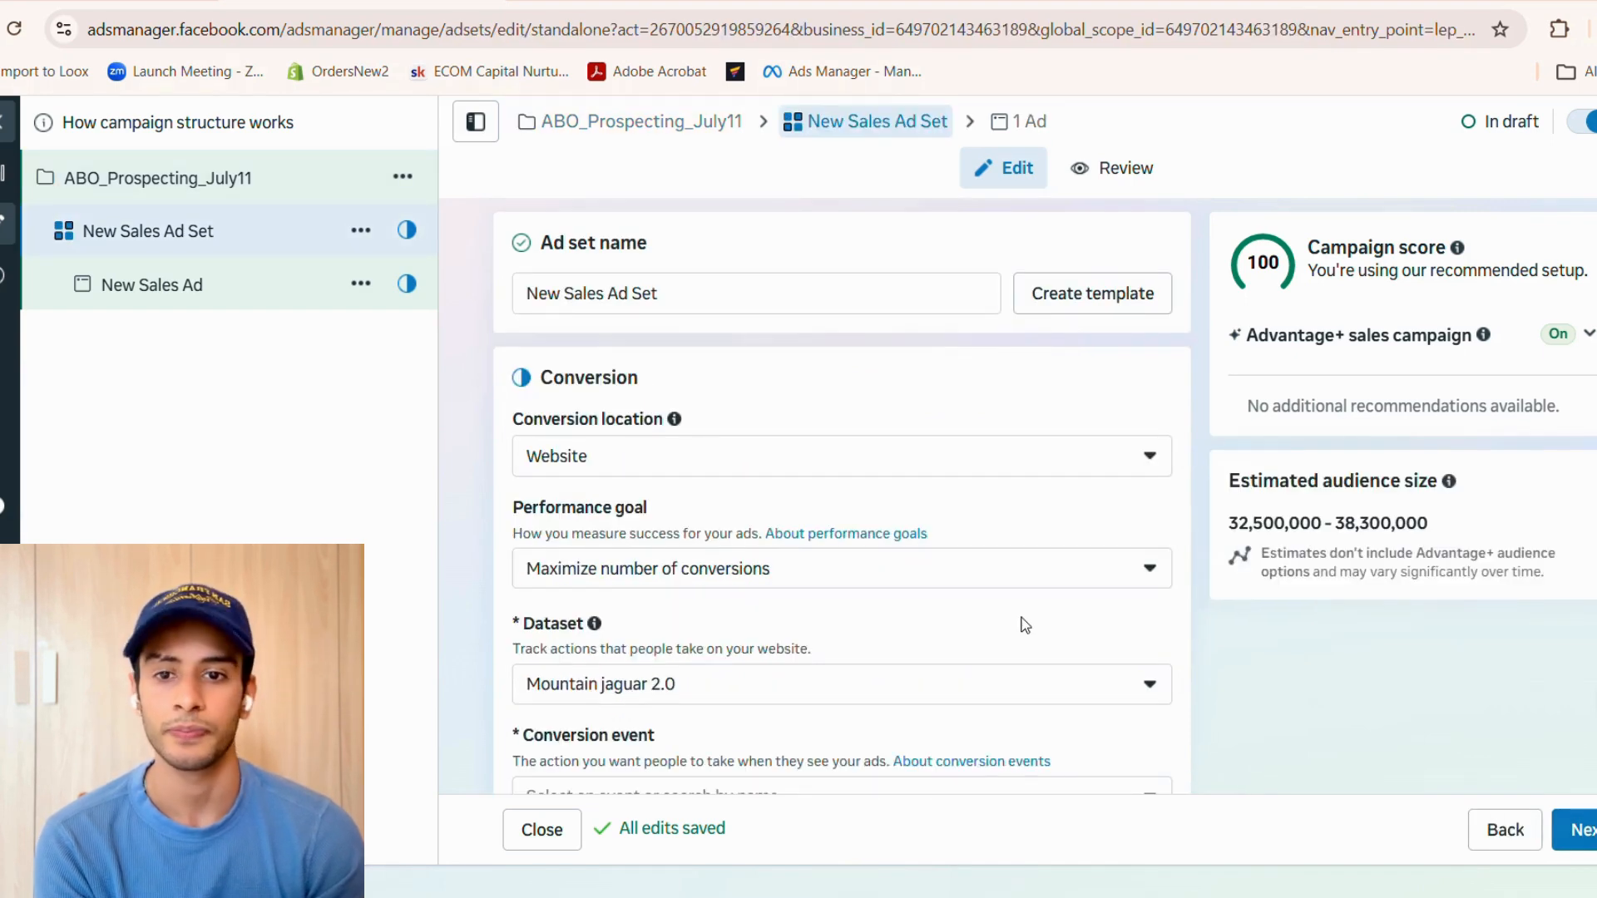
# - Rename the ad set as Concept1_ConceptName_July11
pyautogui.click(715, 293)
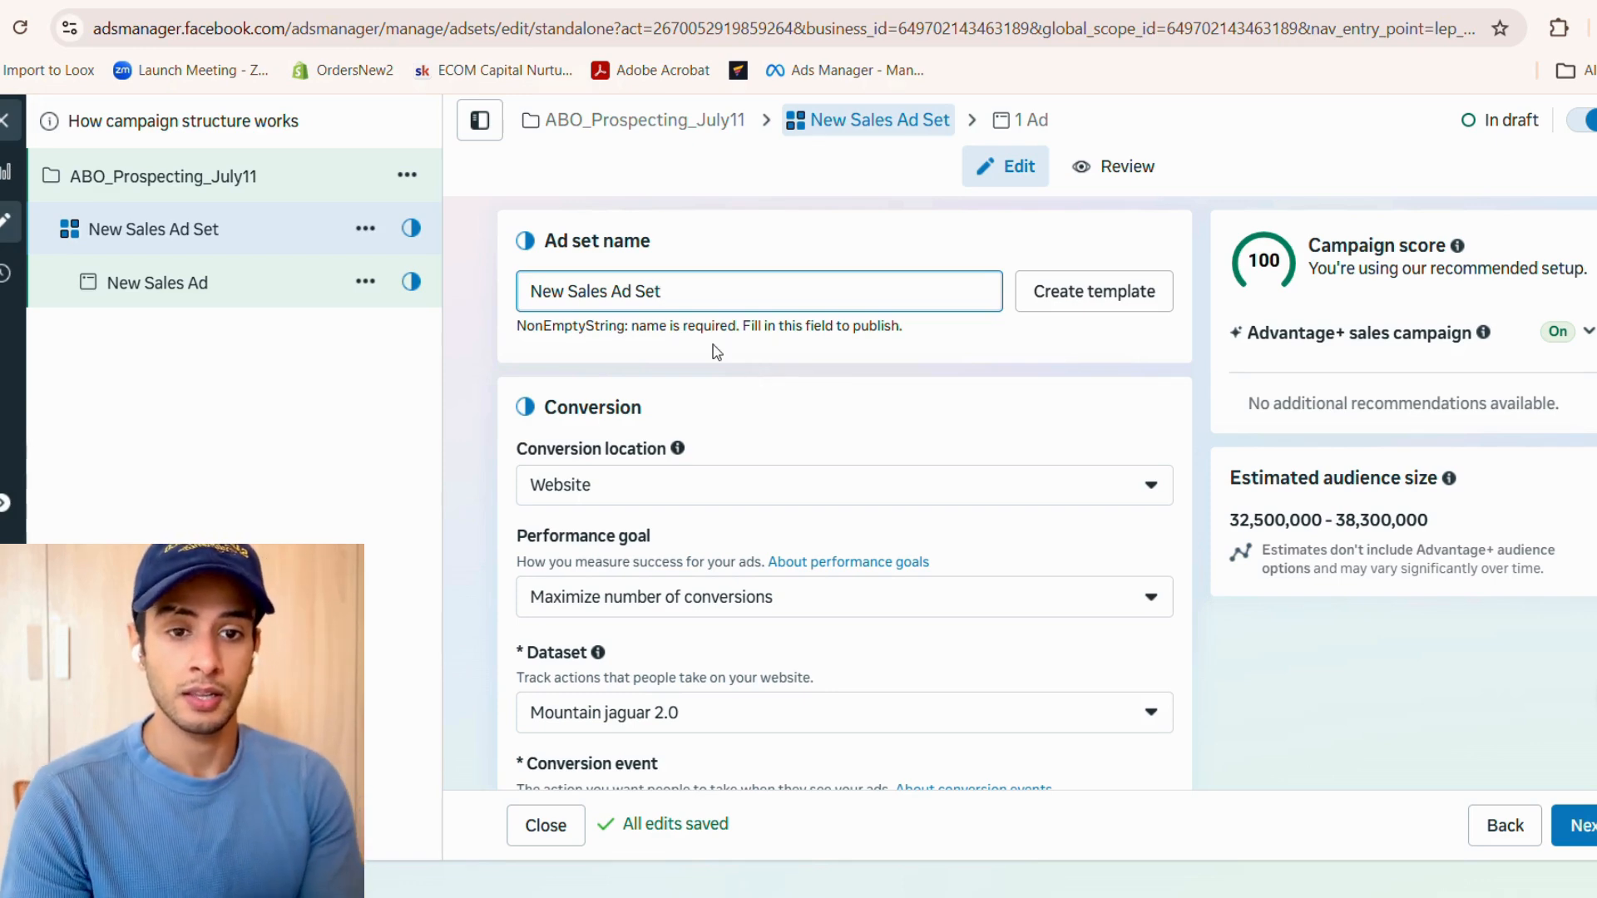
pyautogui.tripleClick(731, 289)
pyautogui.press('BackSpace')
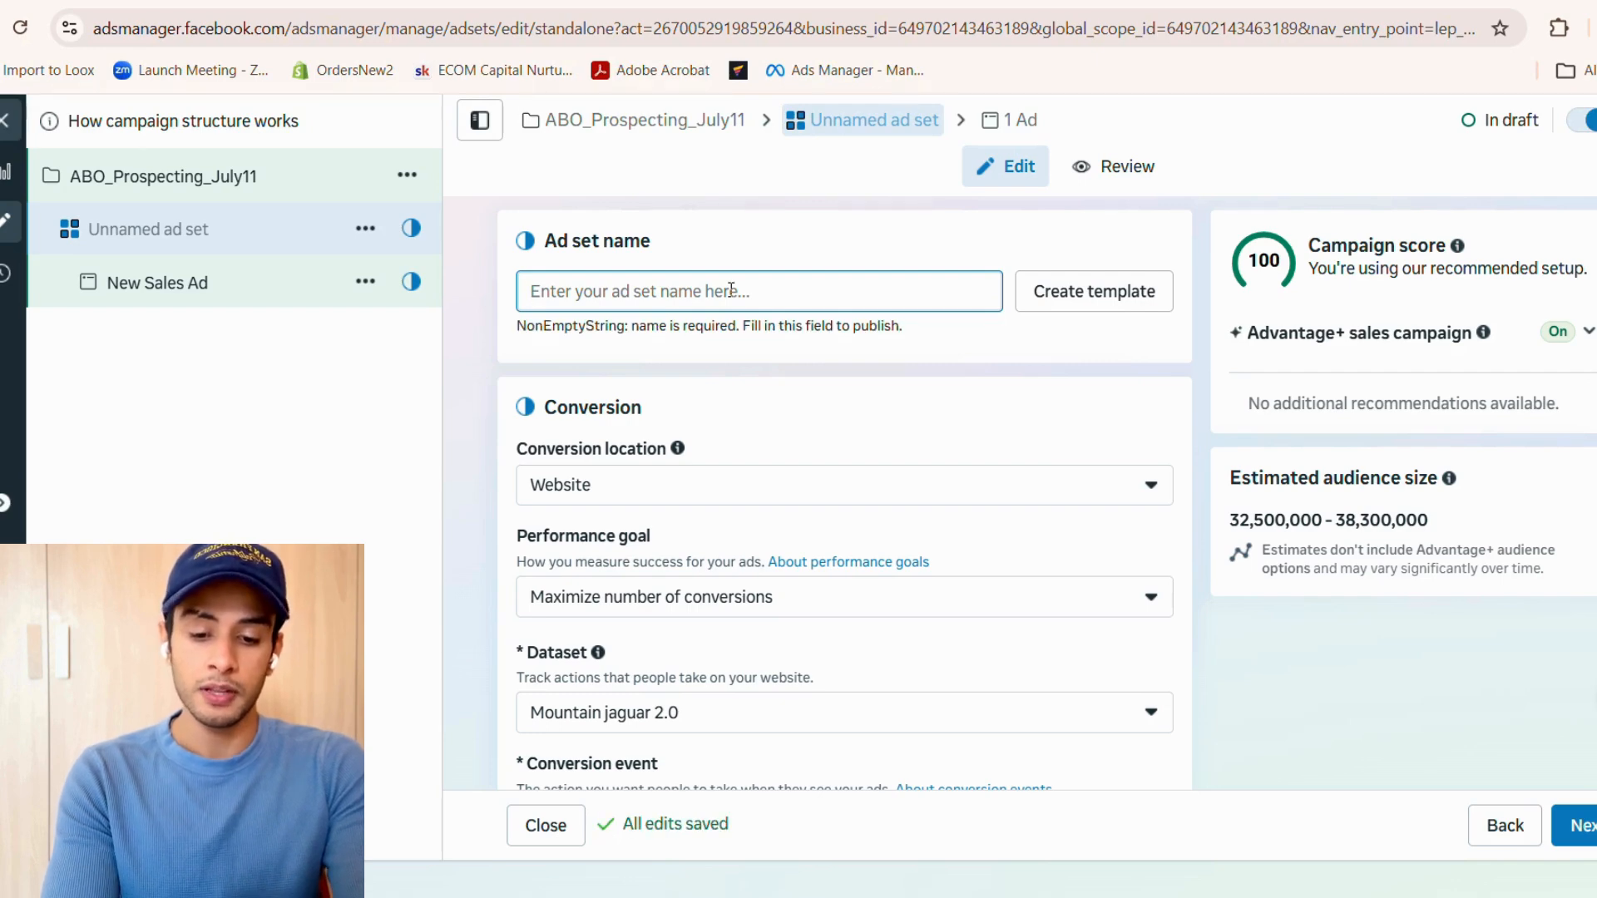
pyautogui.write('Concept')
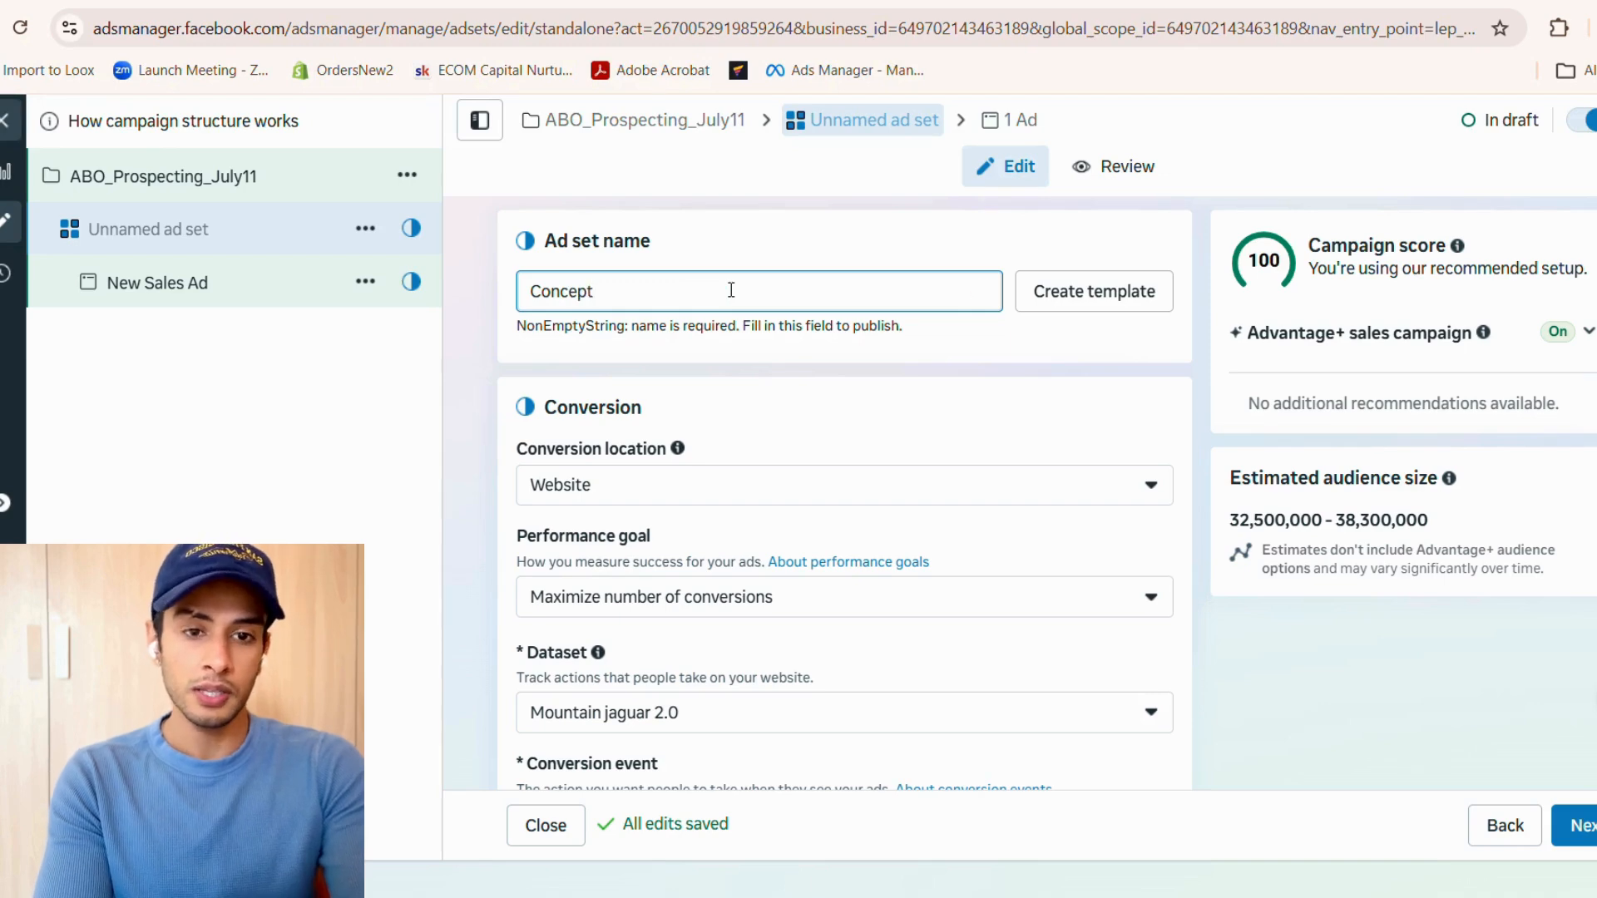
pyautogui.write('1_')
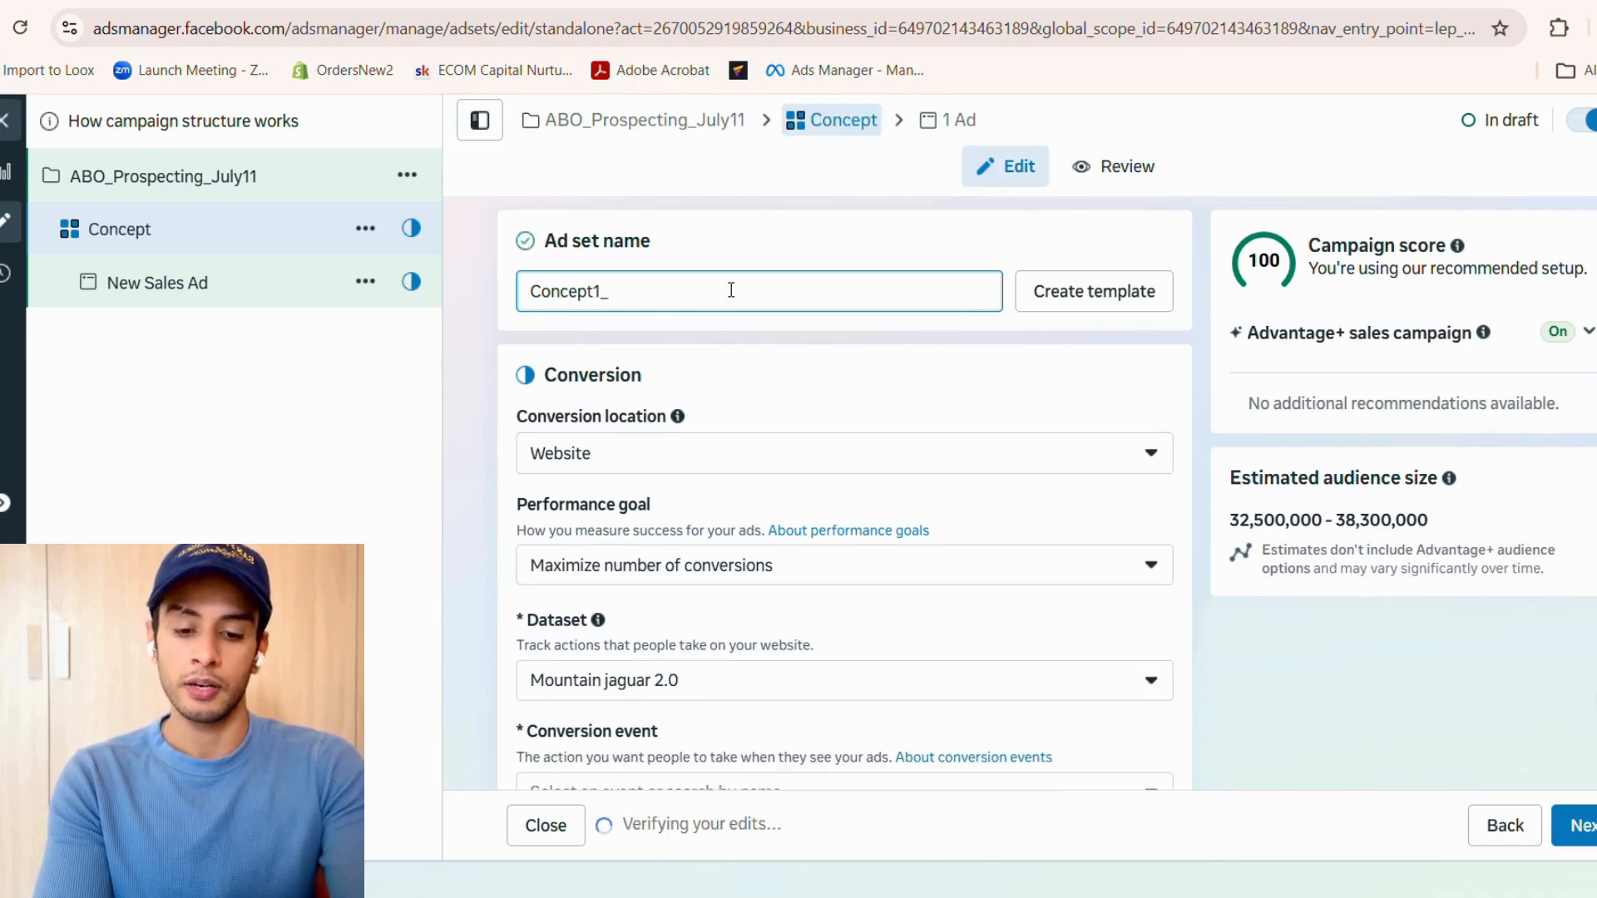
pyautogui.write('ConceptNa')
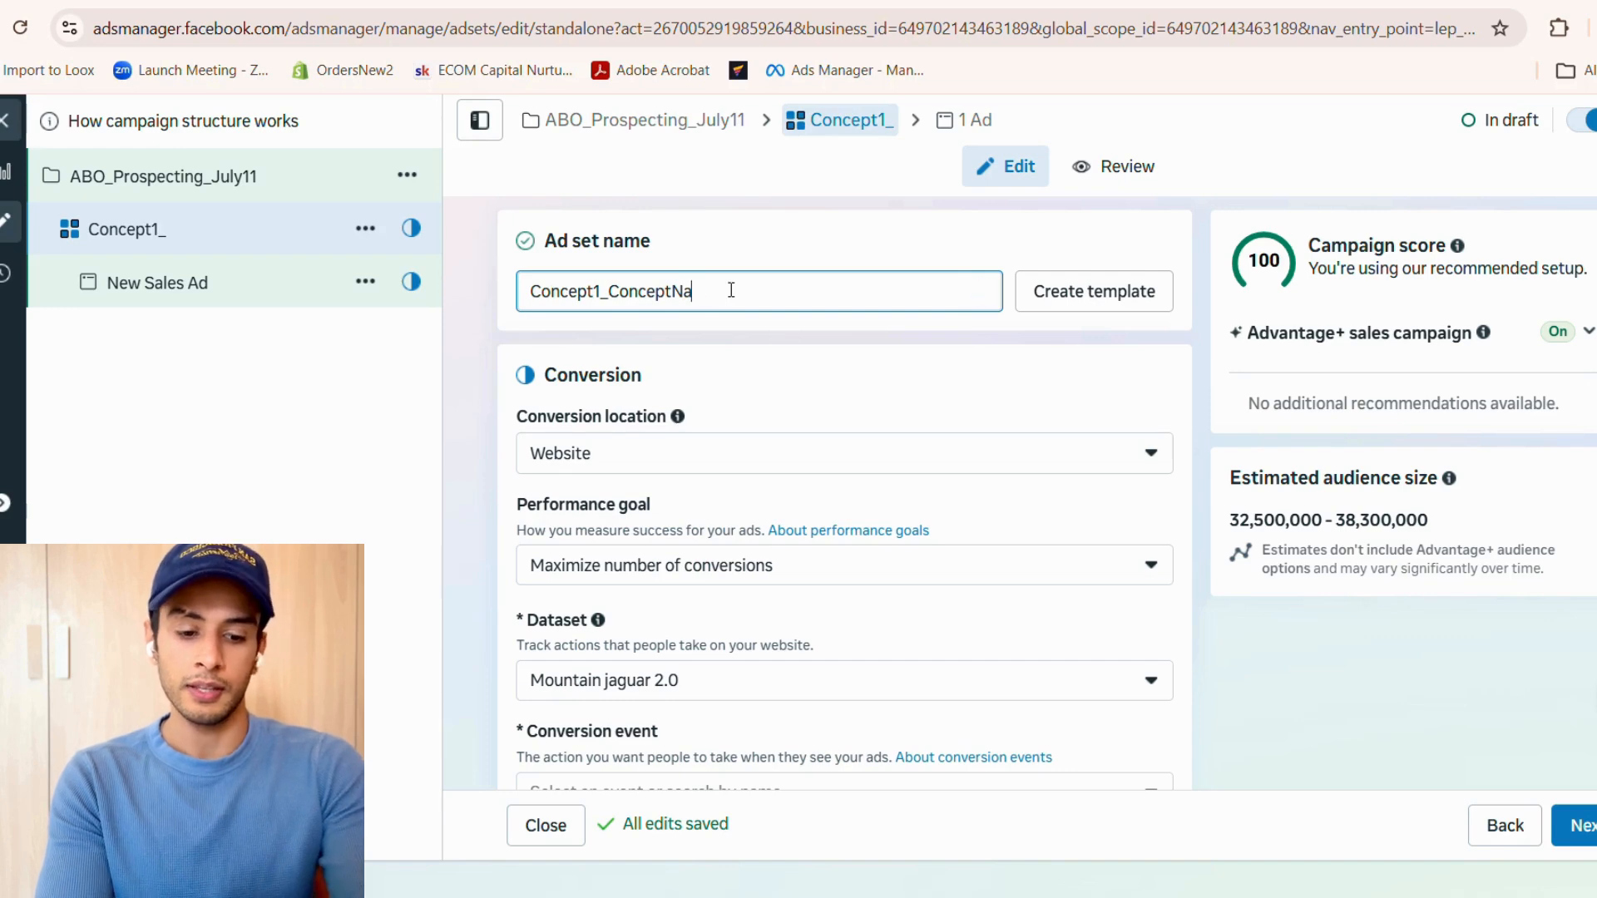
pyautogui.write('me_Jul')
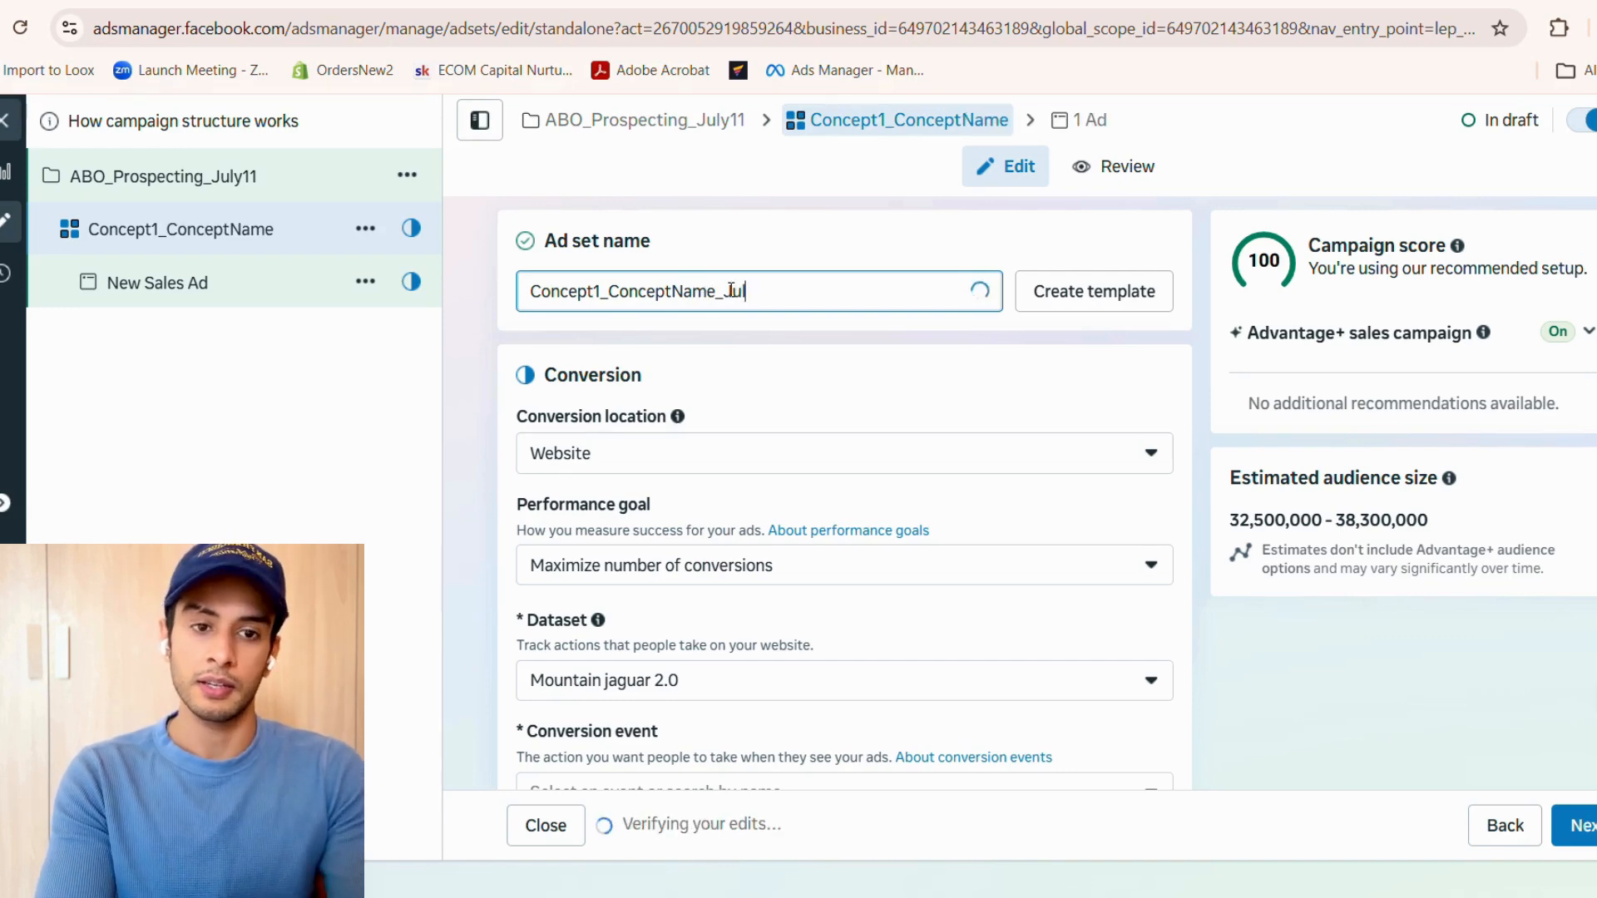
pyautogui.write('y11')
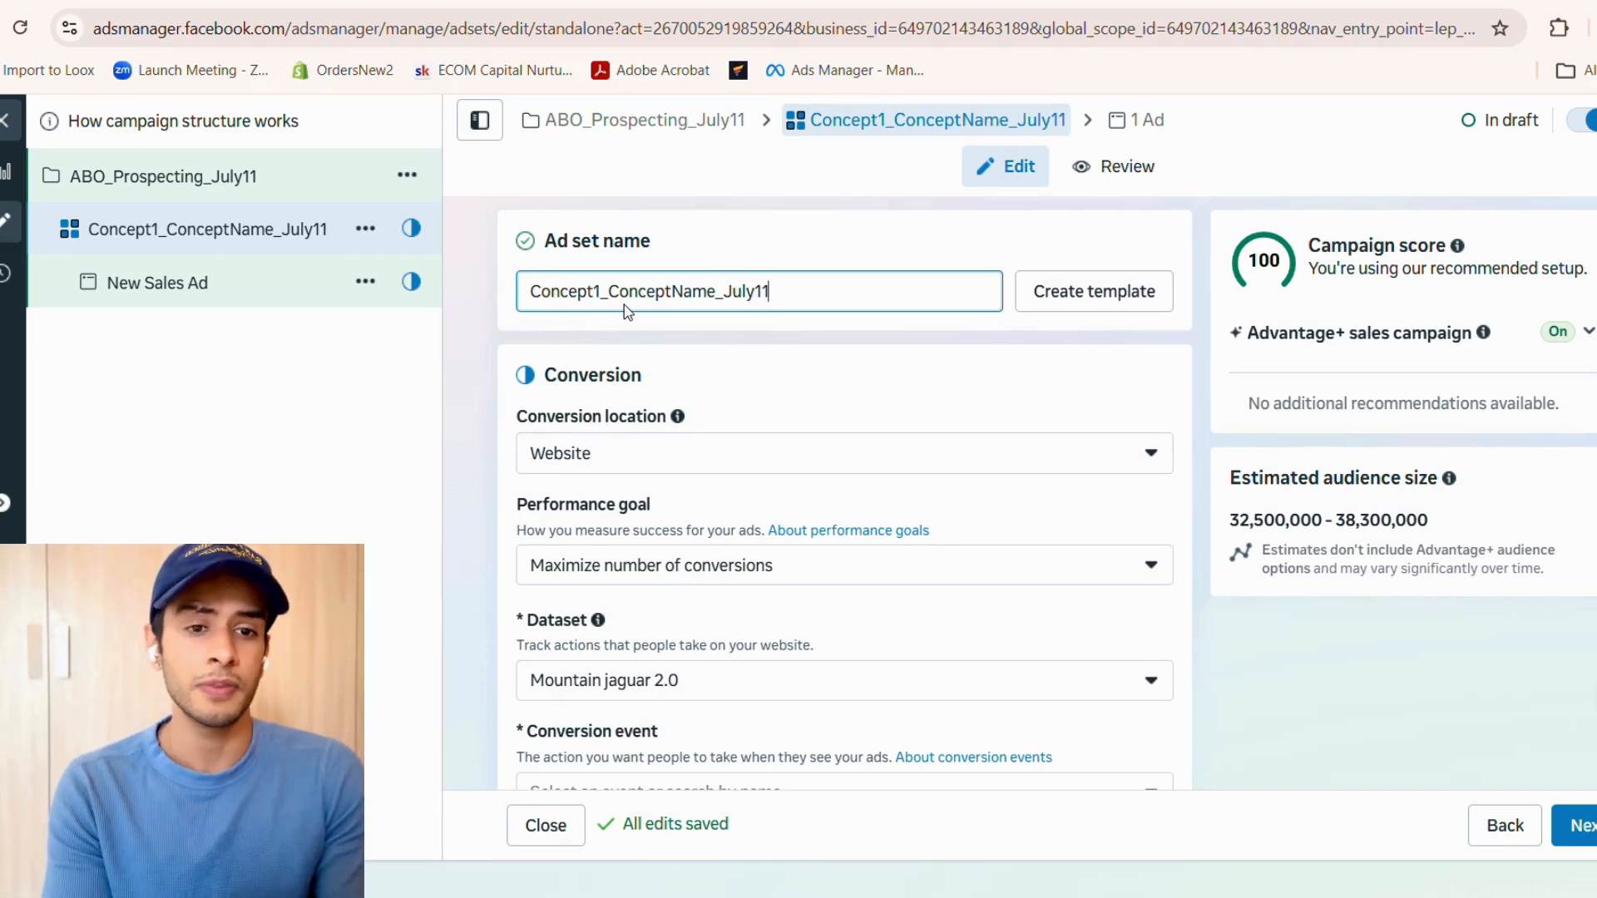
pyautogui.scroll(-1, 701, 293)
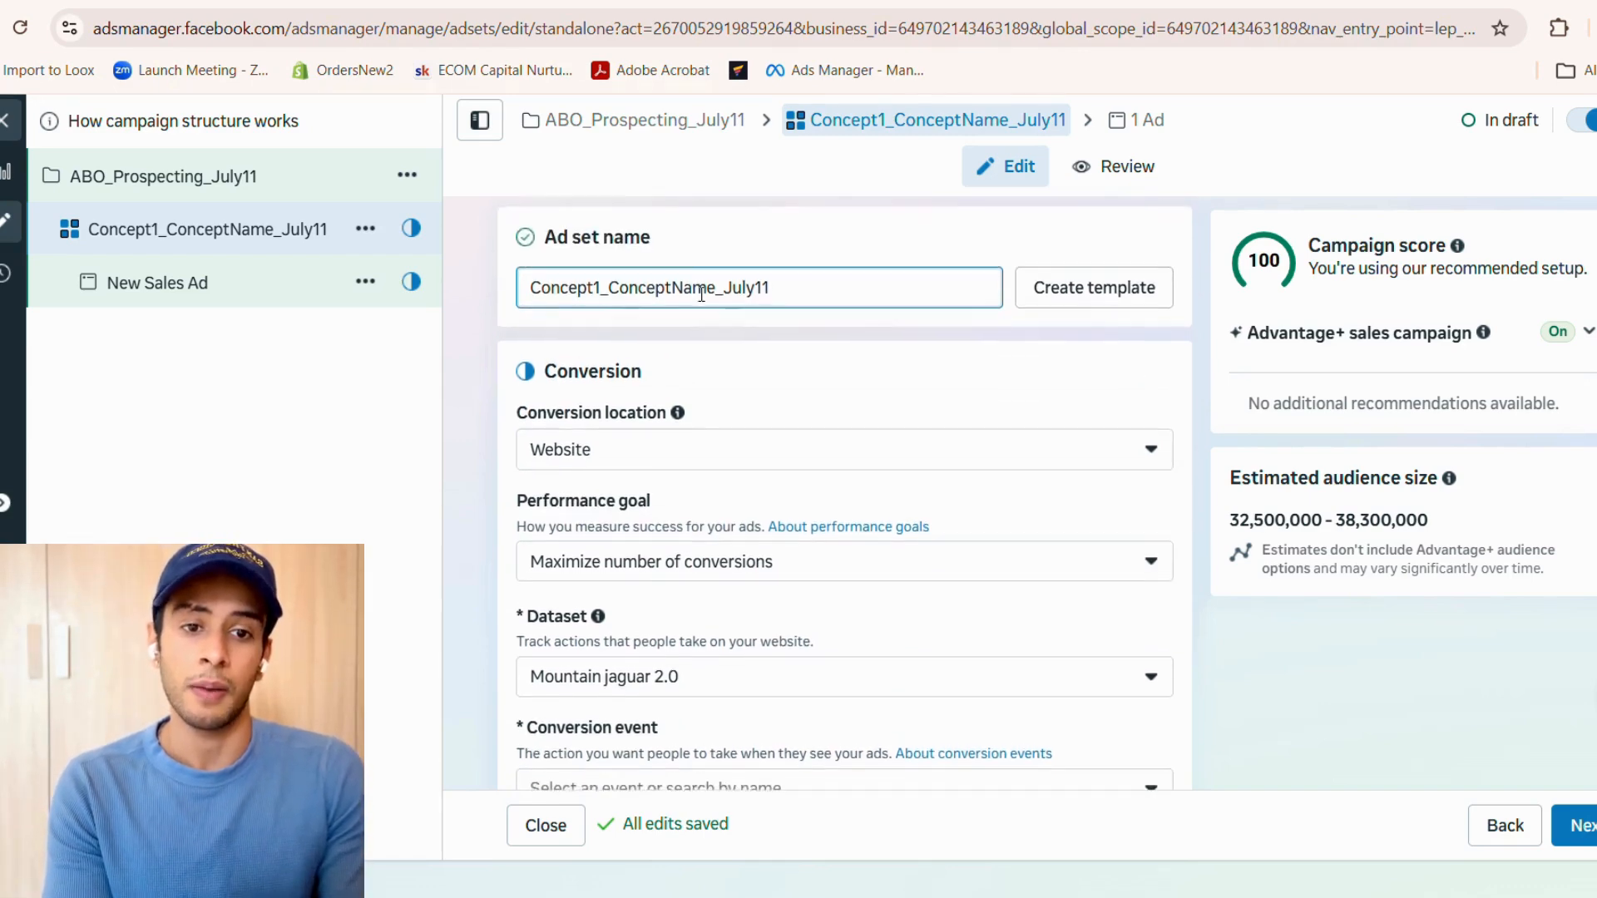
pyautogui.scroll(1, 506, 405)
pyautogui.click(505, 405)
pyautogui.scroll(-1, 809, 326)
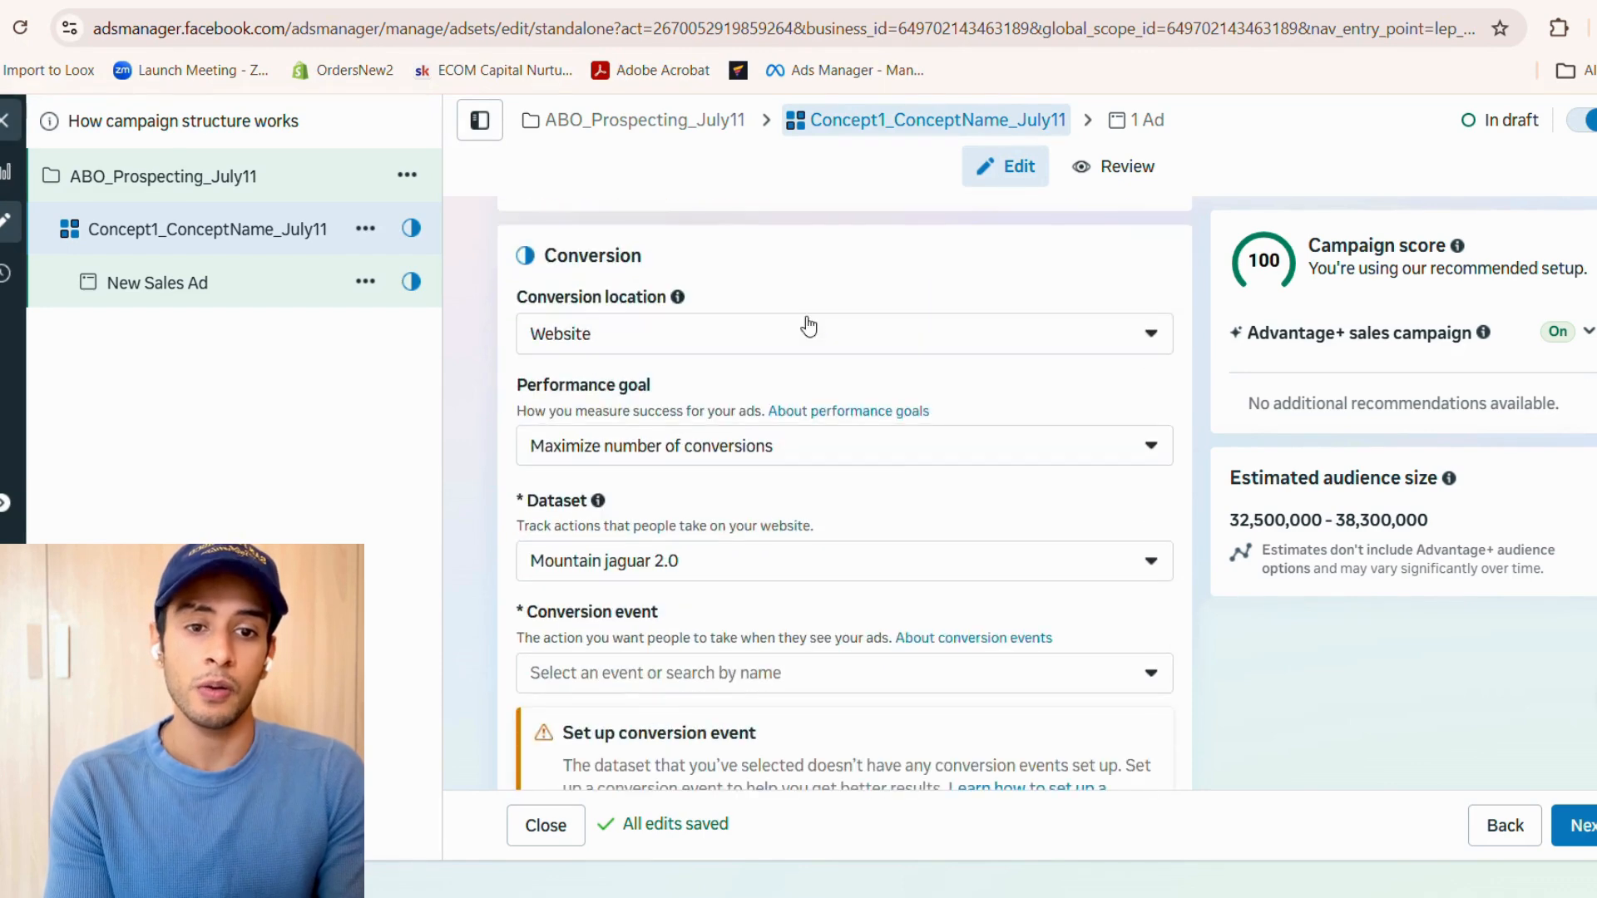
# - Select Website as the ad set's single conversion location
pyautogui.scroll(1, 726, 405)
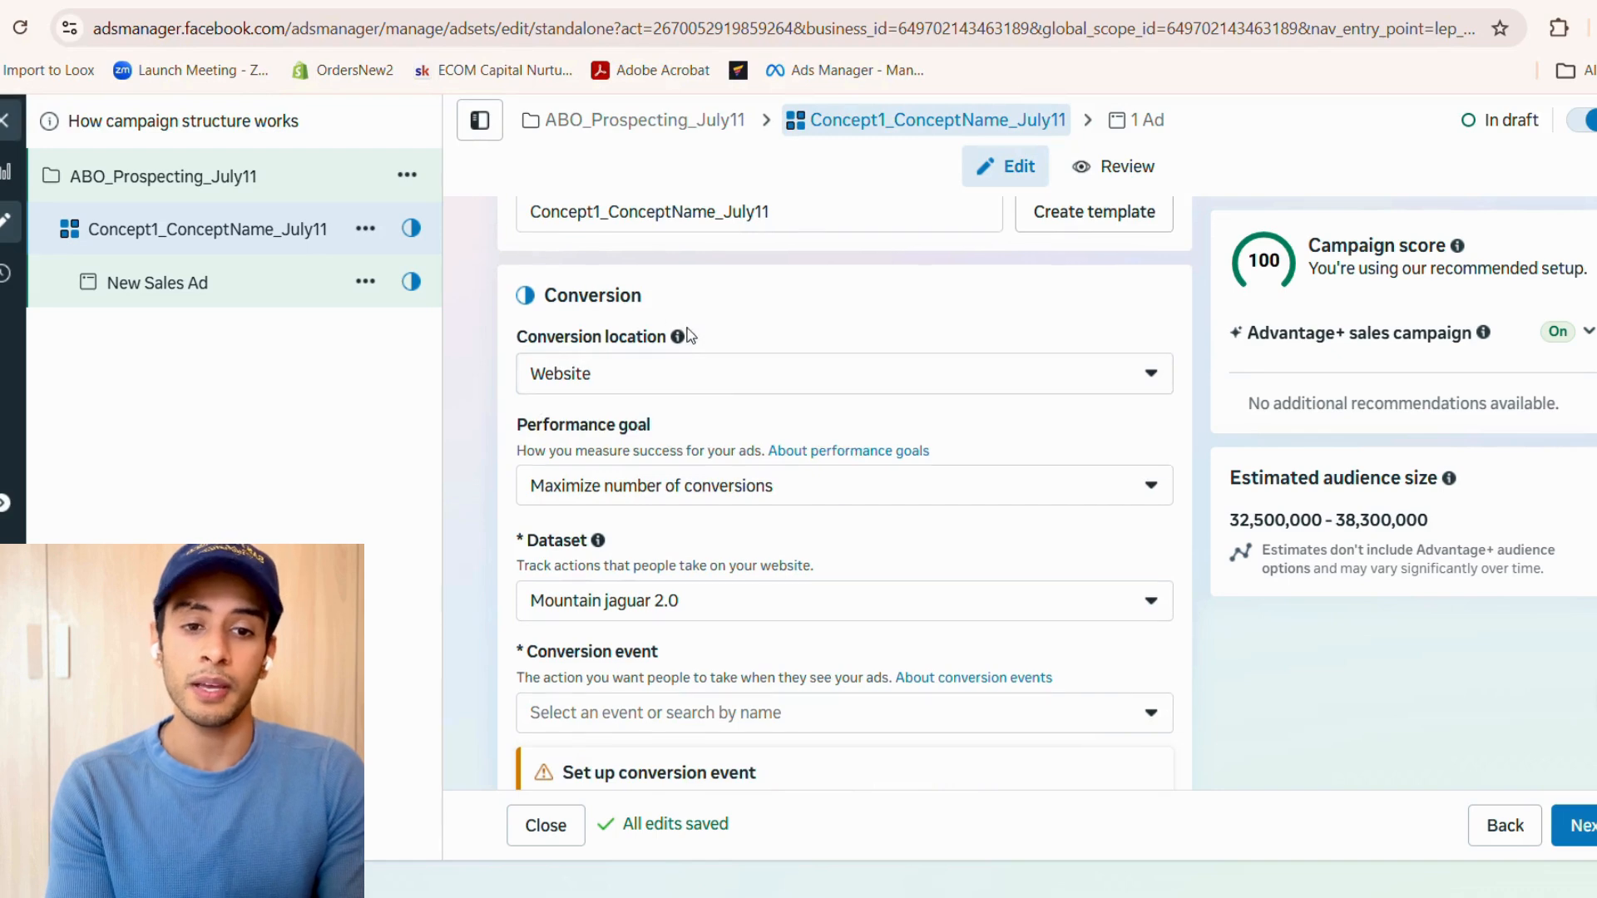
pyautogui.scroll(-1, 689, 337)
pyautogui.click(762, 325)
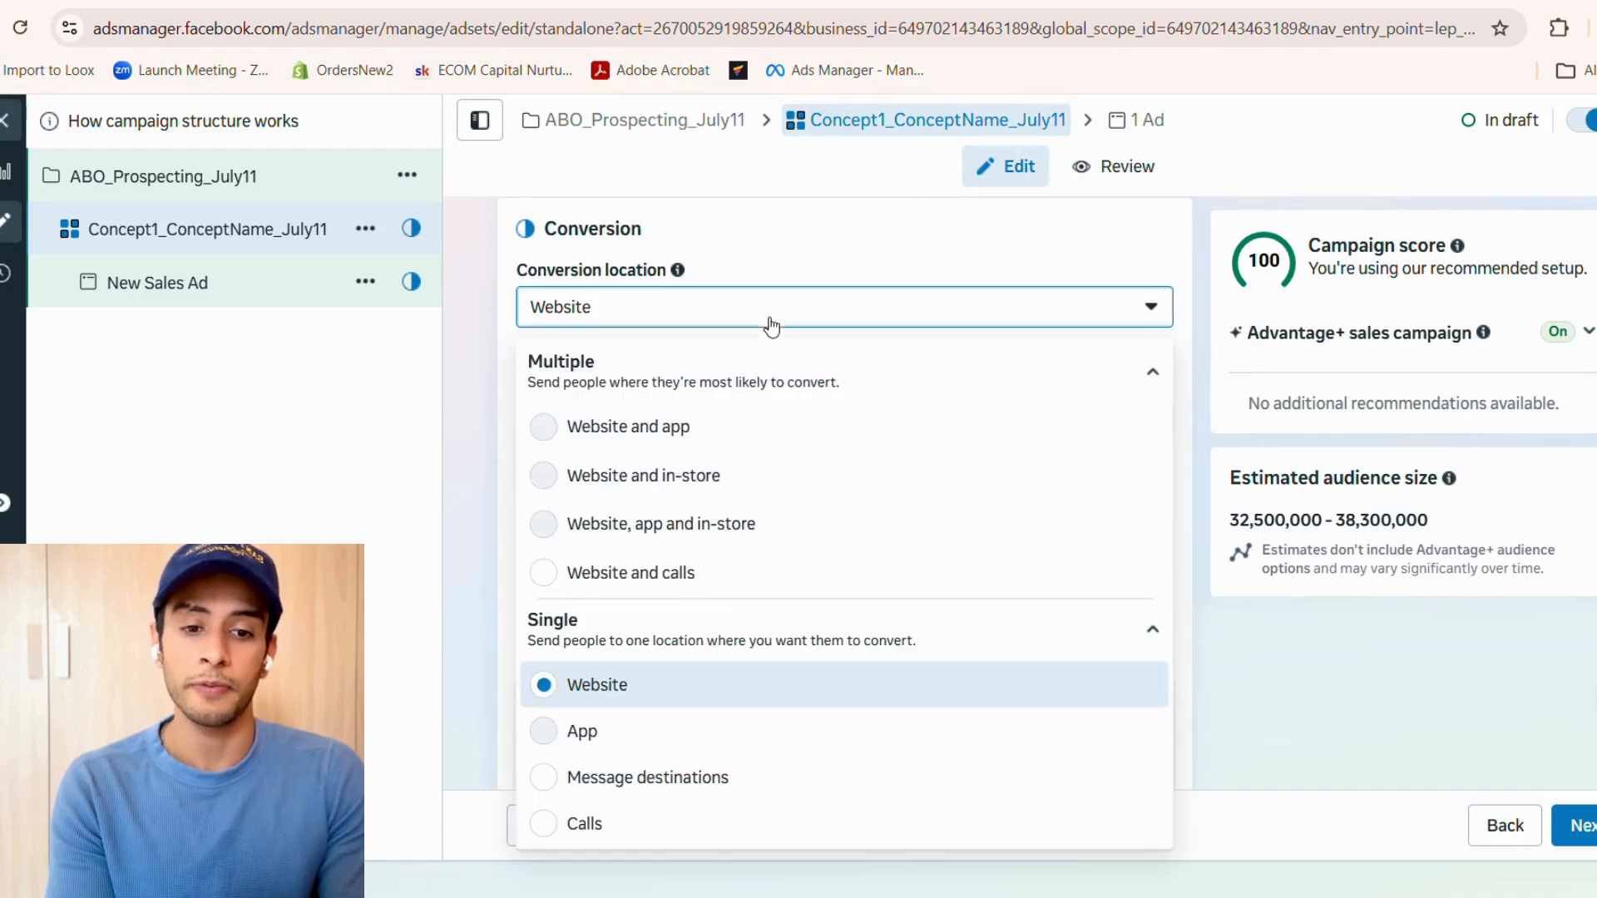
pyautogui.click(646, 700)
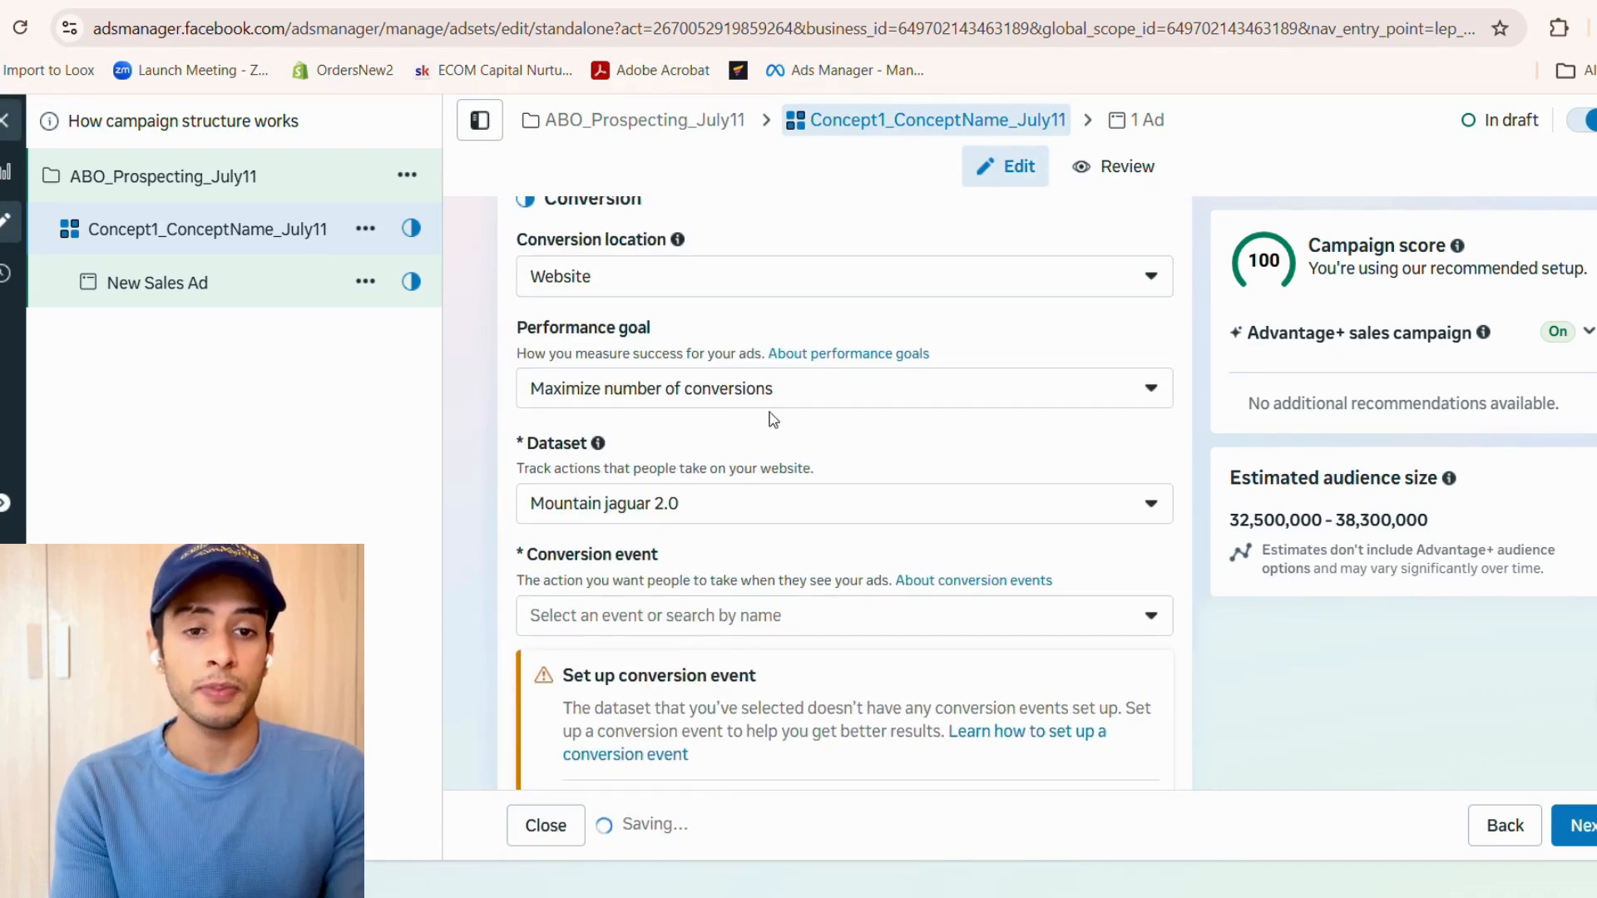
# - Select Maximize number of conversions as the ad set's performance goal
pyautogui.click(791, 391)
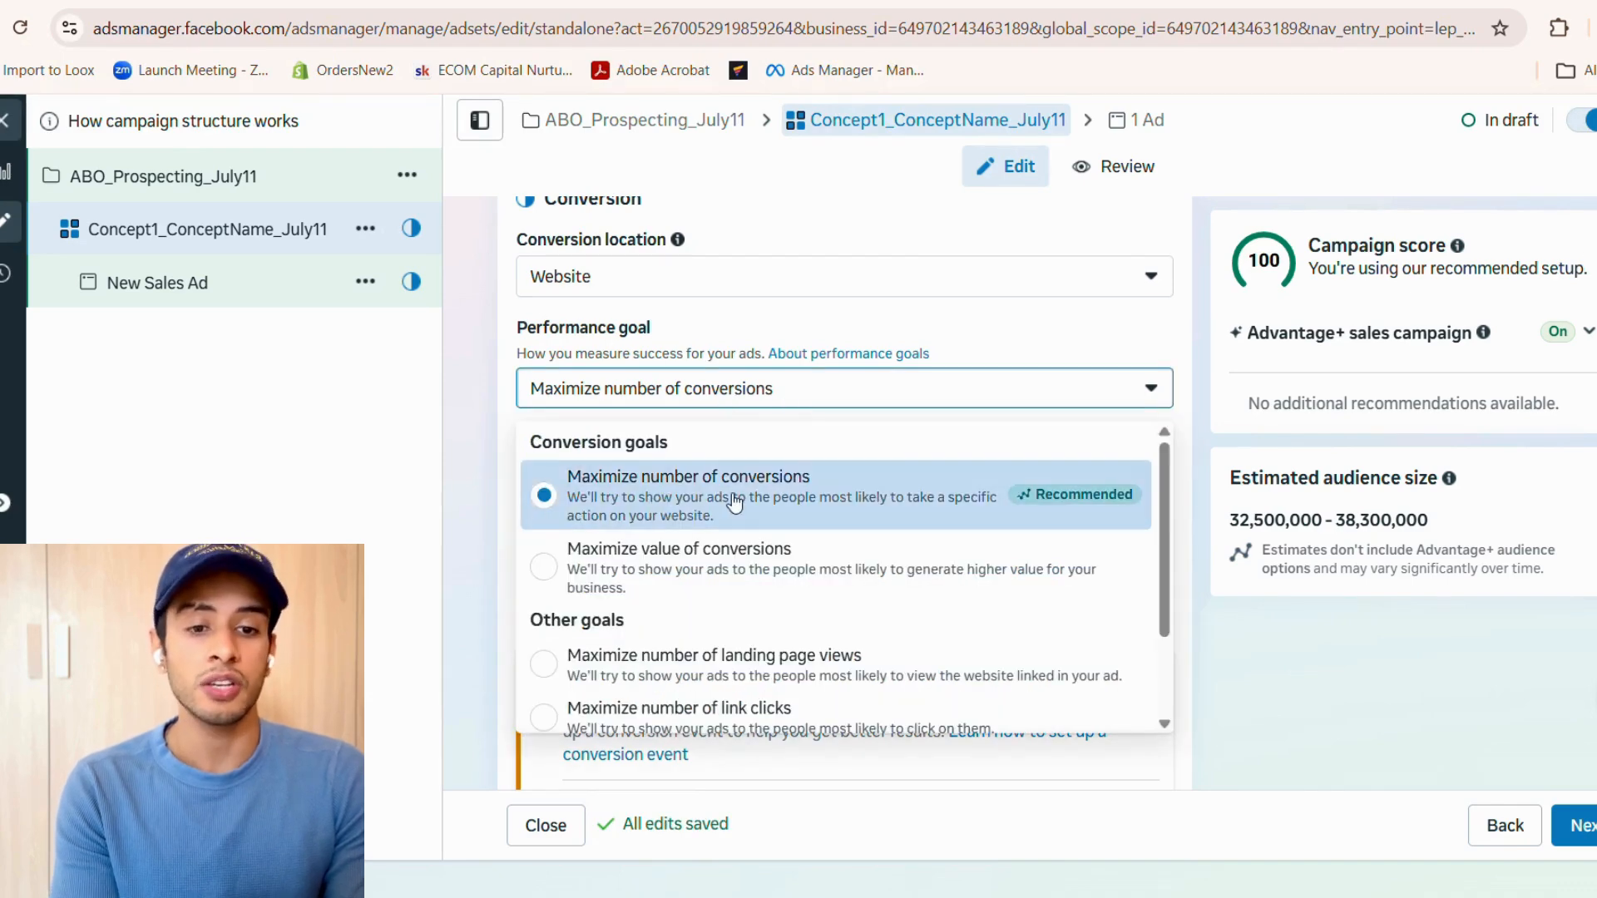
pyautogui.click(764, 410)
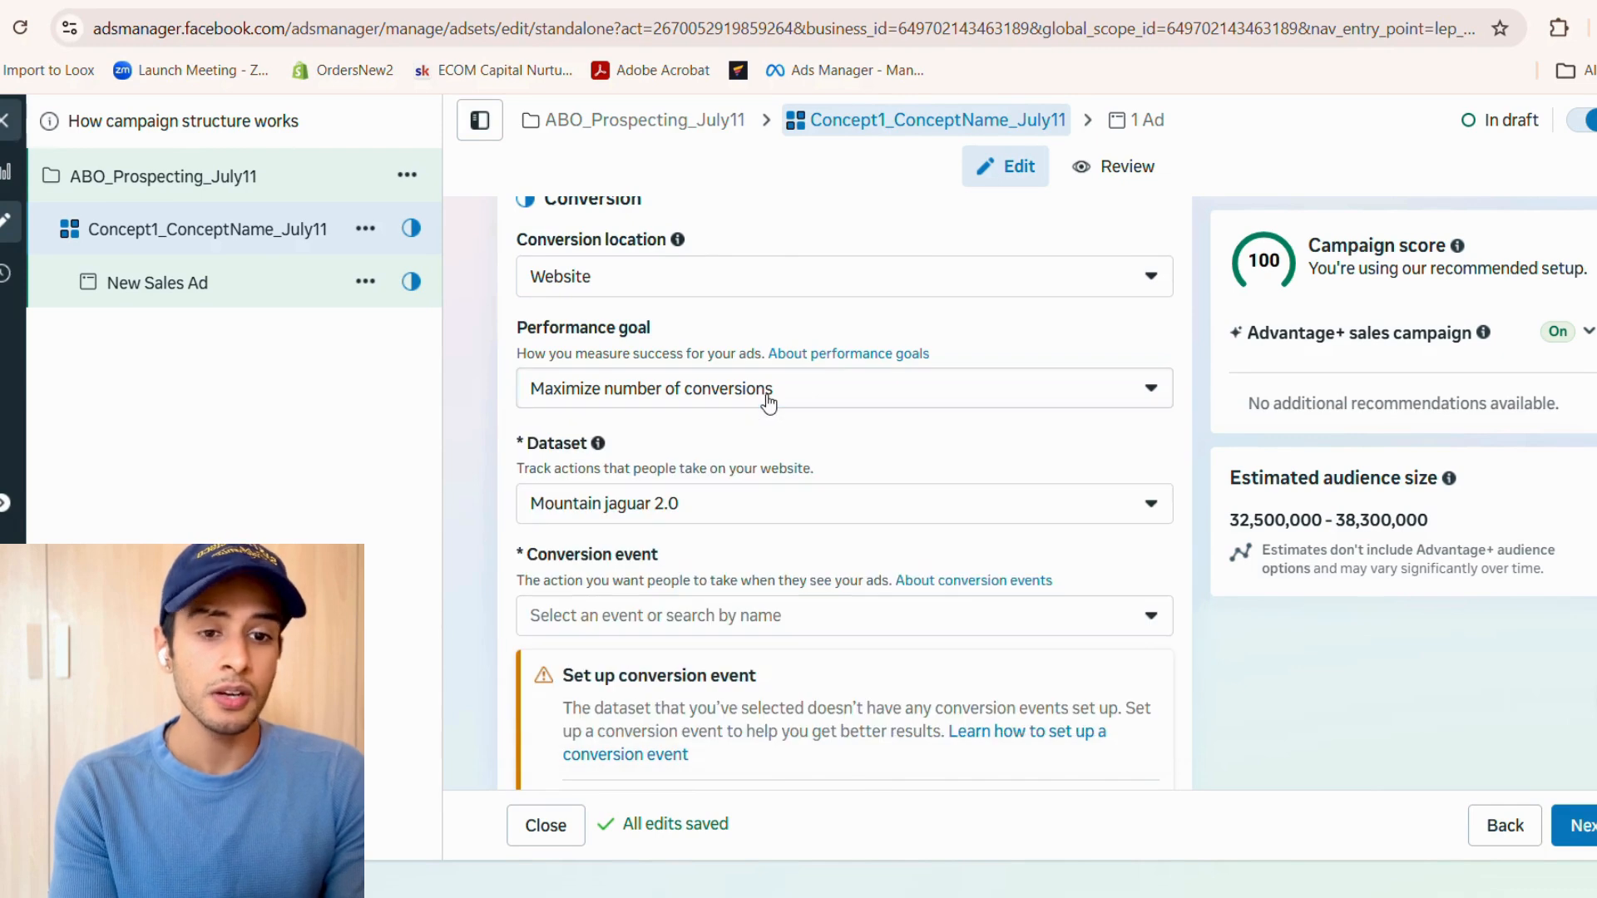
pyautogui.click(769, 404)
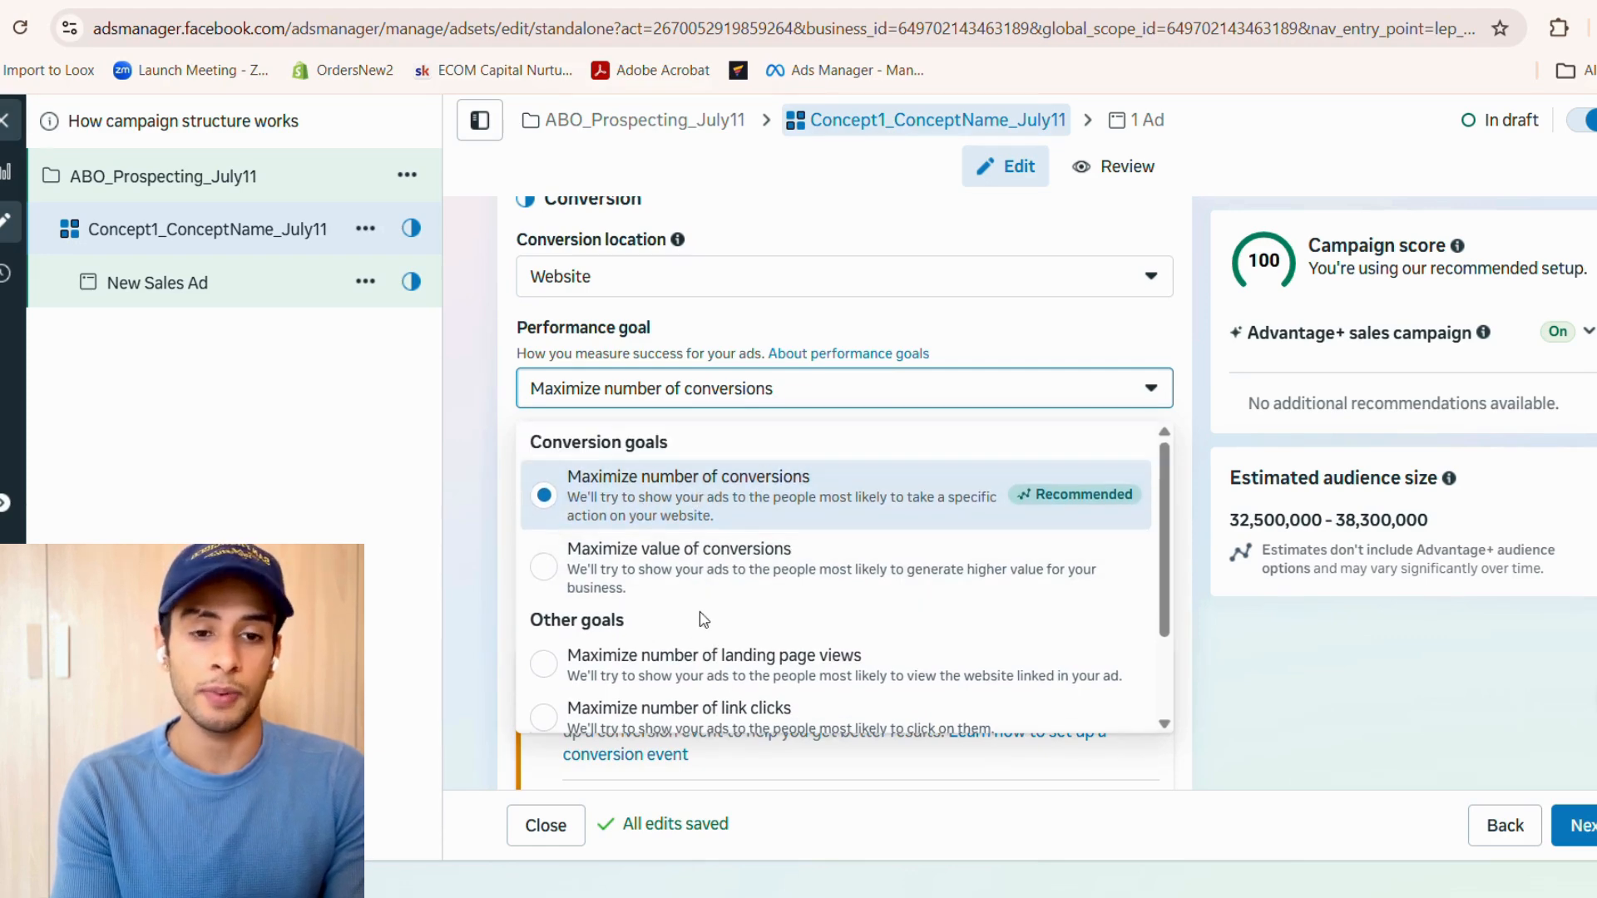
pyautogui.click(754, 511)
pyautogui.scroll(-1, 753, 511)
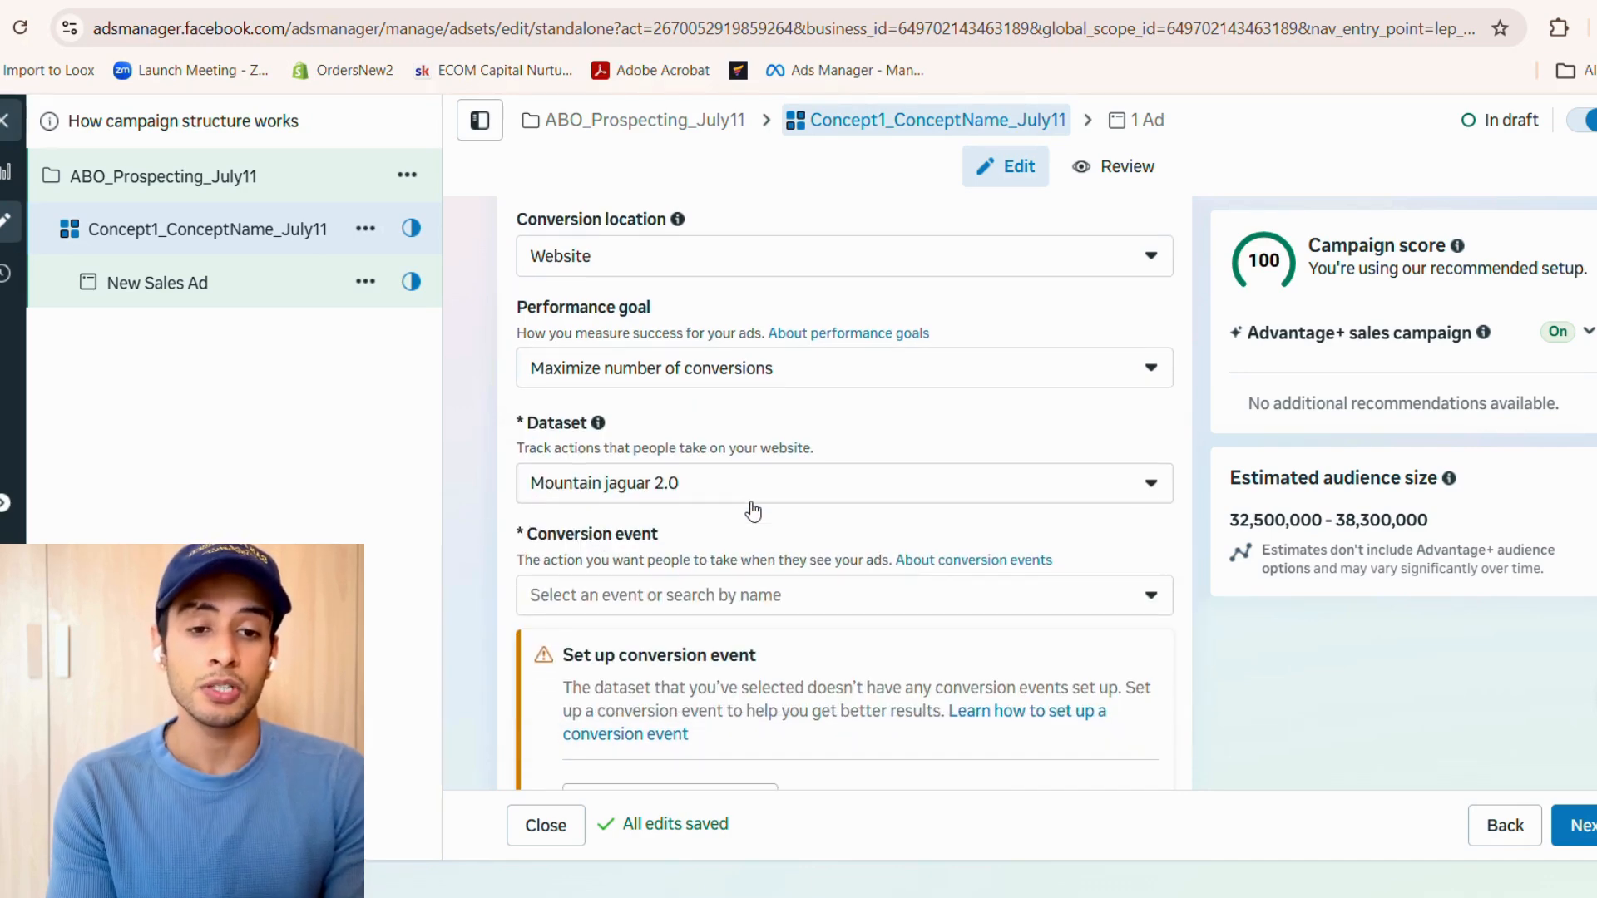
pyautogui.click(831, 371)
pyautogui.click(789, 482)
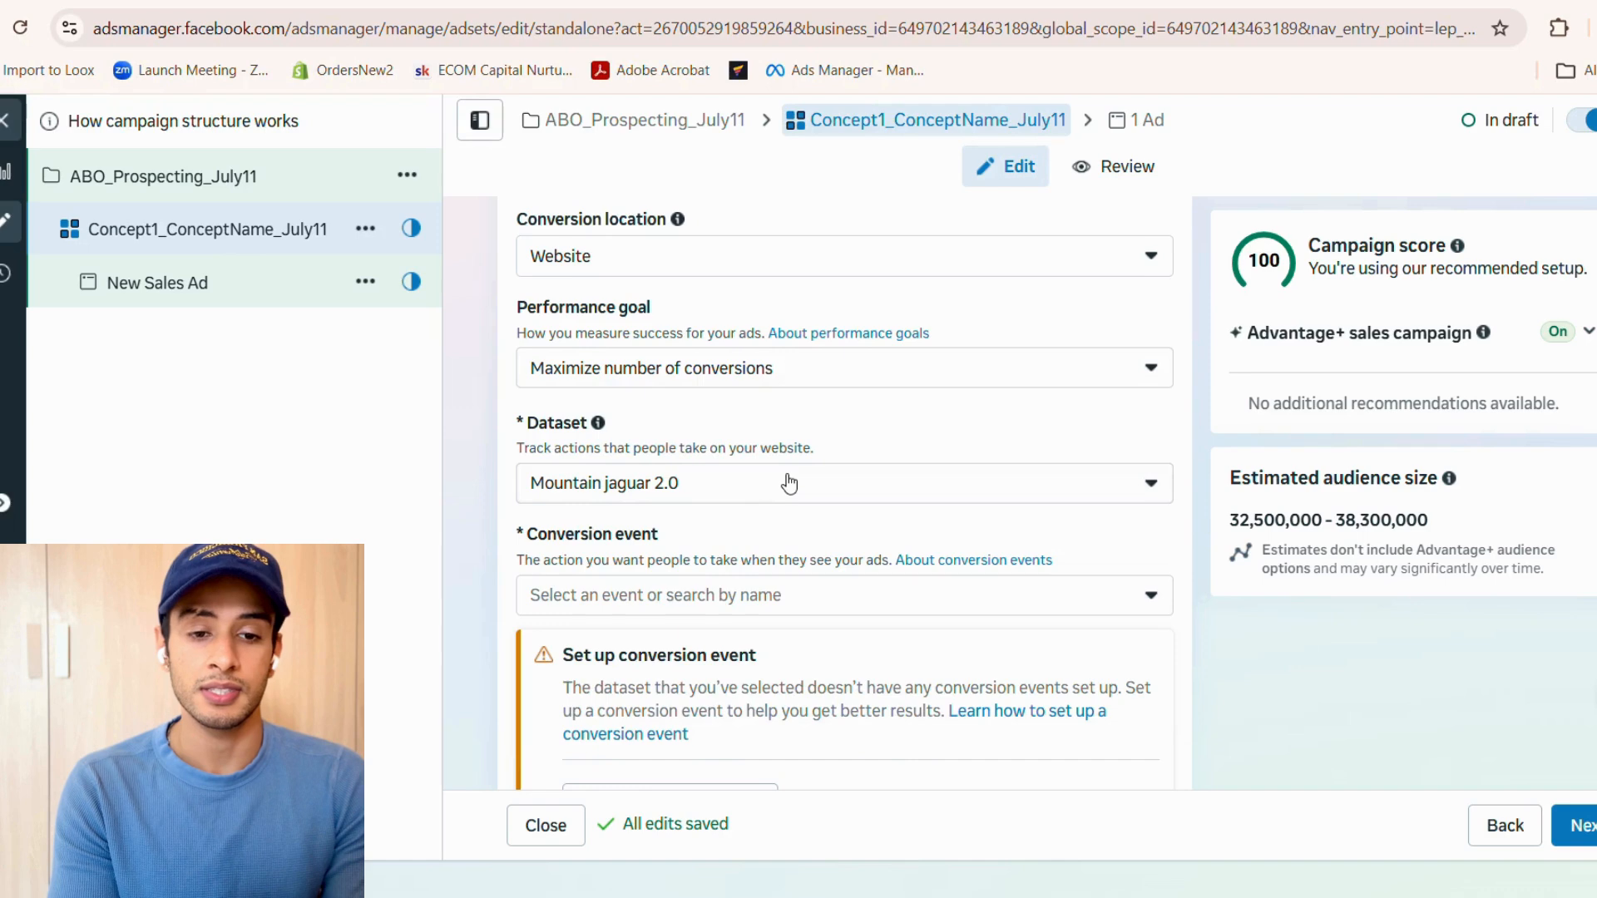
# - Choose Purchase as the conversion event for the Mountain jaguar 2.0 dataset
pyautogui.scroll(-2, 789, 483)
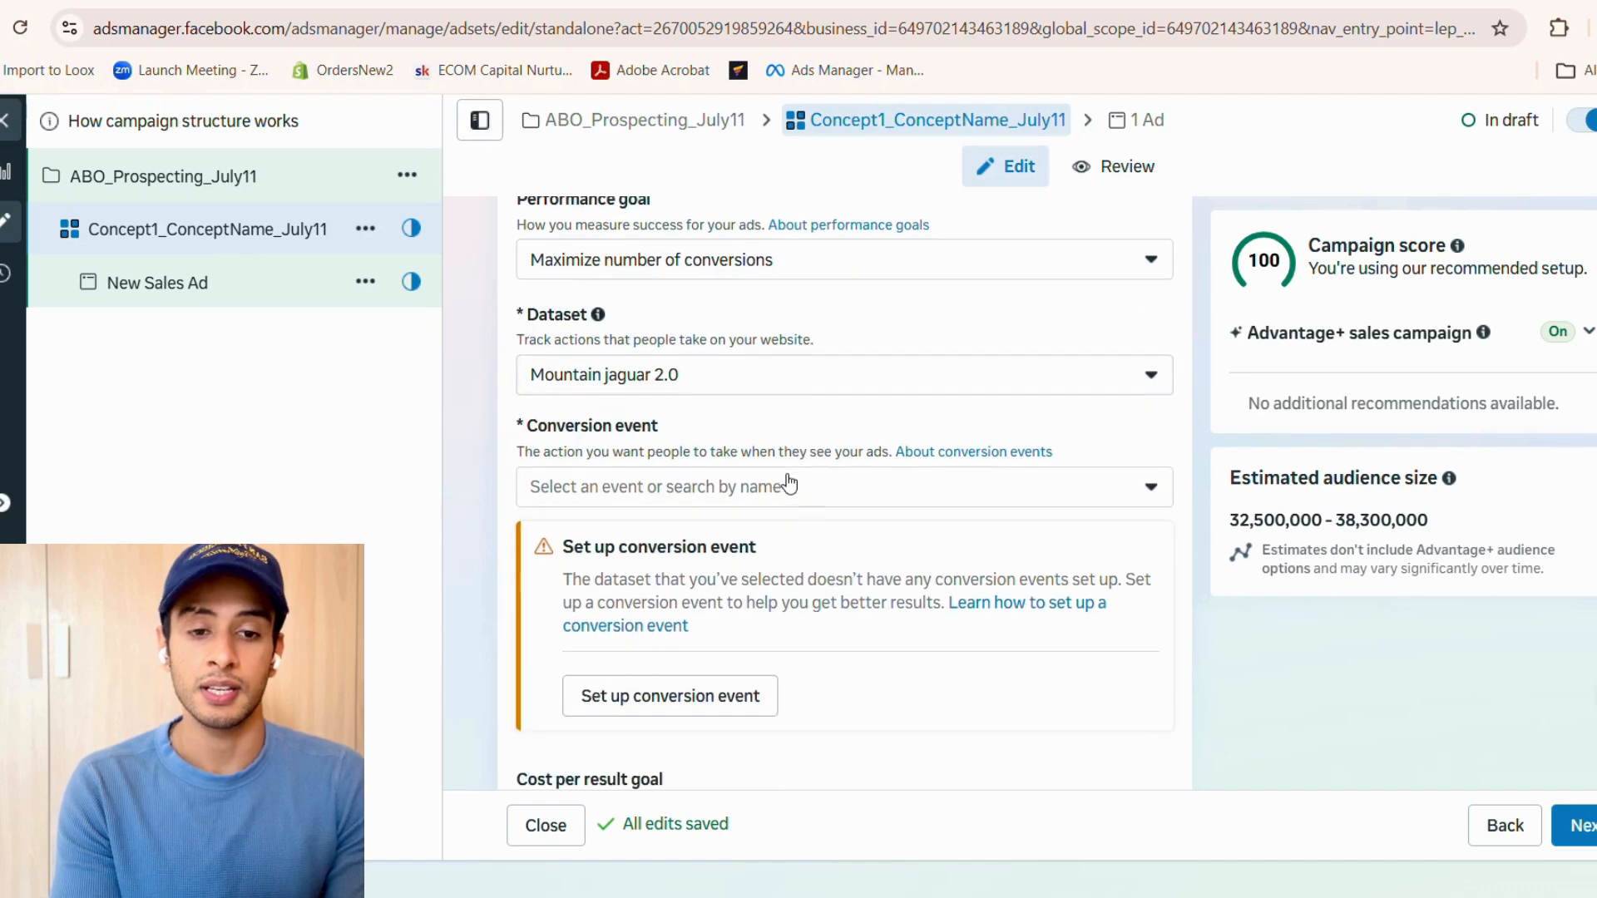
pyautogui.click(692, 399)
pyautogui.scroll(-1, 975, 461)
pyautogui.click(989, 456)
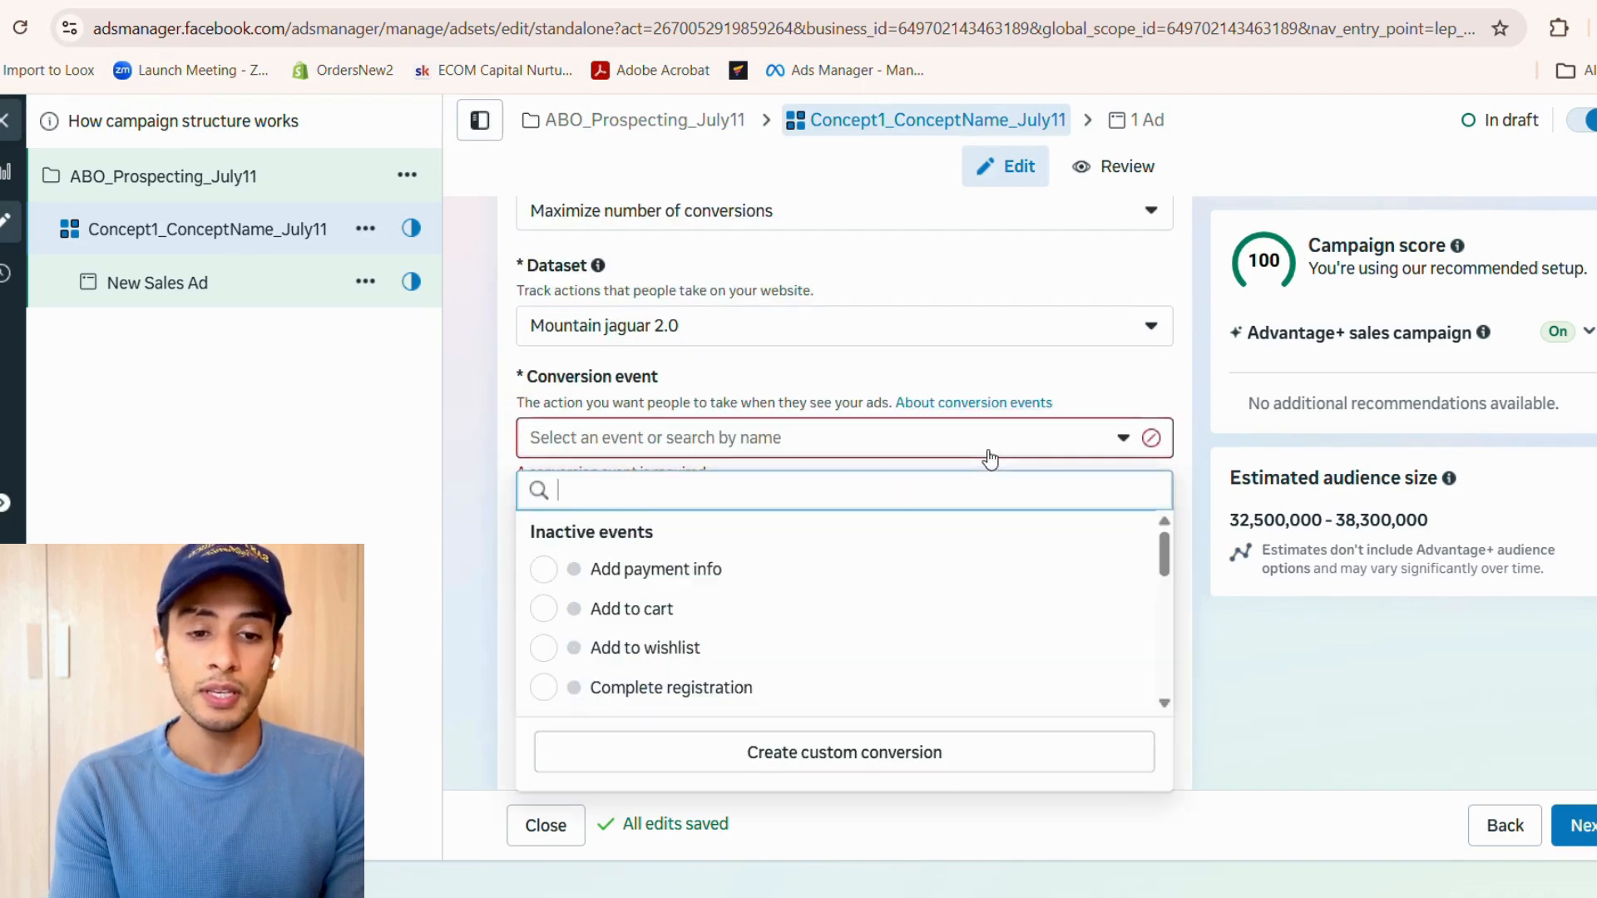
pyautogui.scroll(-4, 931, 581)
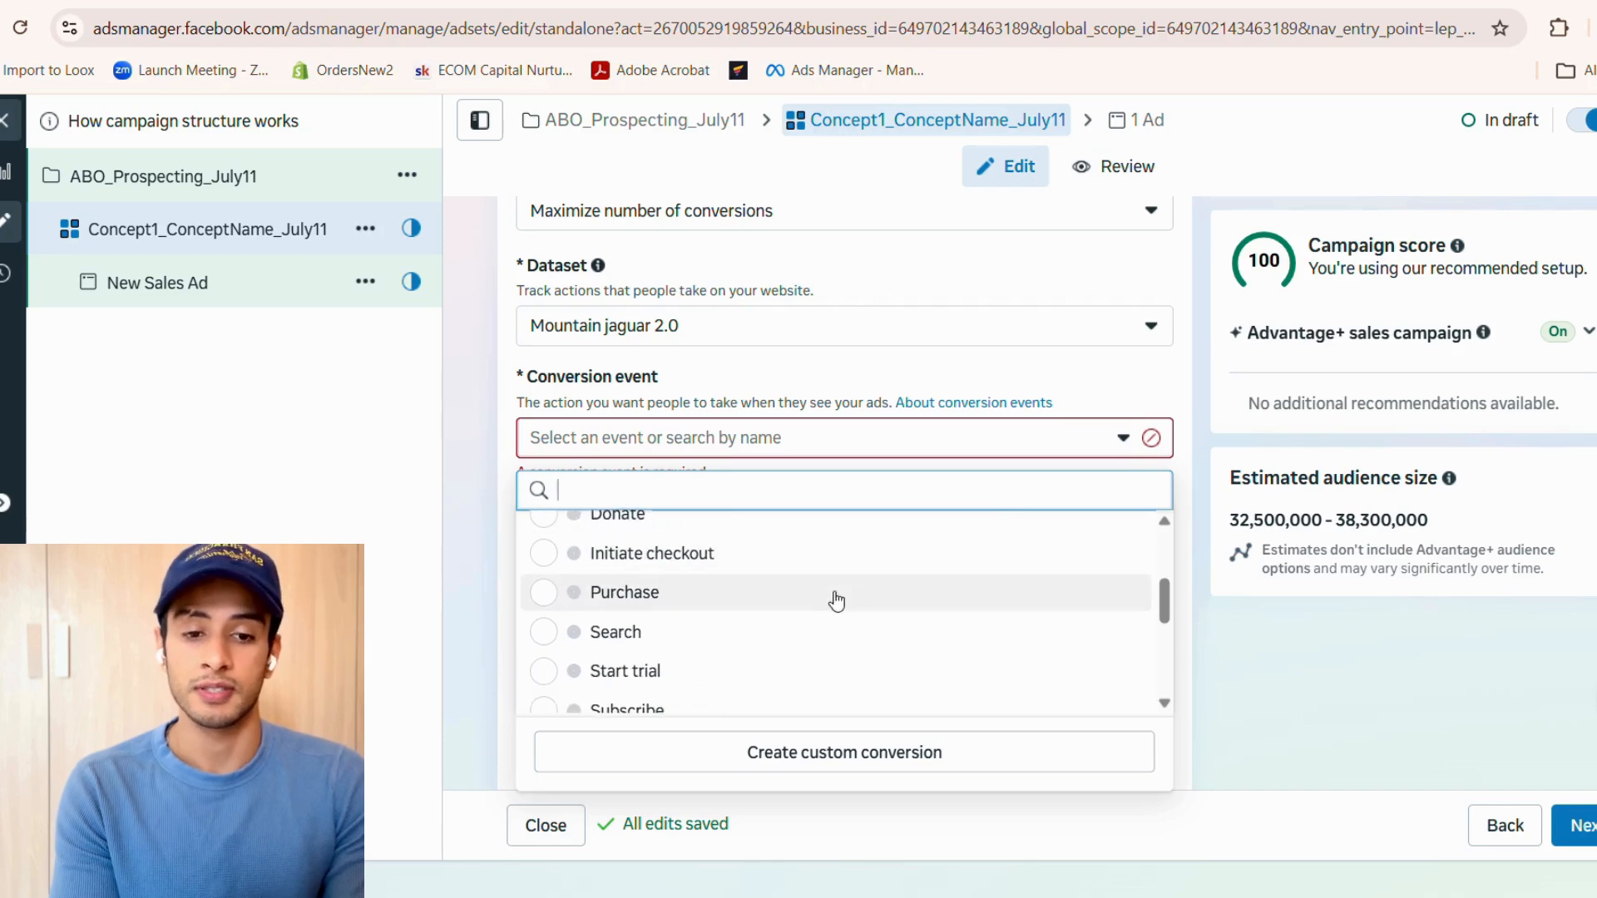
pyautogui.click(836, 594)
pyautogui.scroll(-2, 918, 477)
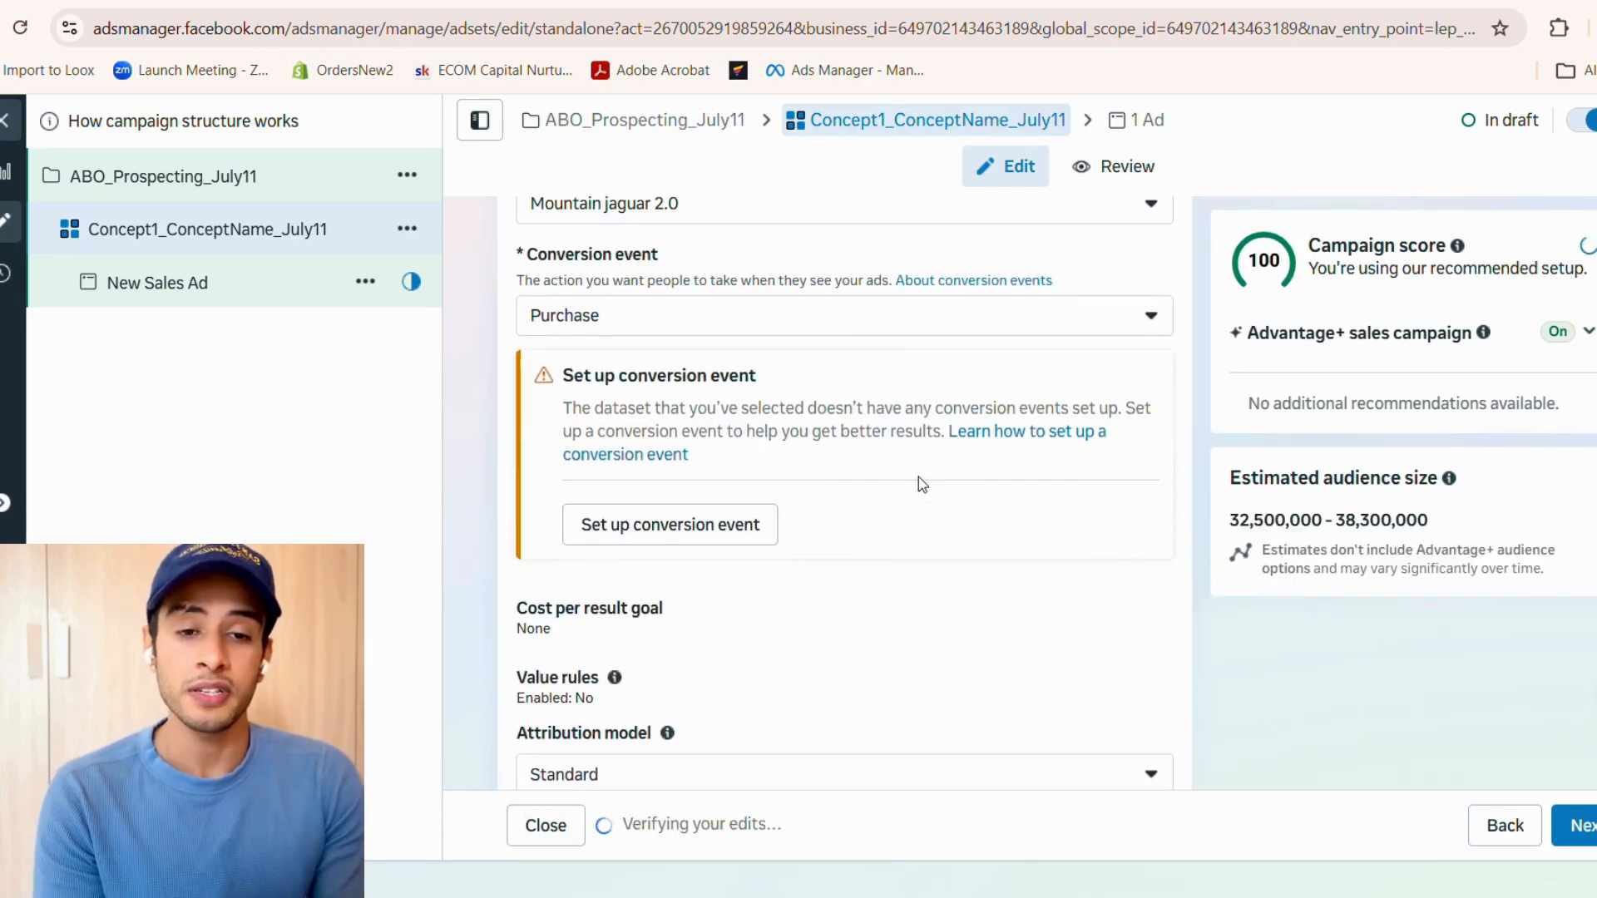
pyautogui.click(892, 320)
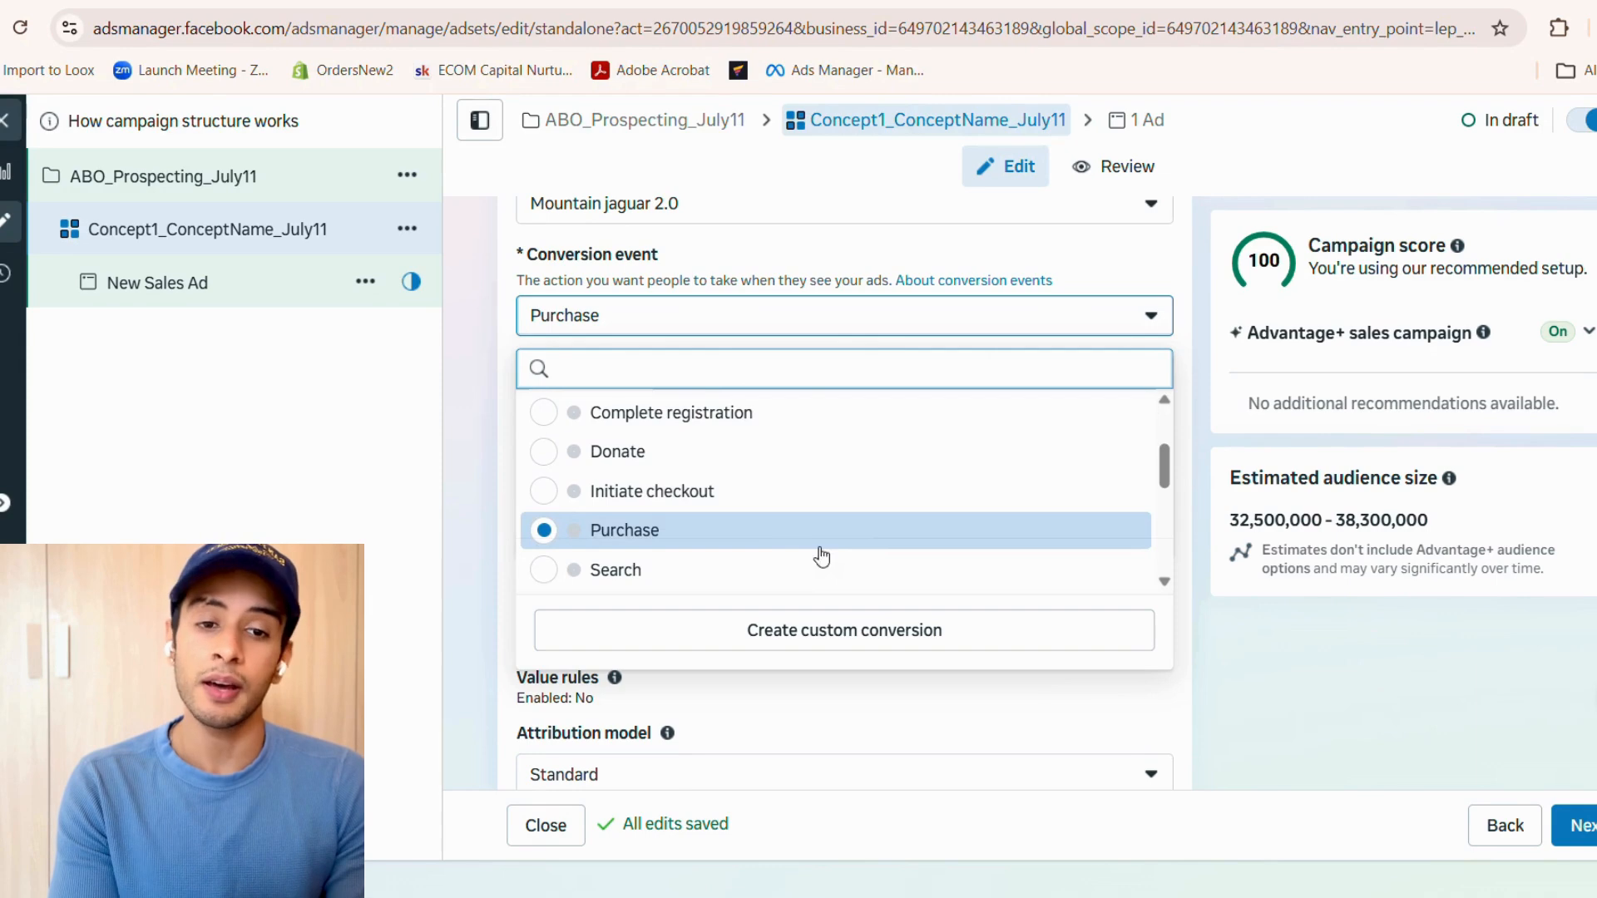
pyautogui.click(774, 530)
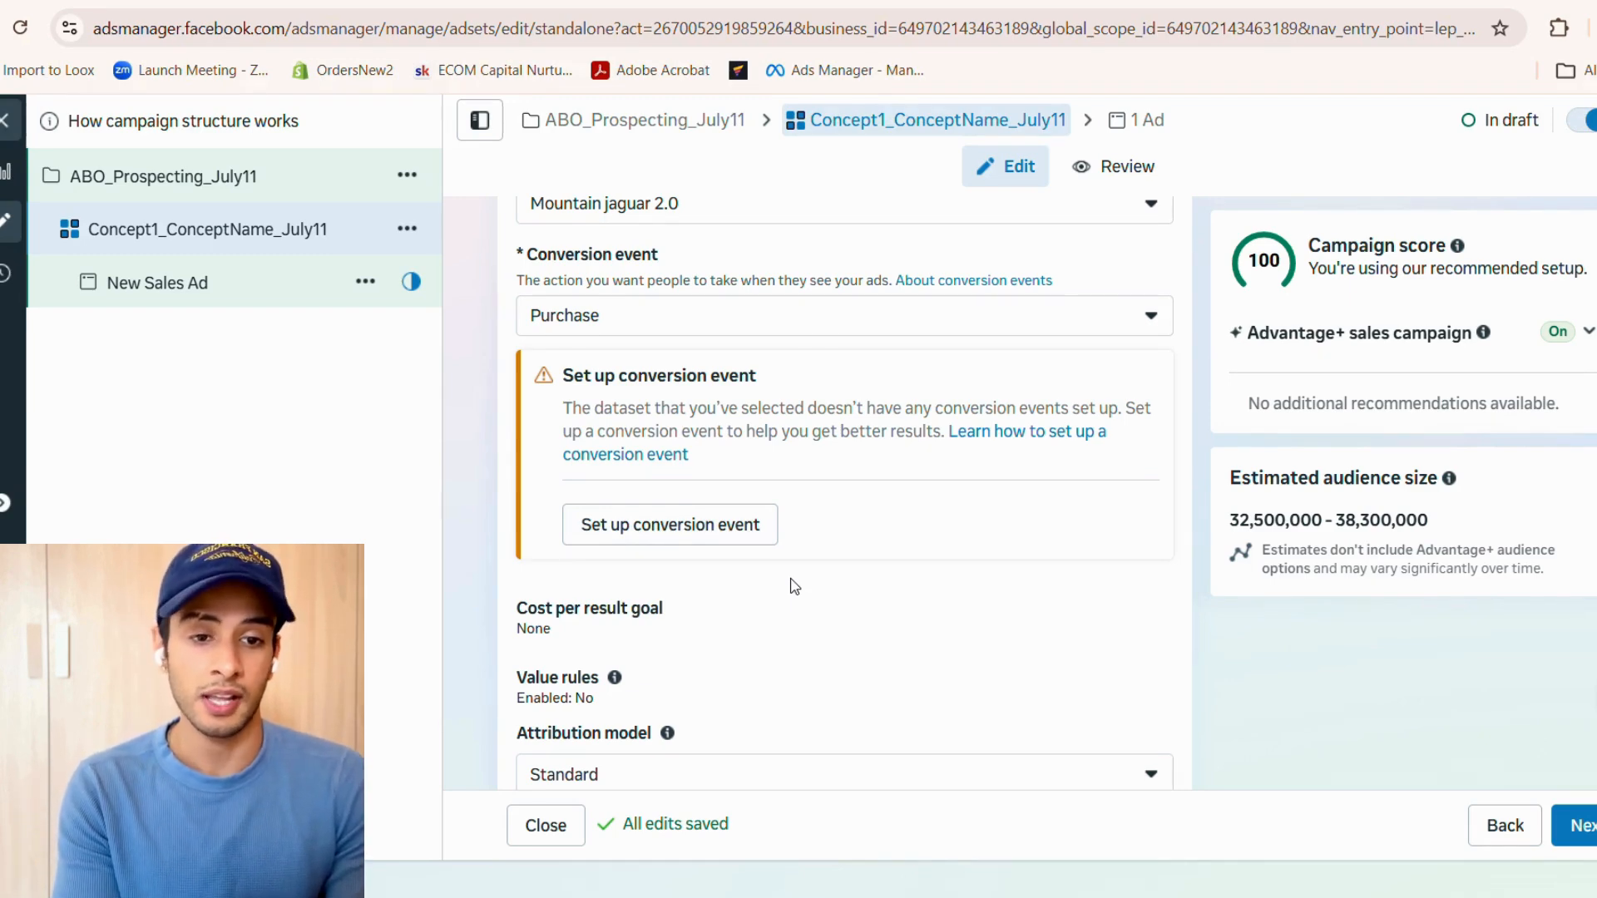
# - Select Standard as the attribution model in the ad set's conversion settings
pyautogui.scroll(-2, 790, 587)
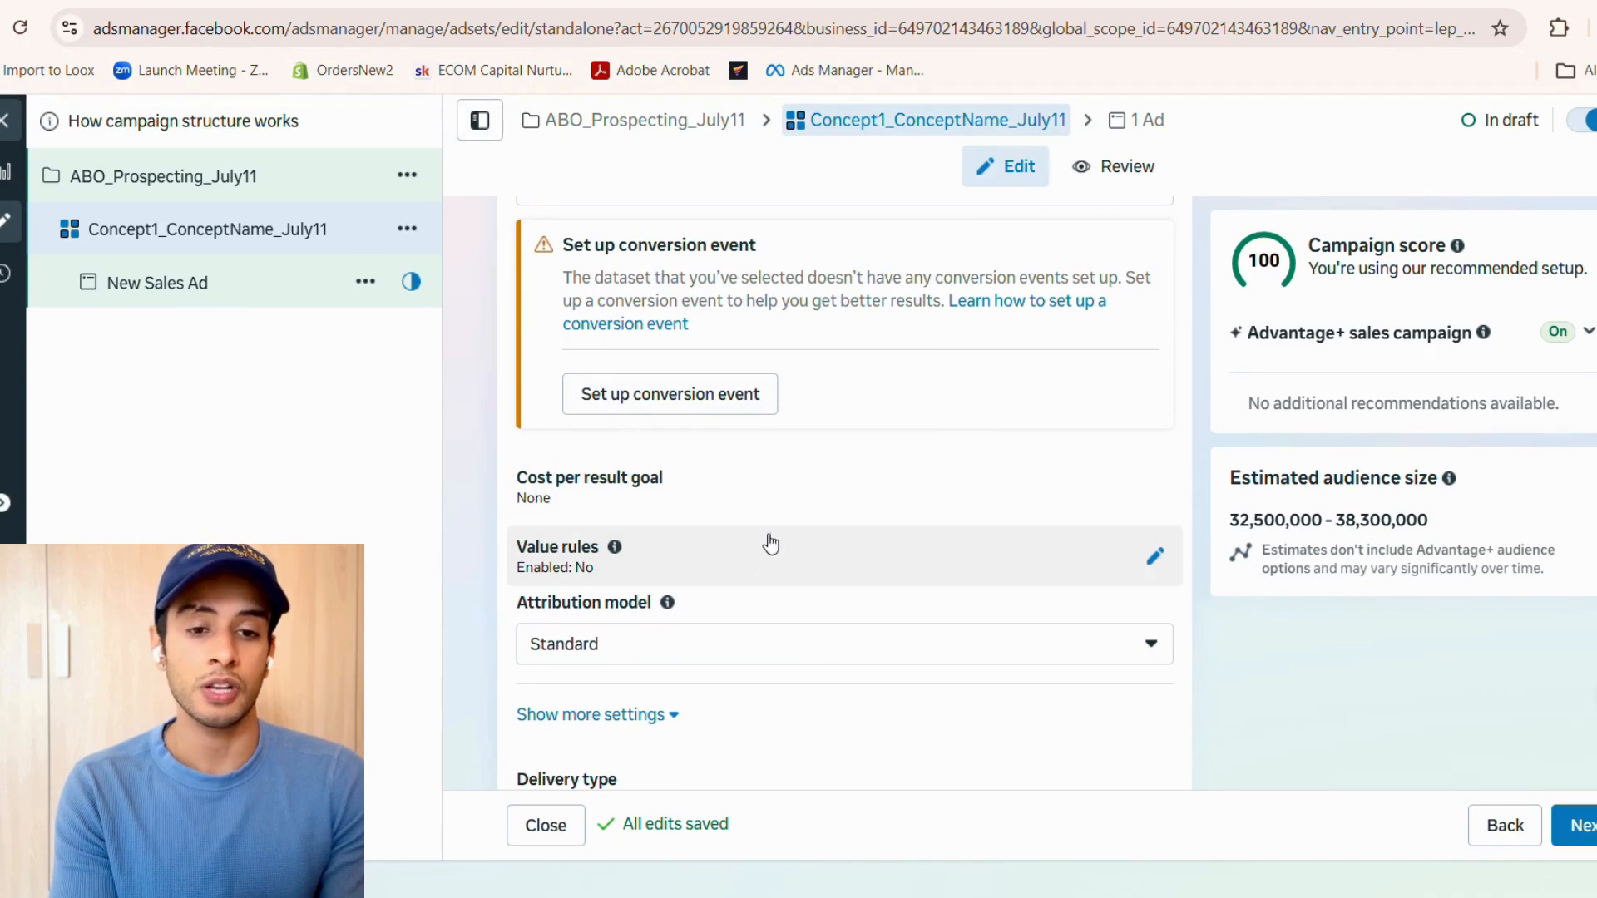
pyautogui.moveTo(810, 493)
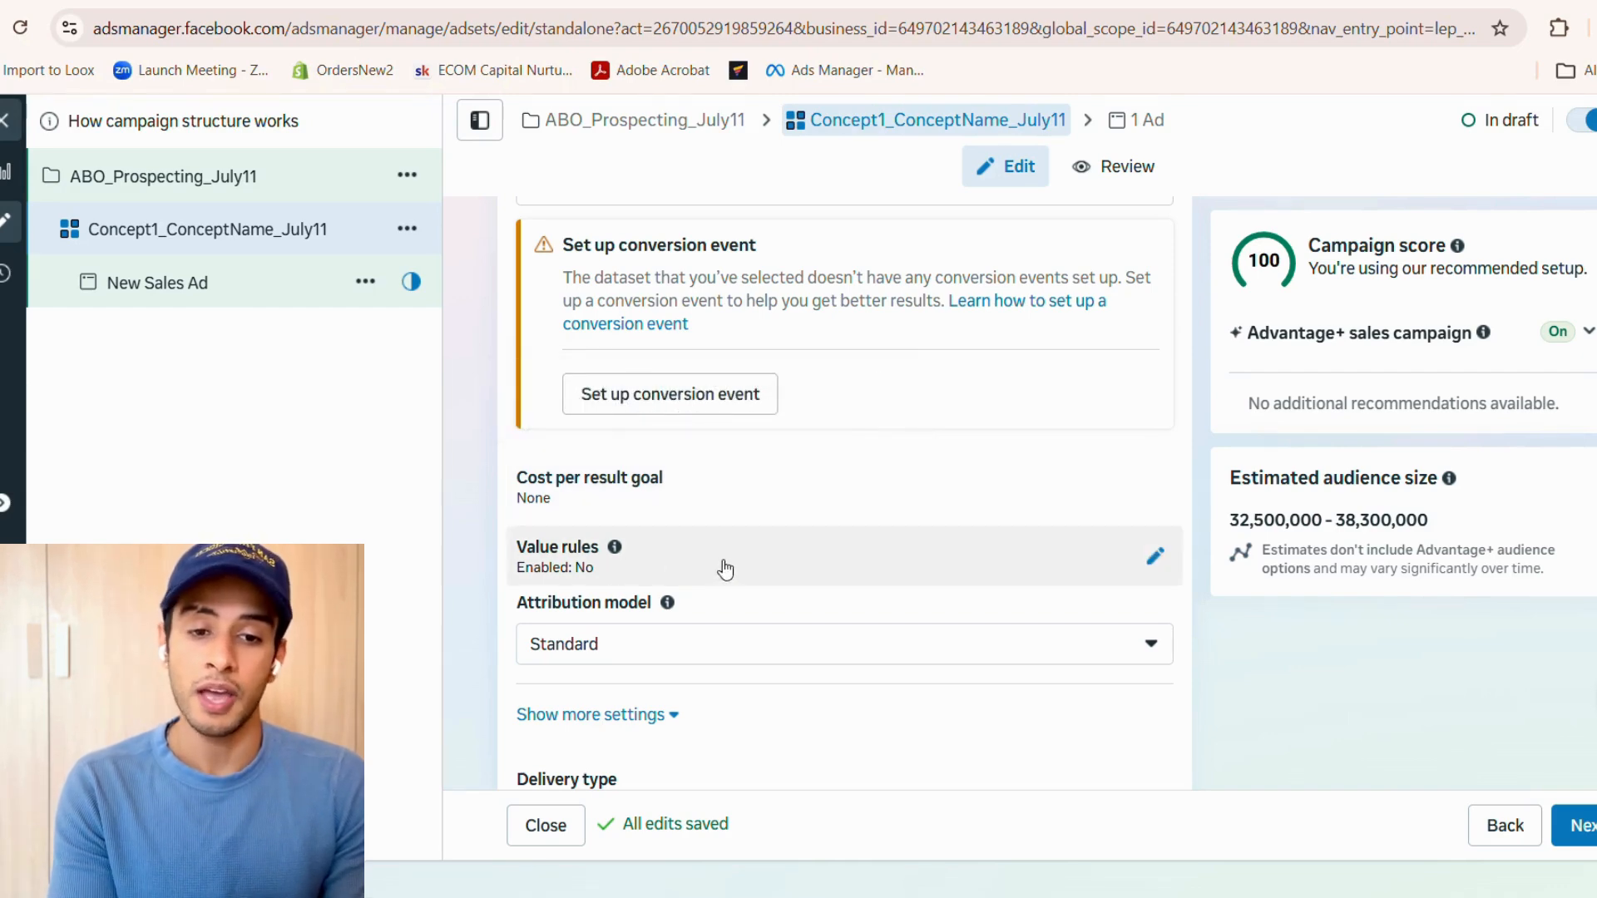
pyautogui.scroll(-1, 732, 565)
pyautogui.click(782, 607)
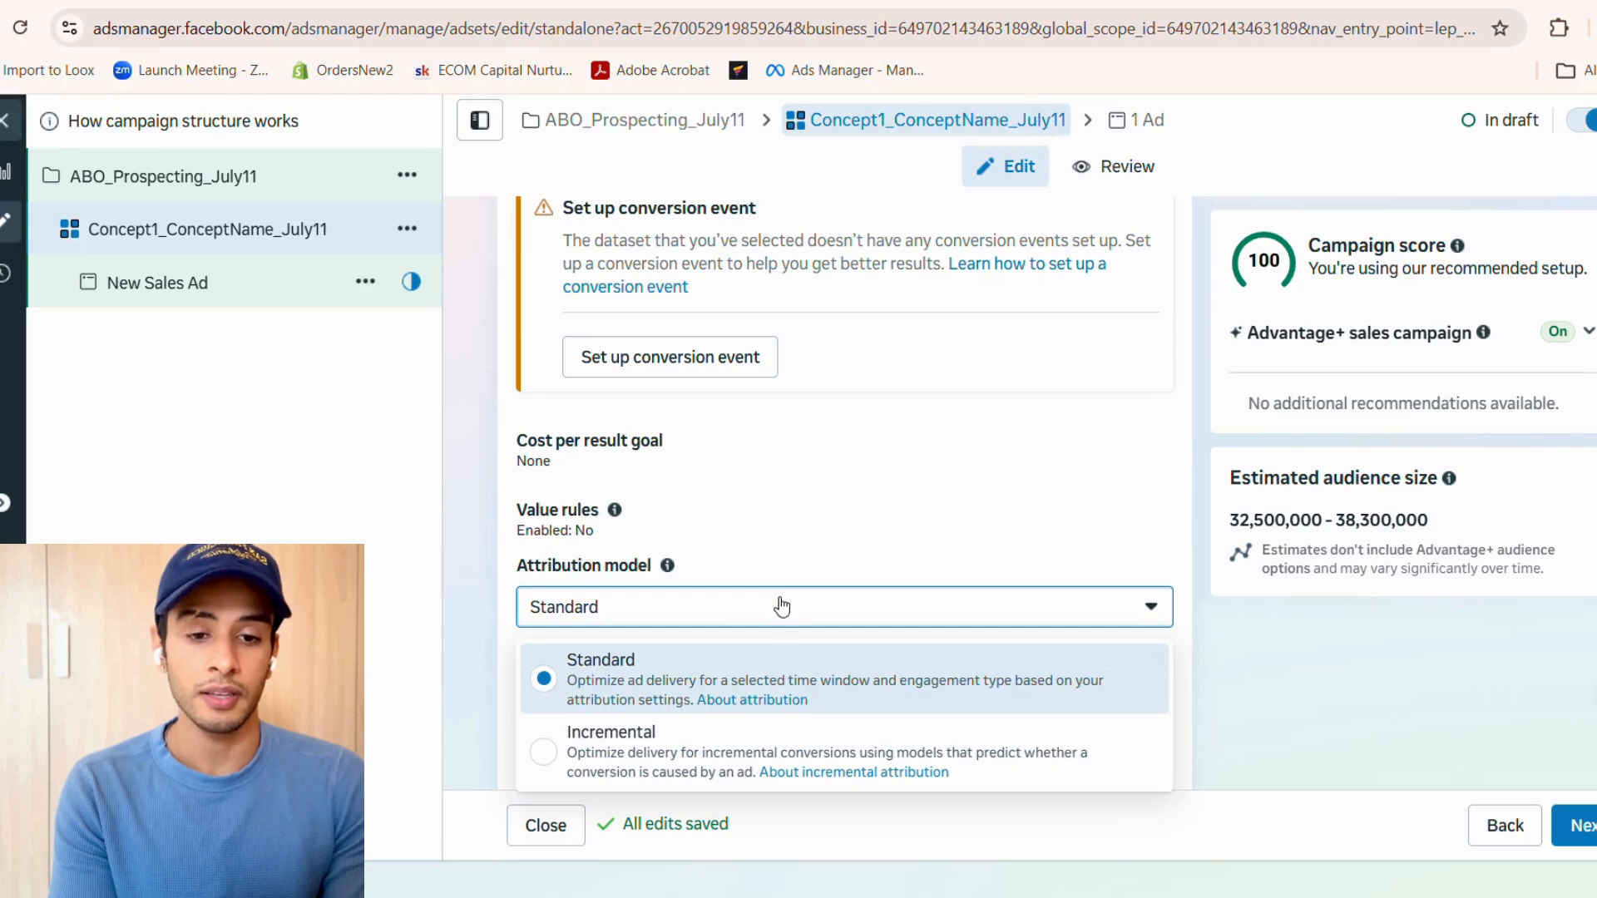
pyautogui.click(777, 666)
pyautogui.scroll(-2, 777, 657)
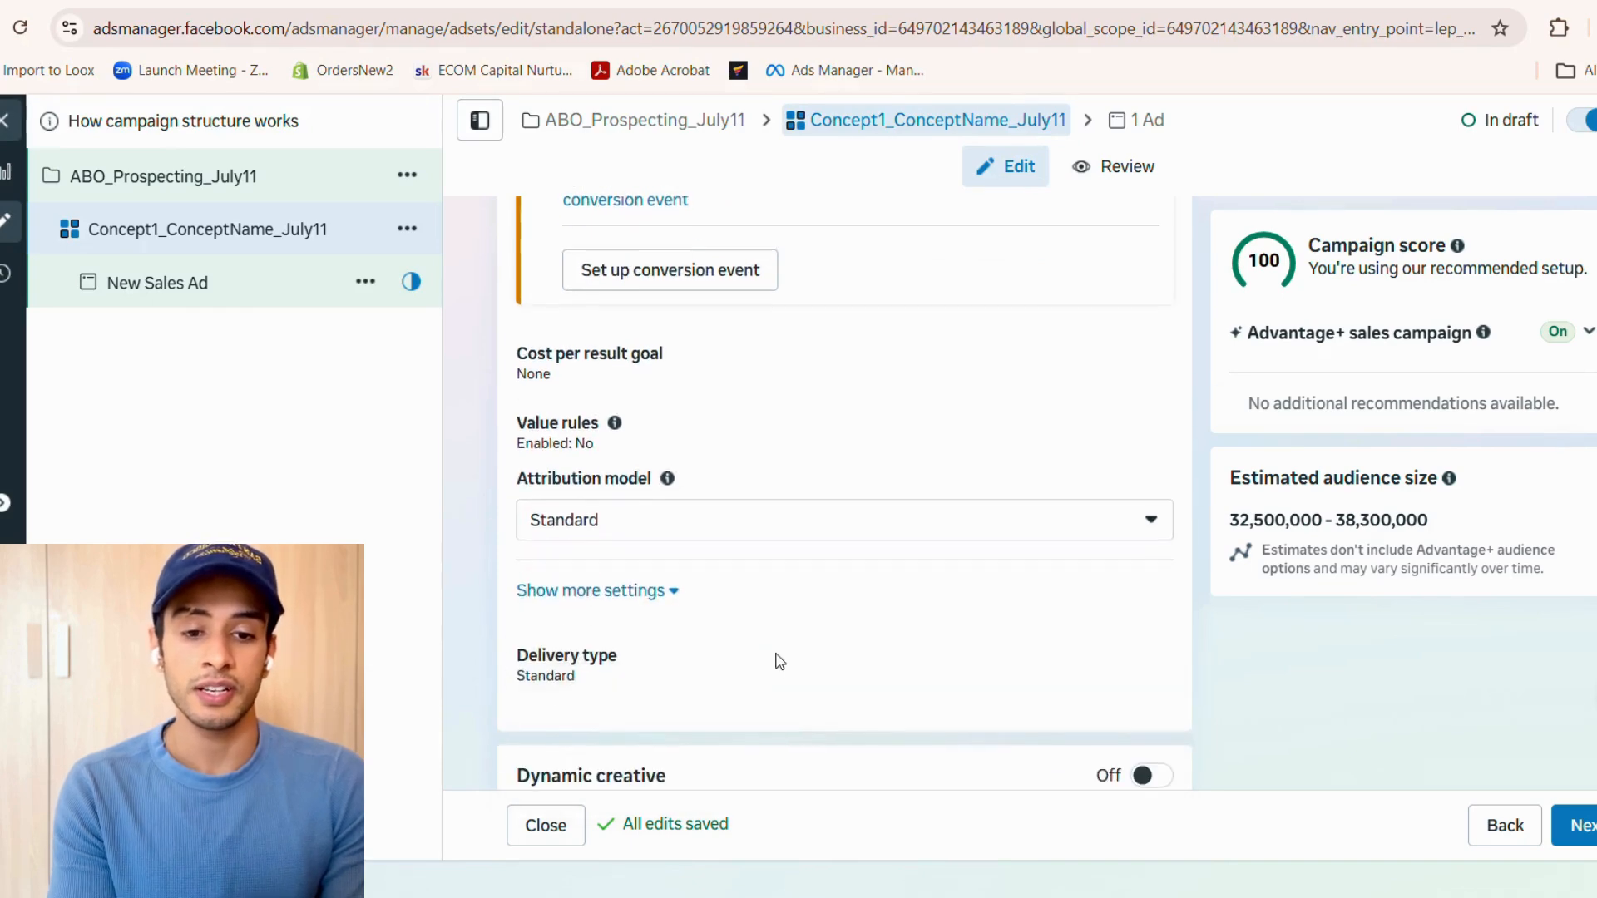
# - Expand the additional conversion settings and examine the attribution windows, conversion count, delivery type and dynamic creative option
pyautogui.click(677, 599)
pyautogui.scroll(-2, 760, 553)
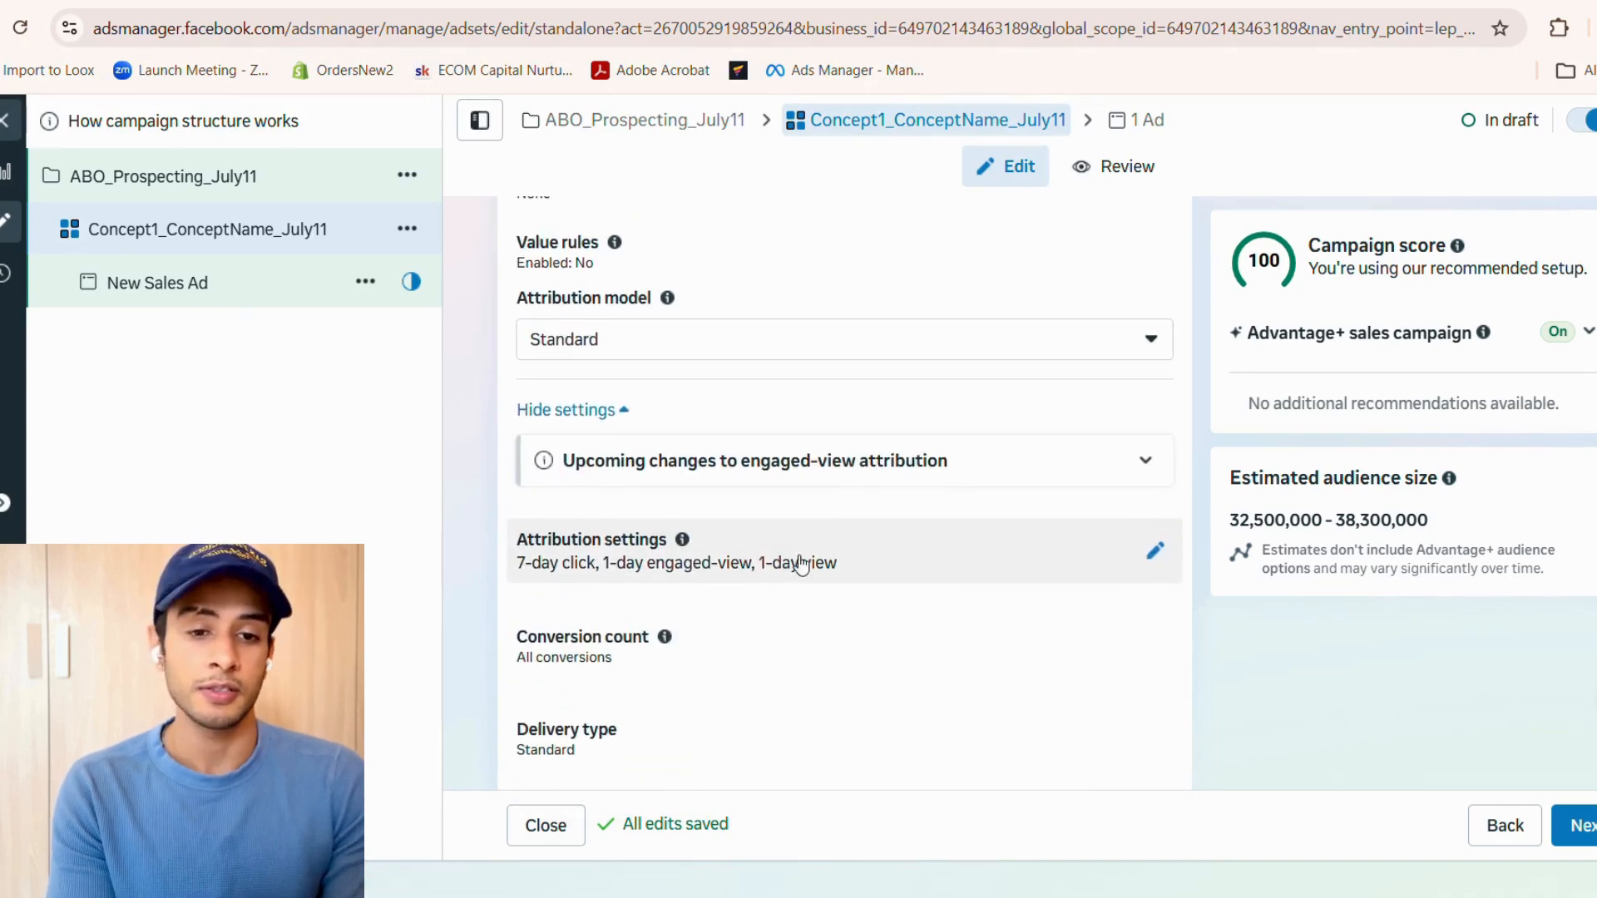
pyautogui.click(800, 565)
pyautogui.scroll(-2, 811, 566)
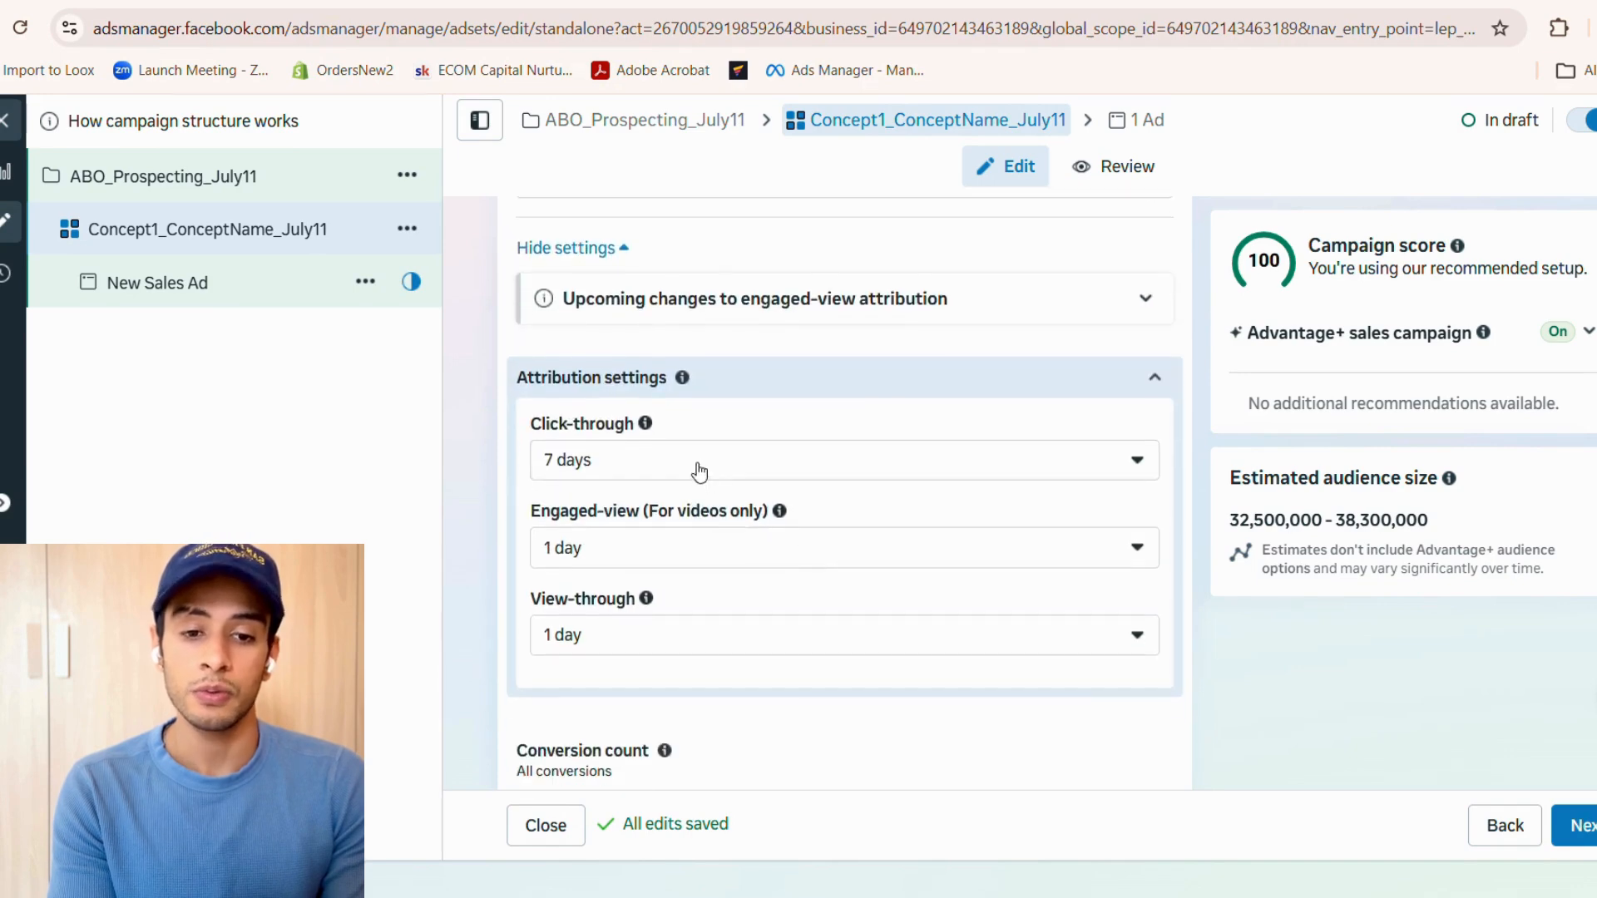
pyautogui.scroll(-2, 715, 665)
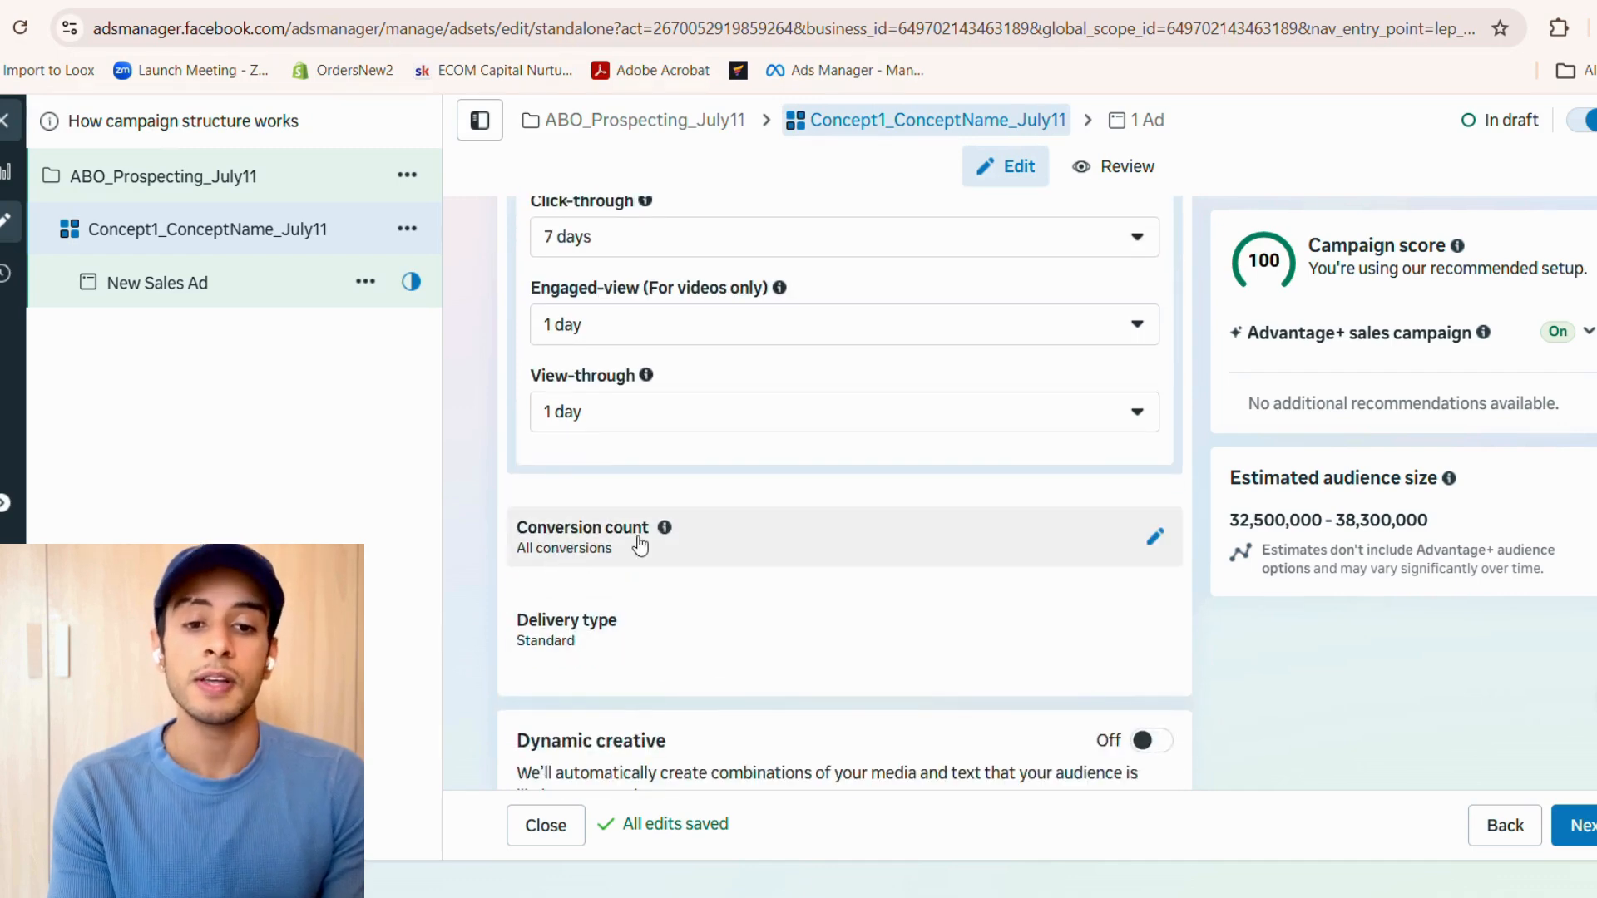
pyautogui.scroll(-1, 659, 563)
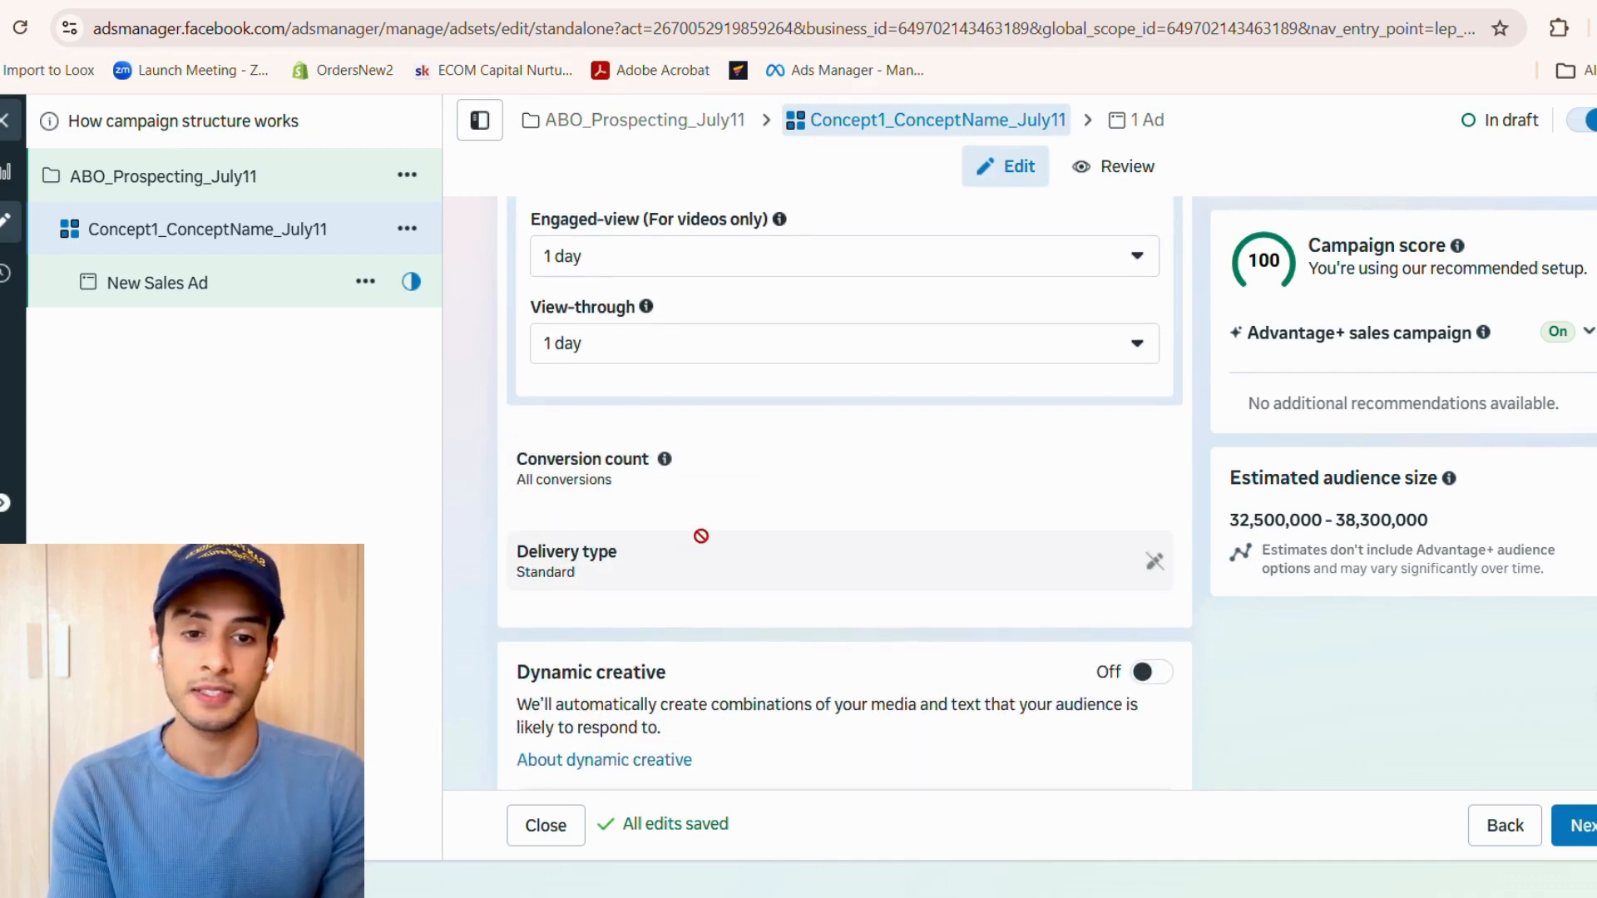
pyautogui.scroll(-2, 701, 536)
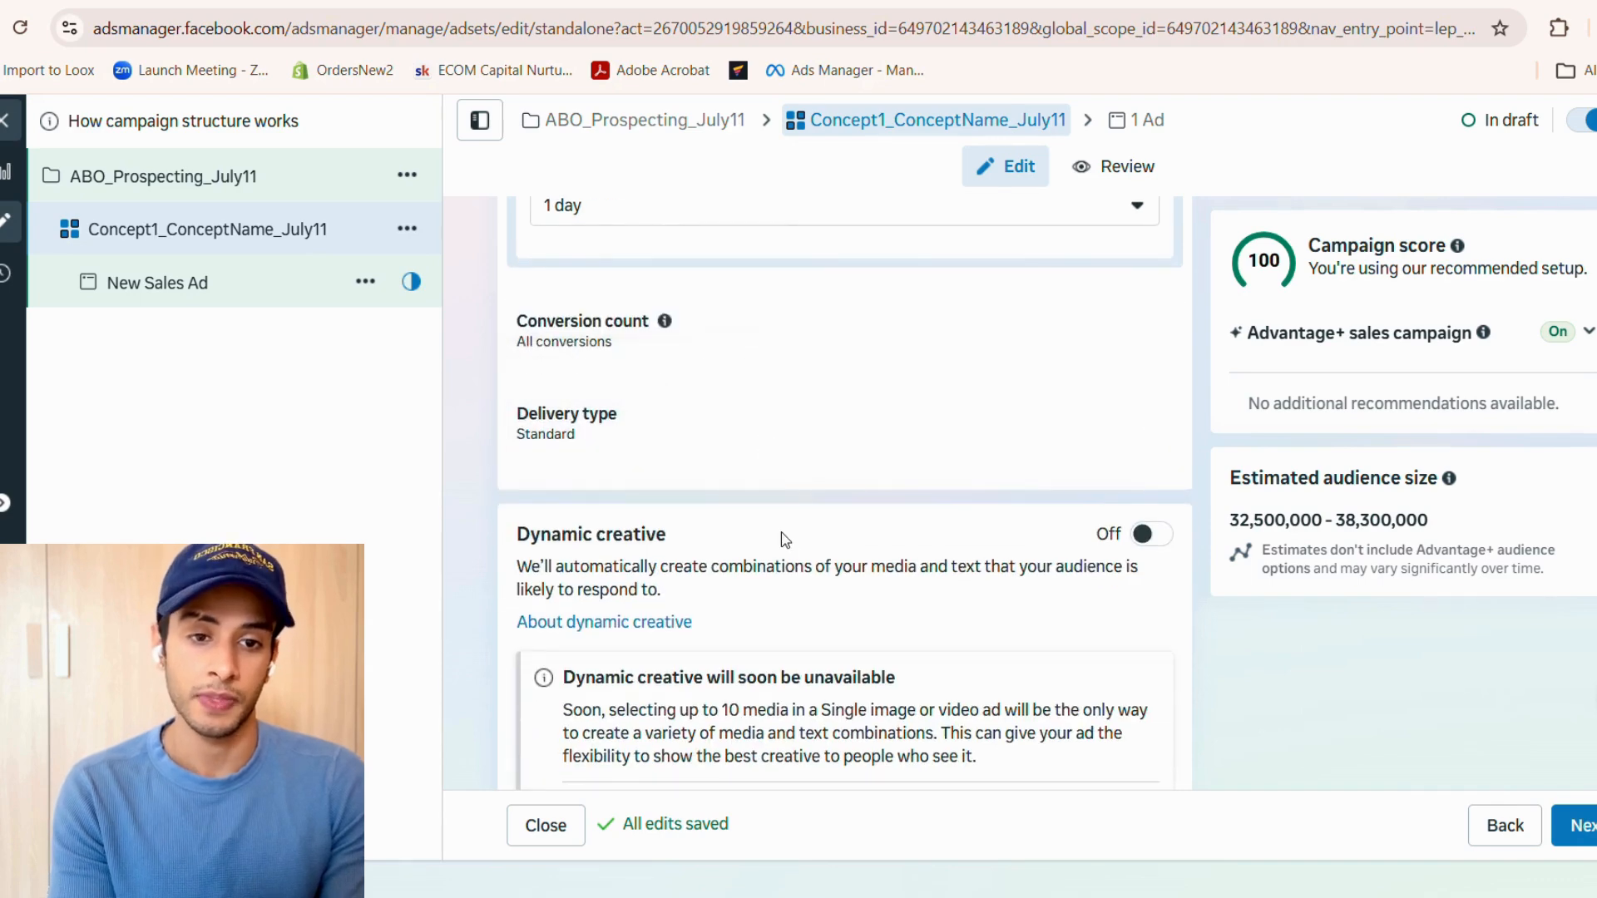
pyautogui.scroll(-2, 781, 538)
pyautogui.scroll(-1, 919, 509)
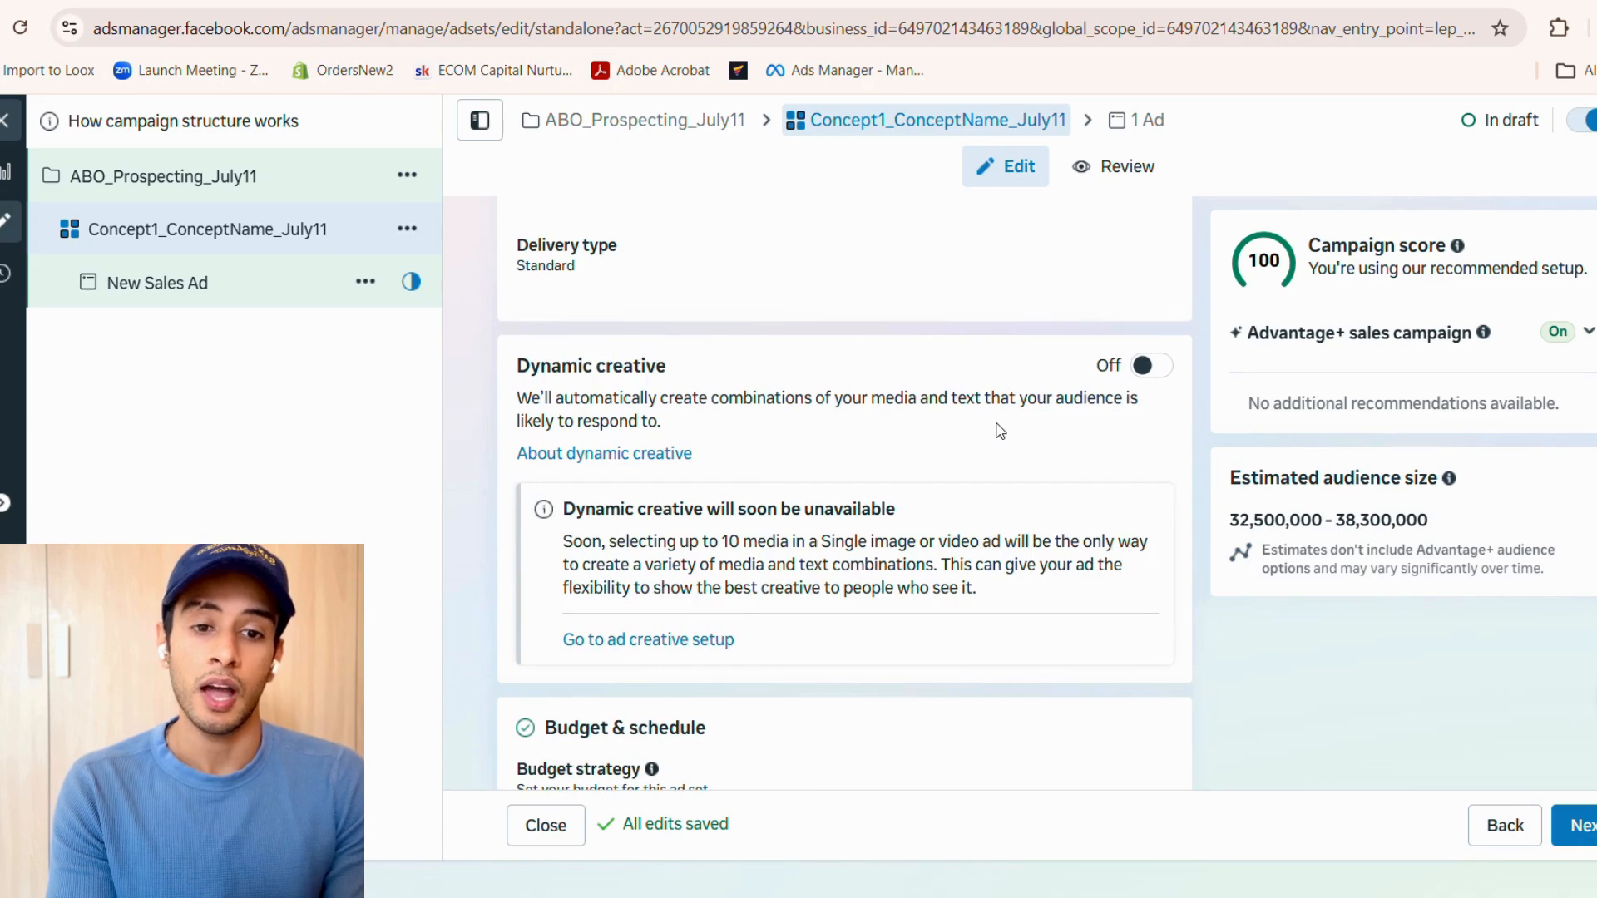
# - Set the ad set's daily budget to 50 CAD
pyautogui.scroll(-4, 1001, 430)
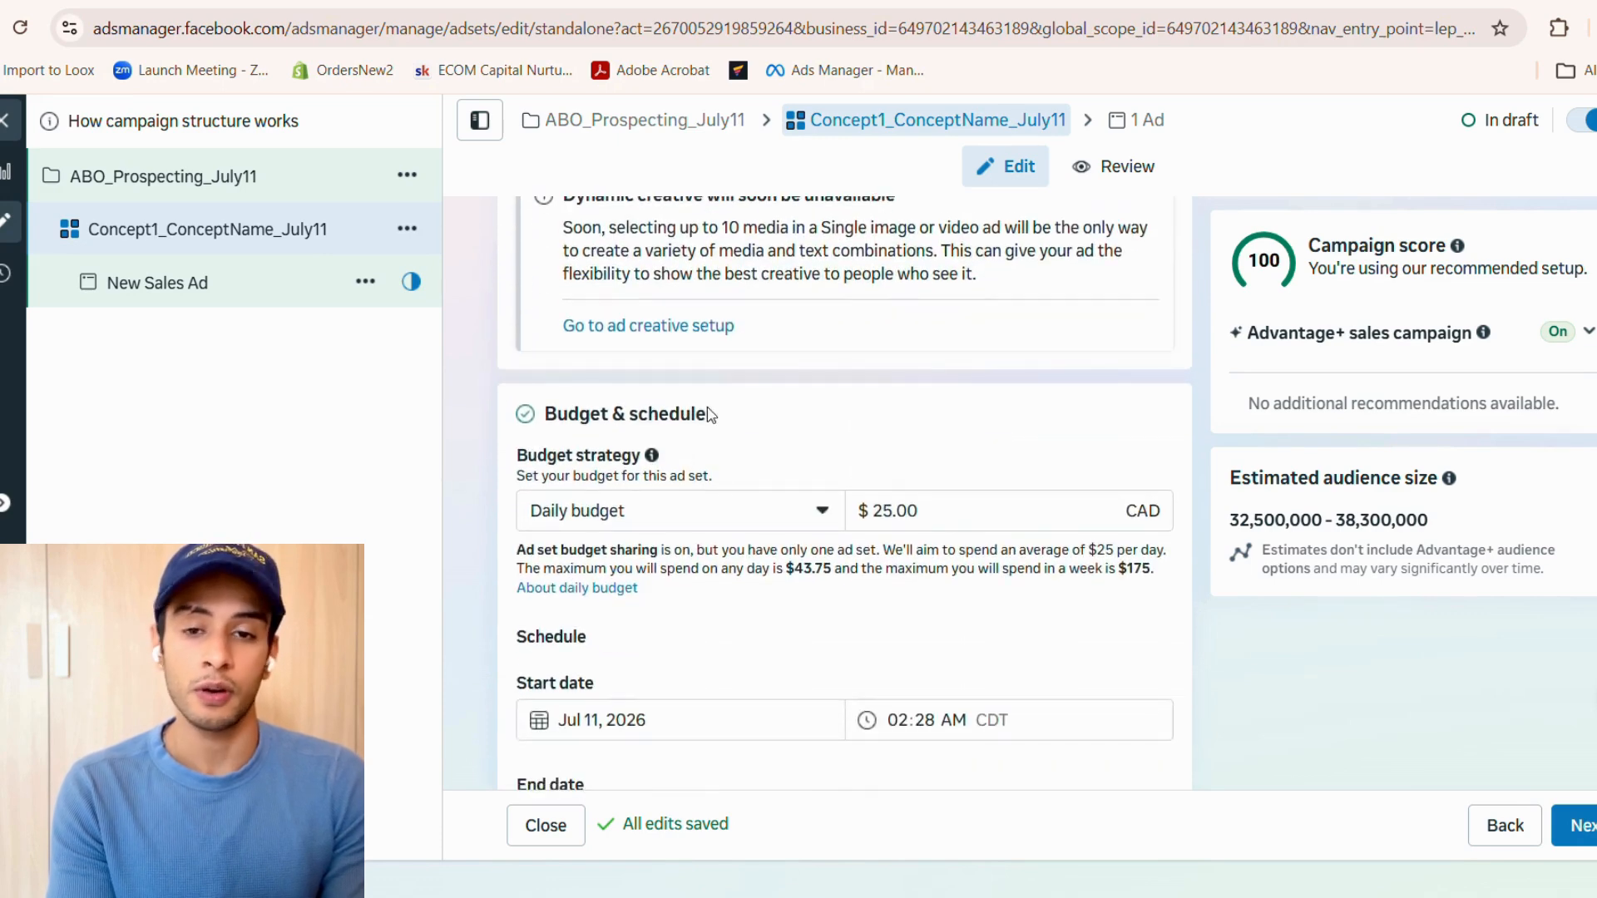
pyautogui.click(896, 510)
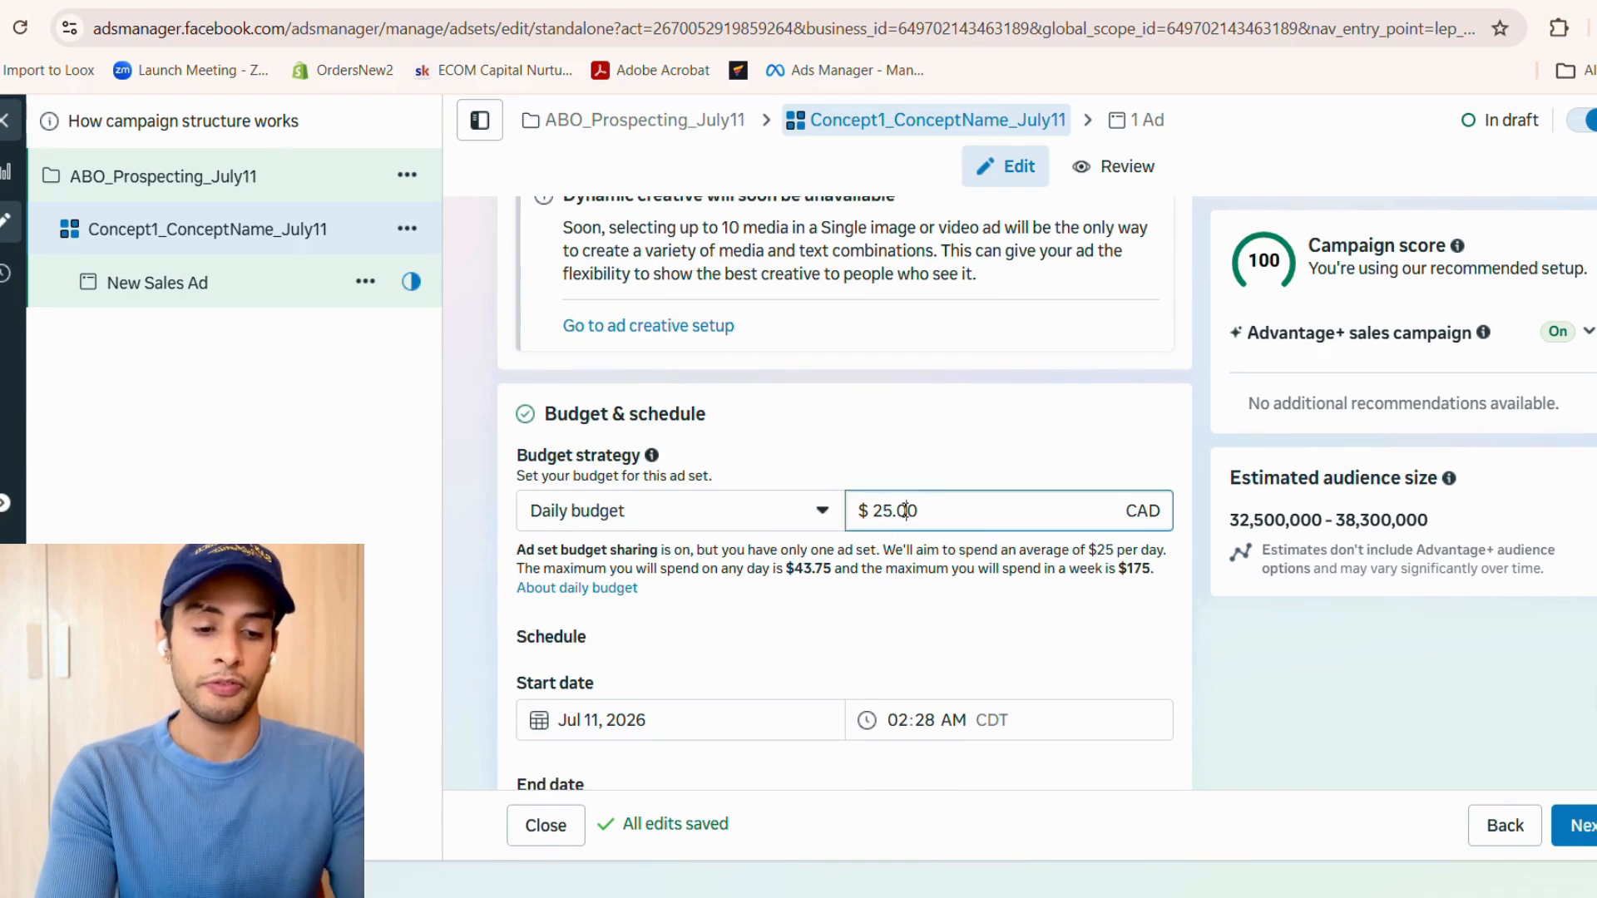
pyautogui.doubleClick(905, 511)
pyautogui.write('5')
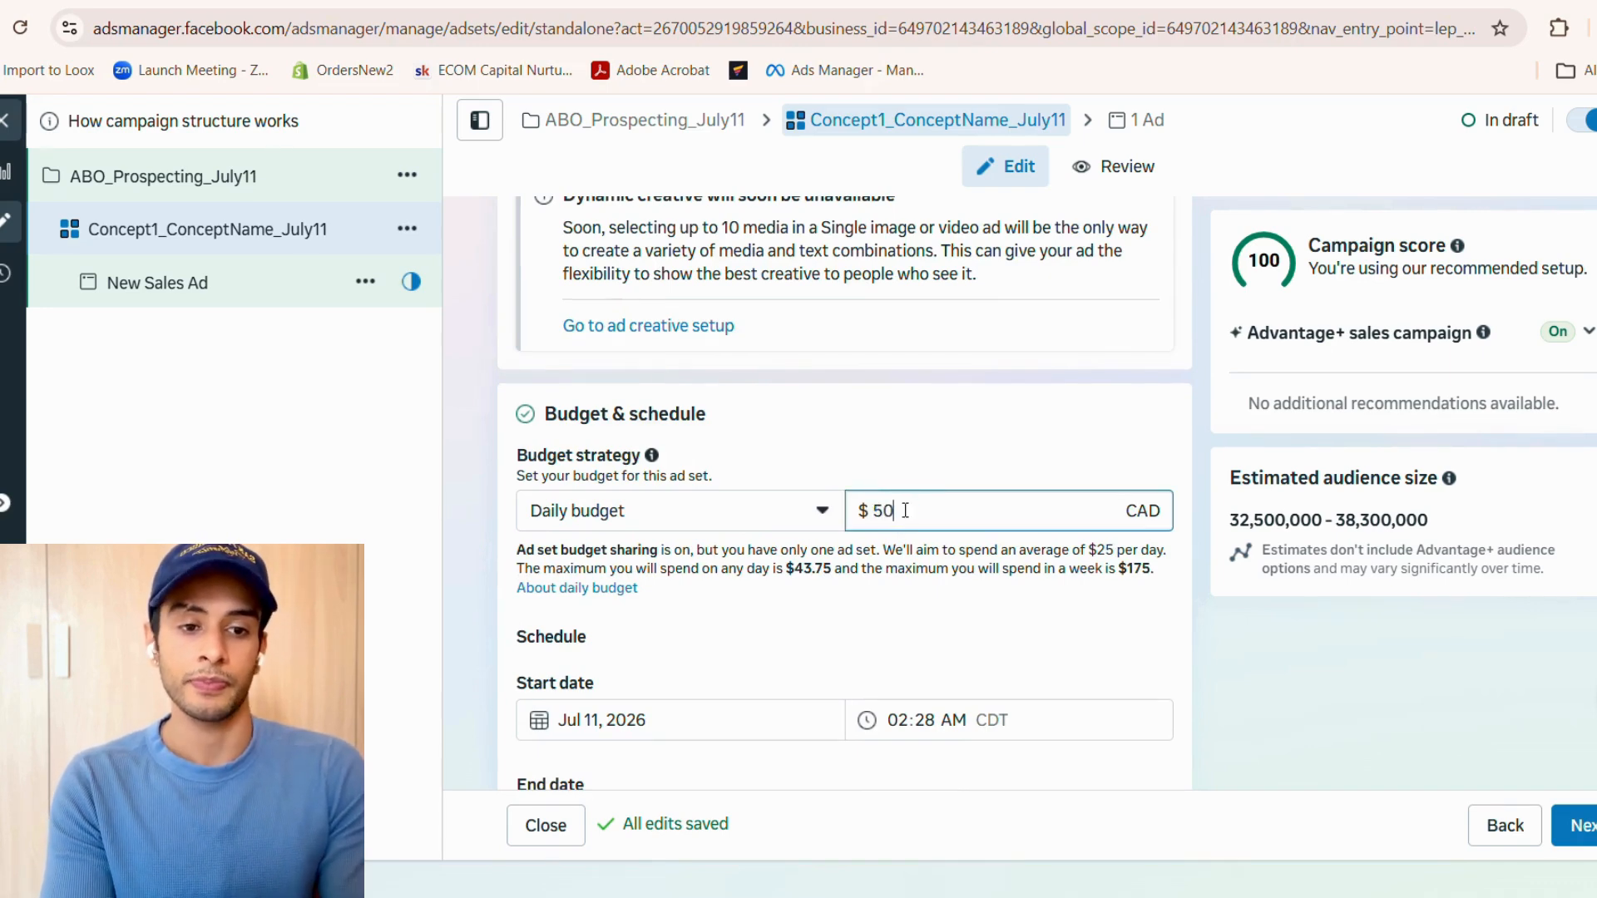
pyautogui.click(904, 379)
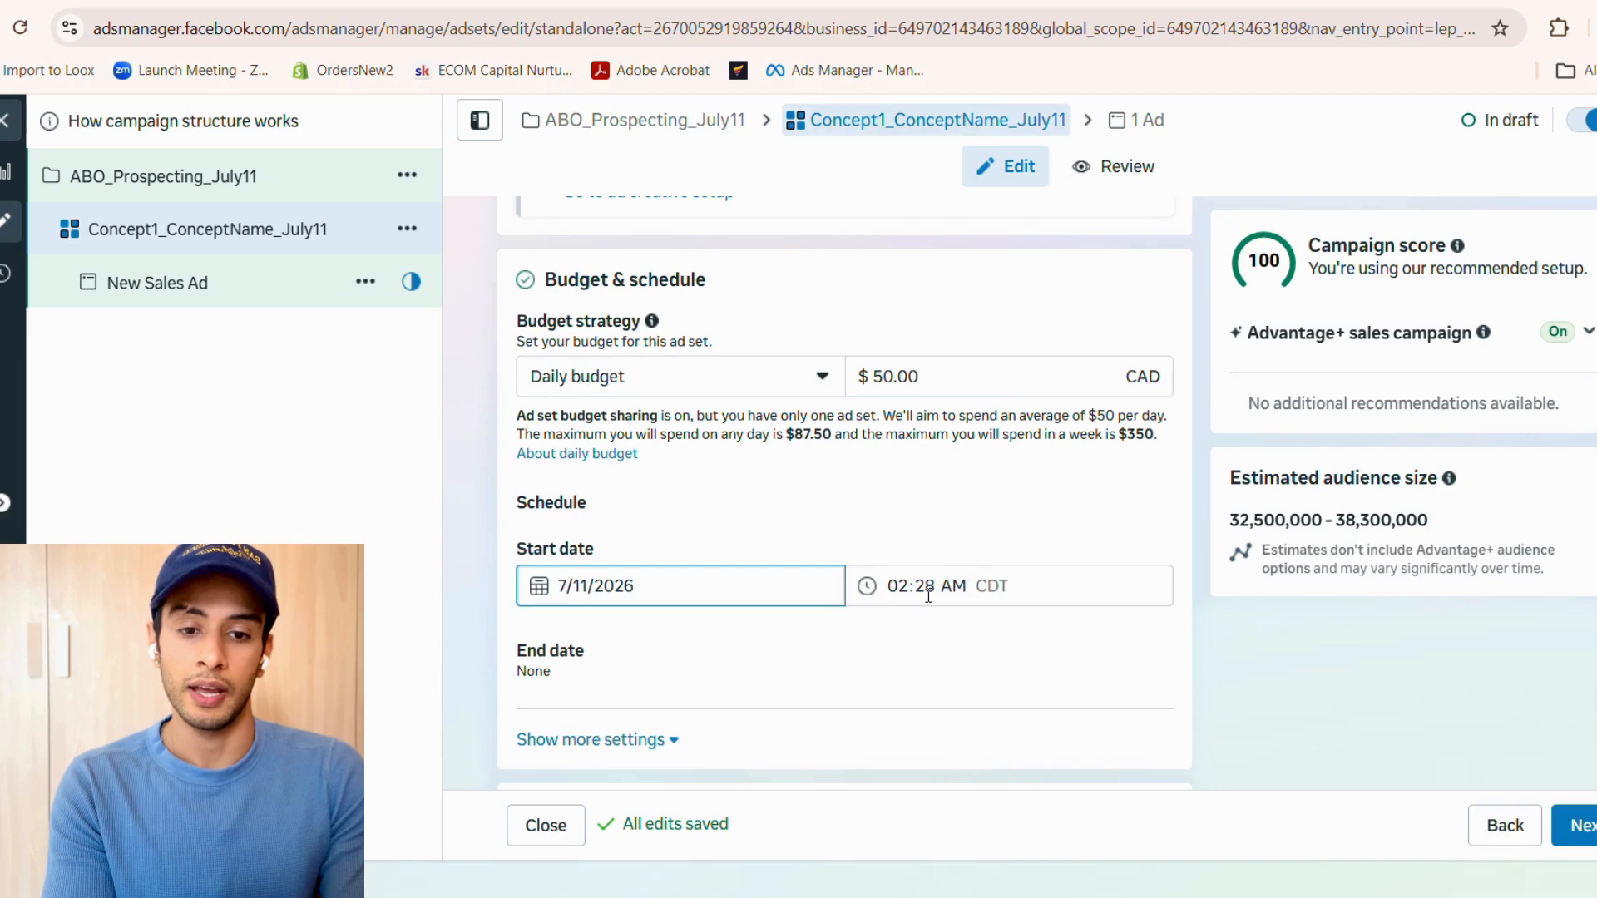
# - Examine the ad set's start date and time, the saved audience selection and the audience controls
pyautogui.click(902, 589)
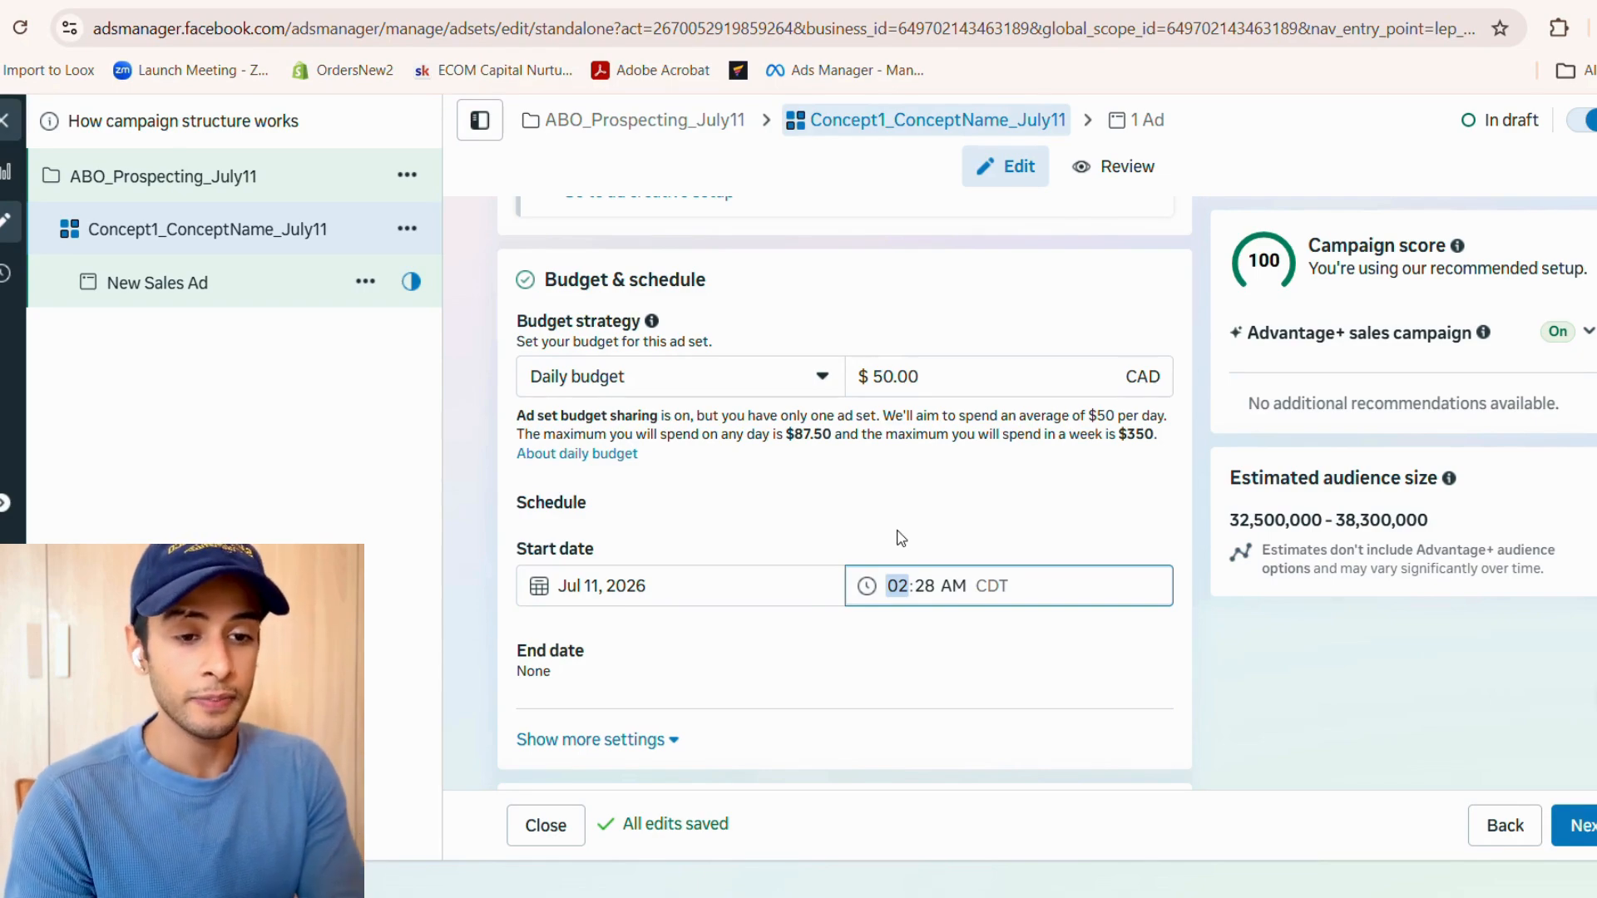
pyautogui.scroll(-8, 792, 418)
pyautogui.scroll(5, 792, 418)
pyautogui.scroll(-3, 791, 413)
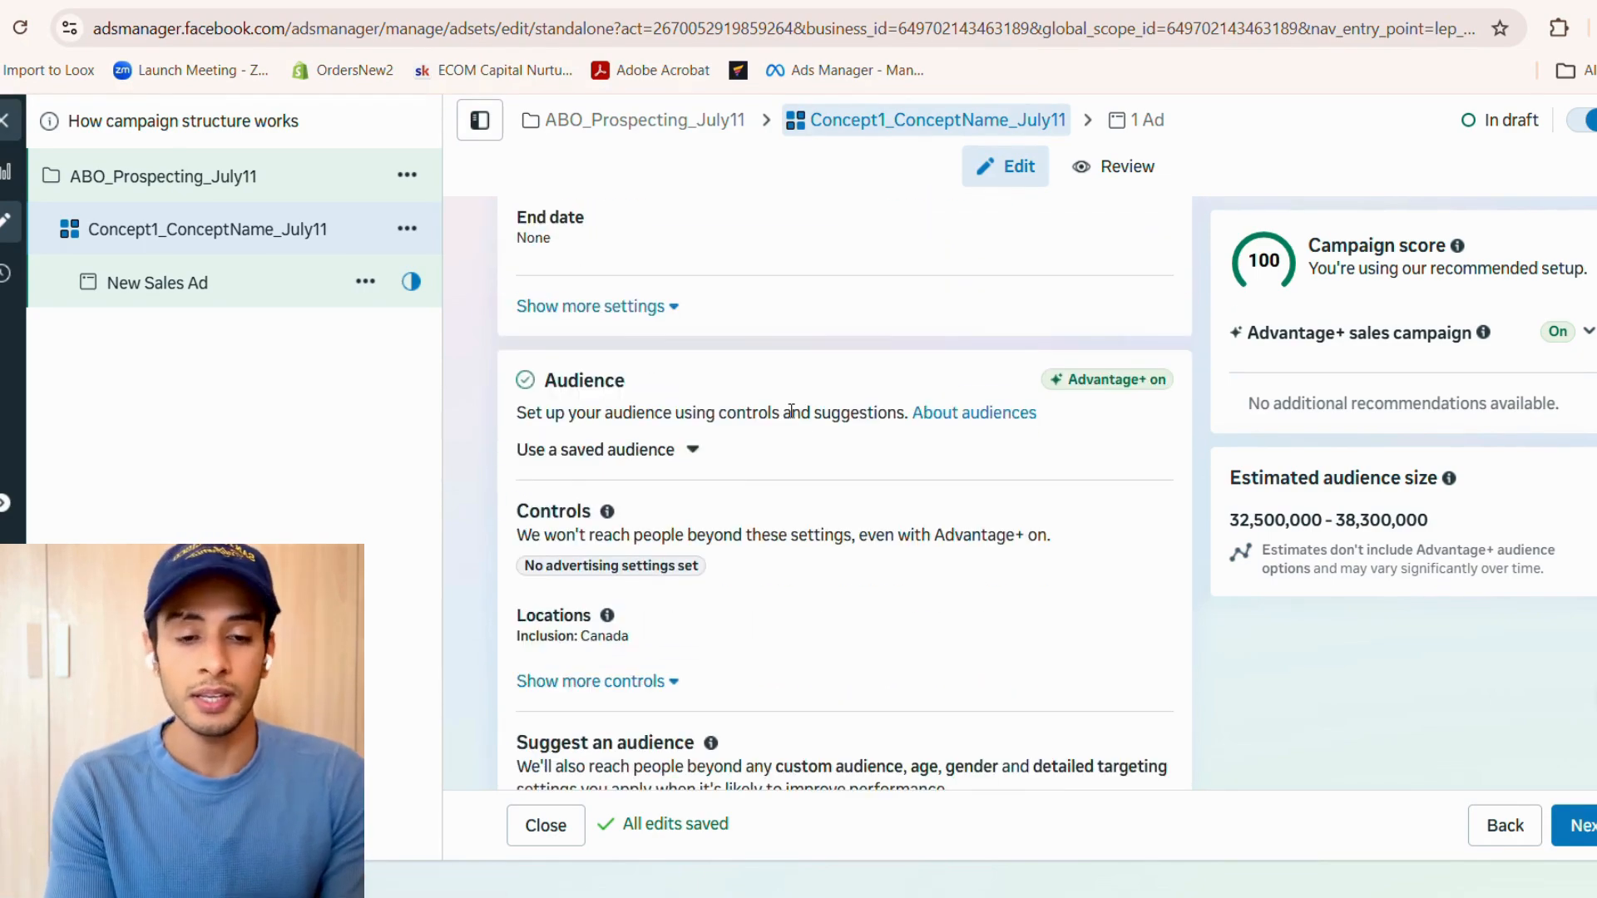
pyautogui.scroll(7, 792, 414)
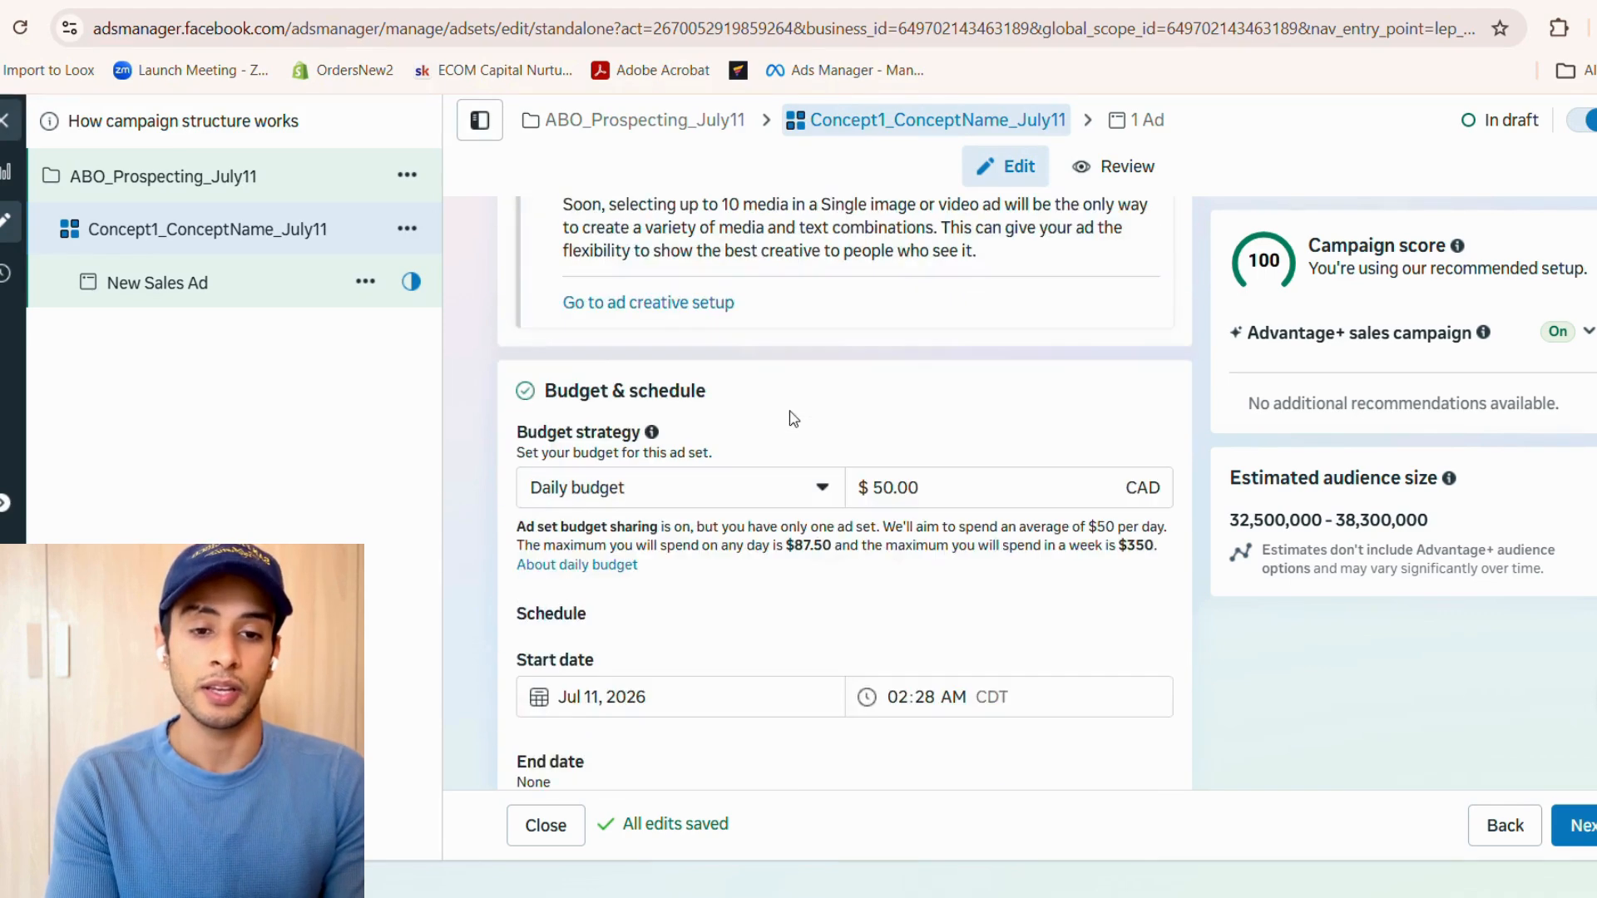
pyautogui.scroll(-6, 792, 418)
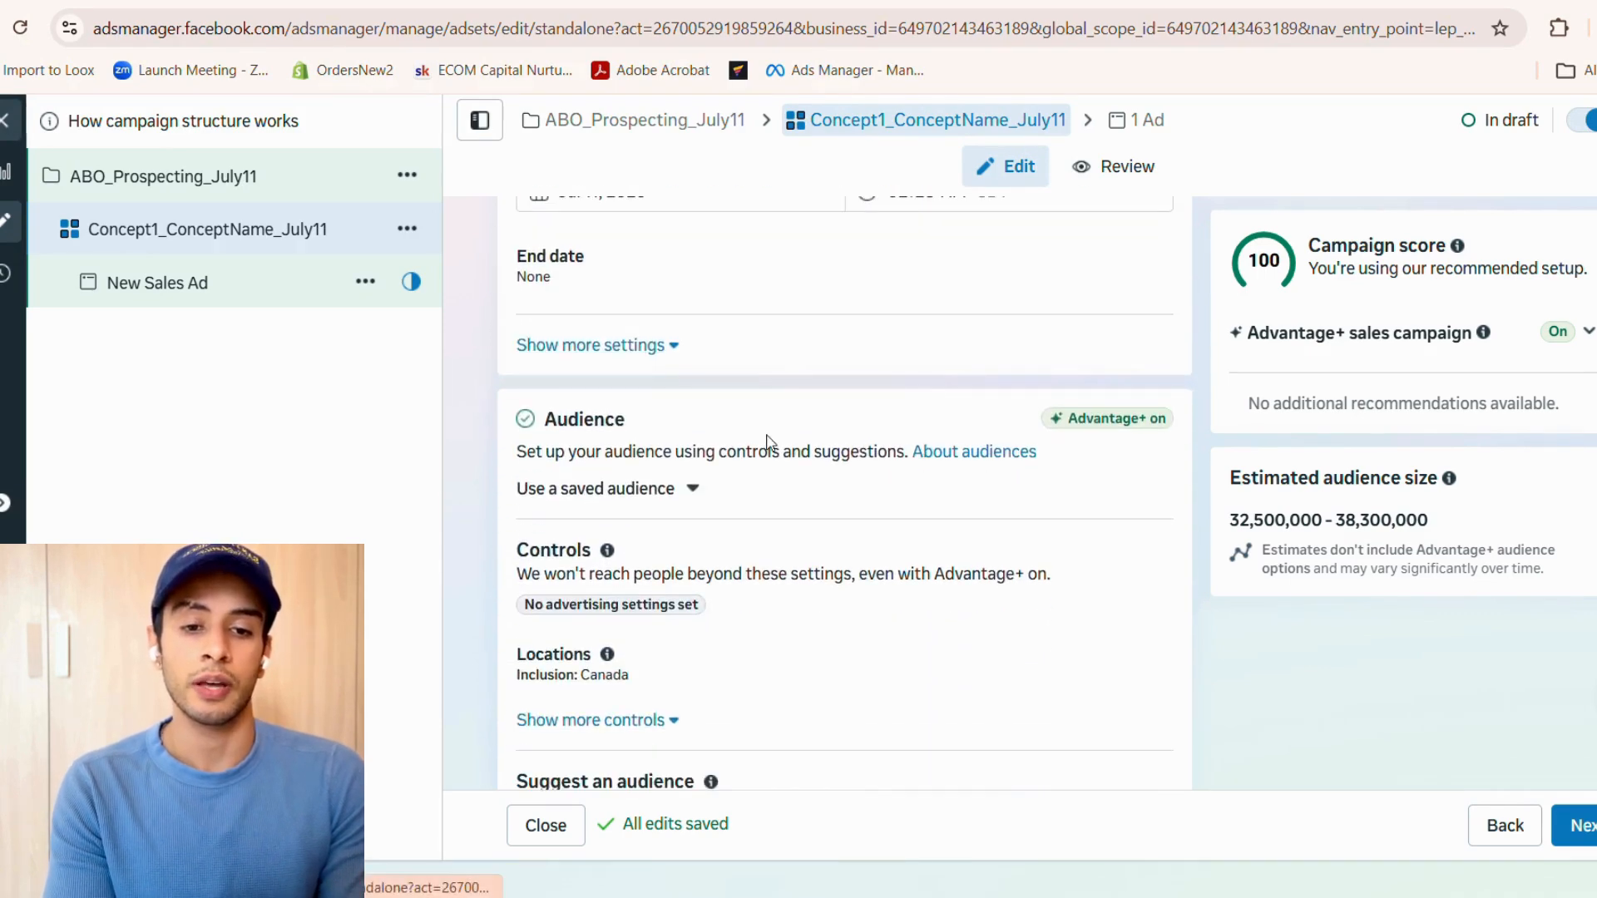
pyautogui.click(690, 490)
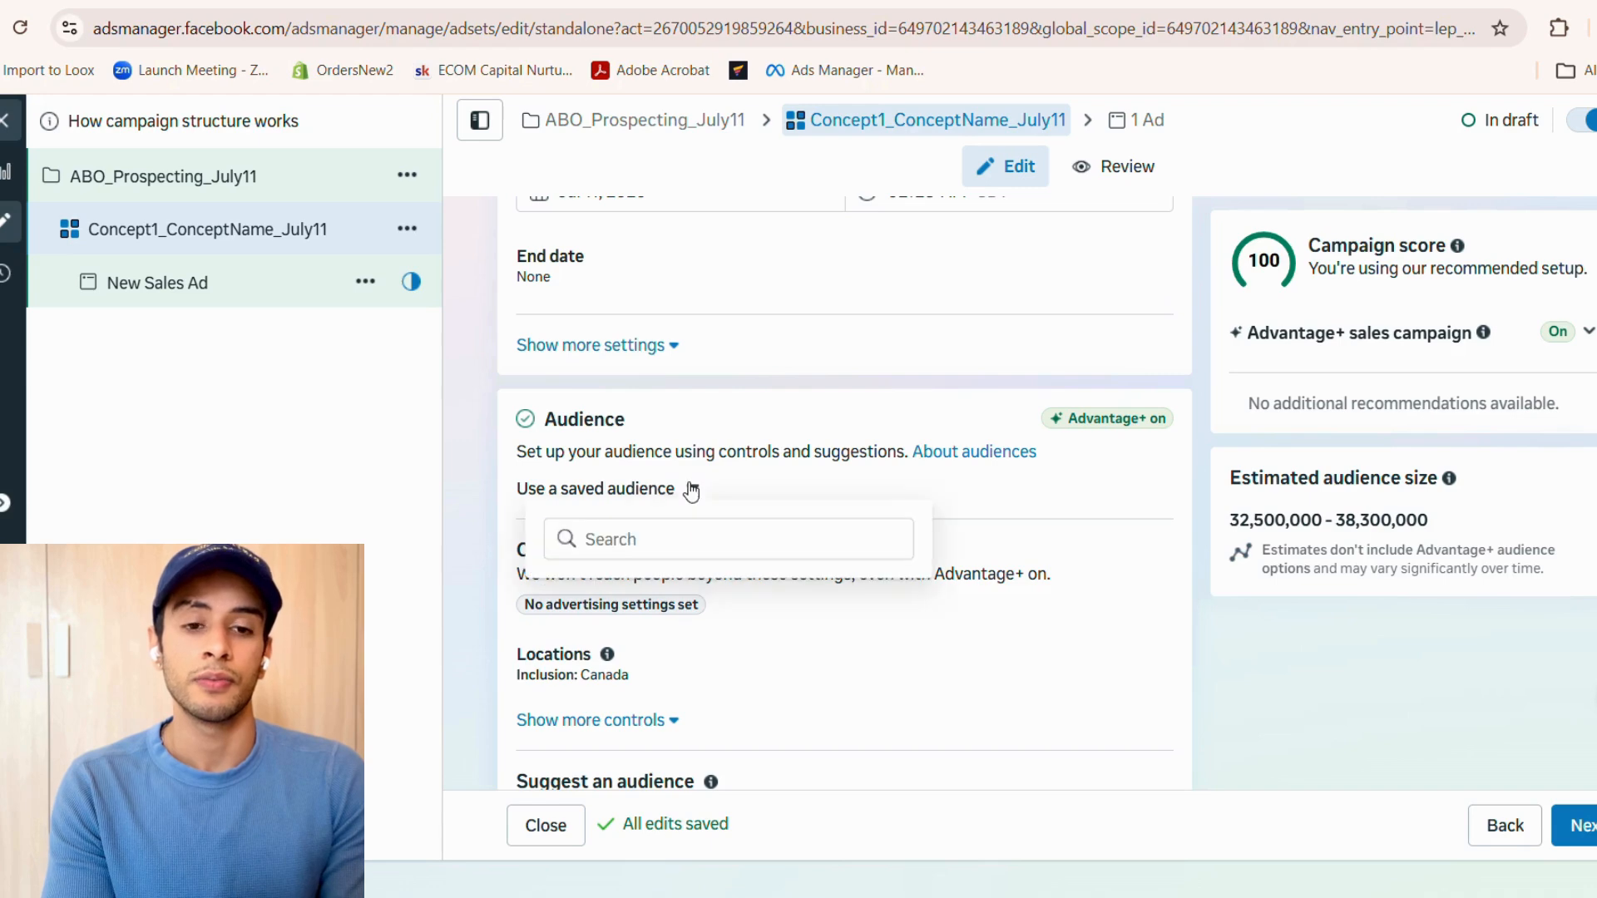
pyautogui.click(903, 409)
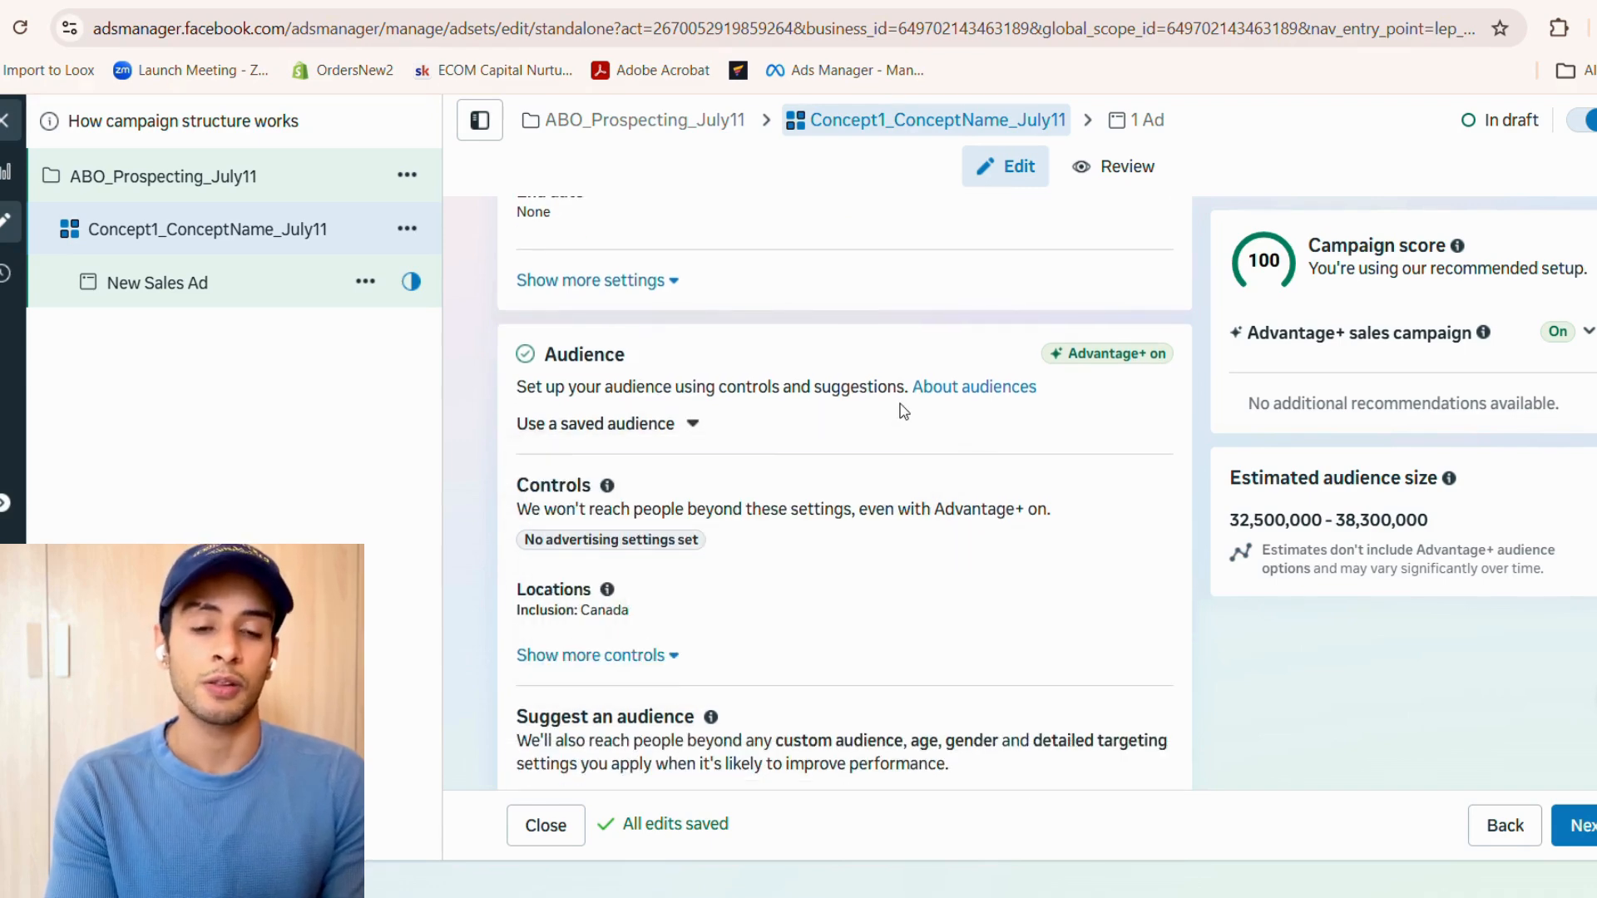
pyautogui.scroll(-2, 903, 411)
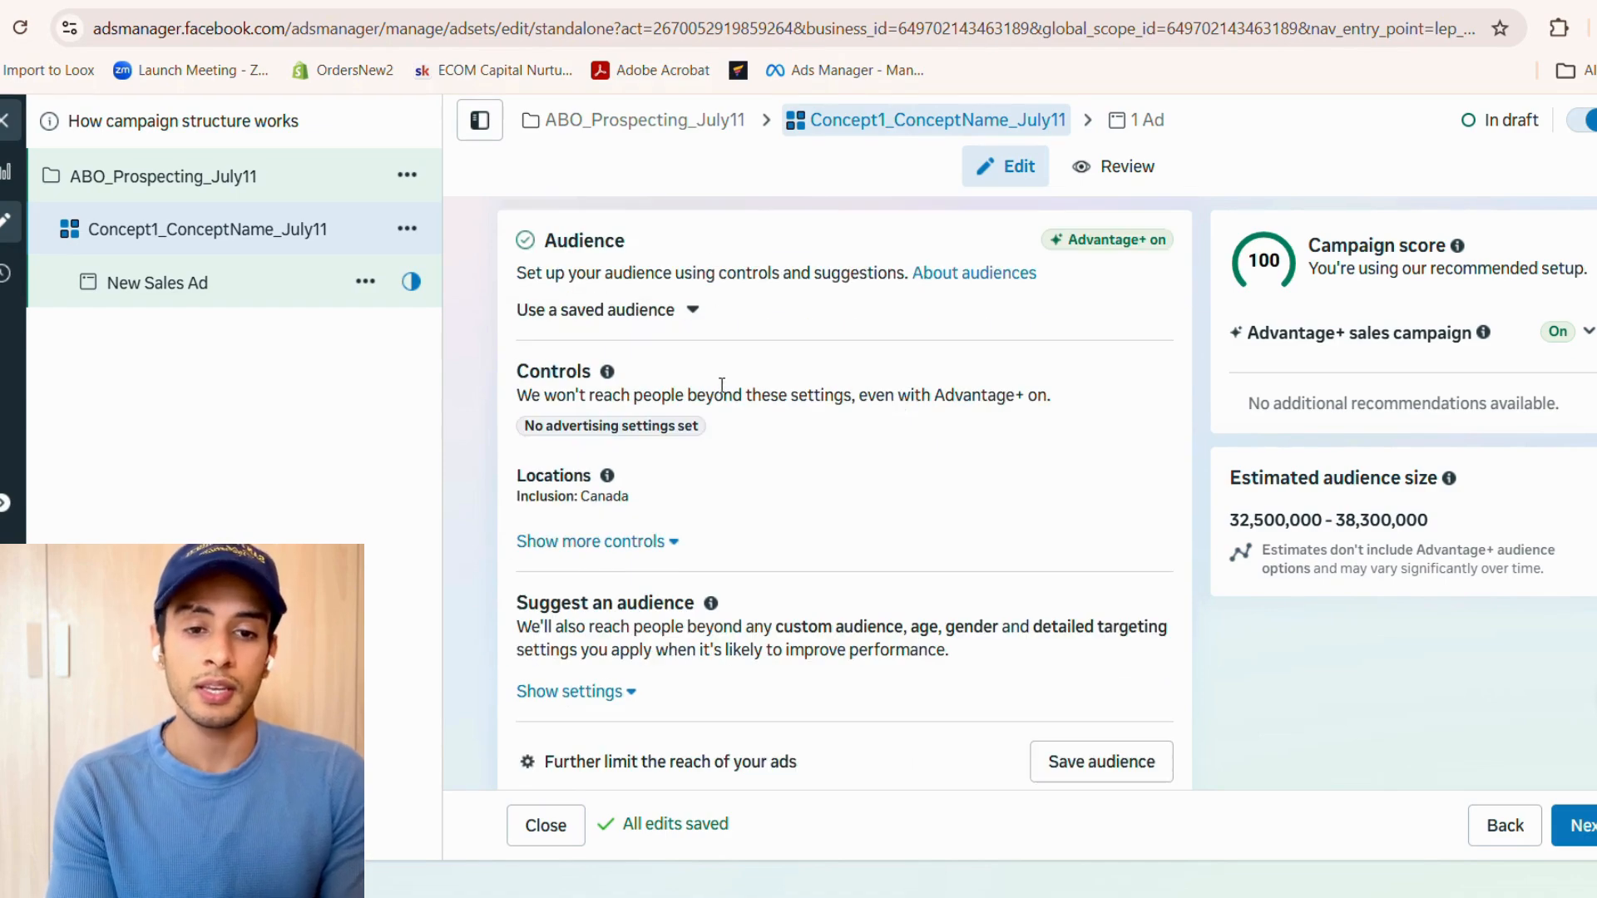
# - Expand the audience's location controls and examine the included country, the location search and the map
pyautogui.scroll(-1, 721, 385)
pyautogui.click(648, 434)
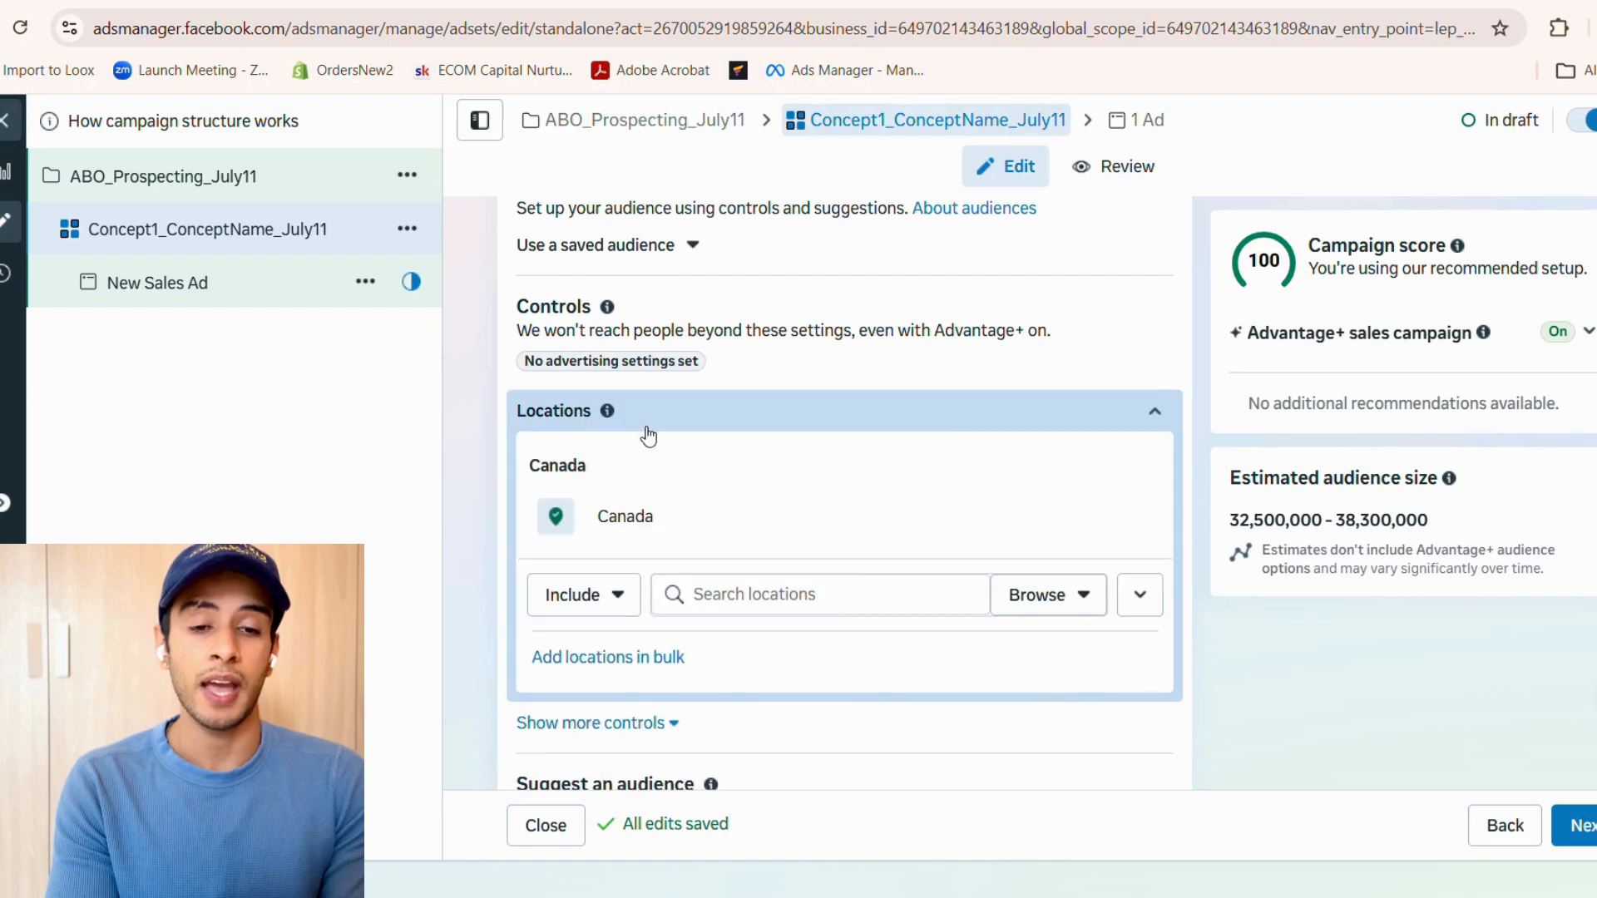
pyautogui.scroll(-2, 648, 432)
pyautogui.click(732, 451)
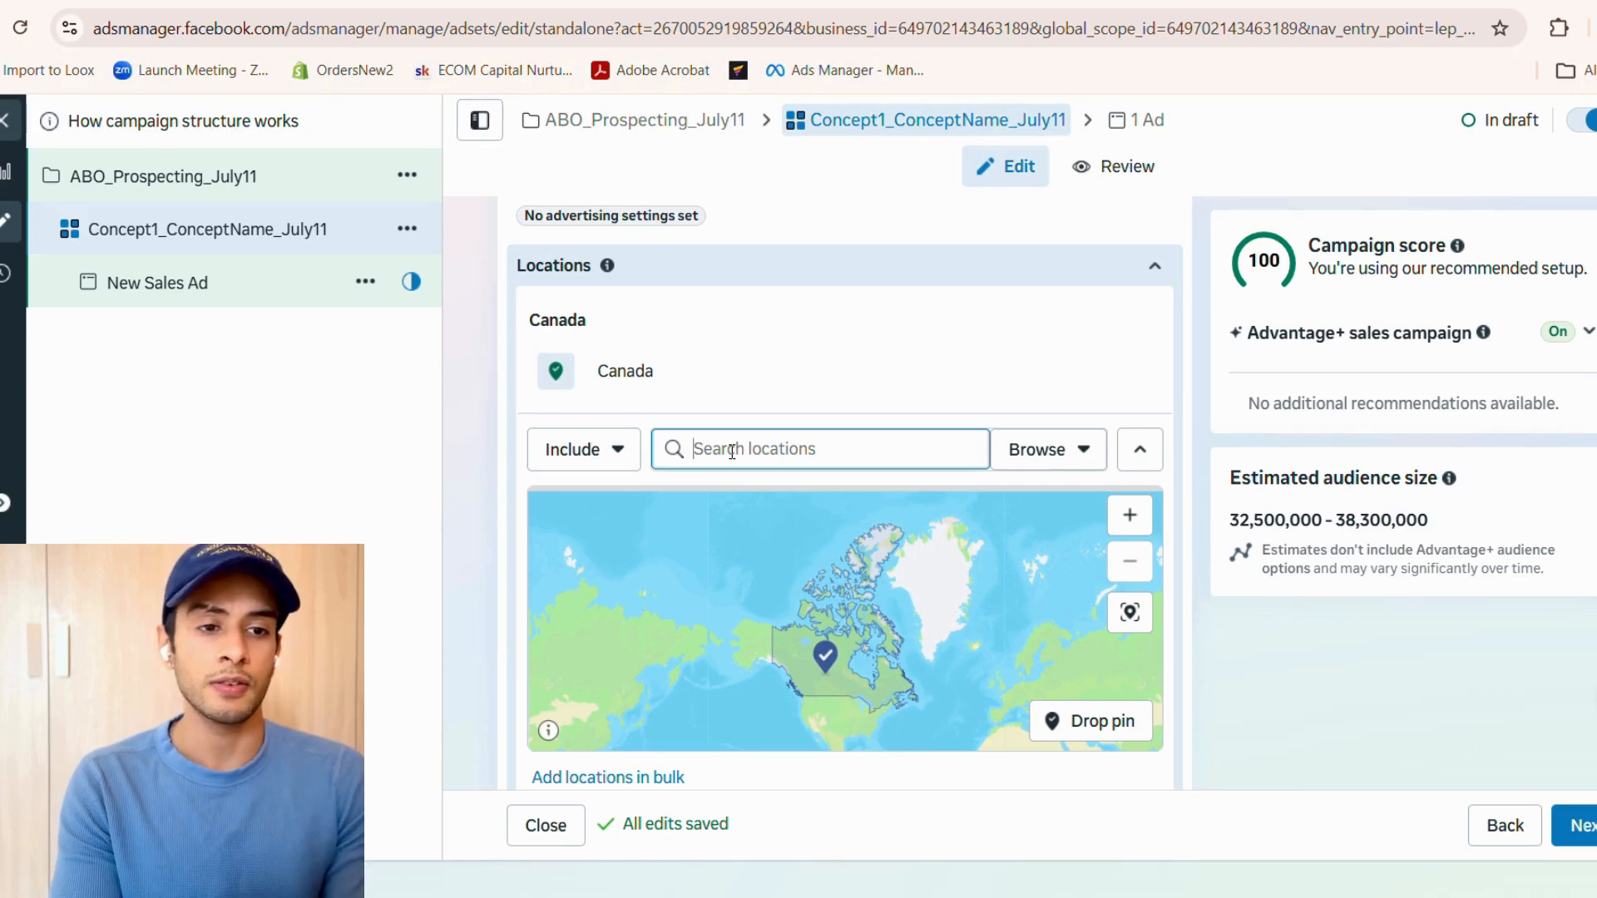
# - Examine the suggested audience settings for custom audiences, age, gender and detailed targeting
pyautogui.scroll(-3, 628, 549)
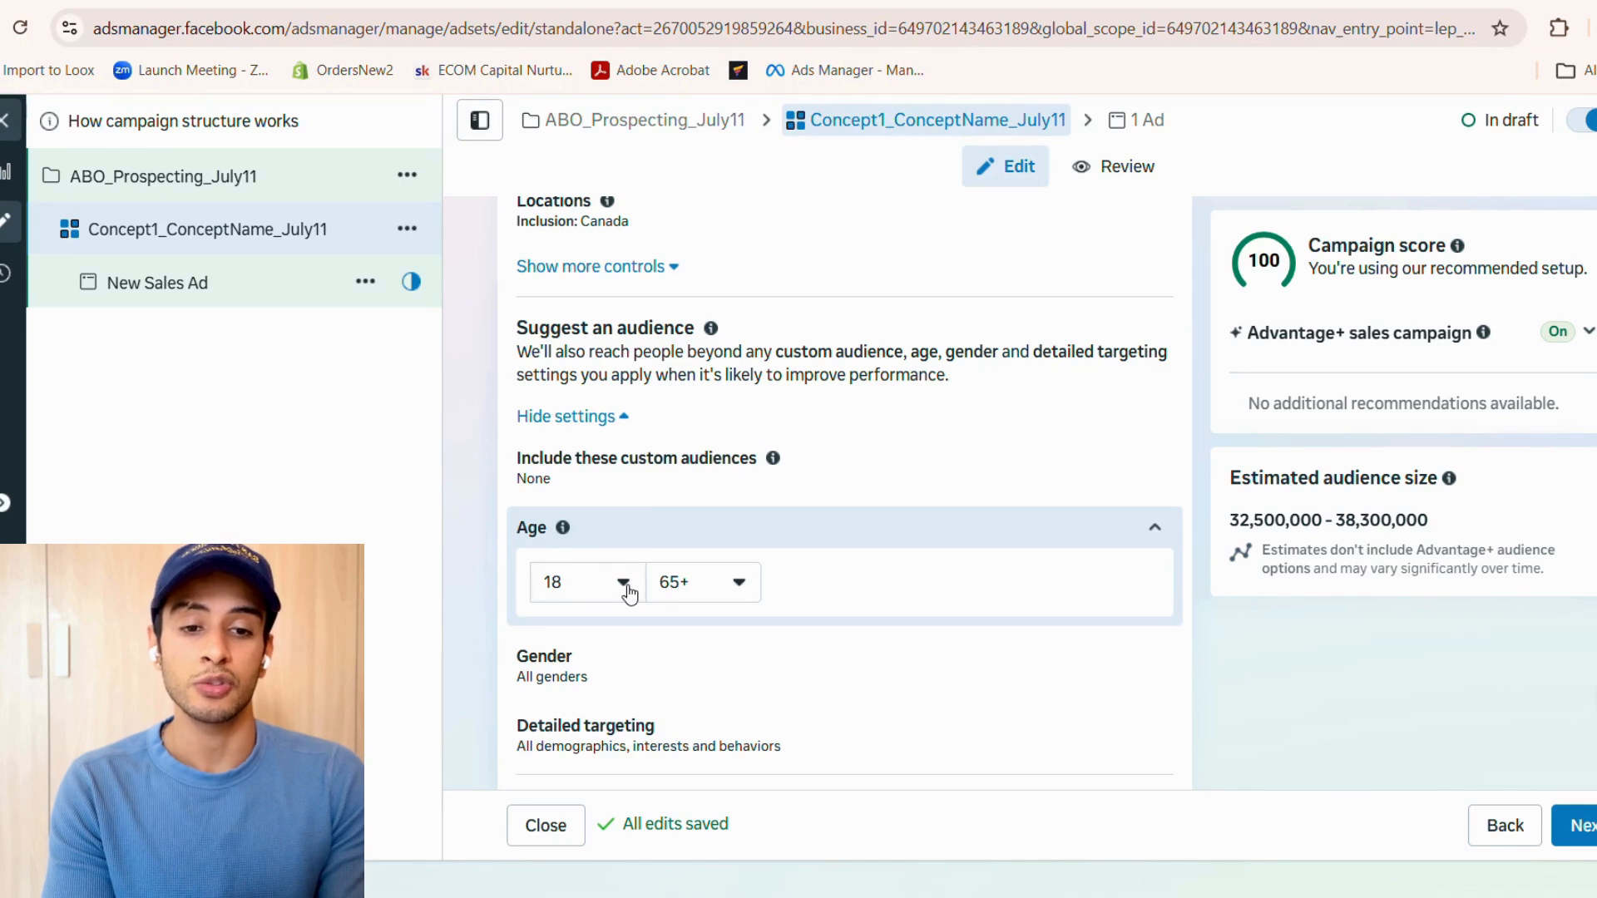
pyautogui.scroll(-3, 629, 592)
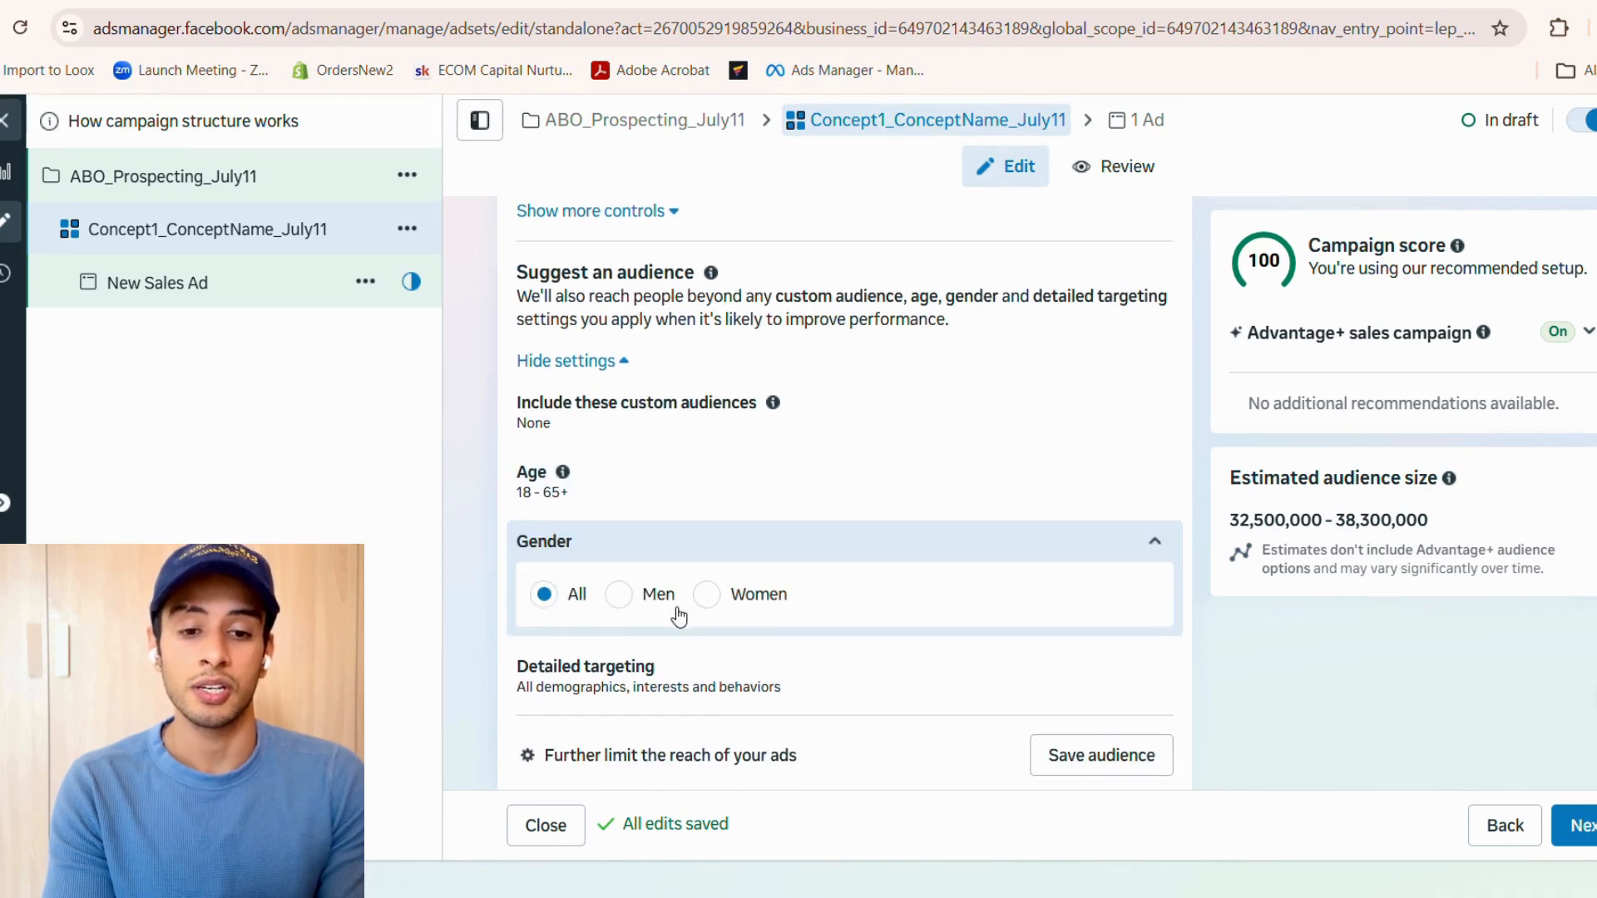
pyautogui.scroll(2, 677, 613)
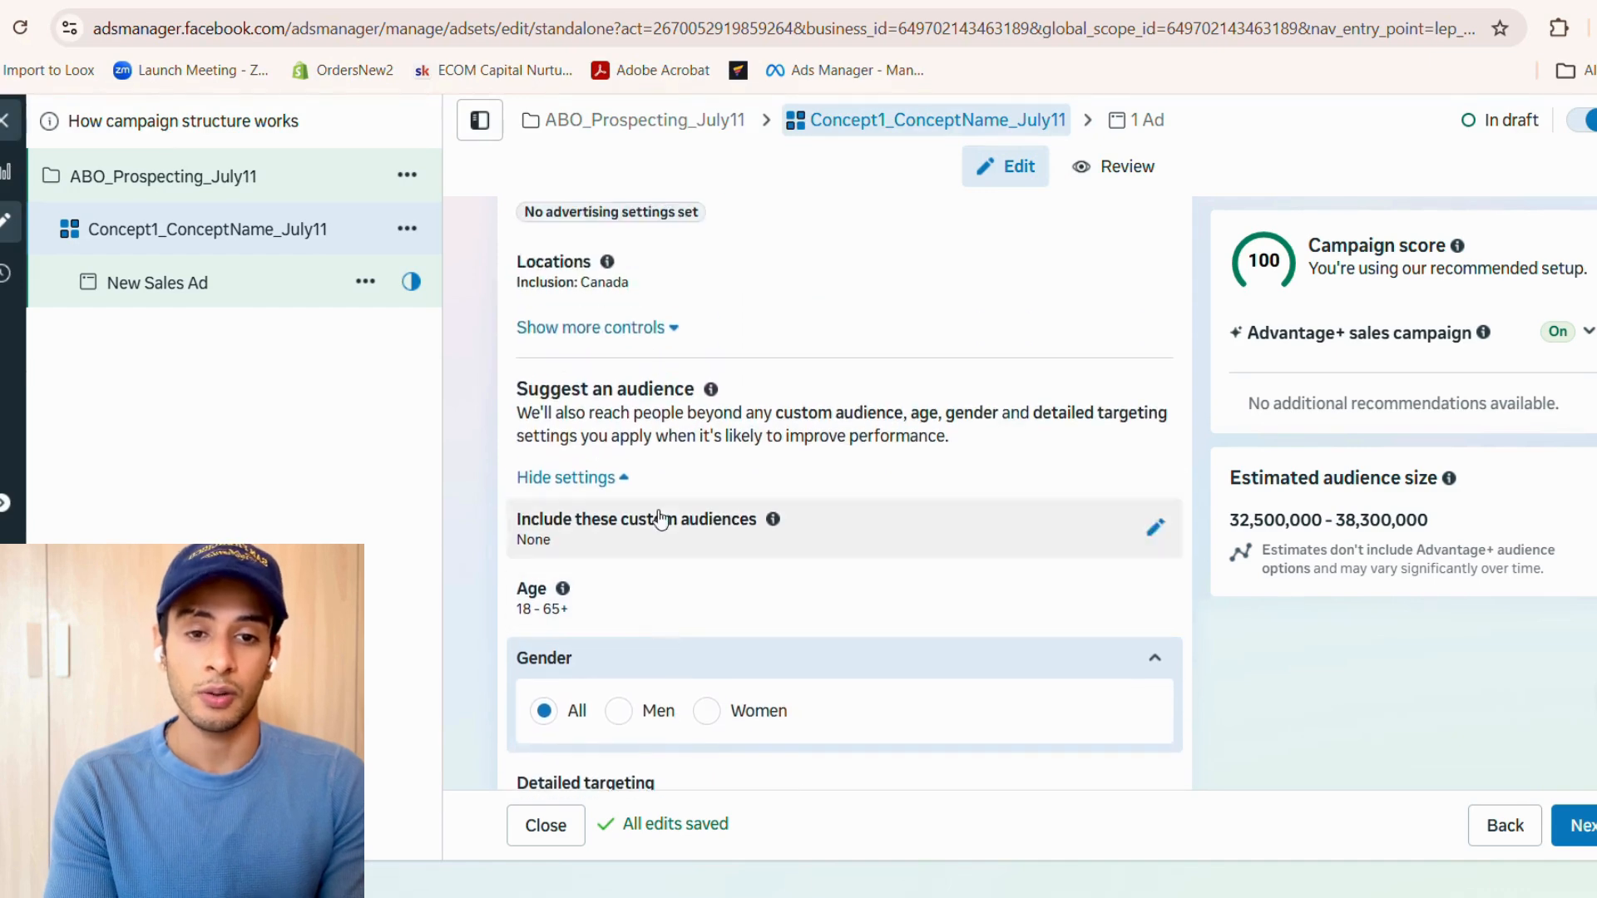
pyautogui.scroll(-1, 675, 617)
pyautogui.scroll(-2, 675, 594)
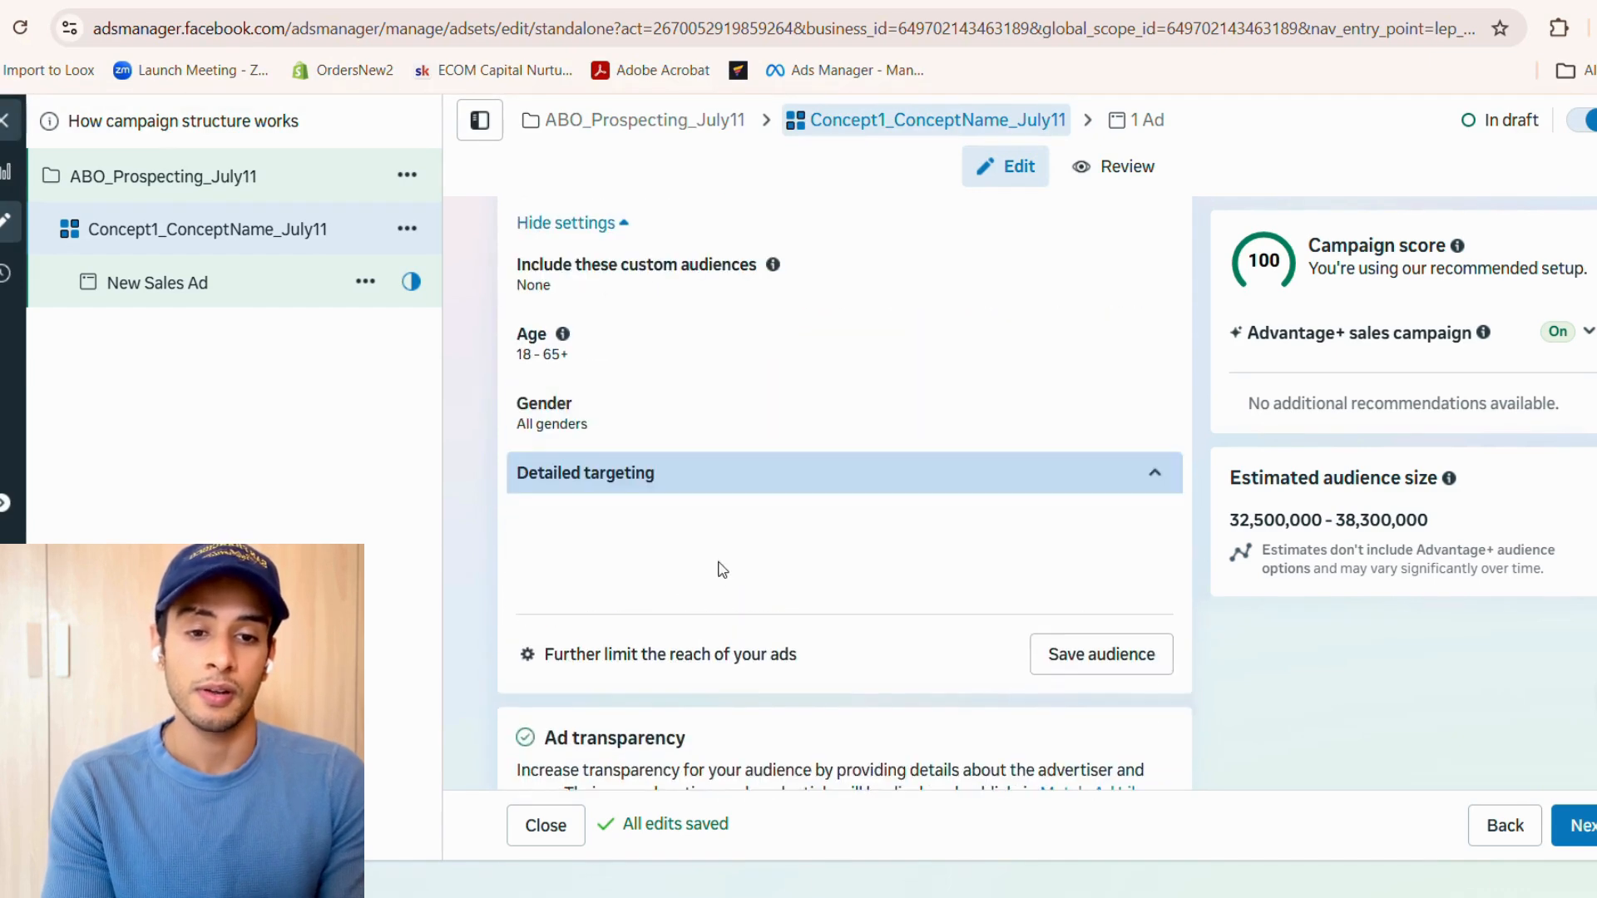
pyautogui.scroll(-2, 720, 563)
pyautogui.scroll(1, 721, 571)
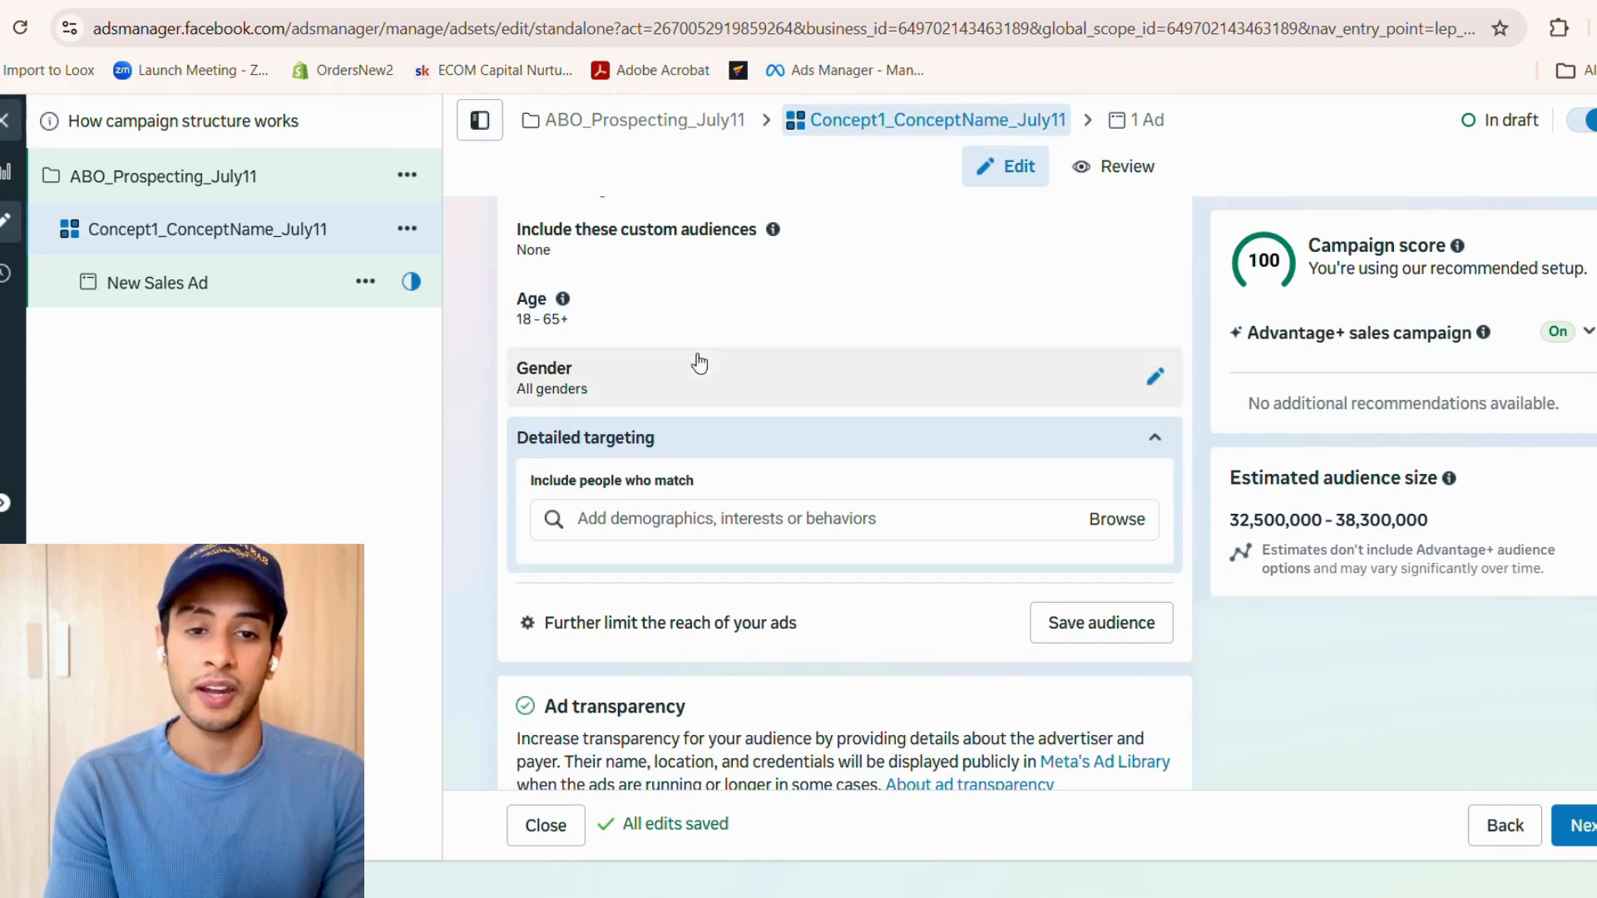
pyautogui.scroll(-1, 480, 599)
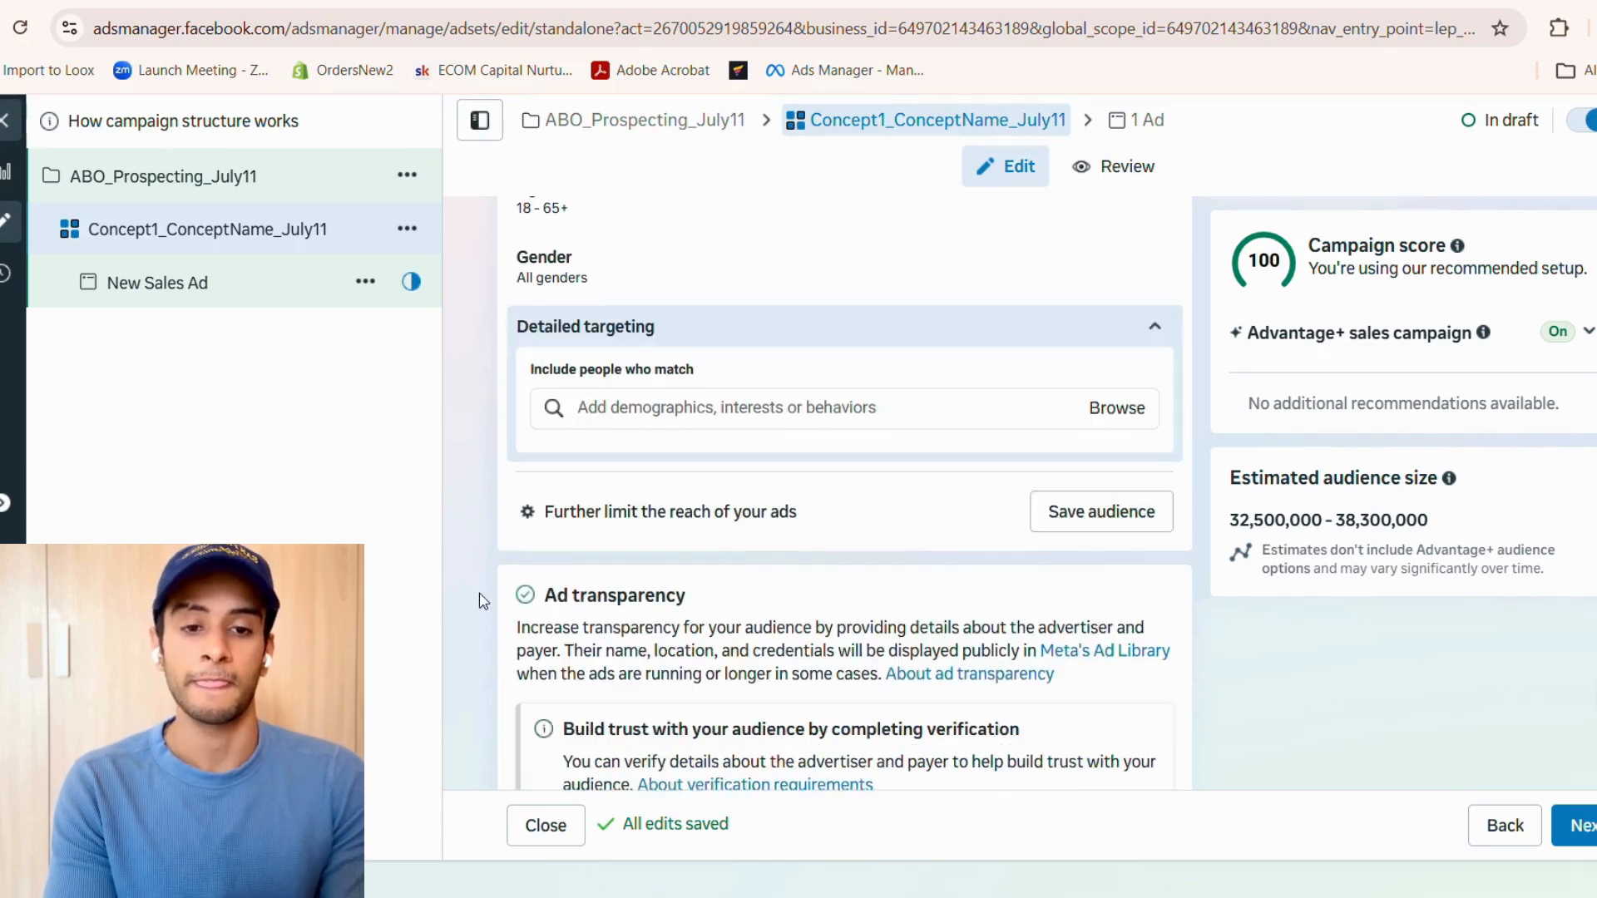
# - Examine the ad set's transparency, placement value rules, account controls, and brand safety and suitability sections
pyautogui.scroll(-6, 571, 437)
pyautogui.scroll(2, 583, 454)
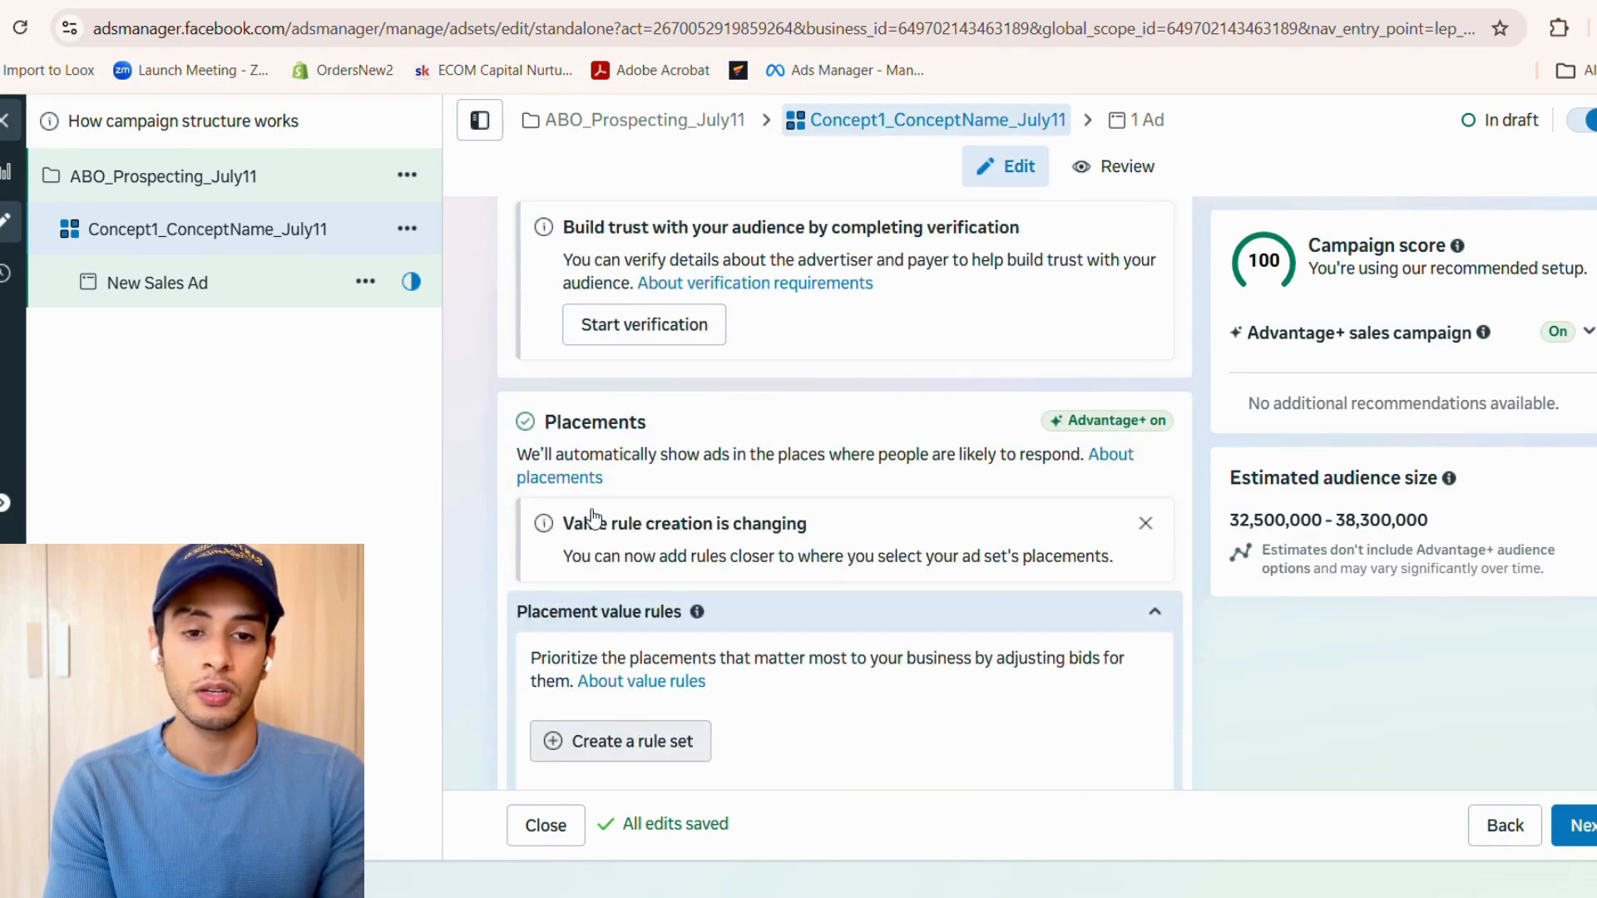
pyautogui.scroll(-5, 806, 553)
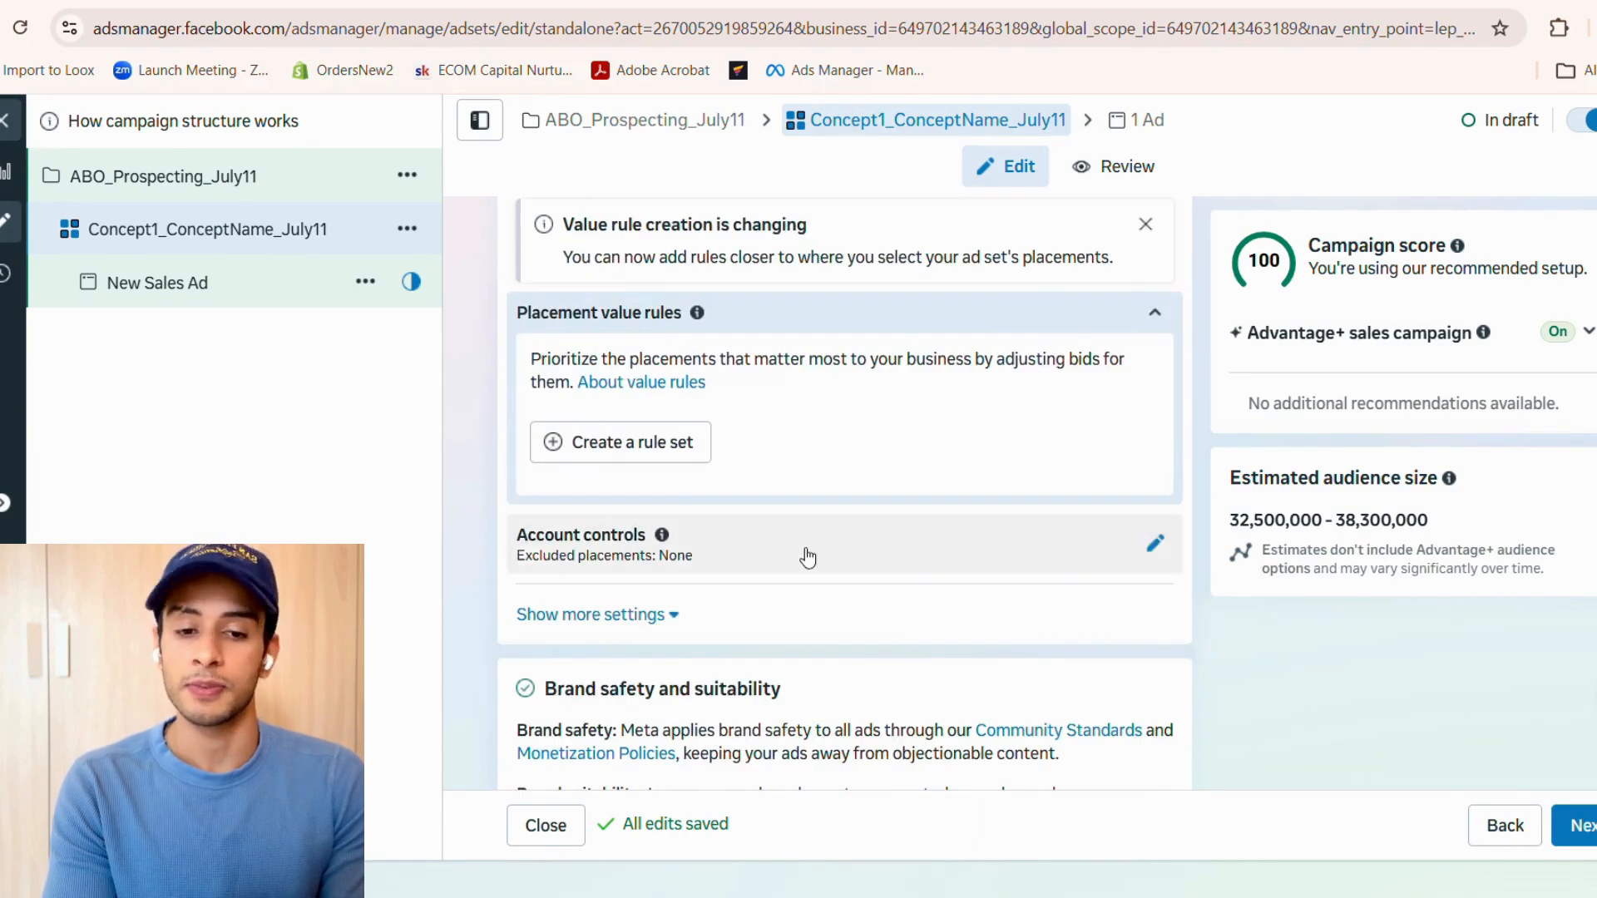
pyautogui.scroll(5, 807, 553)
pyautogui.scroll(1, 807, 553)
pyautogui.scroll(-6, 806, 555)
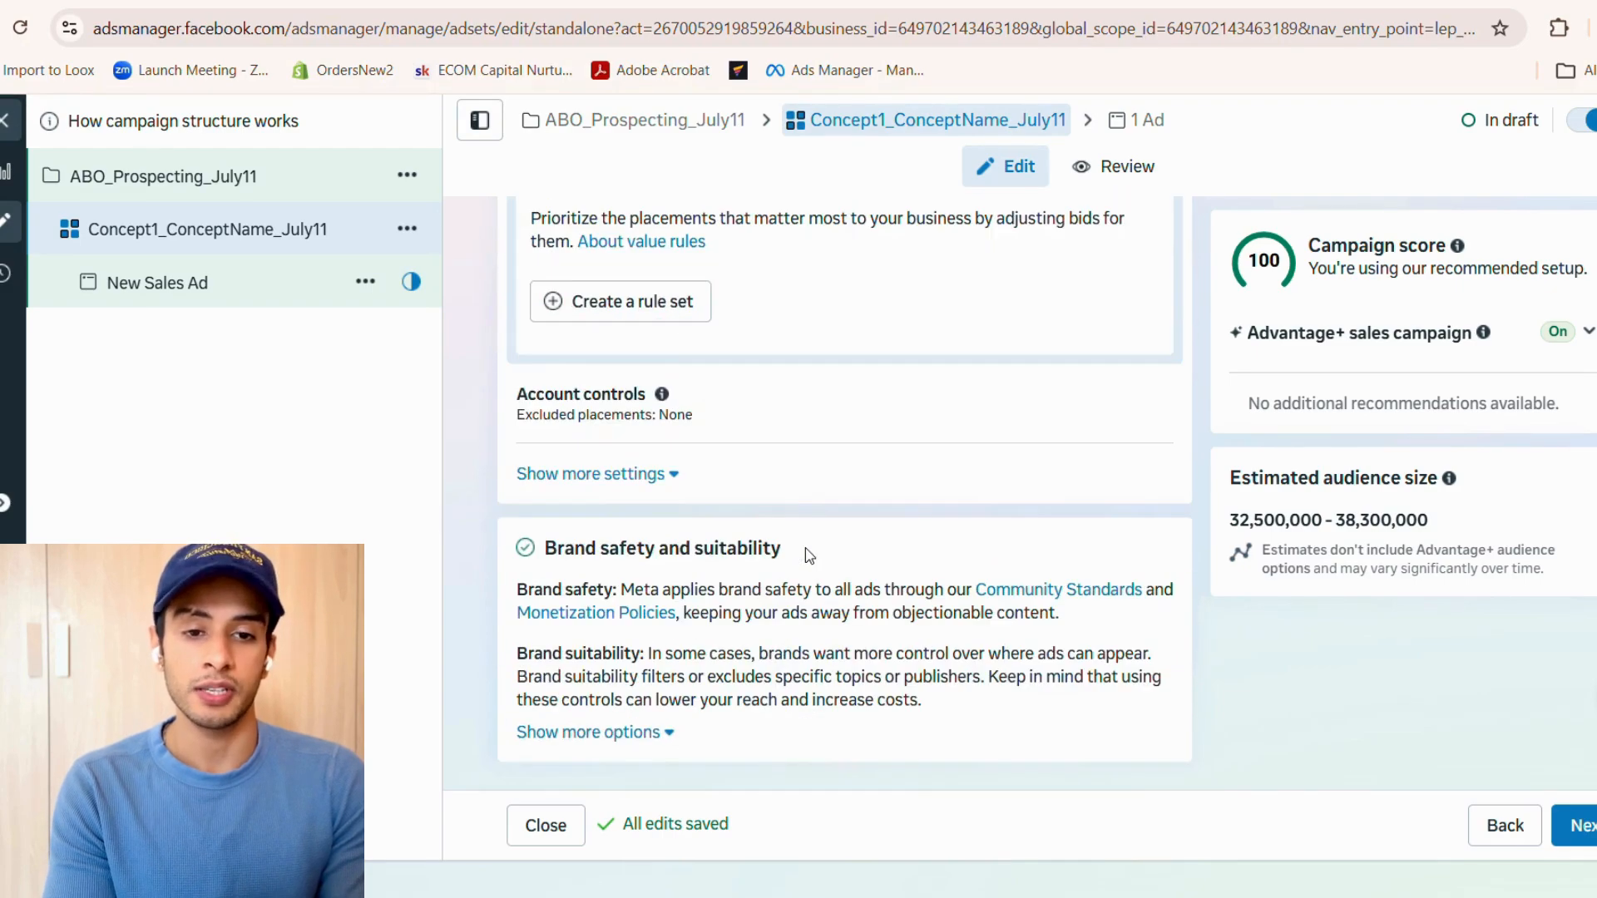
pyautogui.scroll(11, 806, 556)
pyautogui.scroll(-4, 906, 626)
pyautogui.scroll(12, 902, 623)
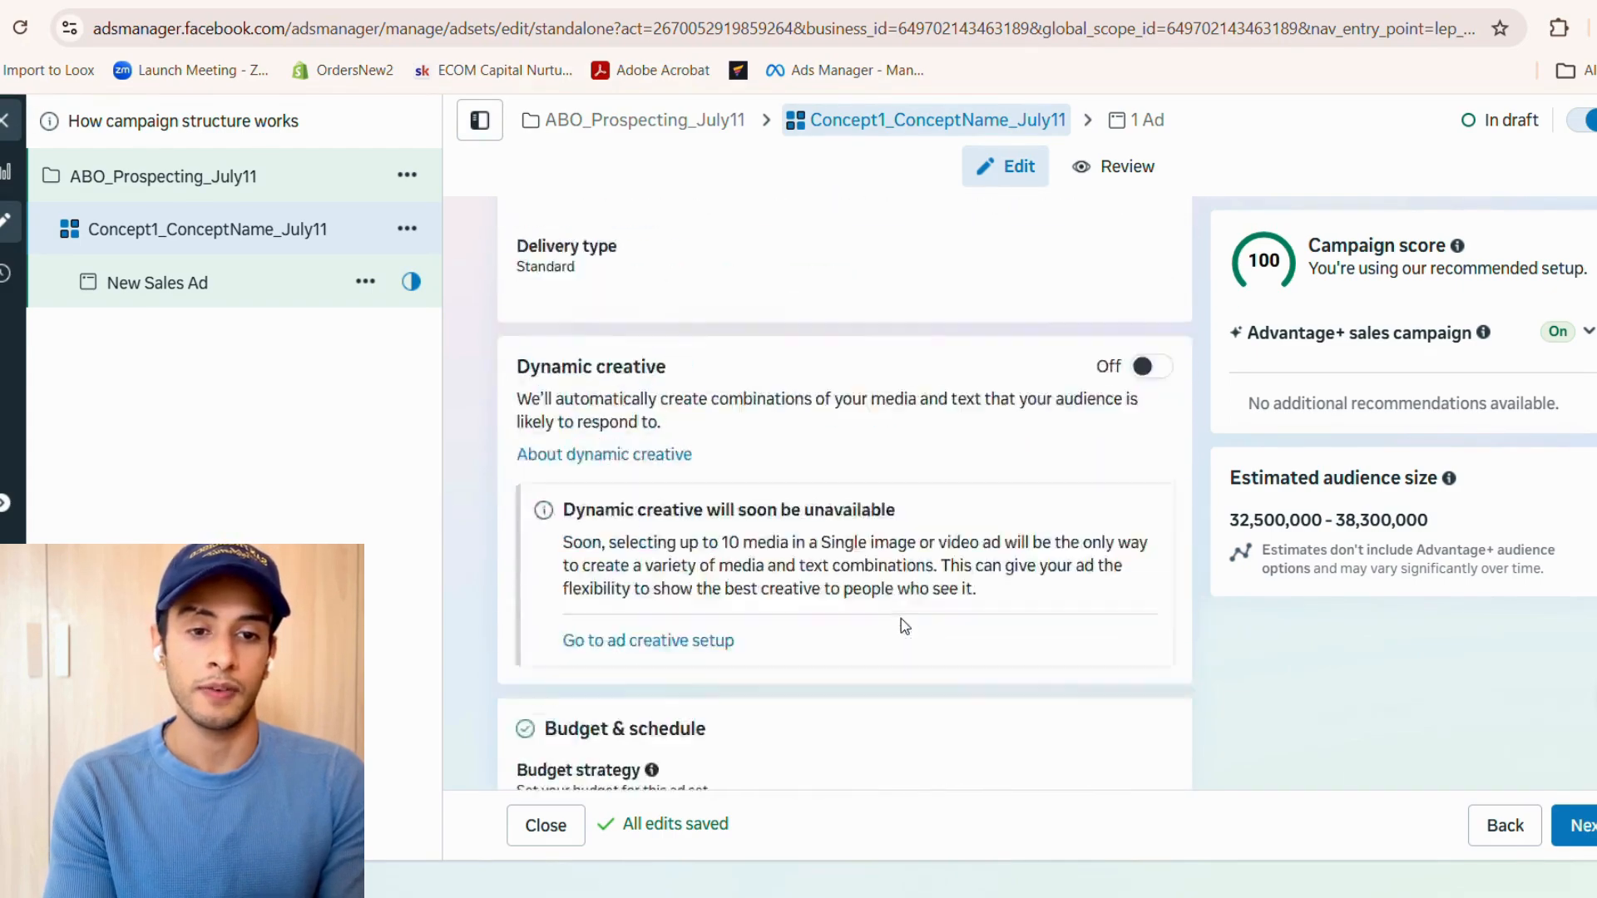
pyautogui.scroll(-12, 1107, 668)
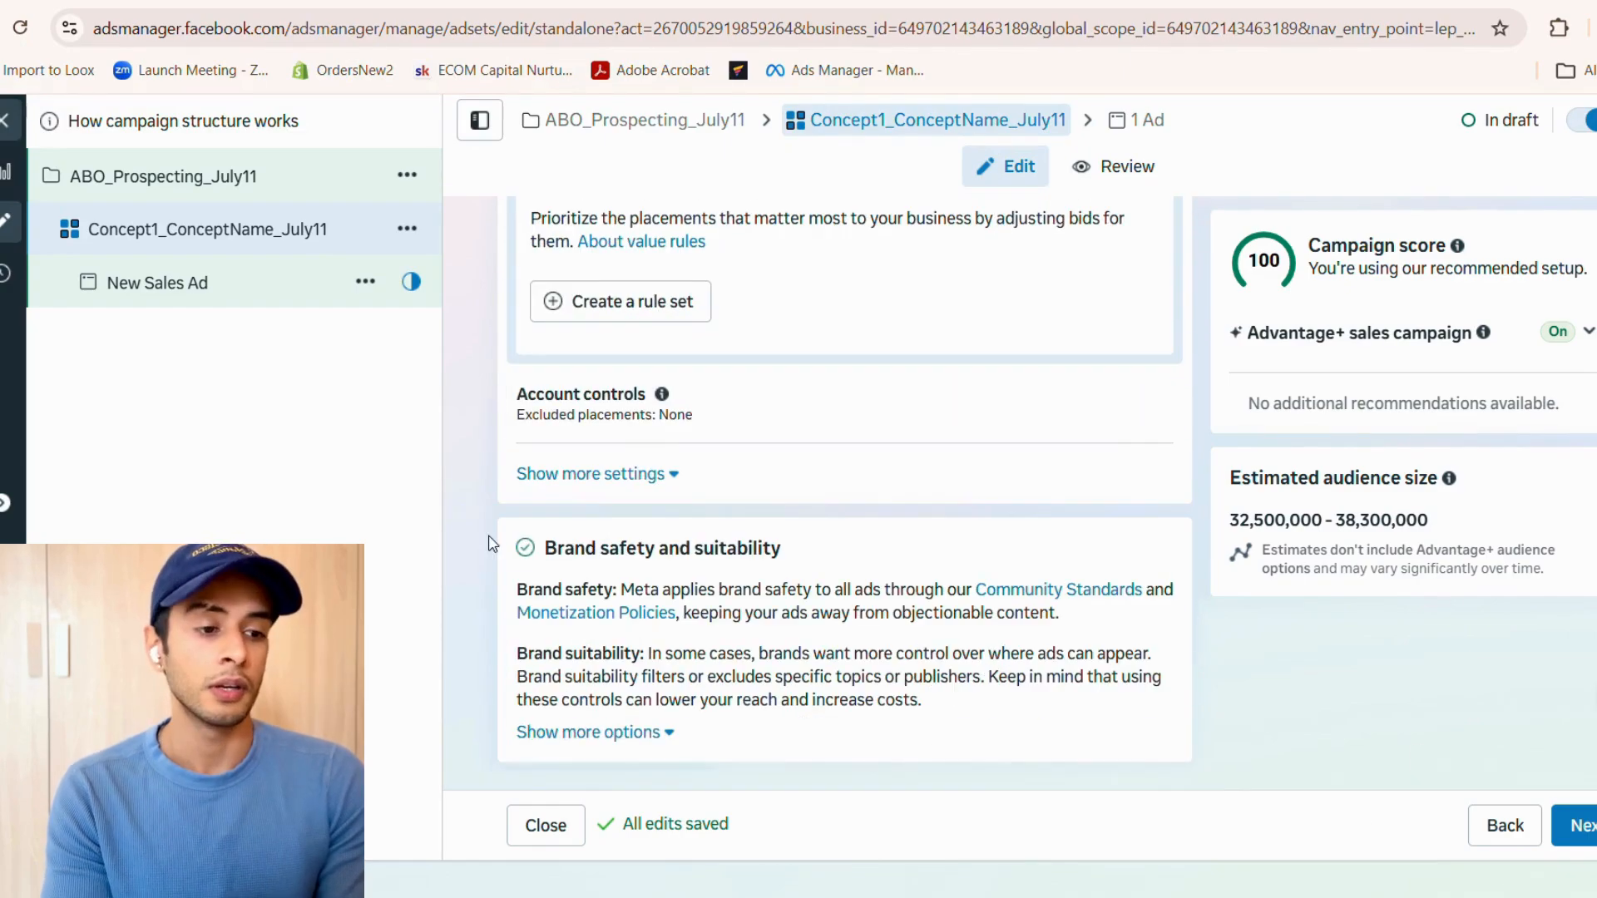
# - Continue to the ad level and rename the ad as Static_Waterproof
pyautogui.click(1576, 825)
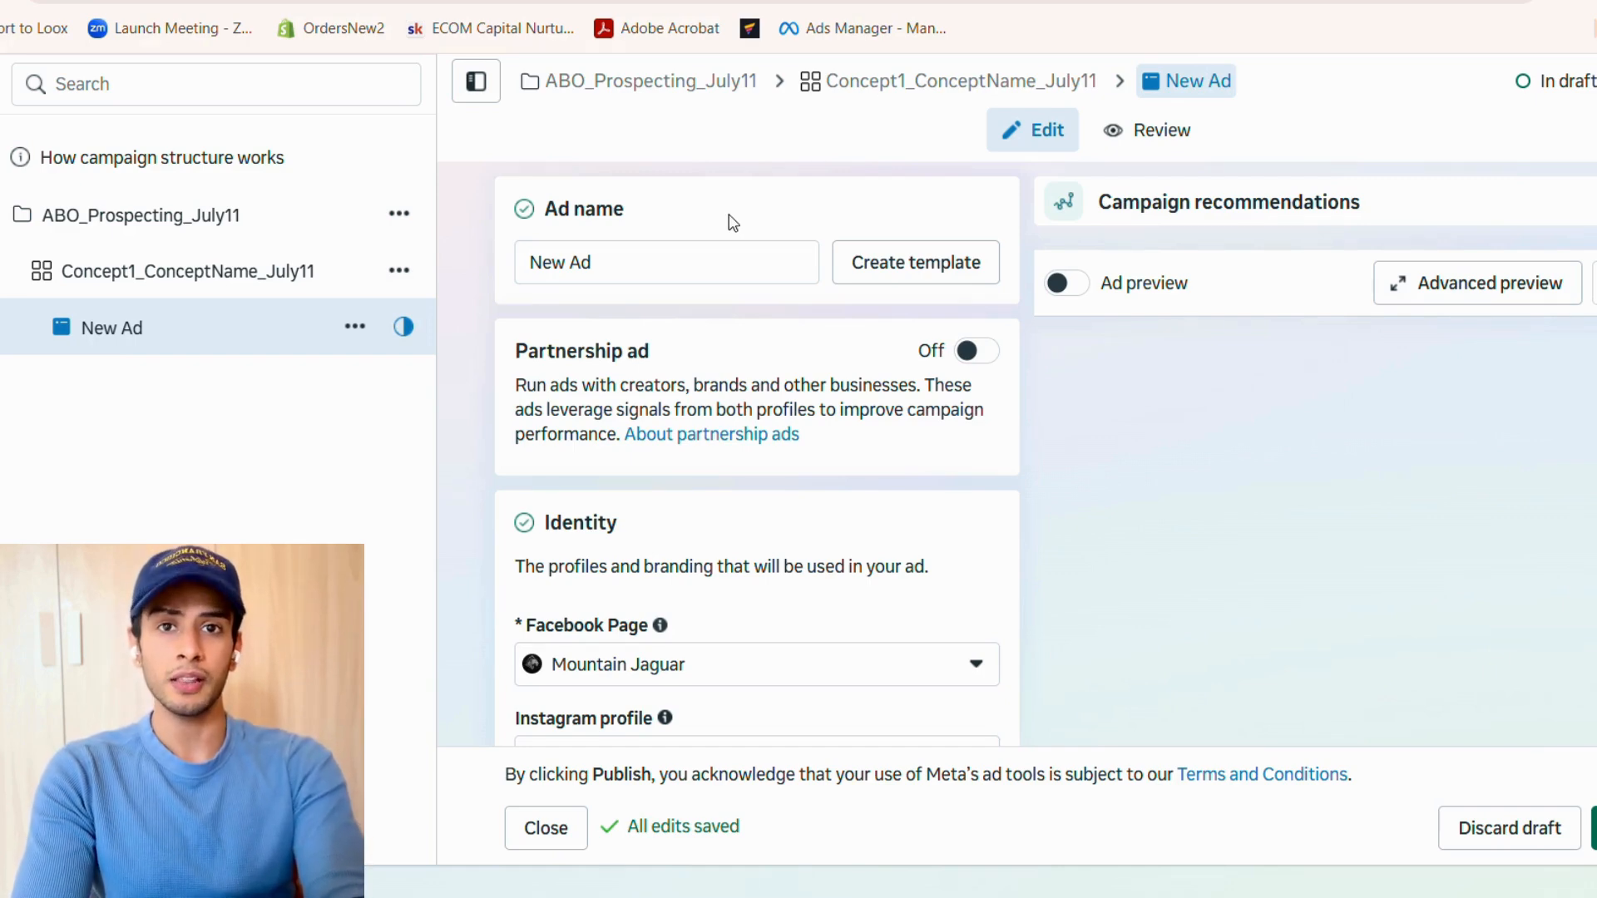
pyautogui.click(726, 261)
pyautogui.tripleClick(726, 262)
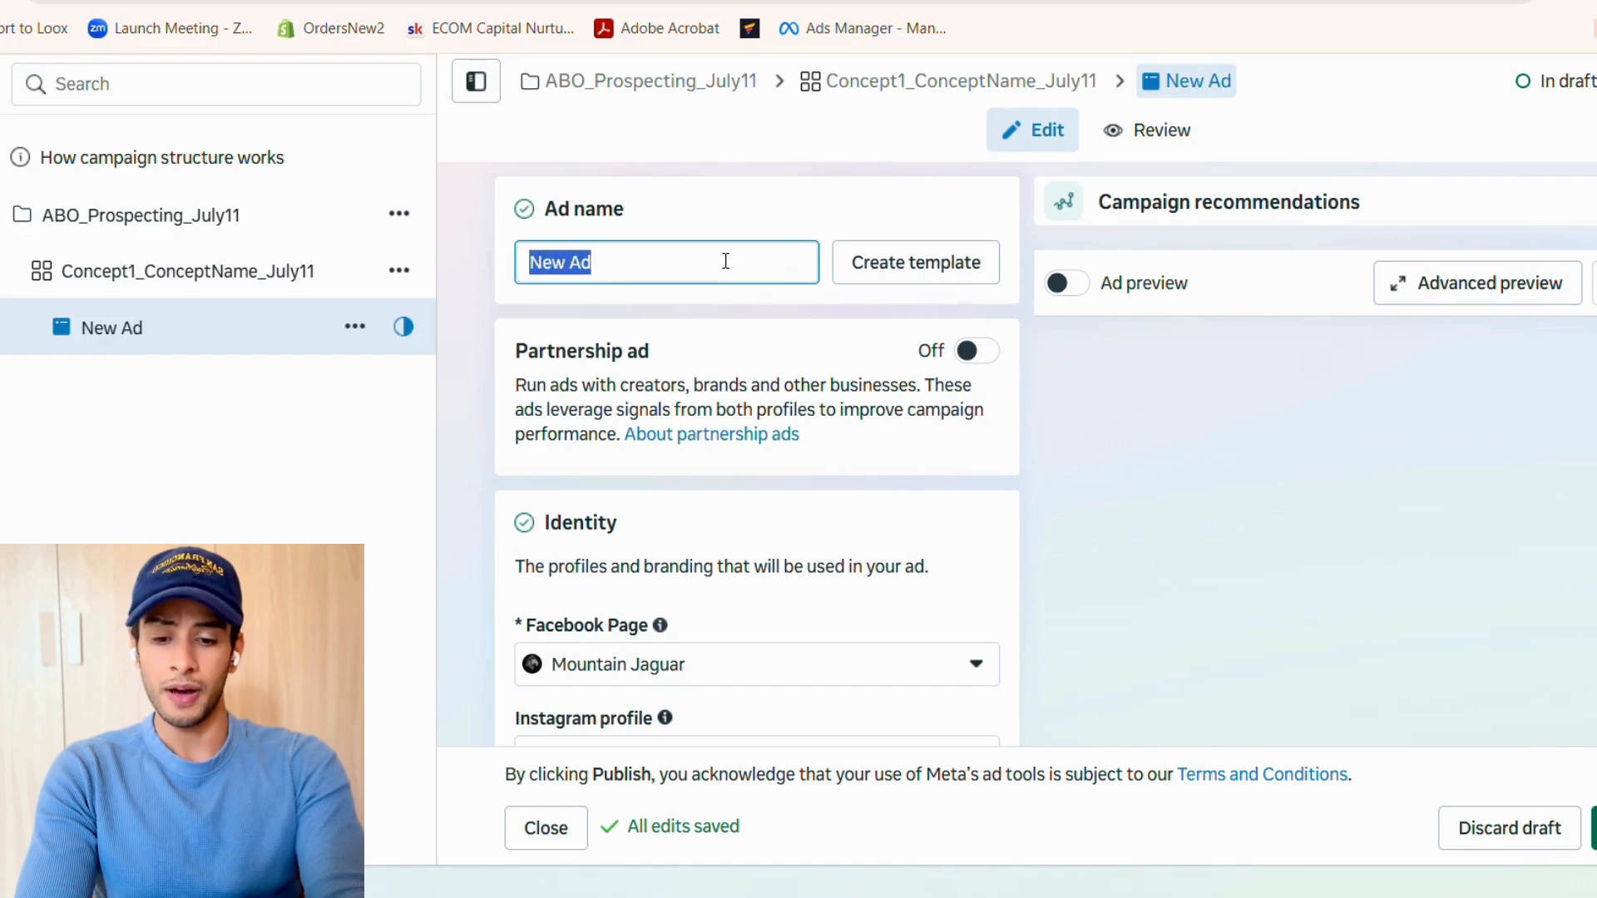
pyautogui.press('BackSpace')
pyautogui.write('Stat')
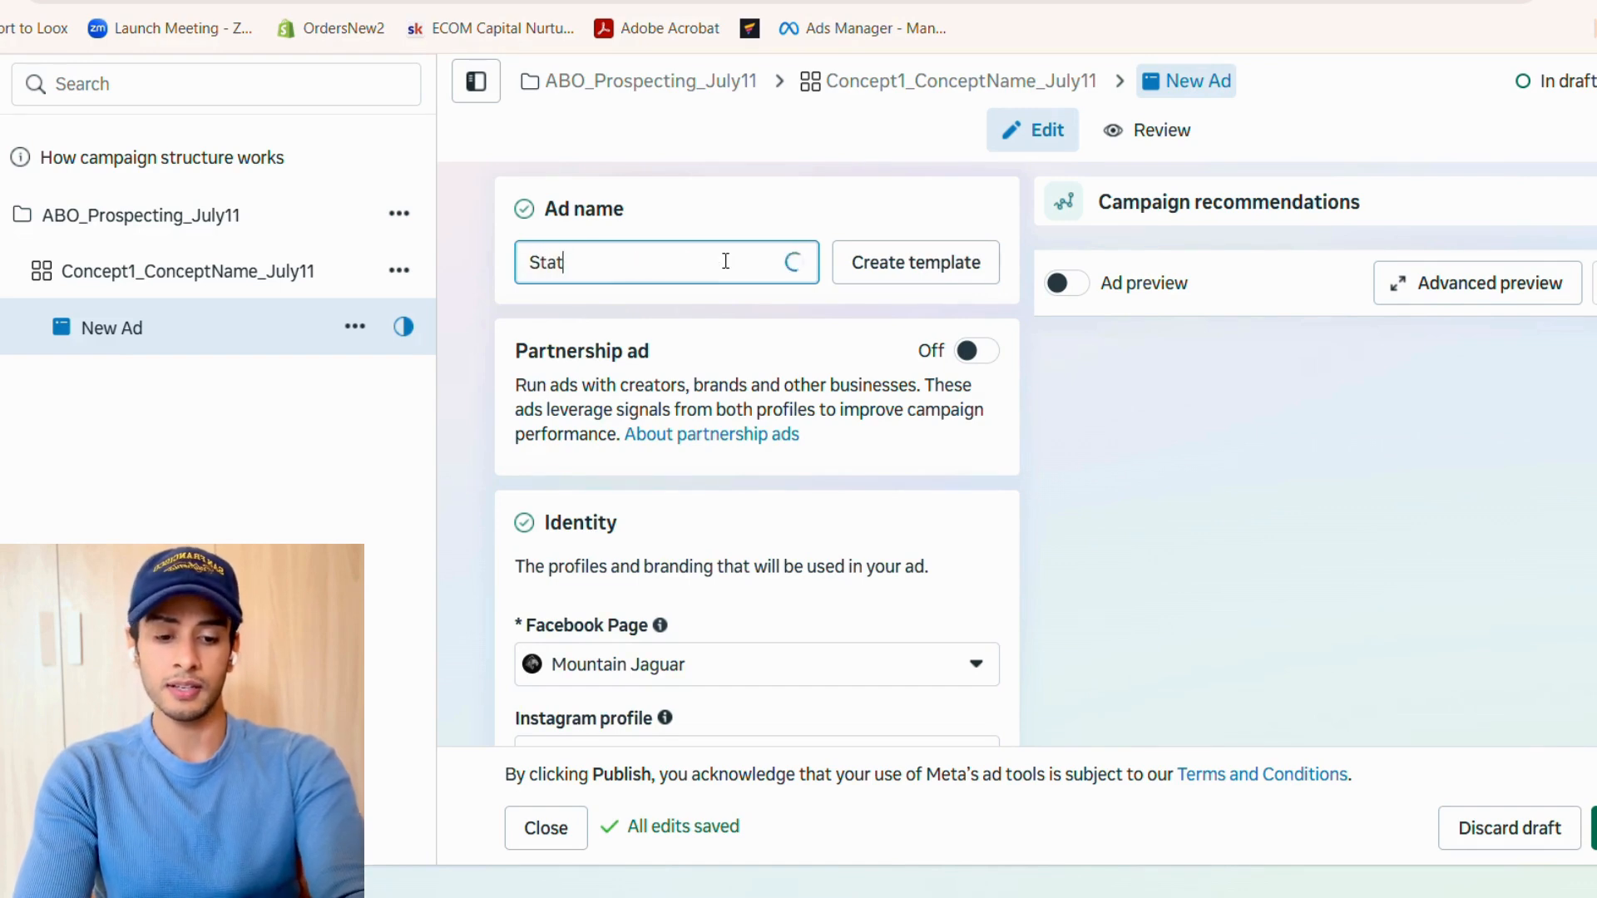
pyautogui.write('ic_')
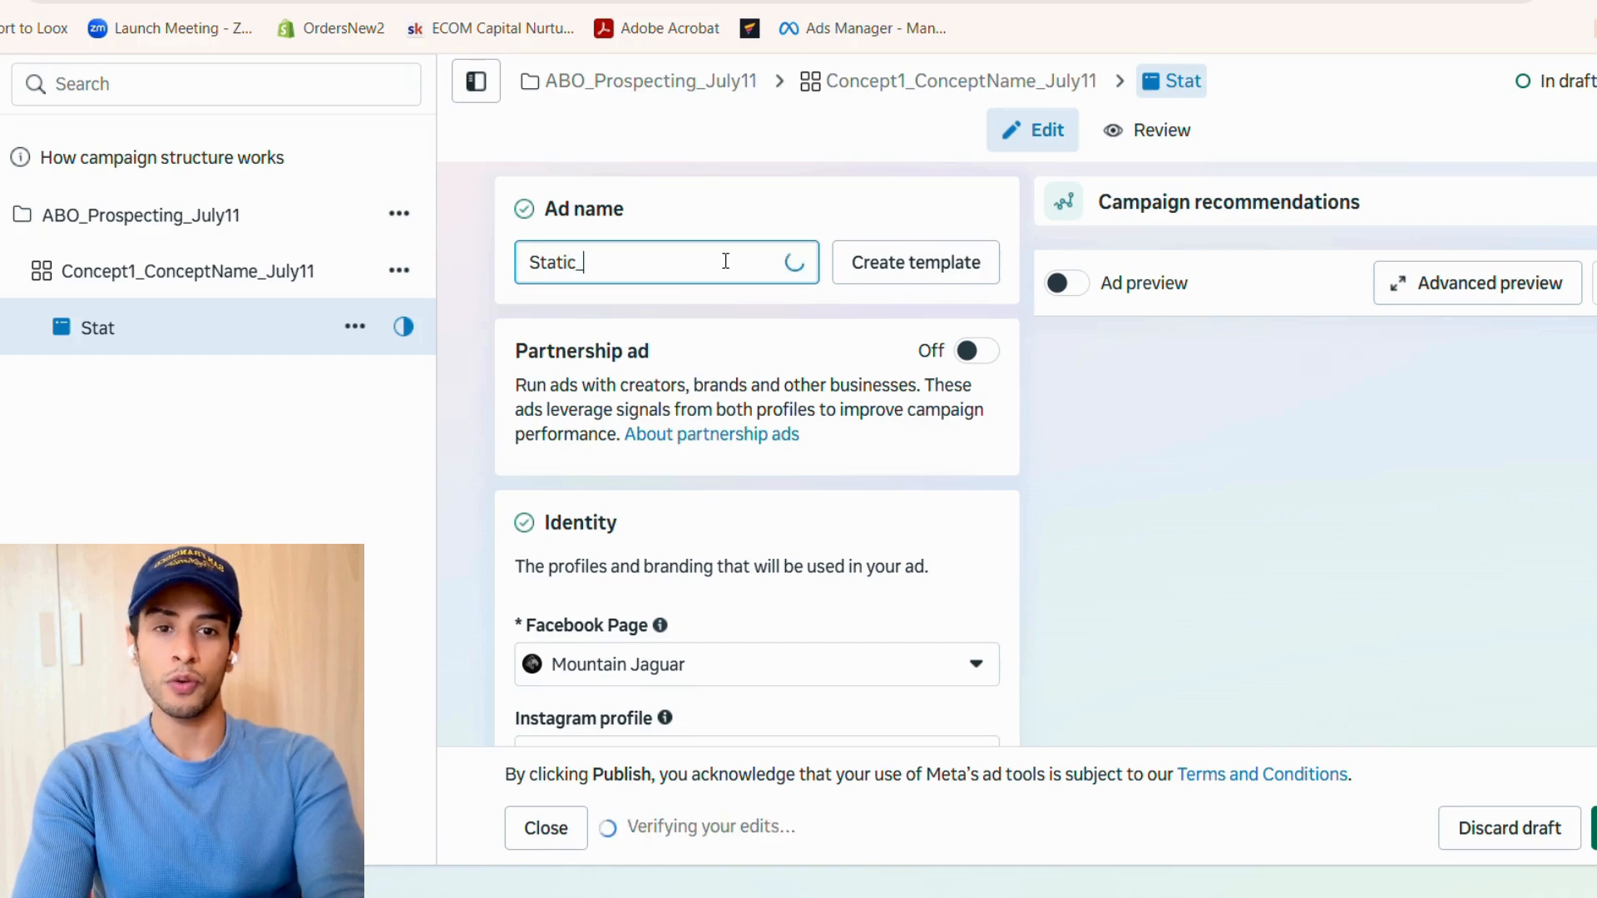
pyautogui.write('W')
pyautogui.write('h')
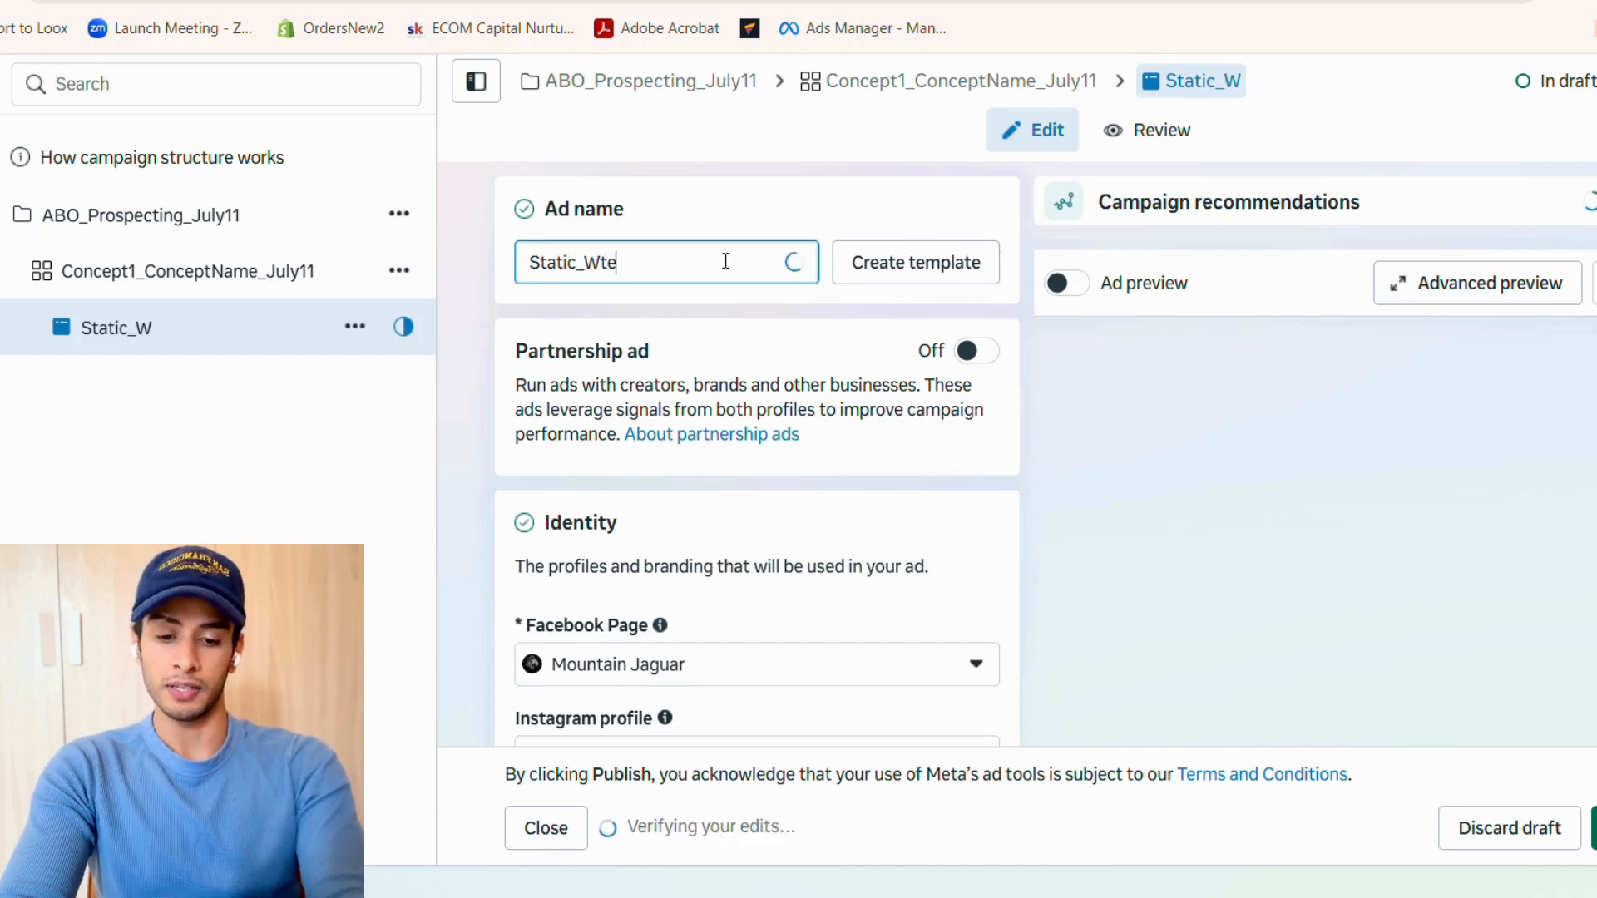
pyautogui.press('BackSpace')
pyautogui.write('aterprood')
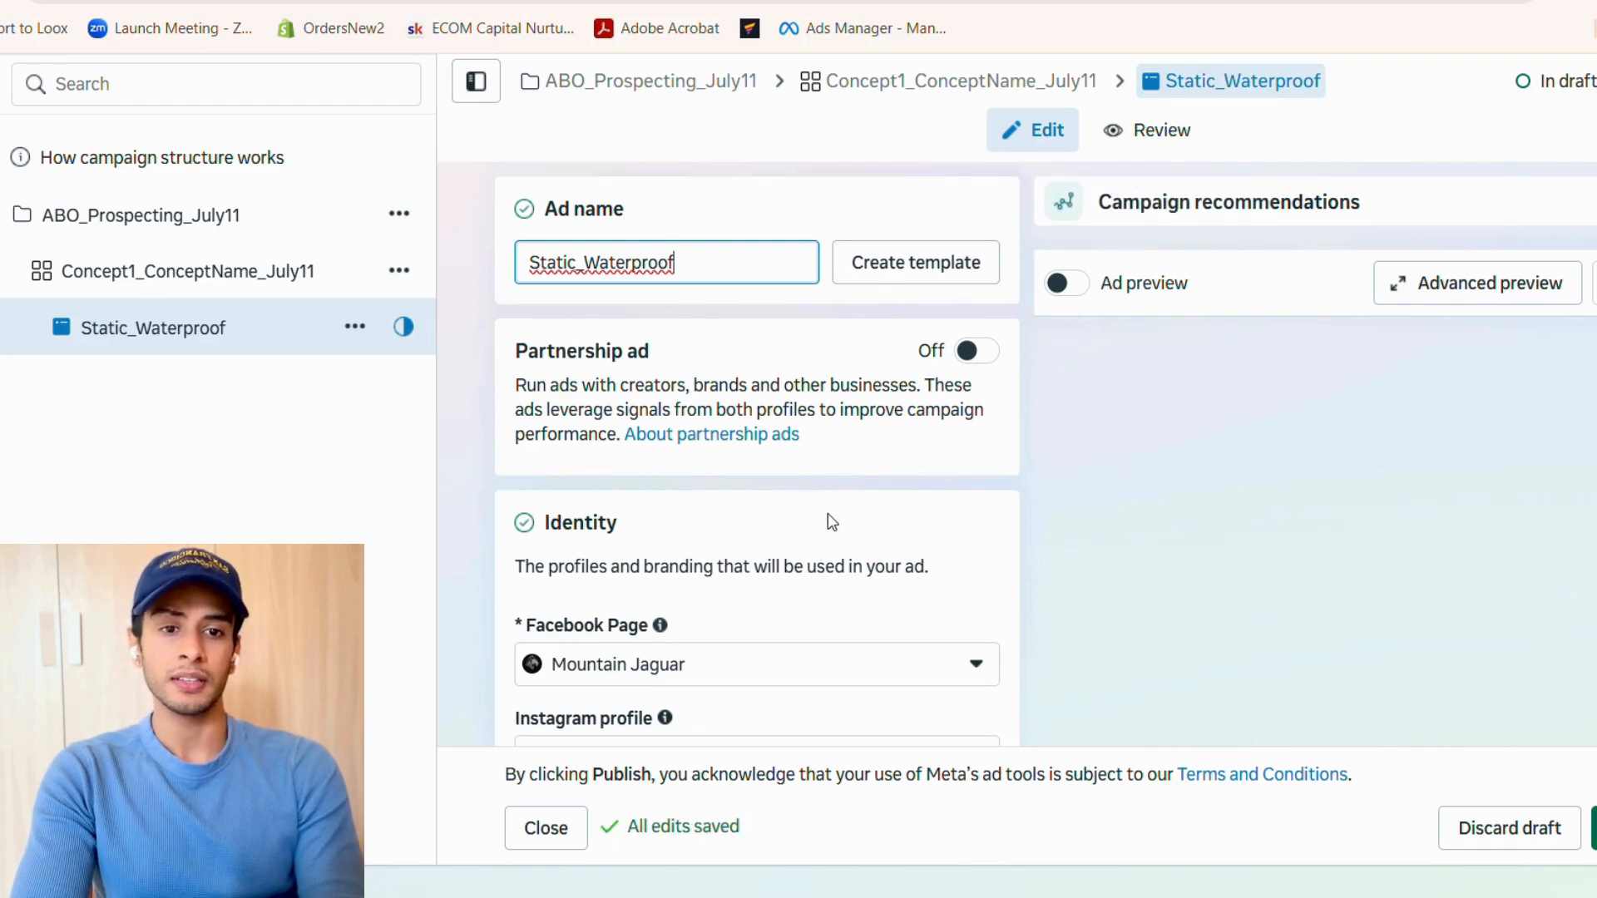
# - Examine the ad's Facebook Page, Instagram and Threads profiles and its branding settings
pyautogui.scroll(-2, 832, 522)
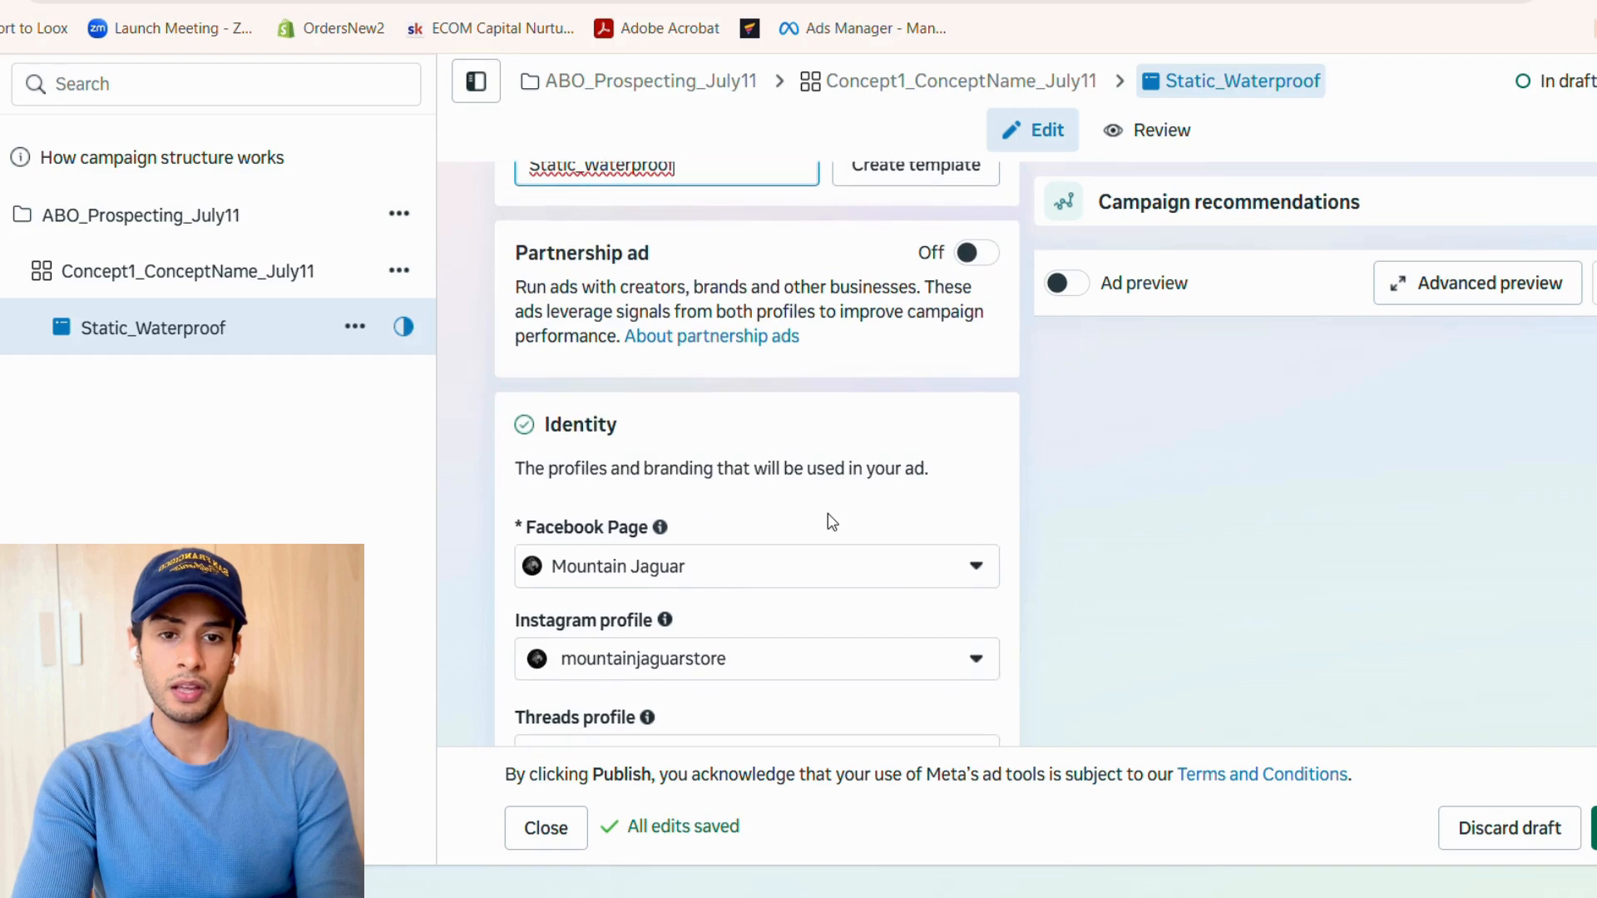
pyautogui.scroll(-1, 831, 524)
pyautogui.scroll(-3, 830, 524)
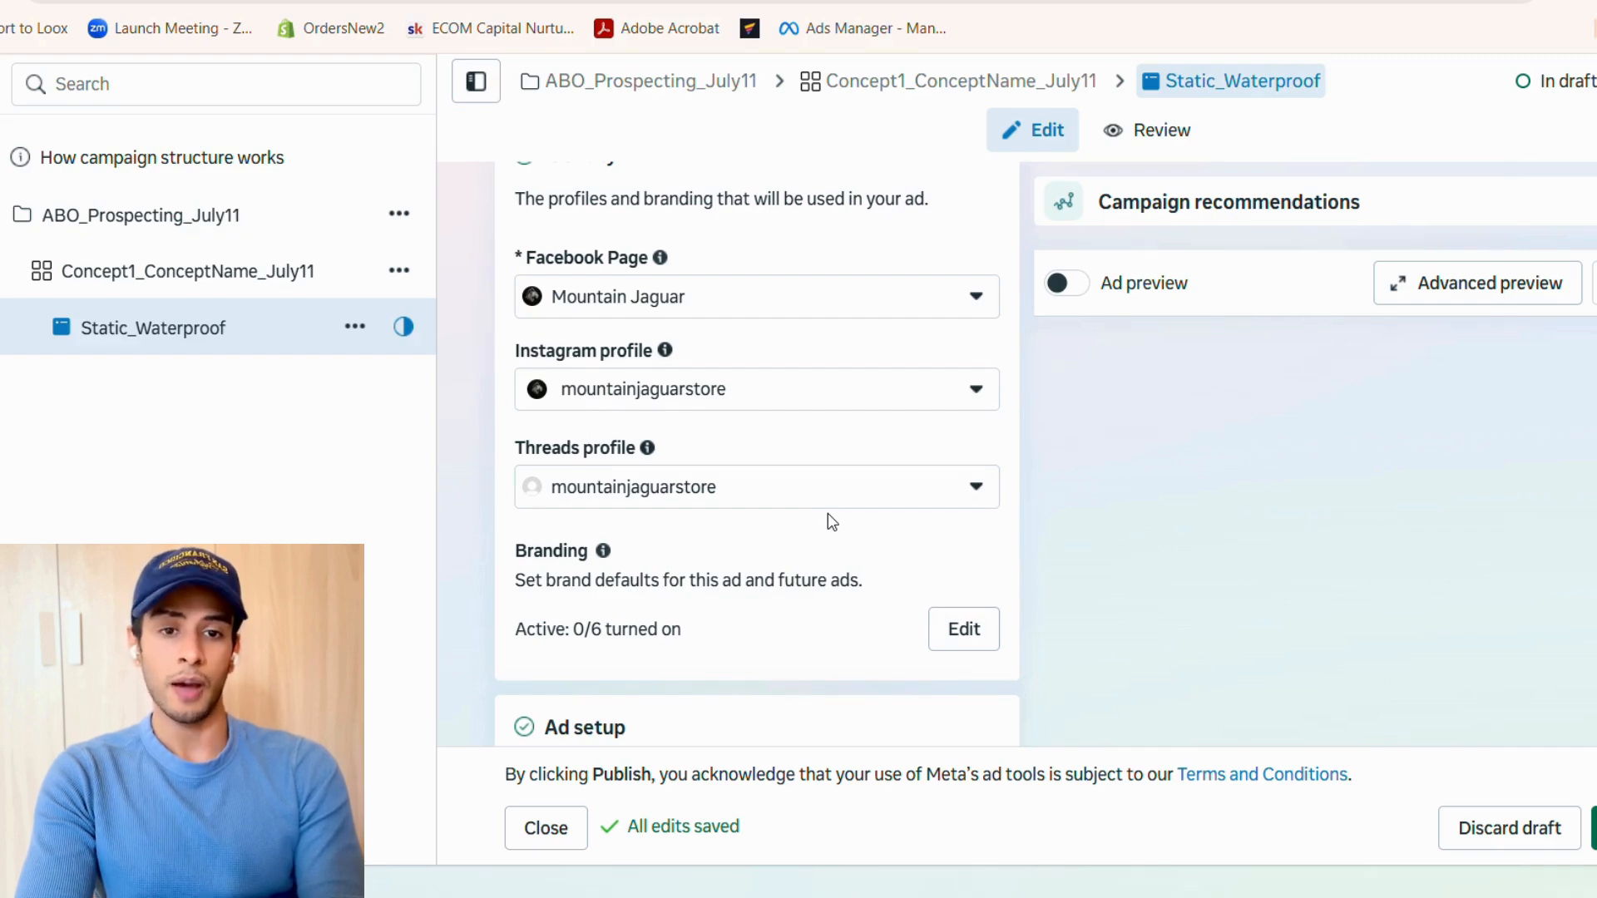
pyautogui.scroll(-2, 832, 523)
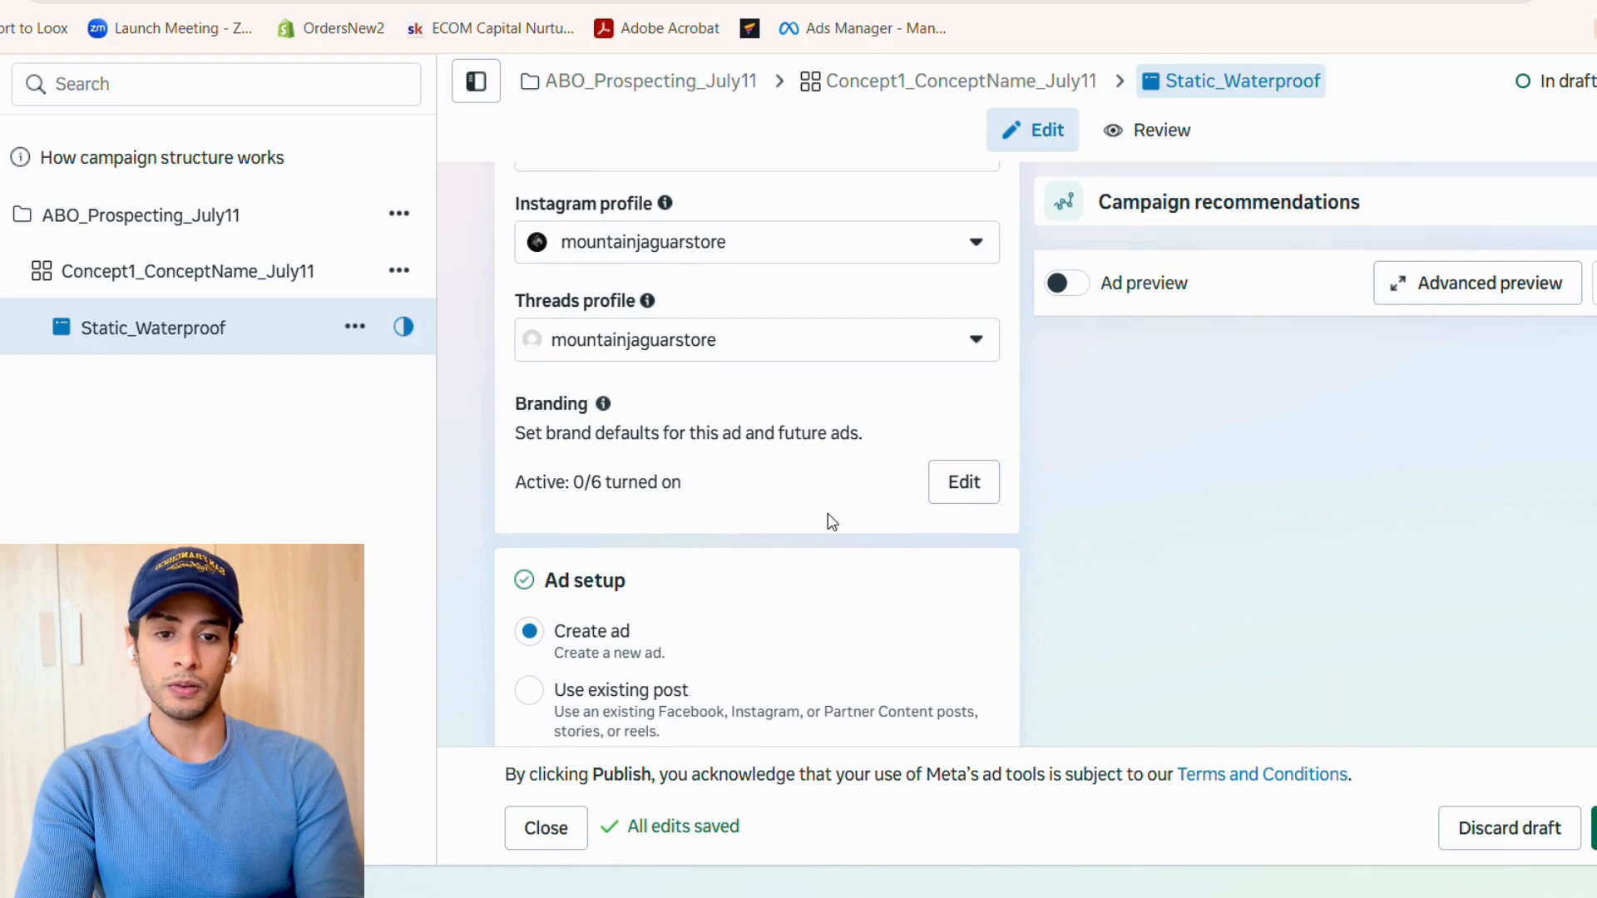
pyautogui.scroll(-2, 832, 523)
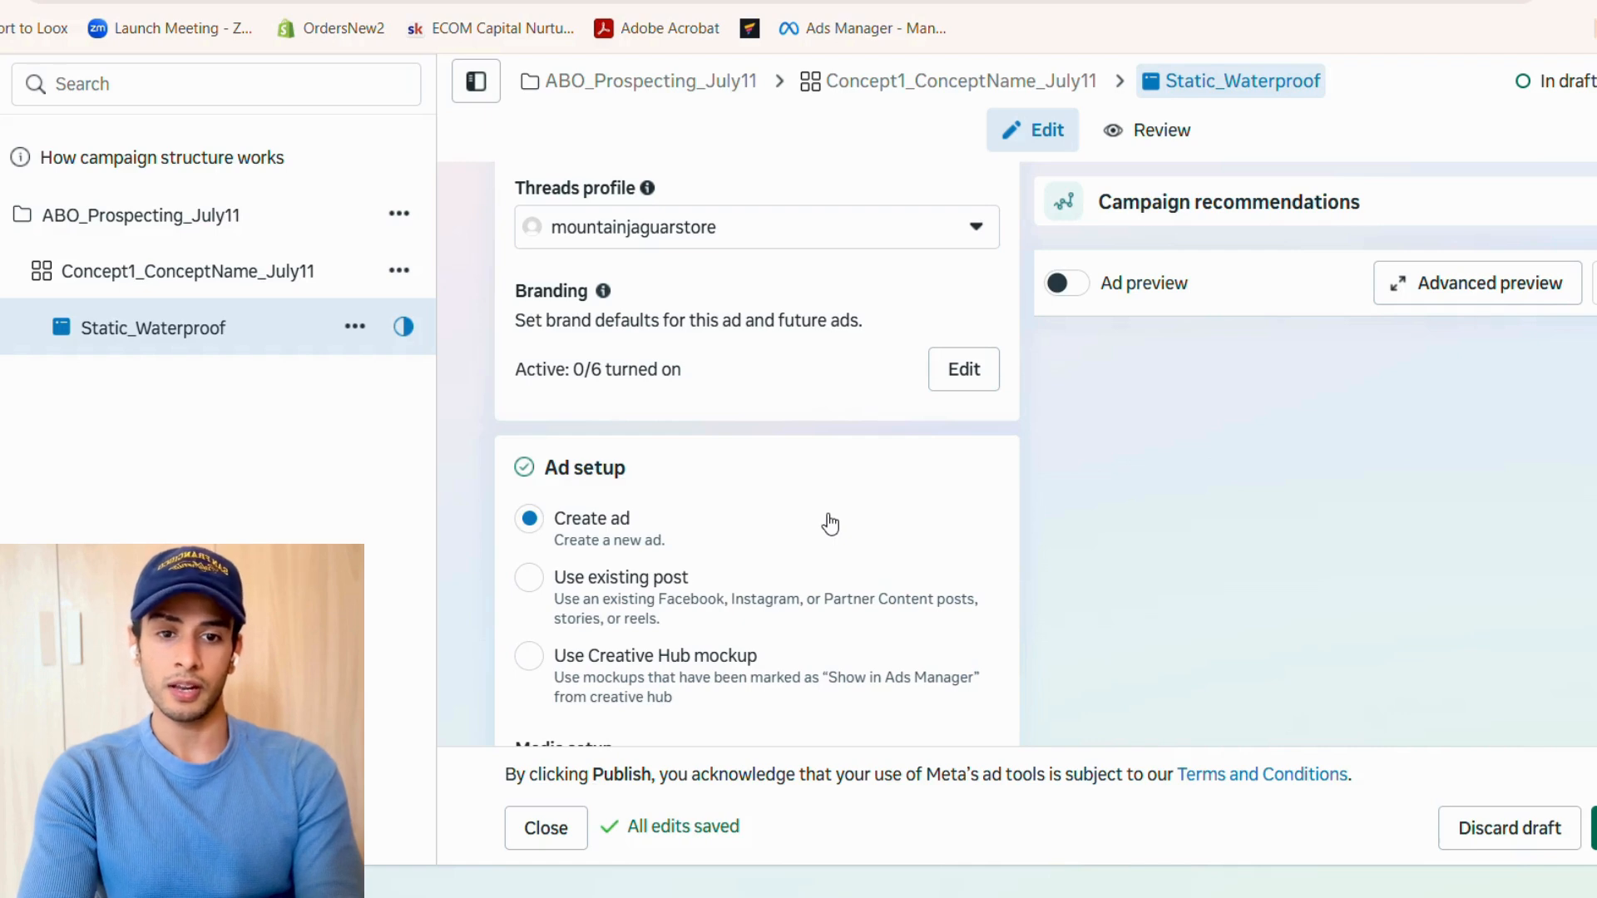
# - Use manual upload with the single image or video format for the ad, and leave Multi-advertiser ads unchecked
pyautogui.scroll(-3, 830, 524)
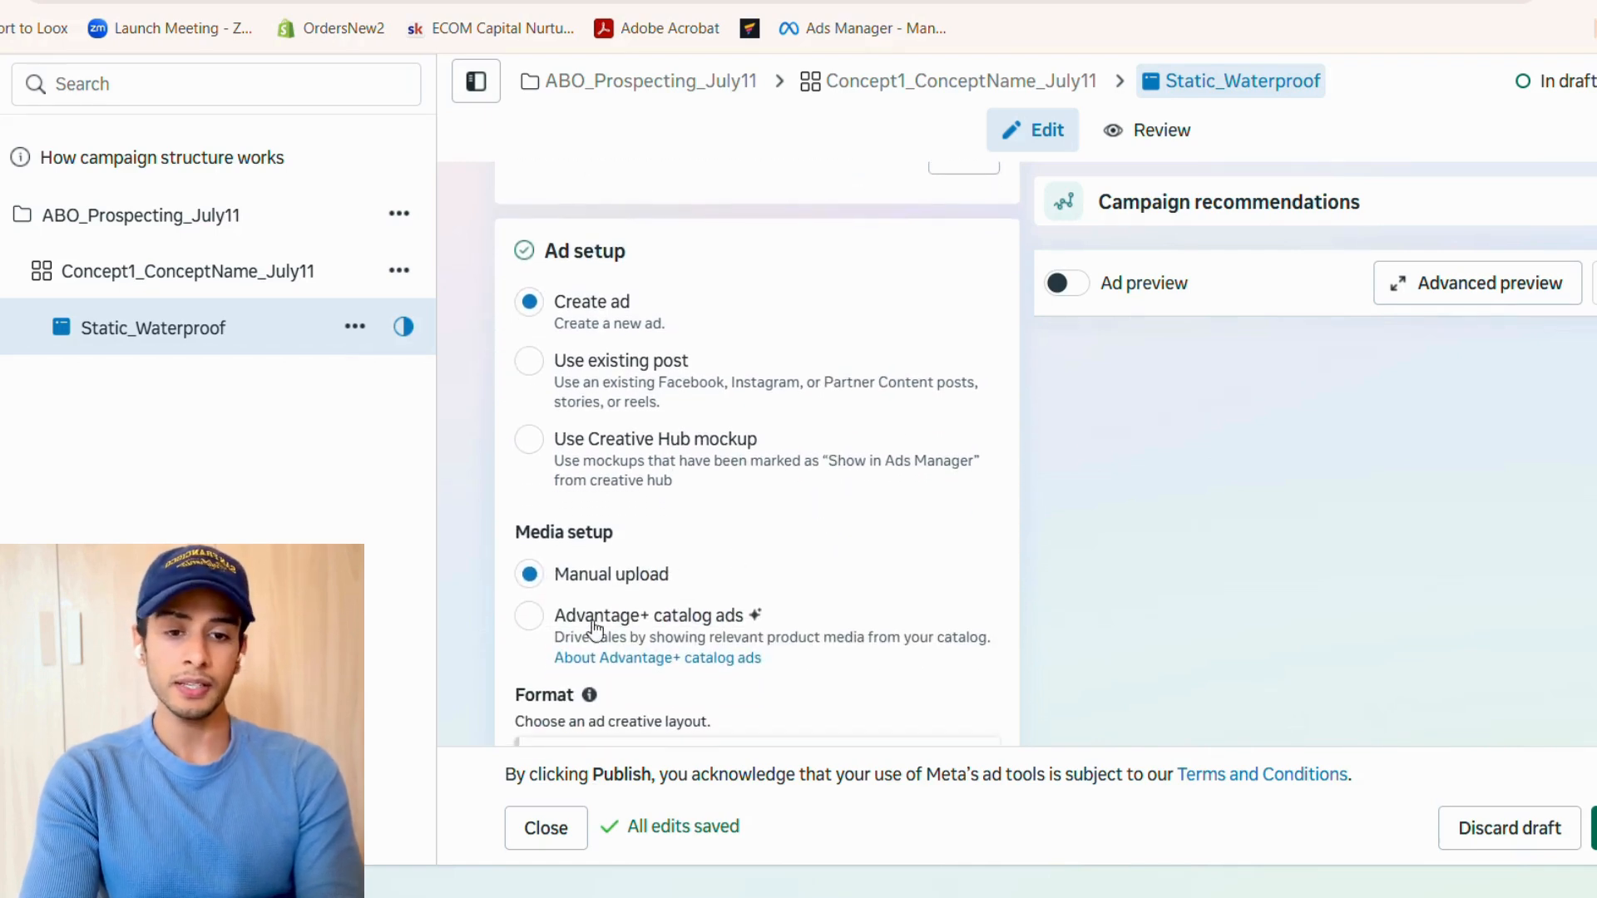
pyautogui.scroll(-5, 596, 630)
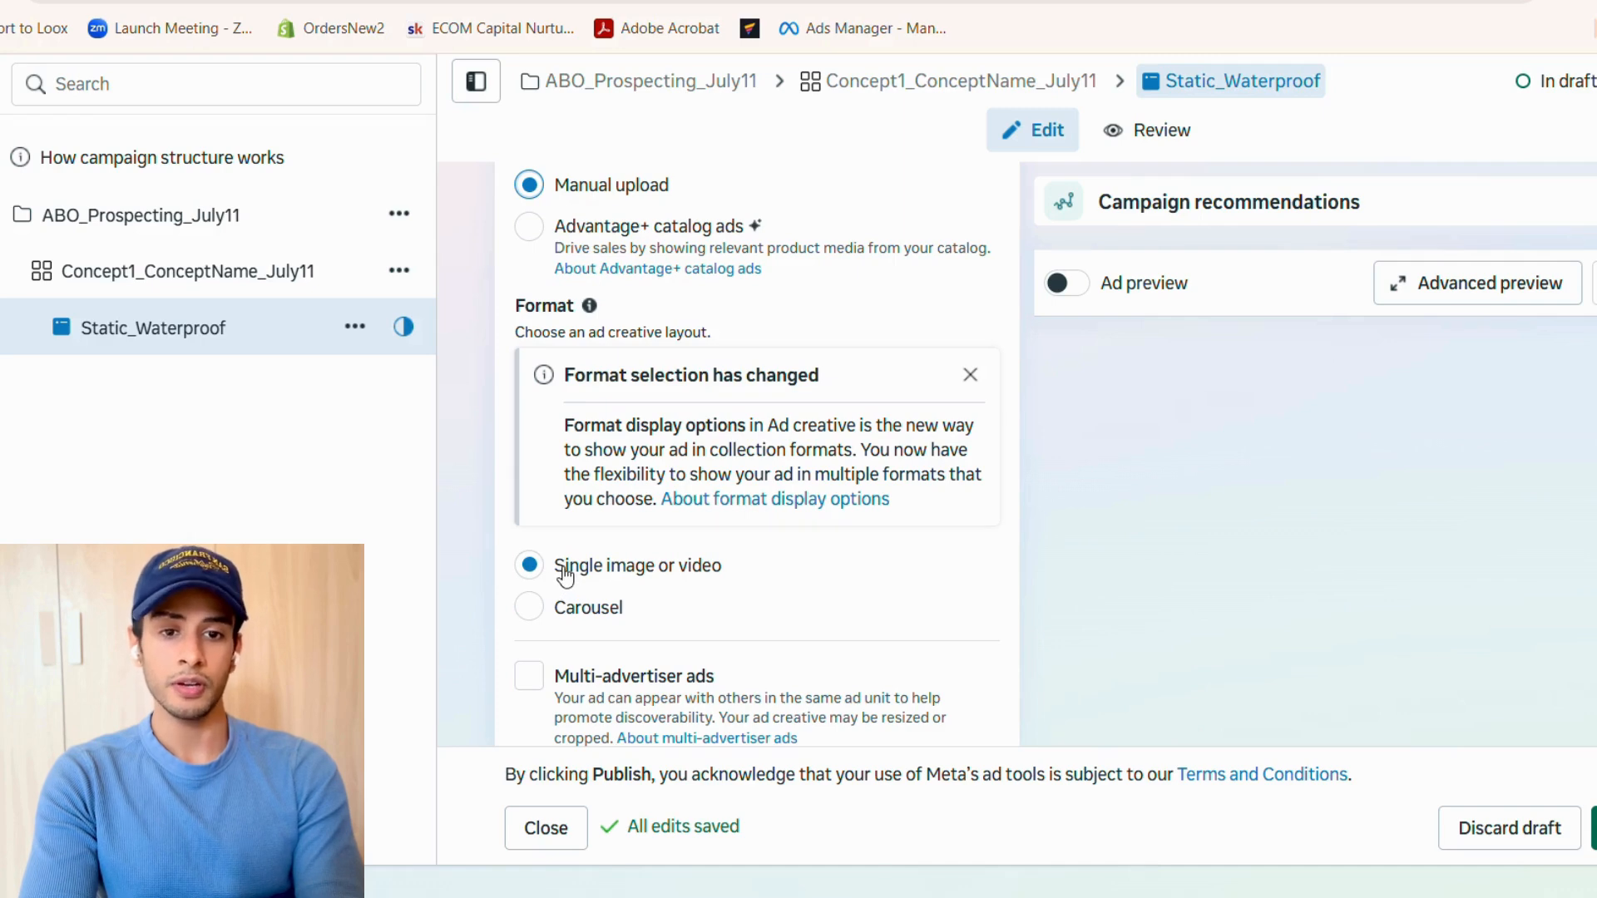
pyautogui.scroll(-3, 564, 574)
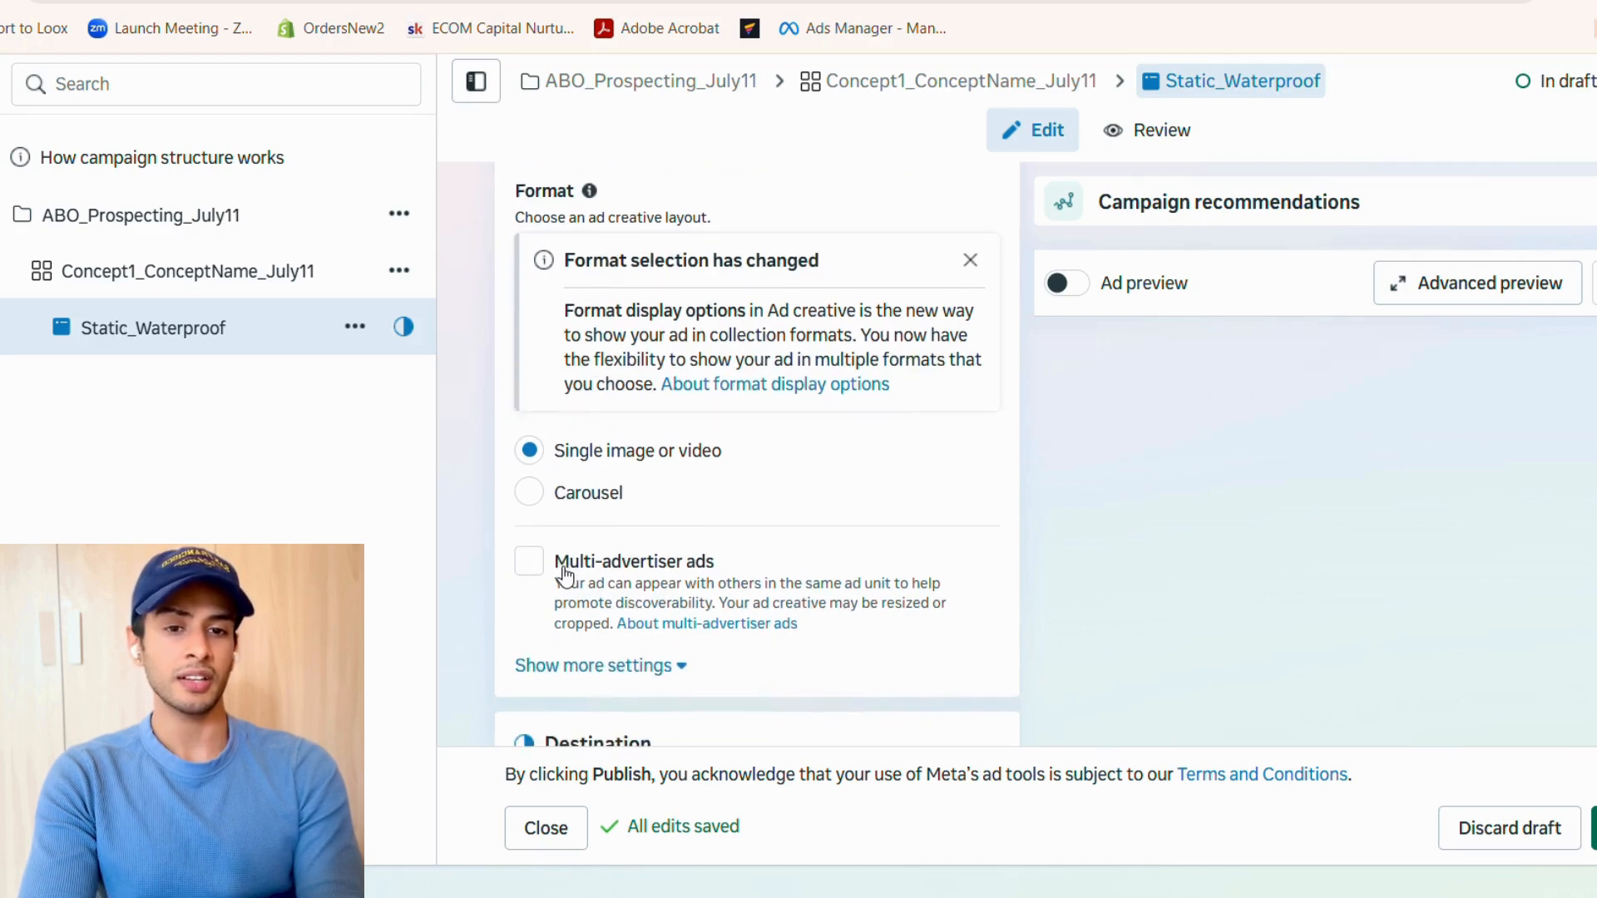
pyautogui.click(530, 471)
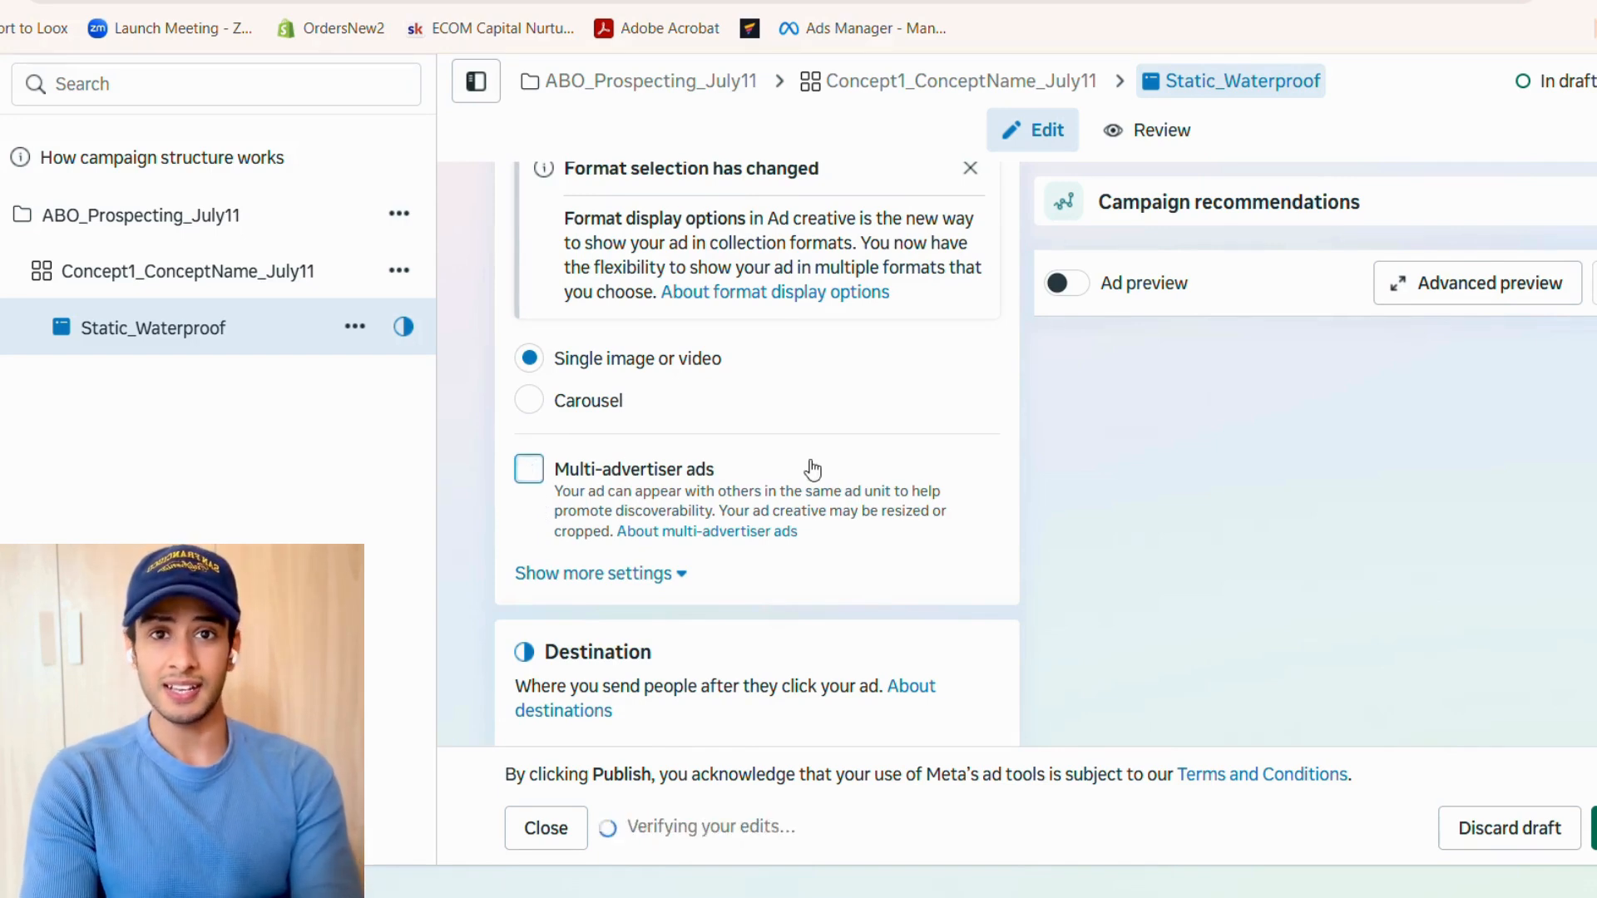
# - Examine the ad's main destination, website URL, display link and personalized destination settings
pyautogui.scroll(-2, 813, 468)
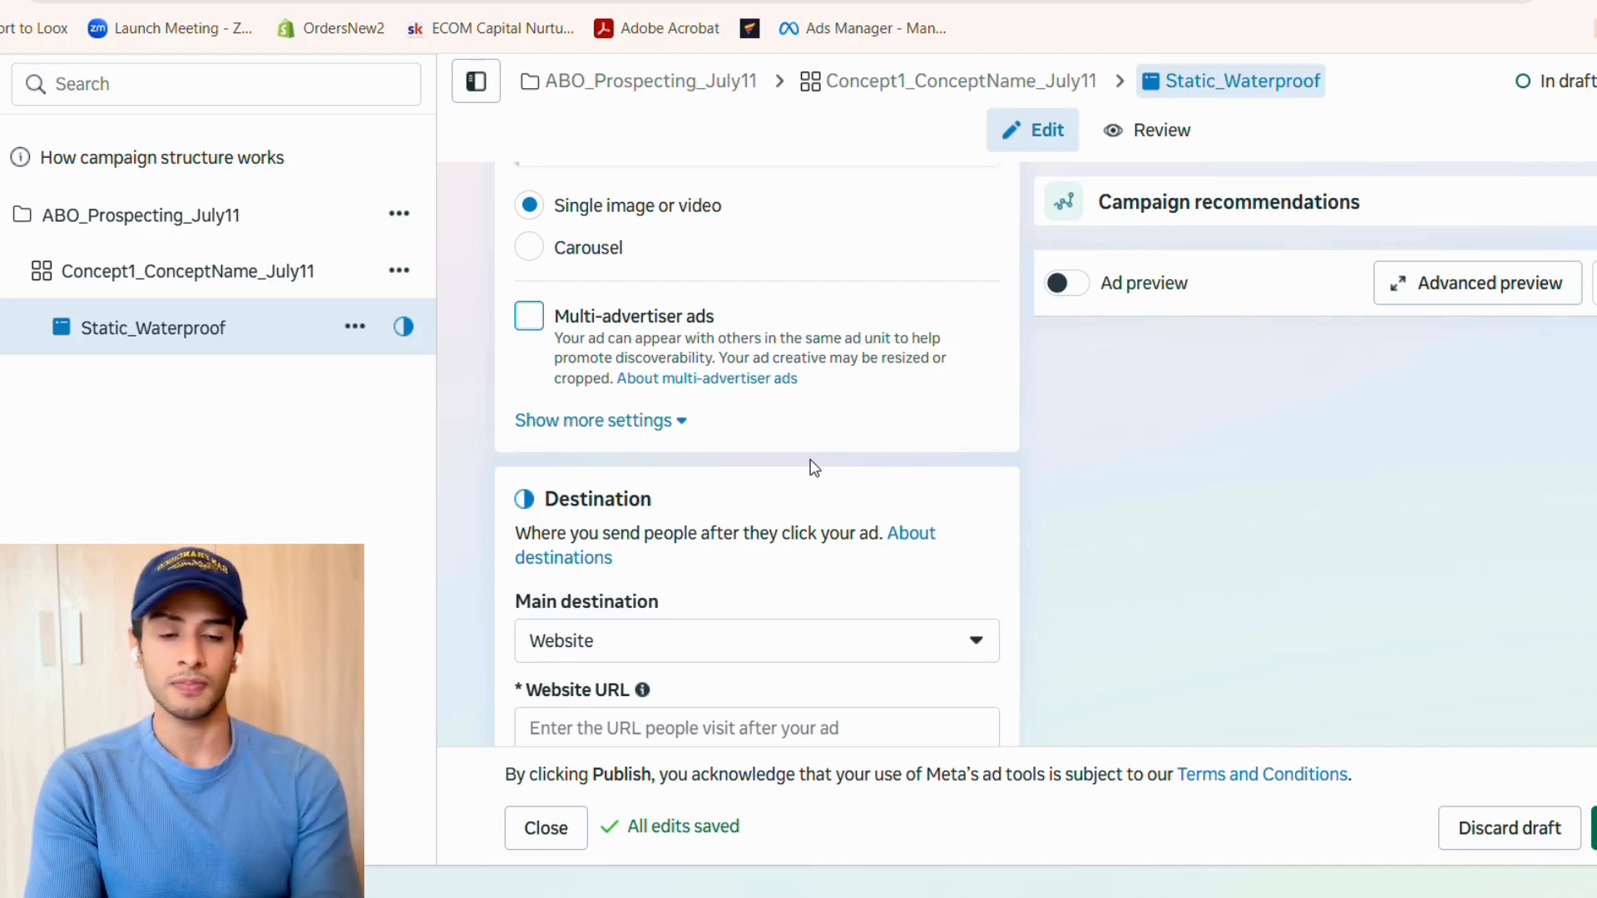
pyautogui.scroll(-4, 814, 468)
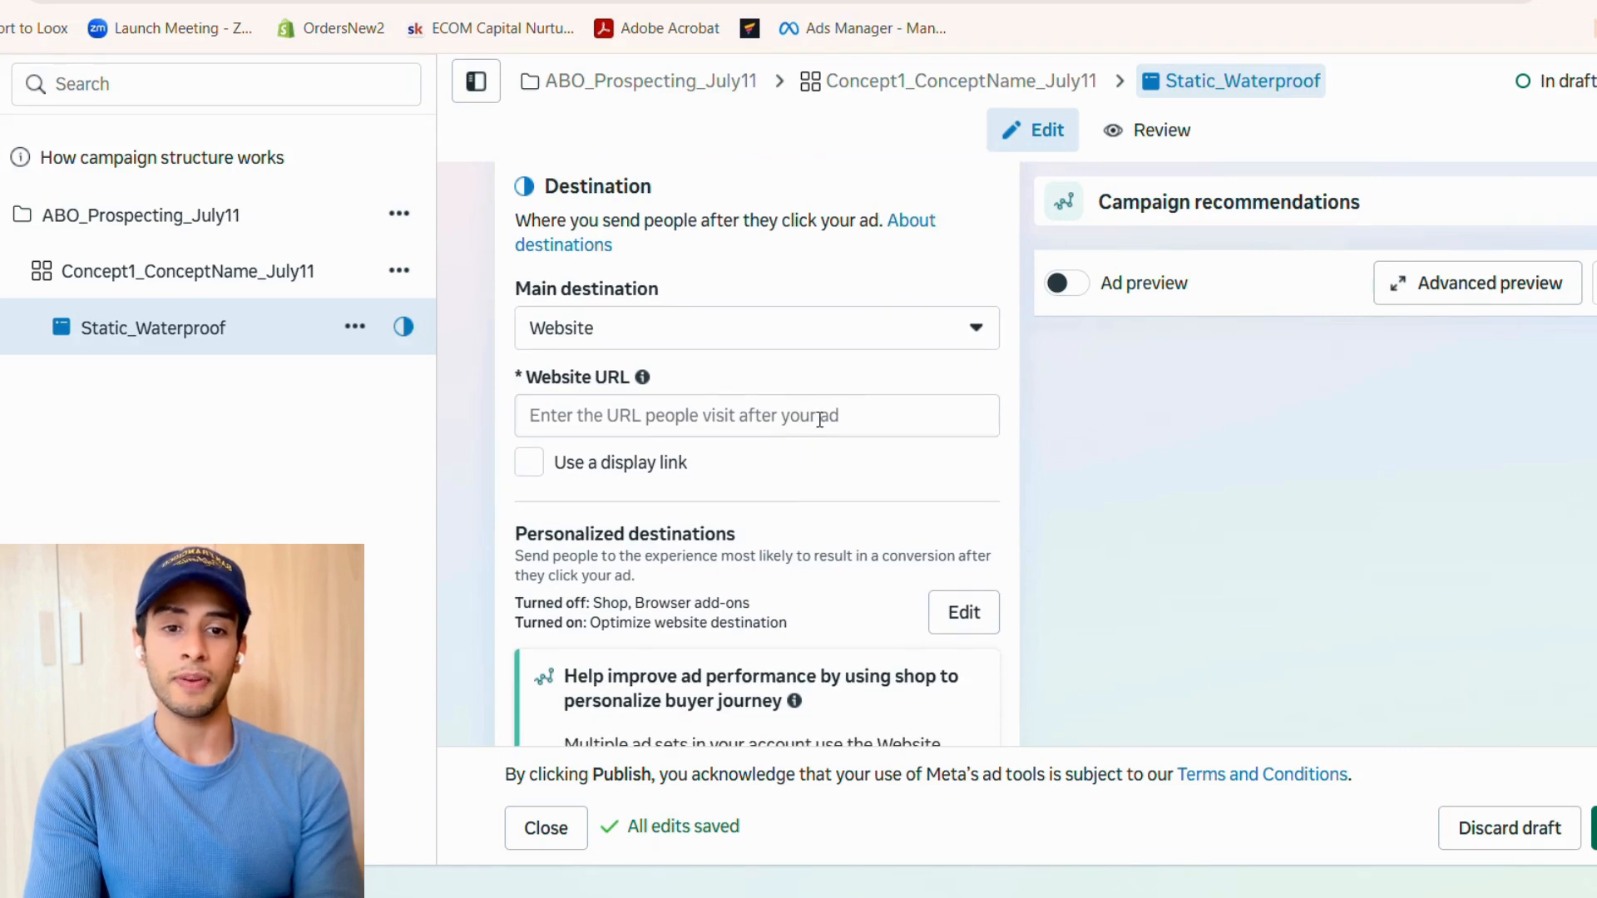
pyautogui.scroll(-1, 821, 420)
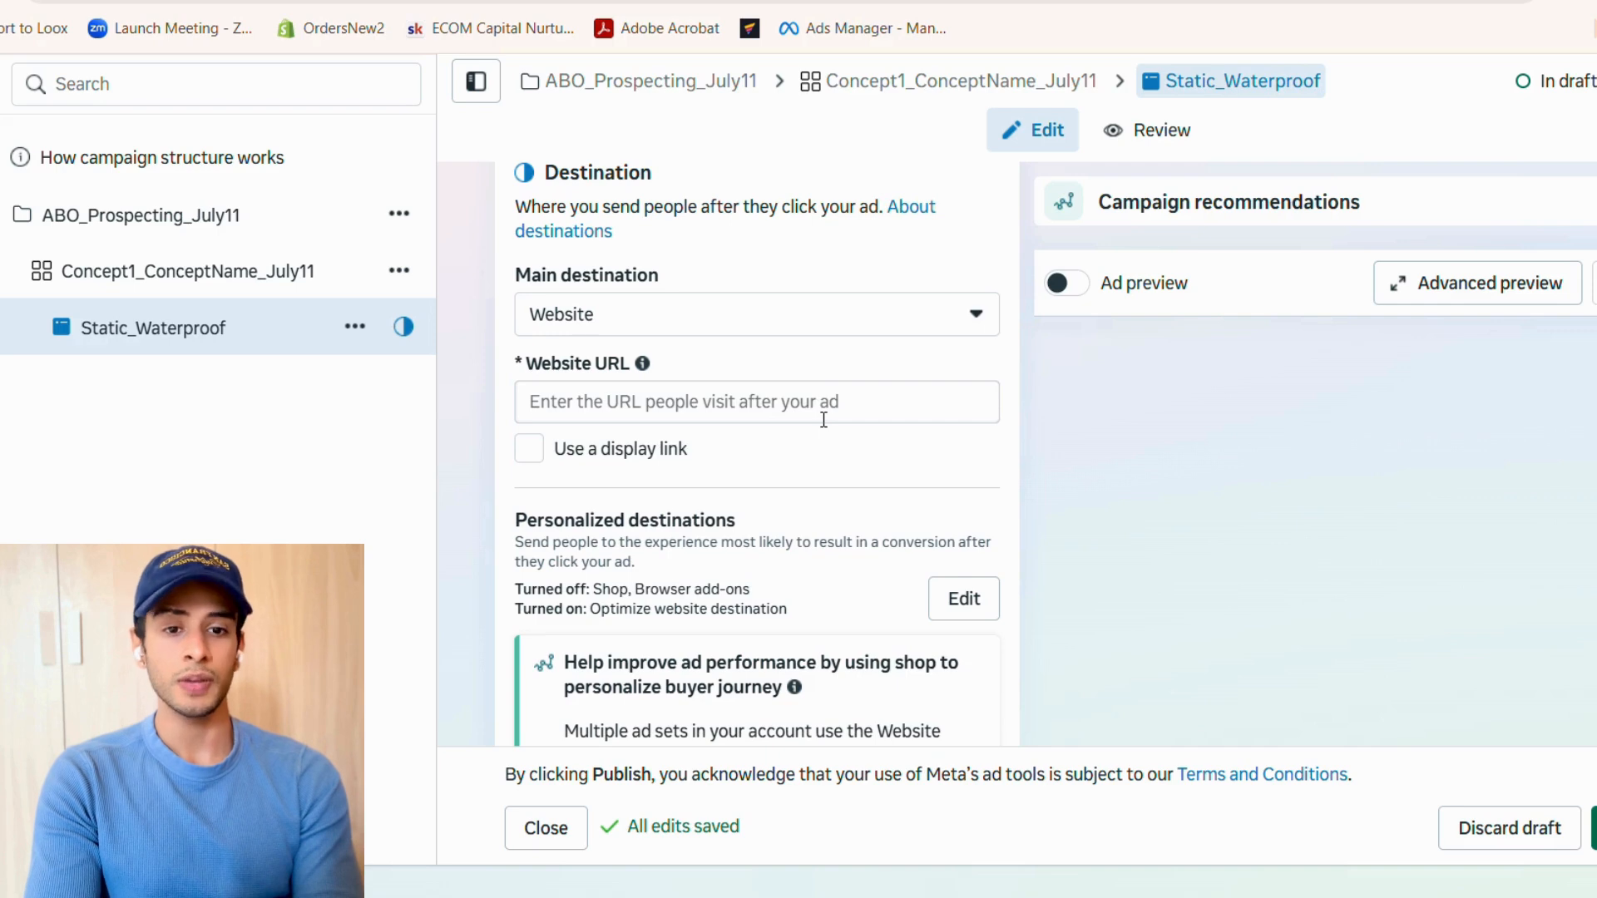
pyautogui.scroll(-1, 823, 420)
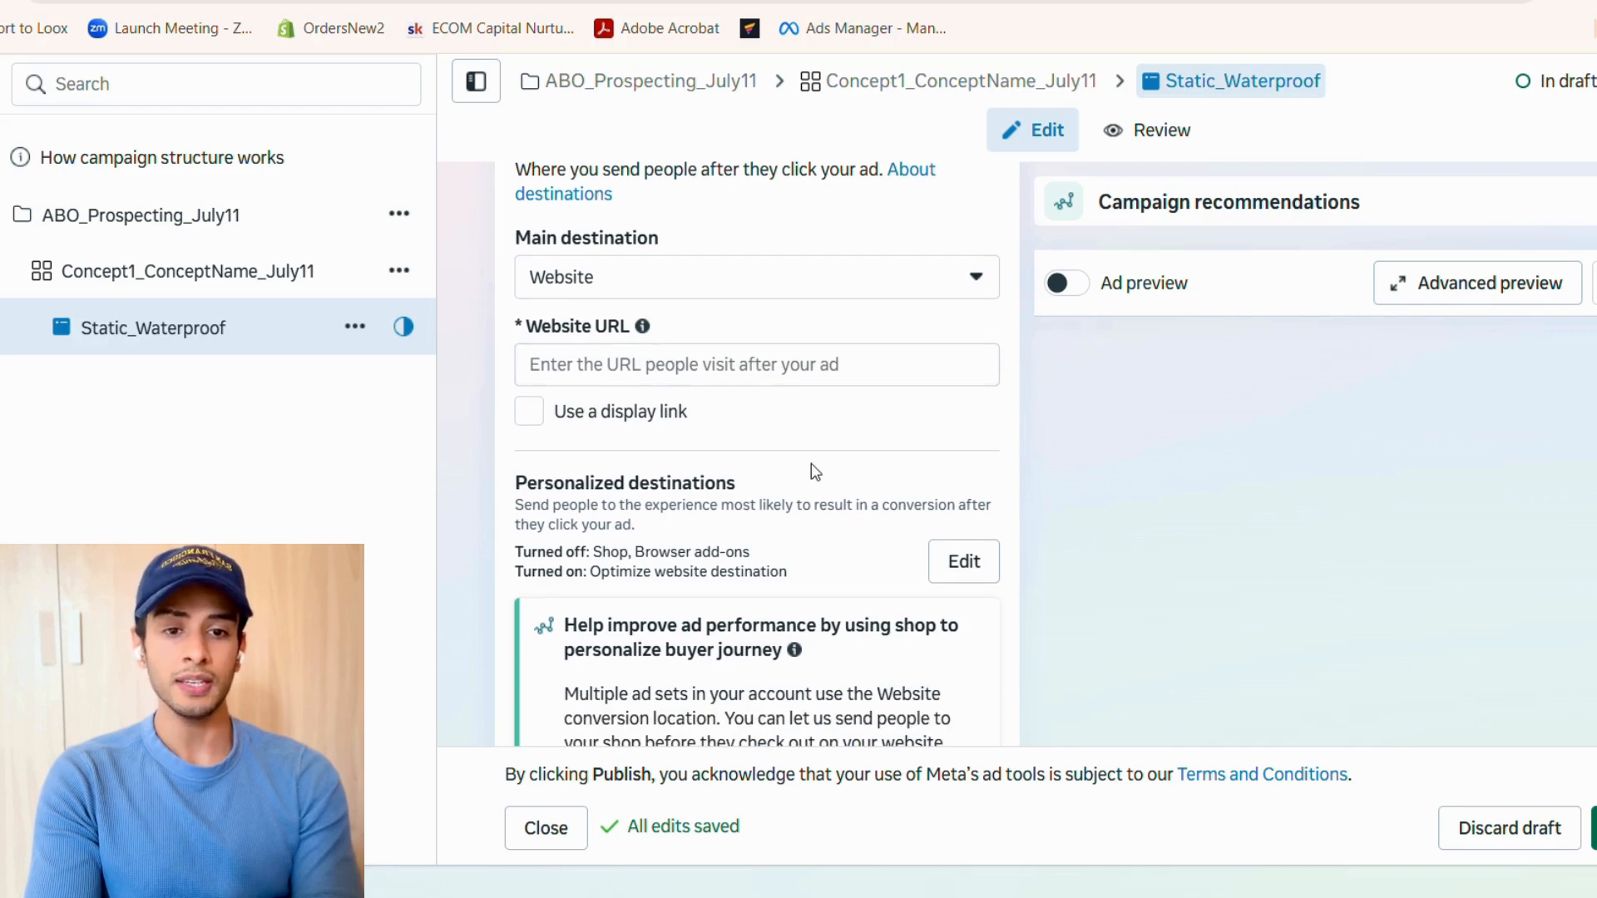
pyautogui.scroll(3, 815, 470)
pyautogui.scroll(-2, 814, 470)
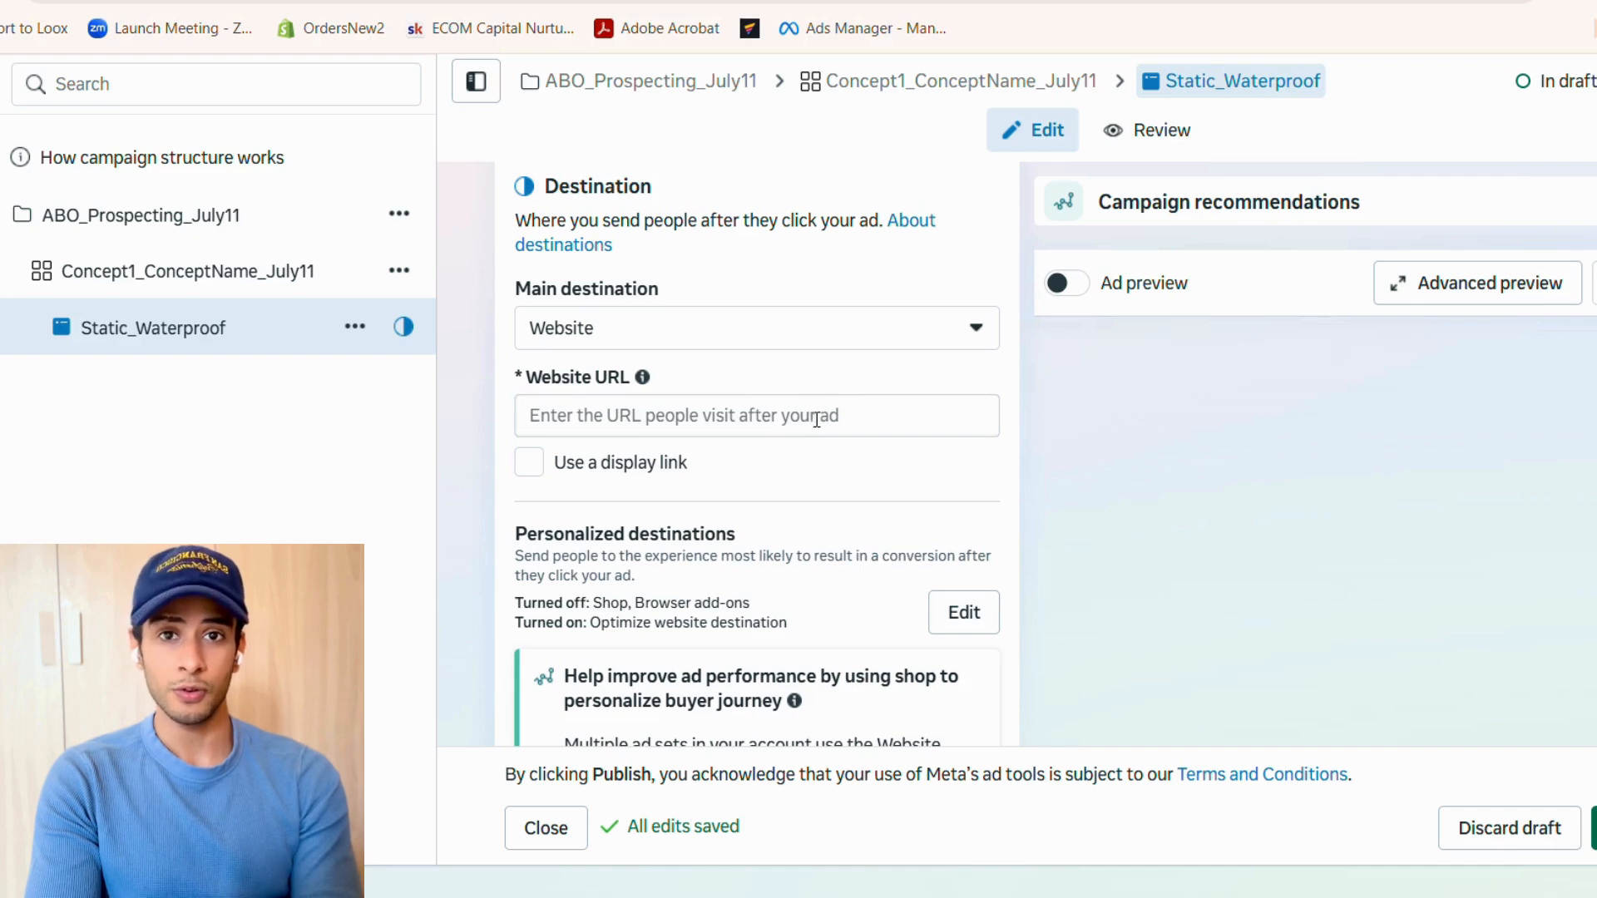
pyautogui.scroll(-2, 819, 422)
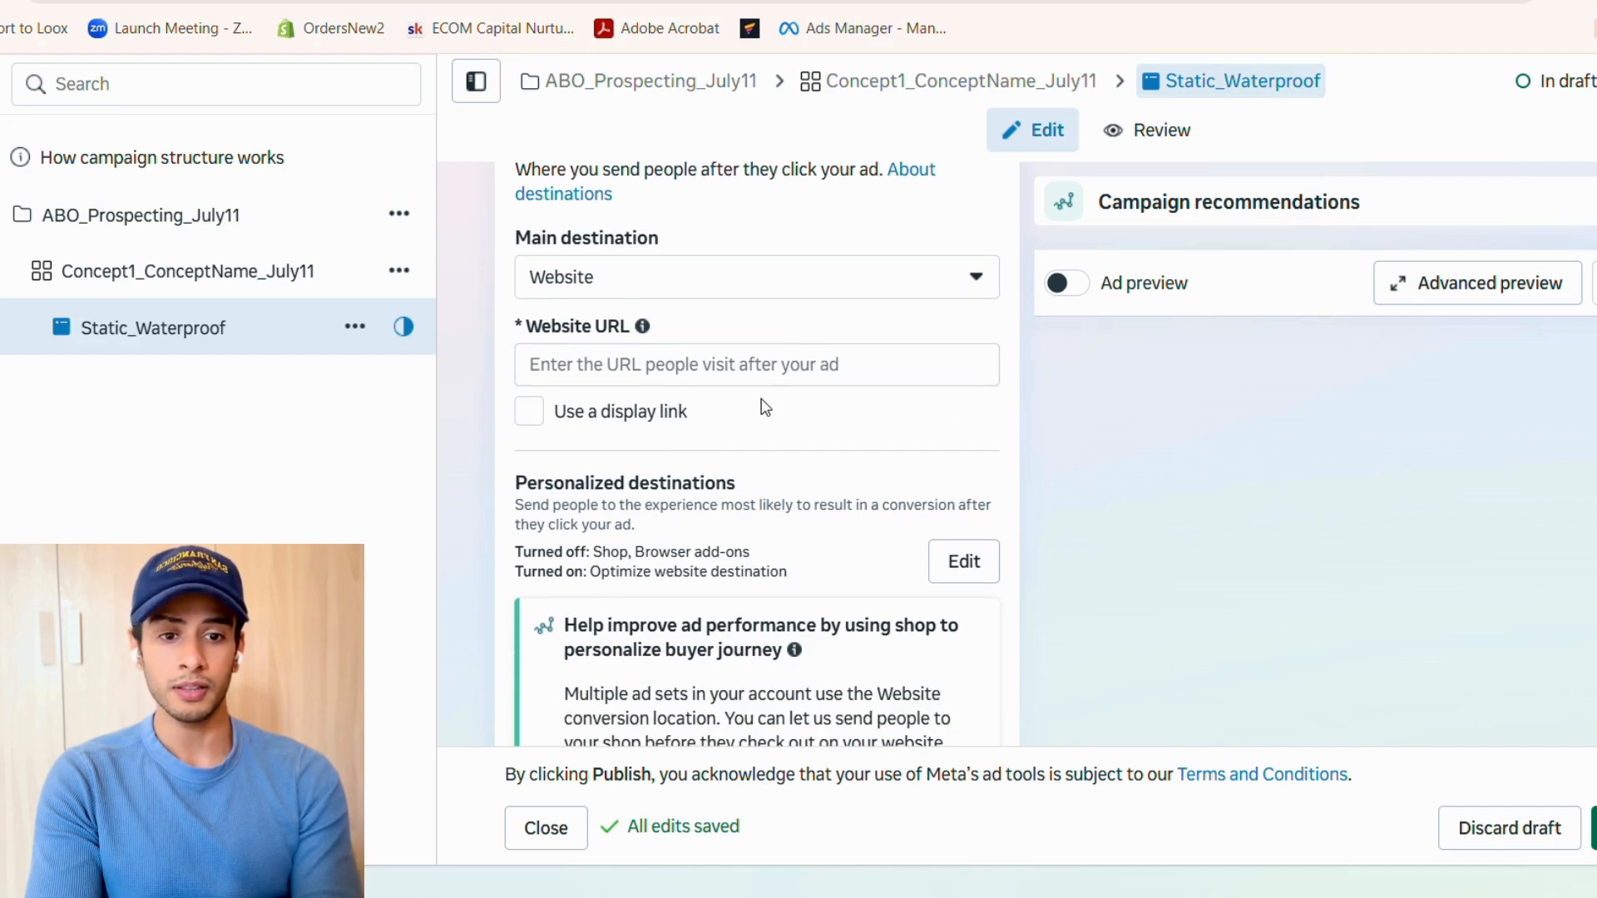
pyautogui.scroll(-7, 812, 467)
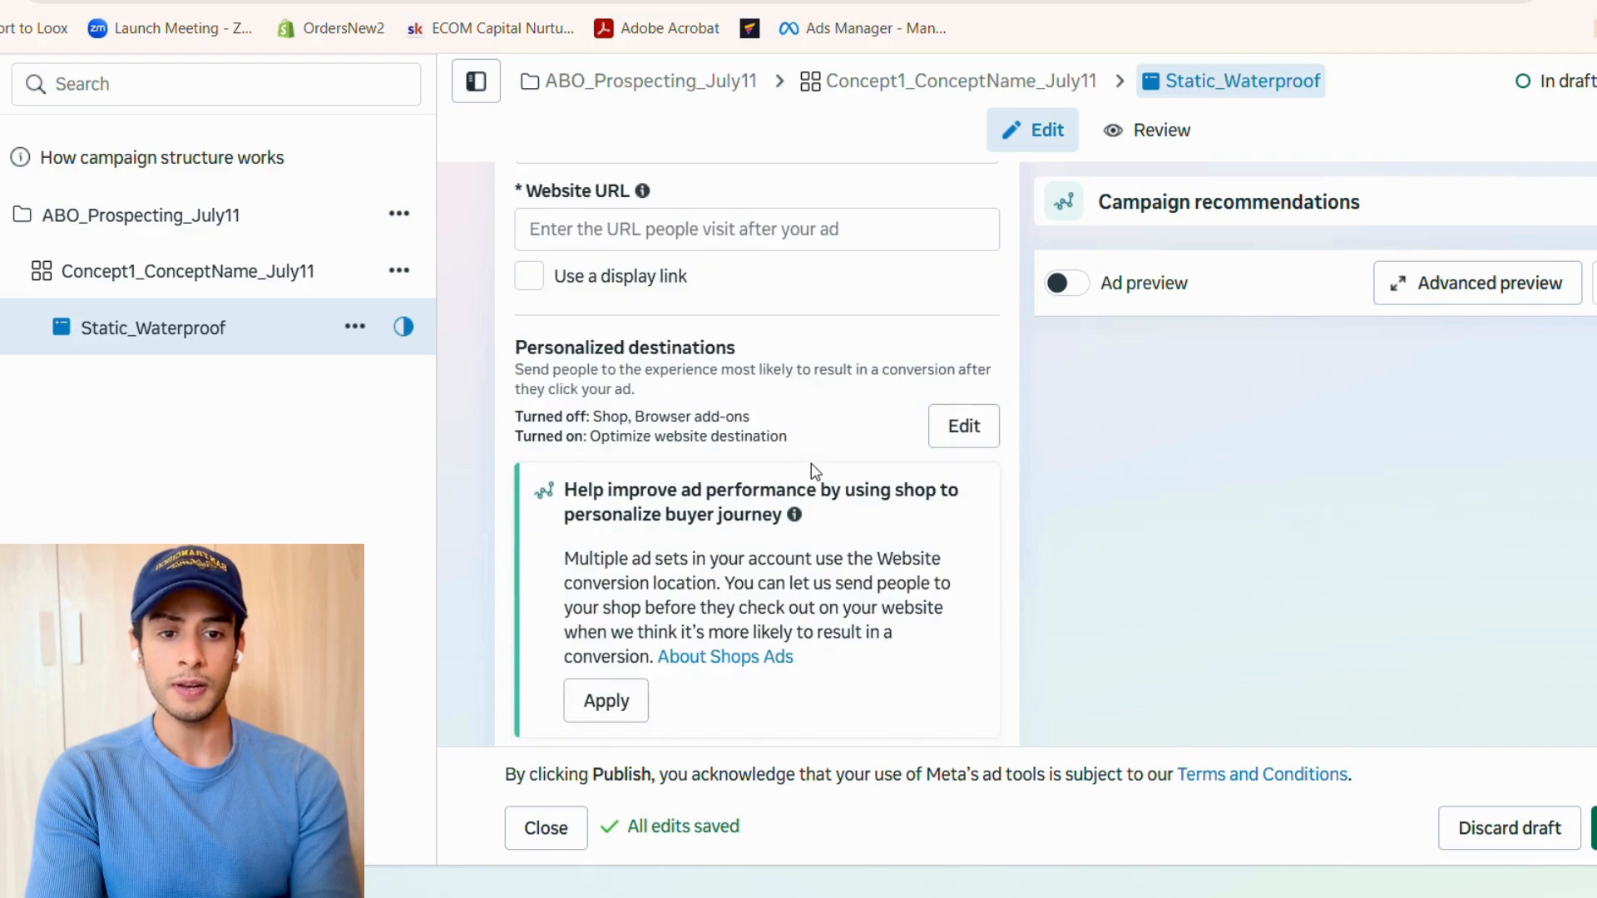
pyautogui.scroll(3, 813, 465)
pyautogui.scroll(-5, 813, 465)
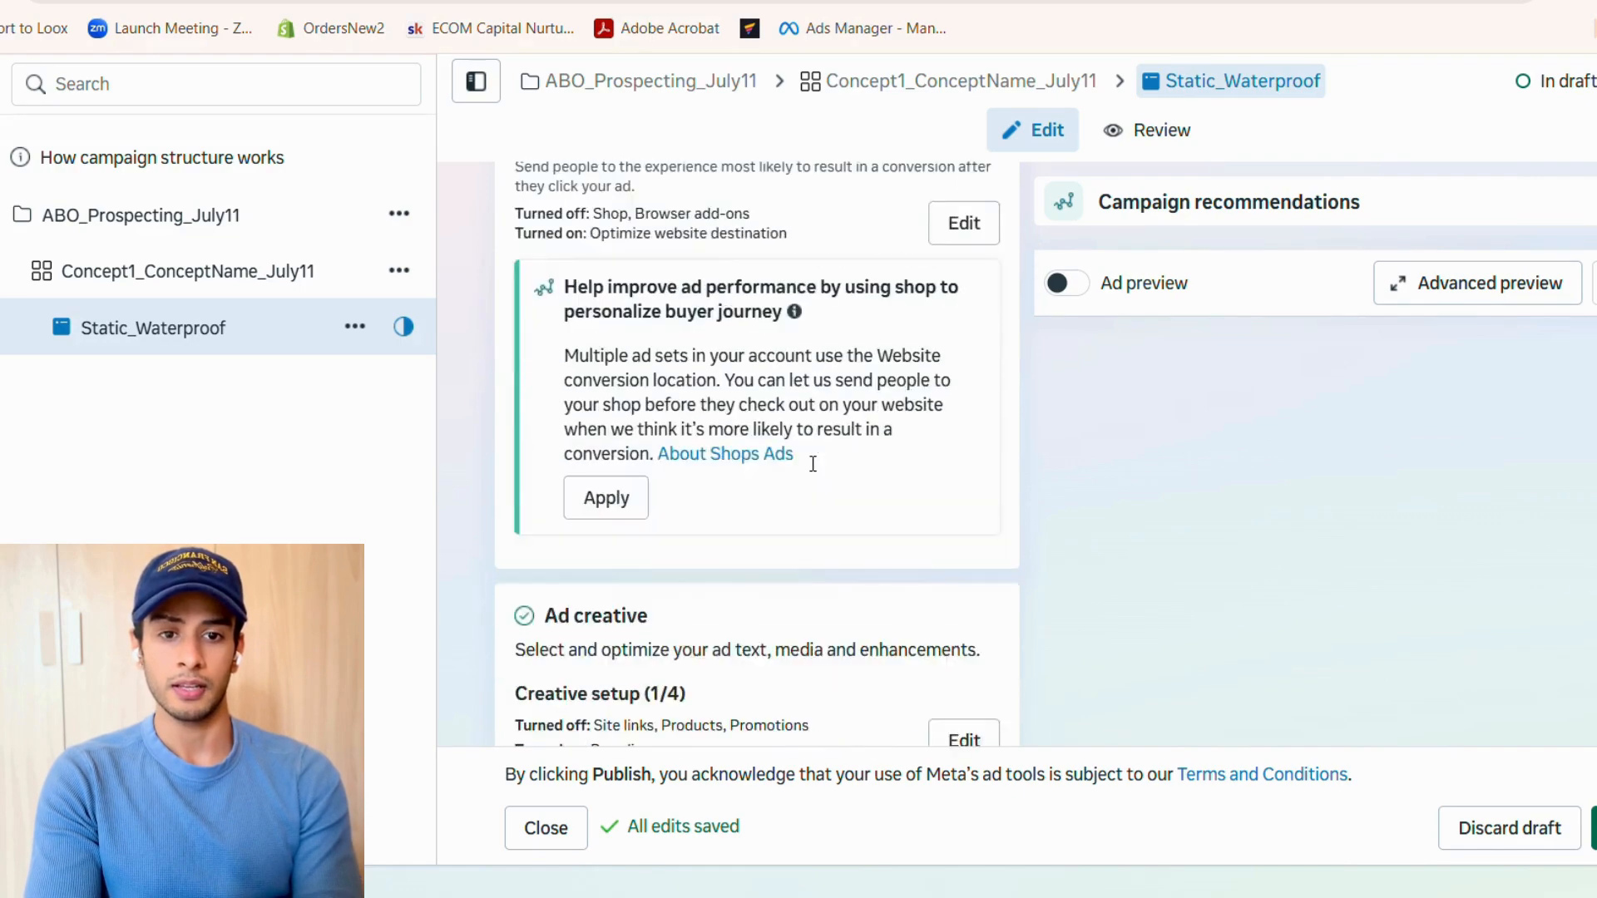
# - Add the 1080 × 1080 Black Friday "New Hiking Arrivals" picture from the Instagram images as the ad's media and continue to Creative setup
pyautogui.scroll(-8, 813, 463)
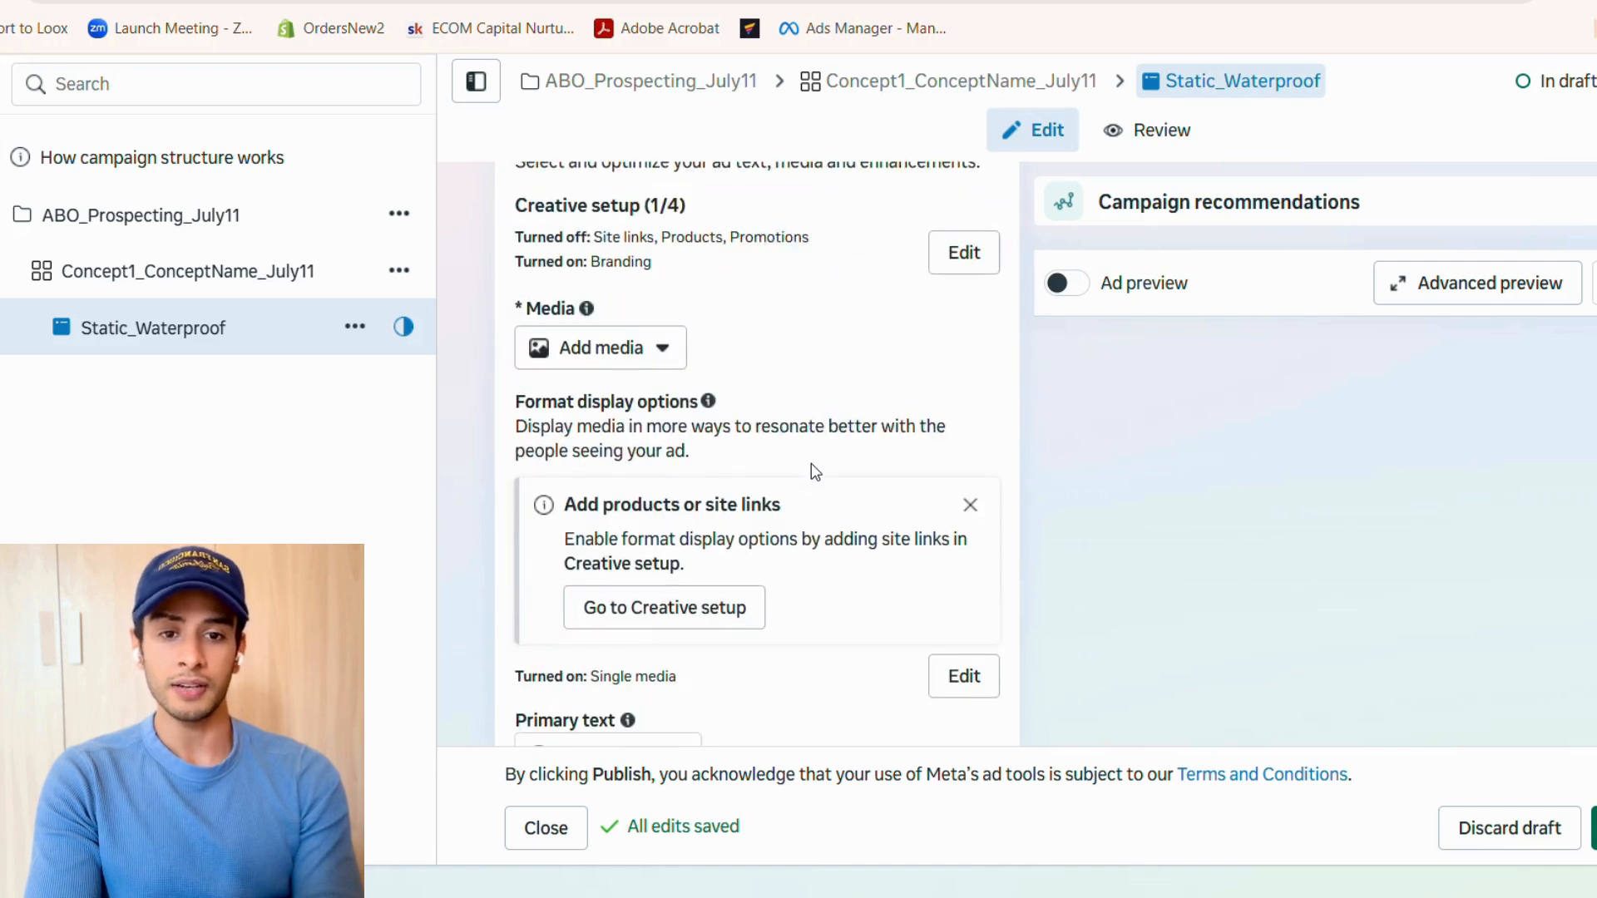
pyautogui.click(626, 372)
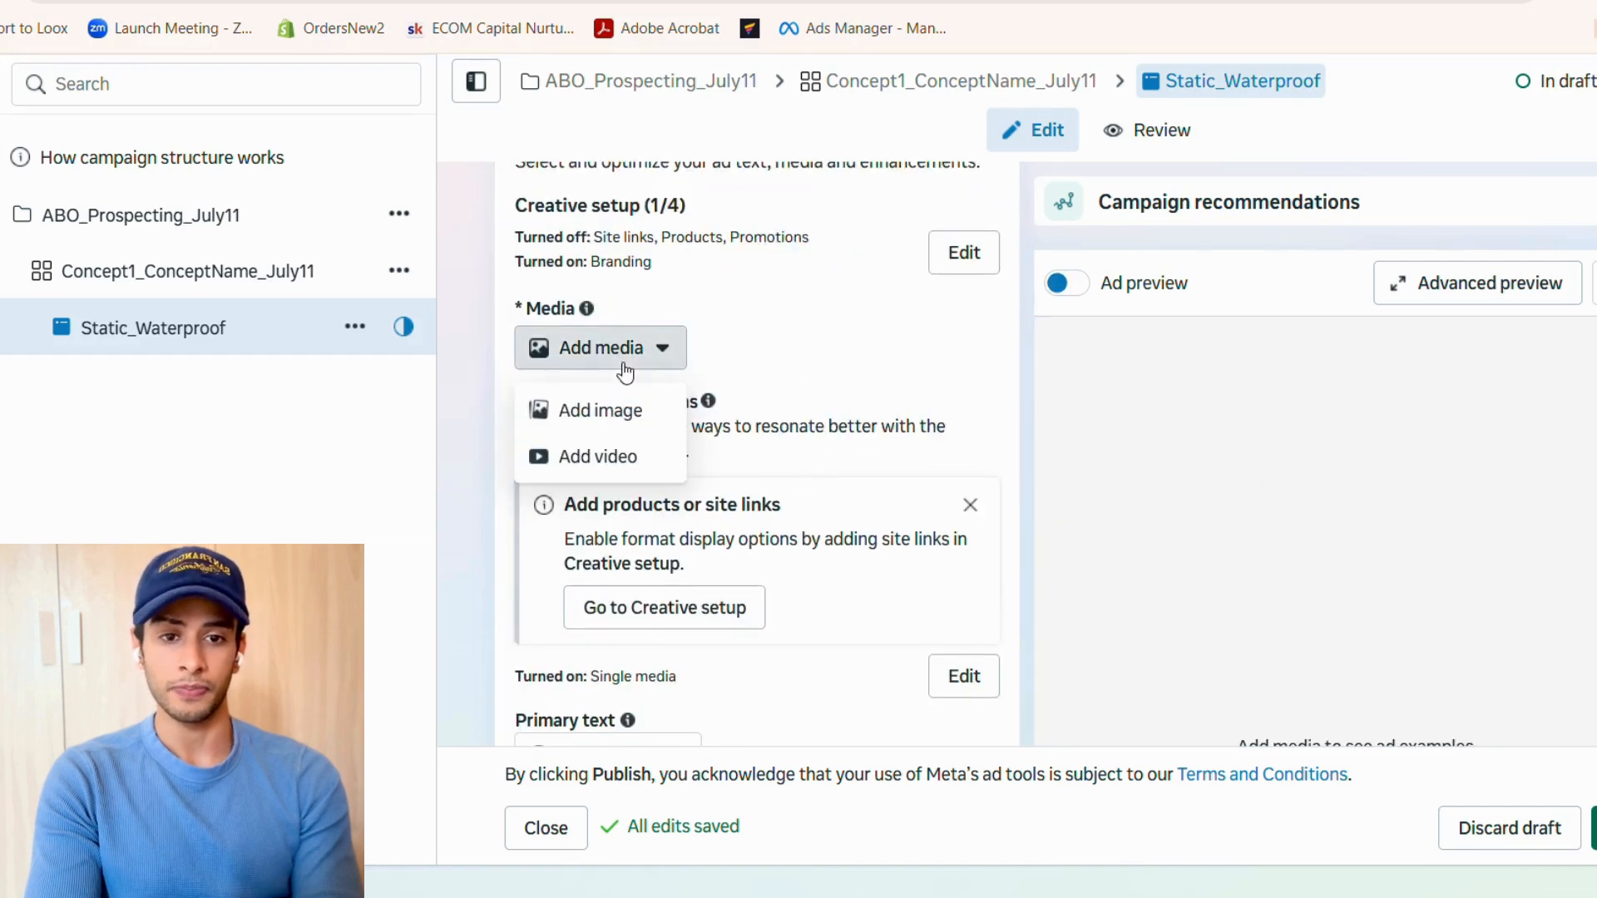
pyautogui.click(647, 412)
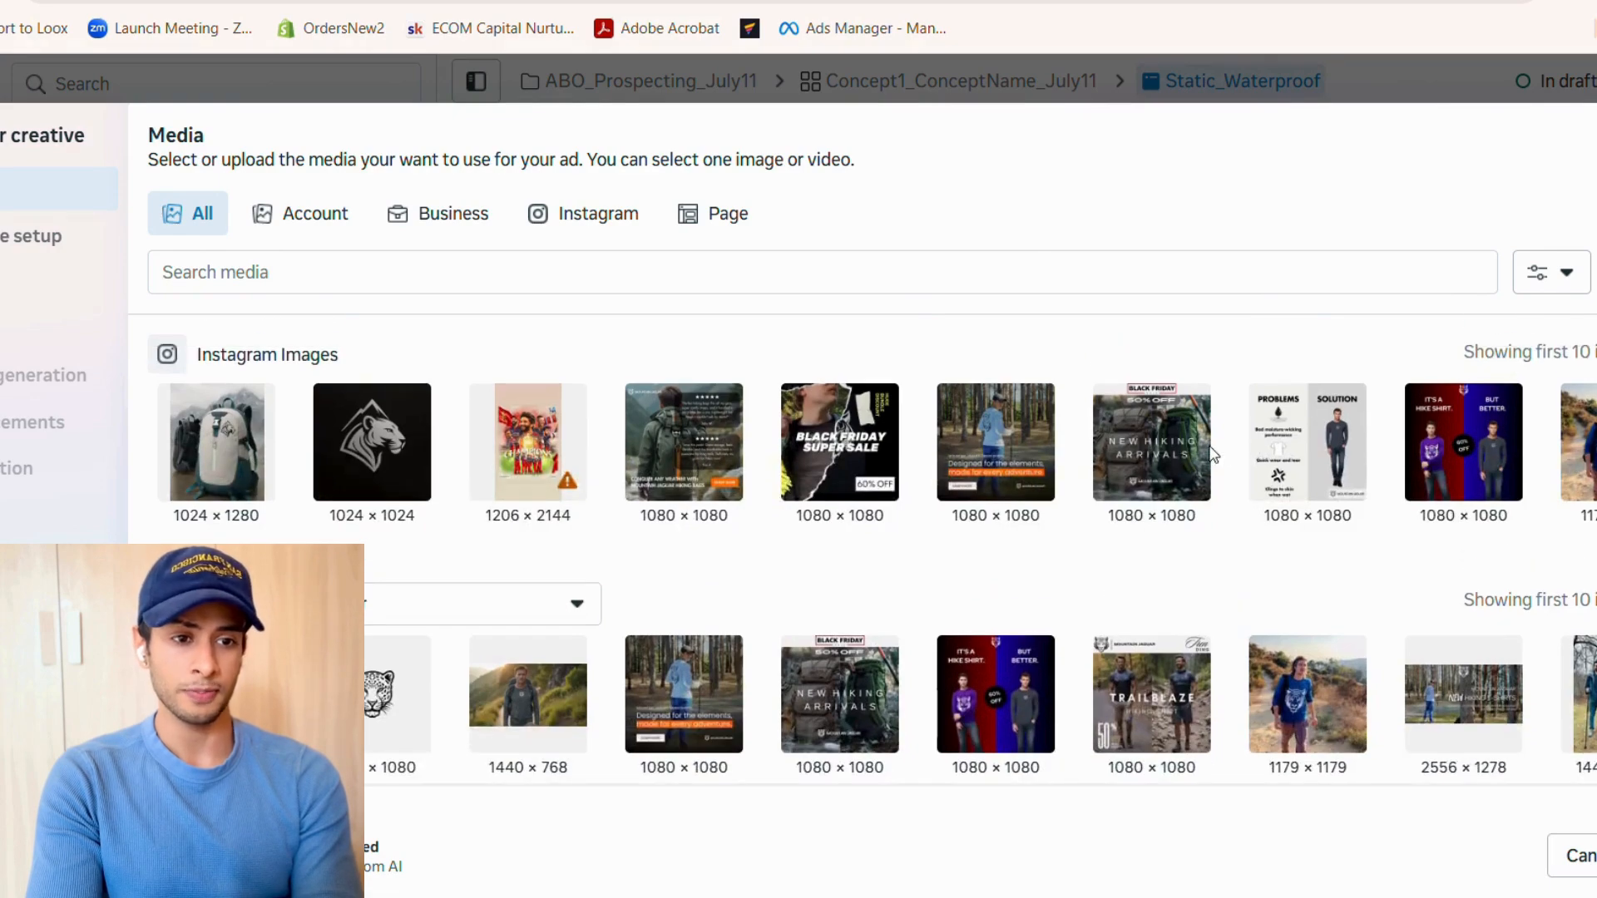
pyautogui.click(1209, 454)
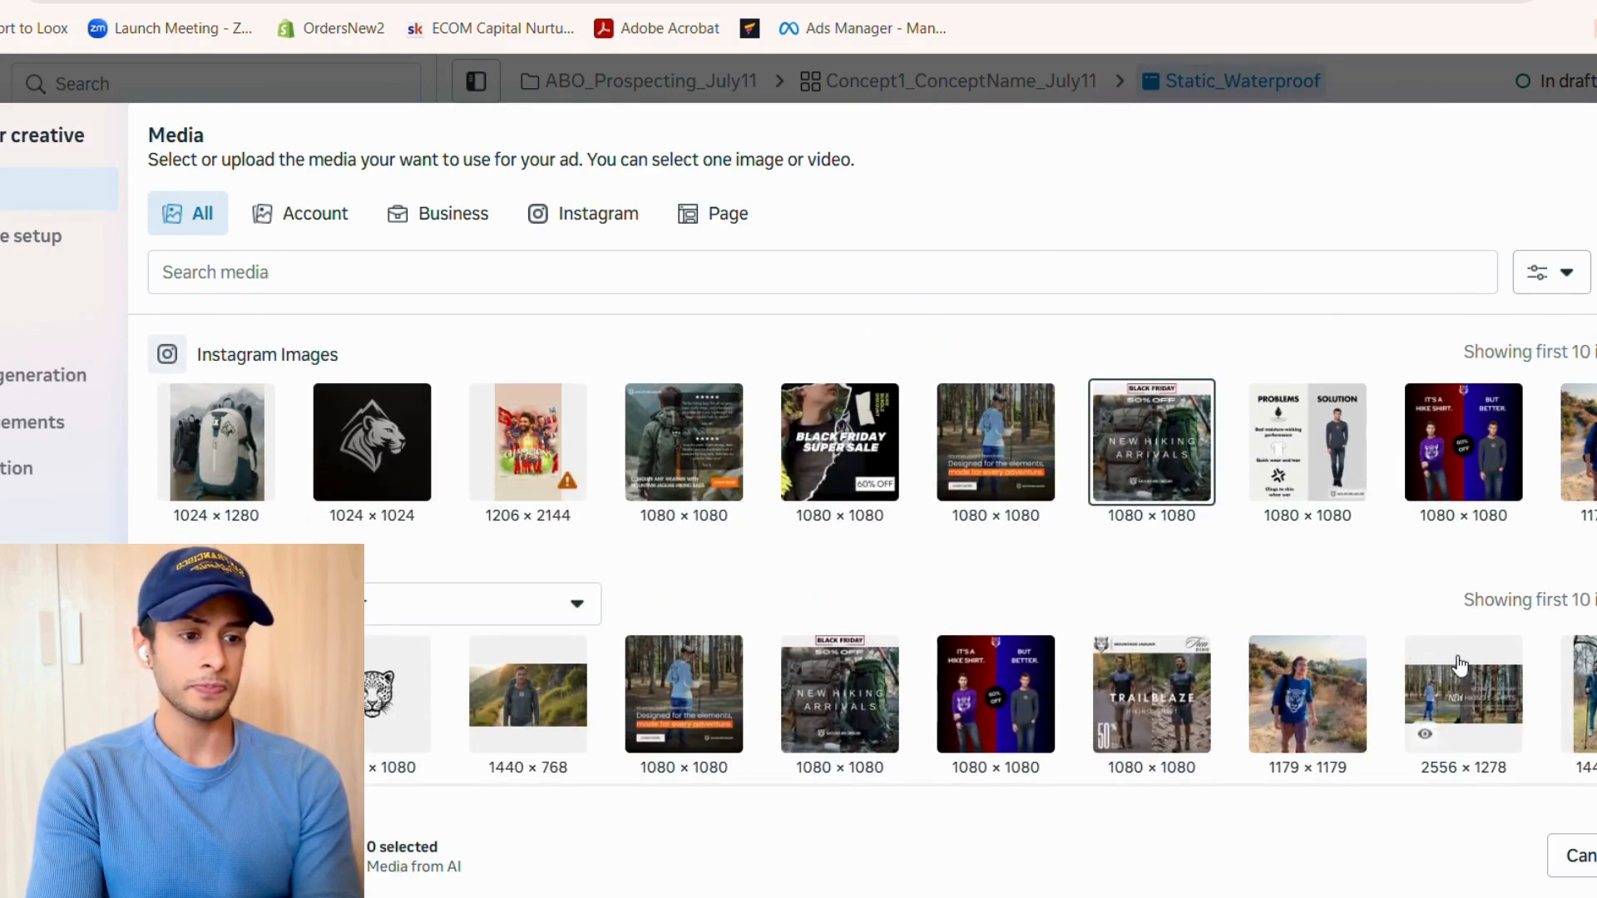
pyautogui.click(1575, 855)
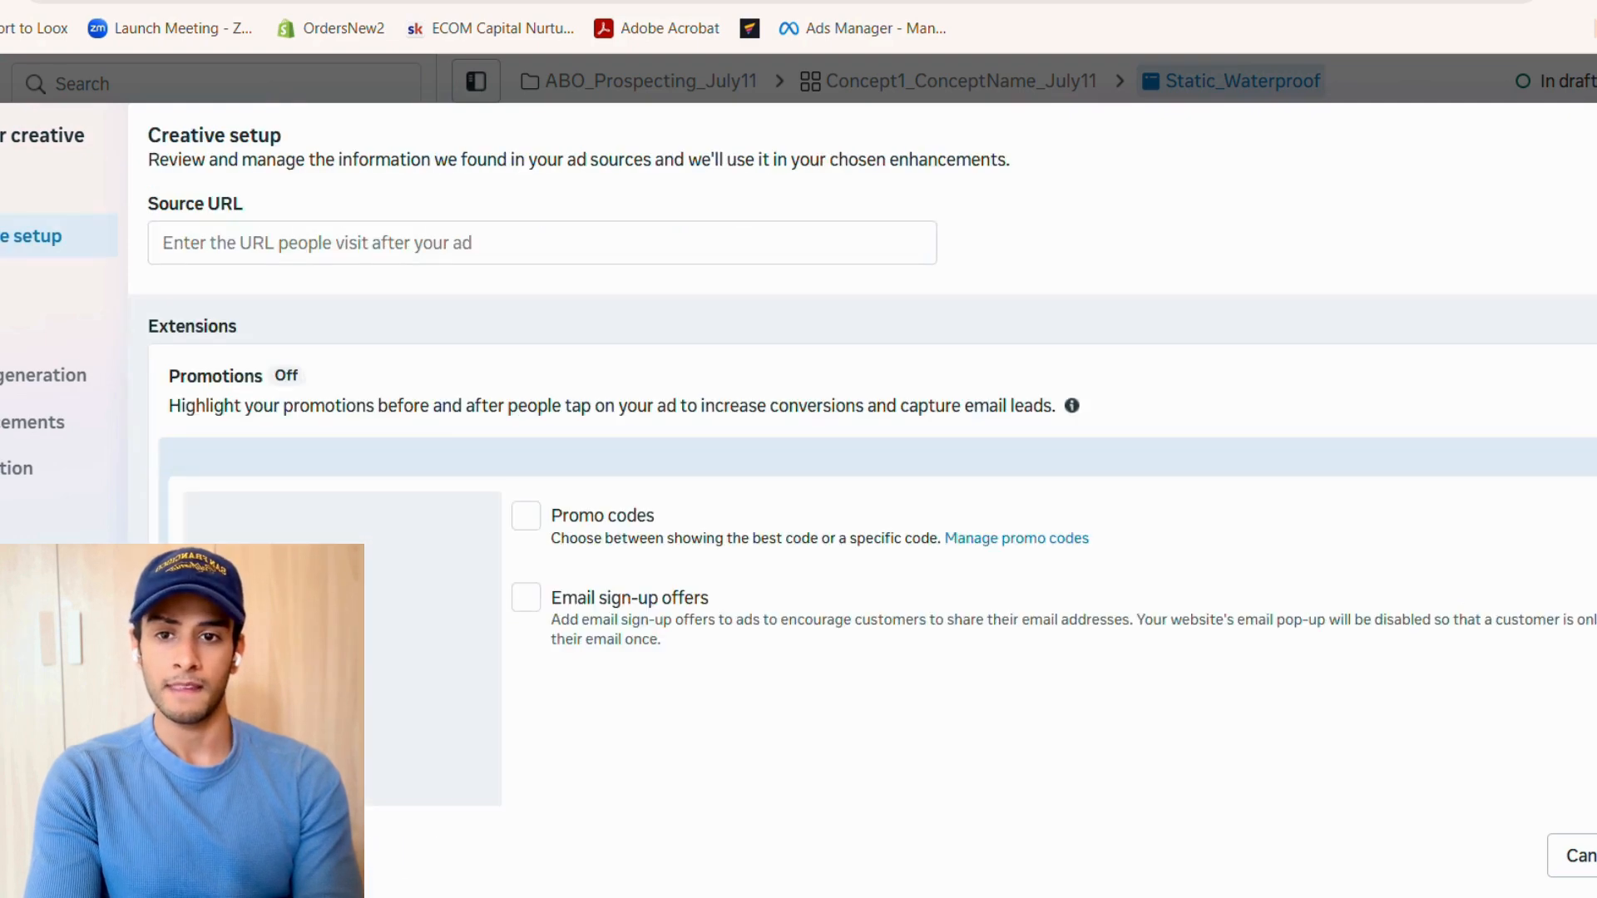
# - Examine the promotions, branding, site links and products extensions, and keep the product catalog set to Not connected
pyautogui.scroll(-10, 657, 399)
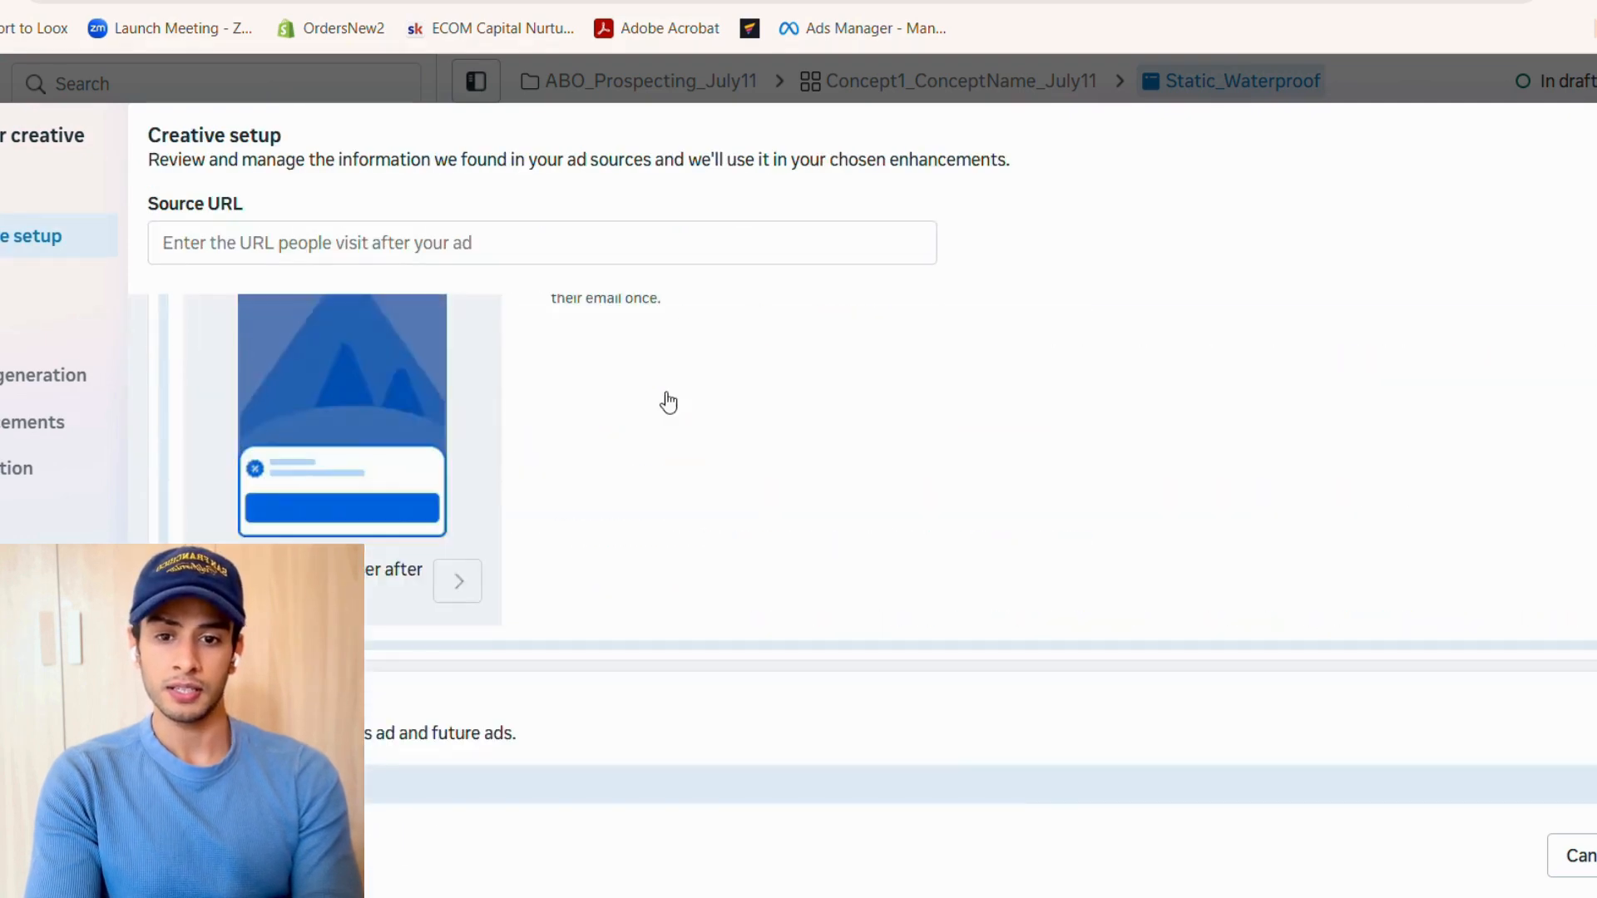
pyautogui.scroll(-15, 833, 471)
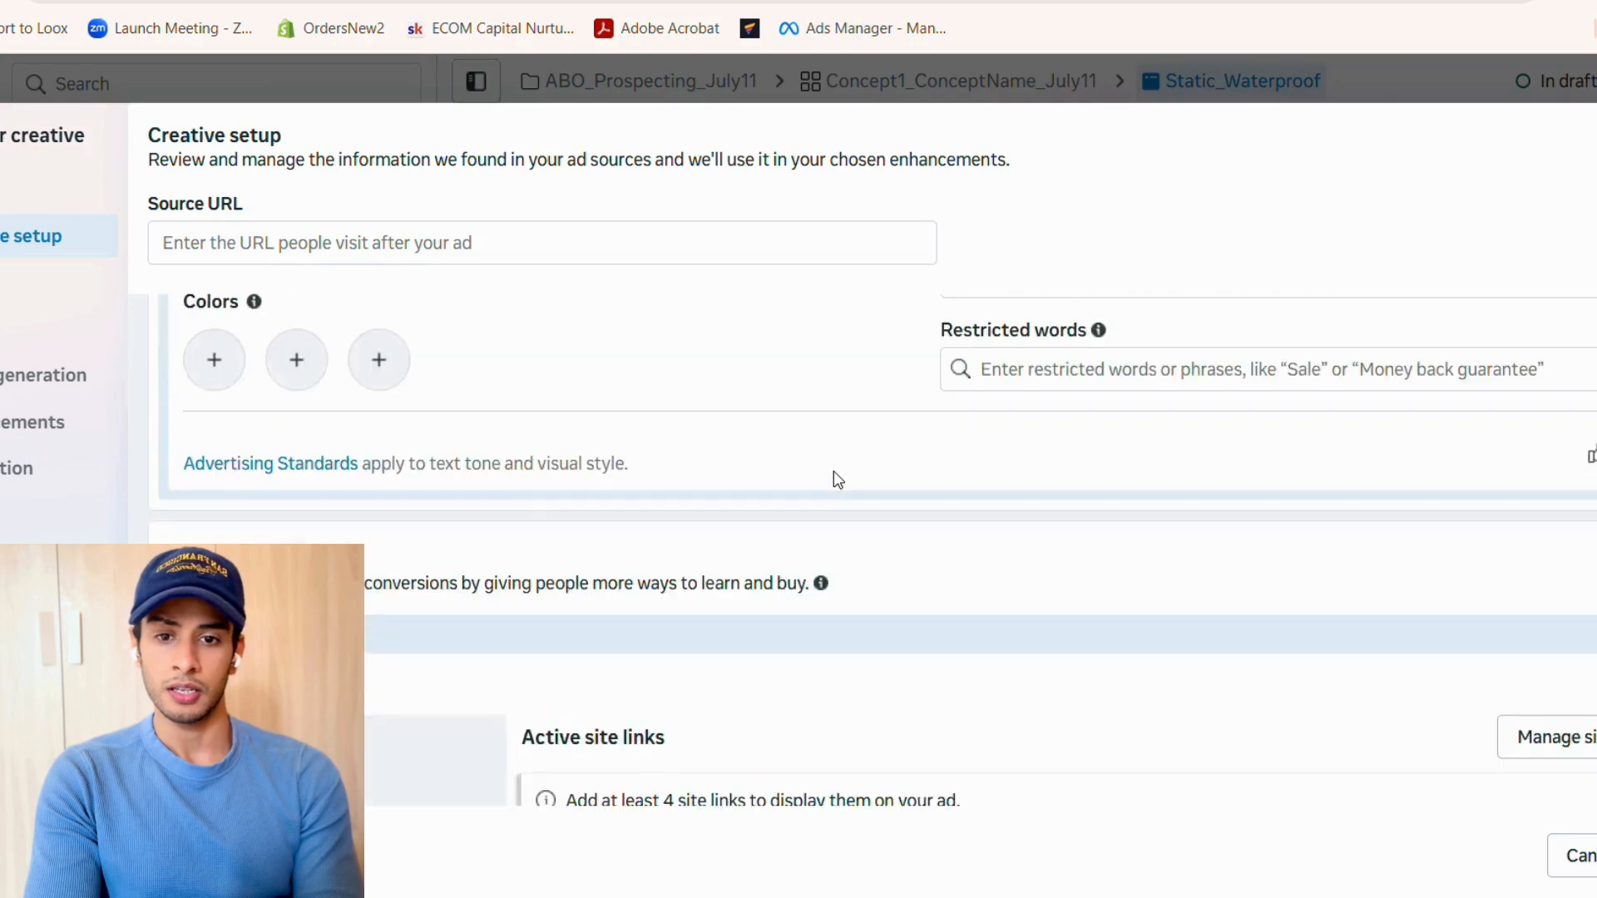
pyautogui.scroll(-15, 833, 471)
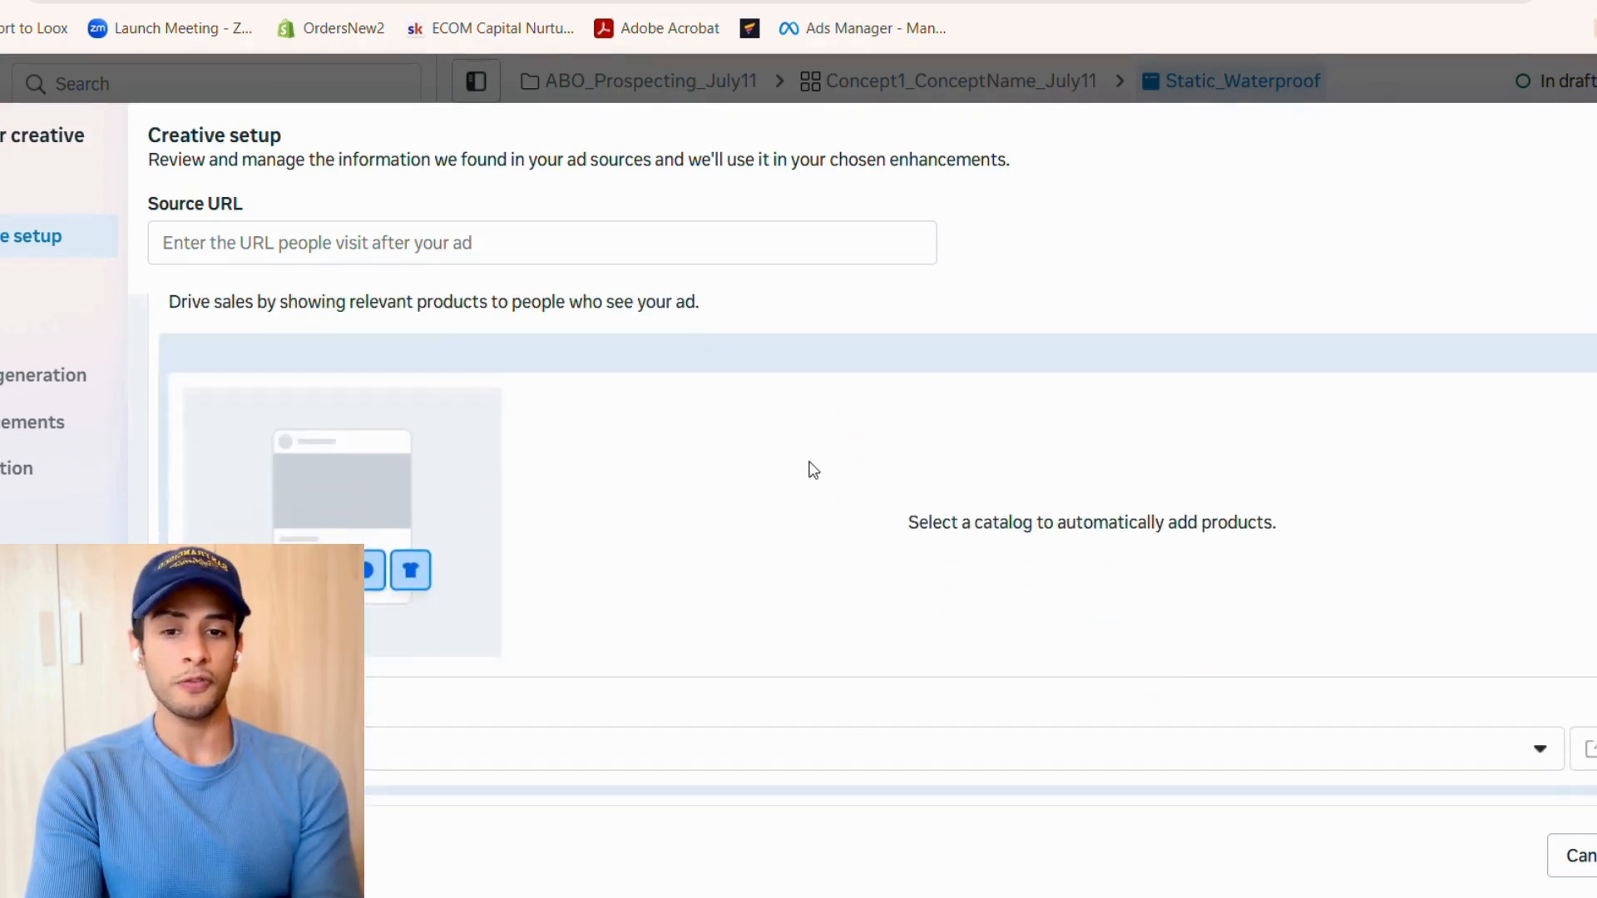
pyautogui.scroll(2, 1034, 381)
pyautogui.scroll(-1, 1151, 385)
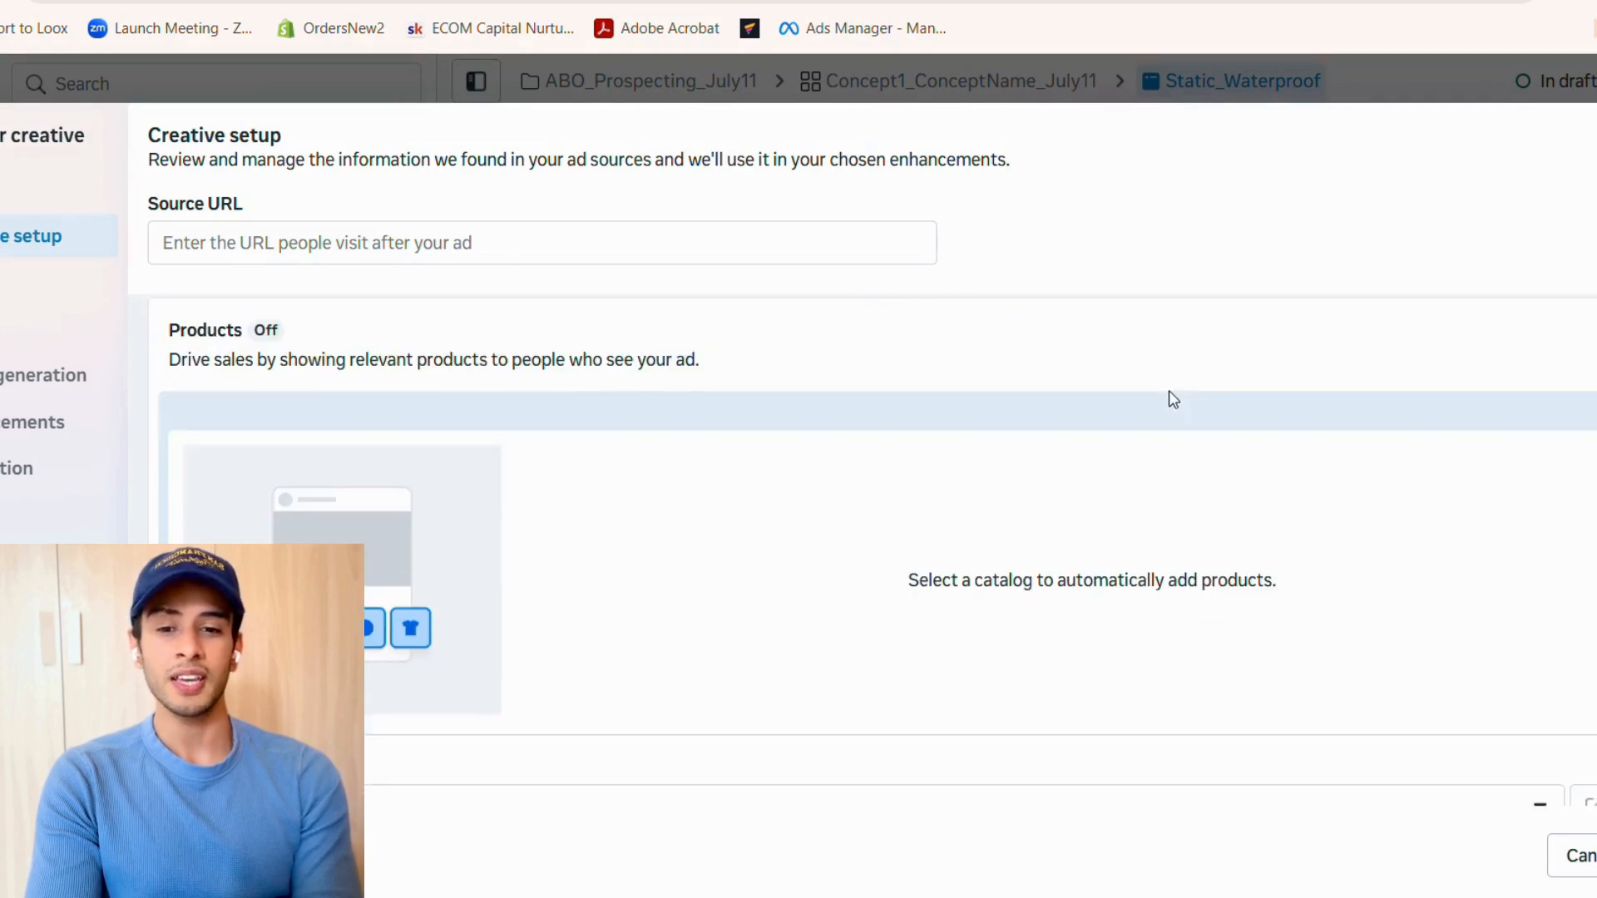
pyautogui.scroll(-1, 1170, 400)
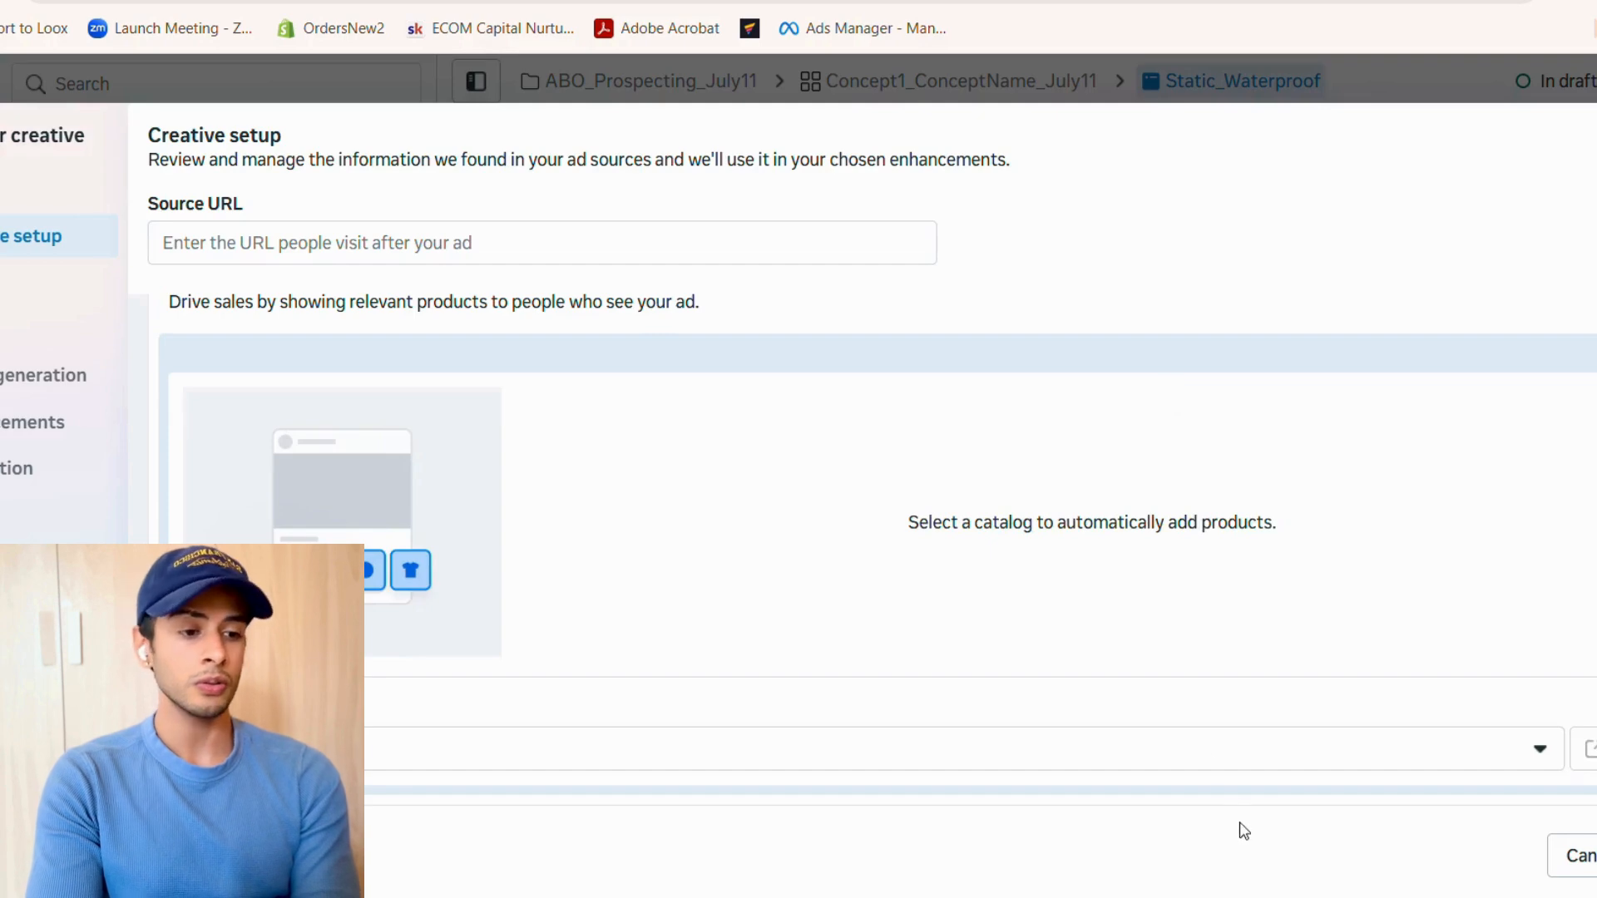
pyautogui.click(1296, 751)
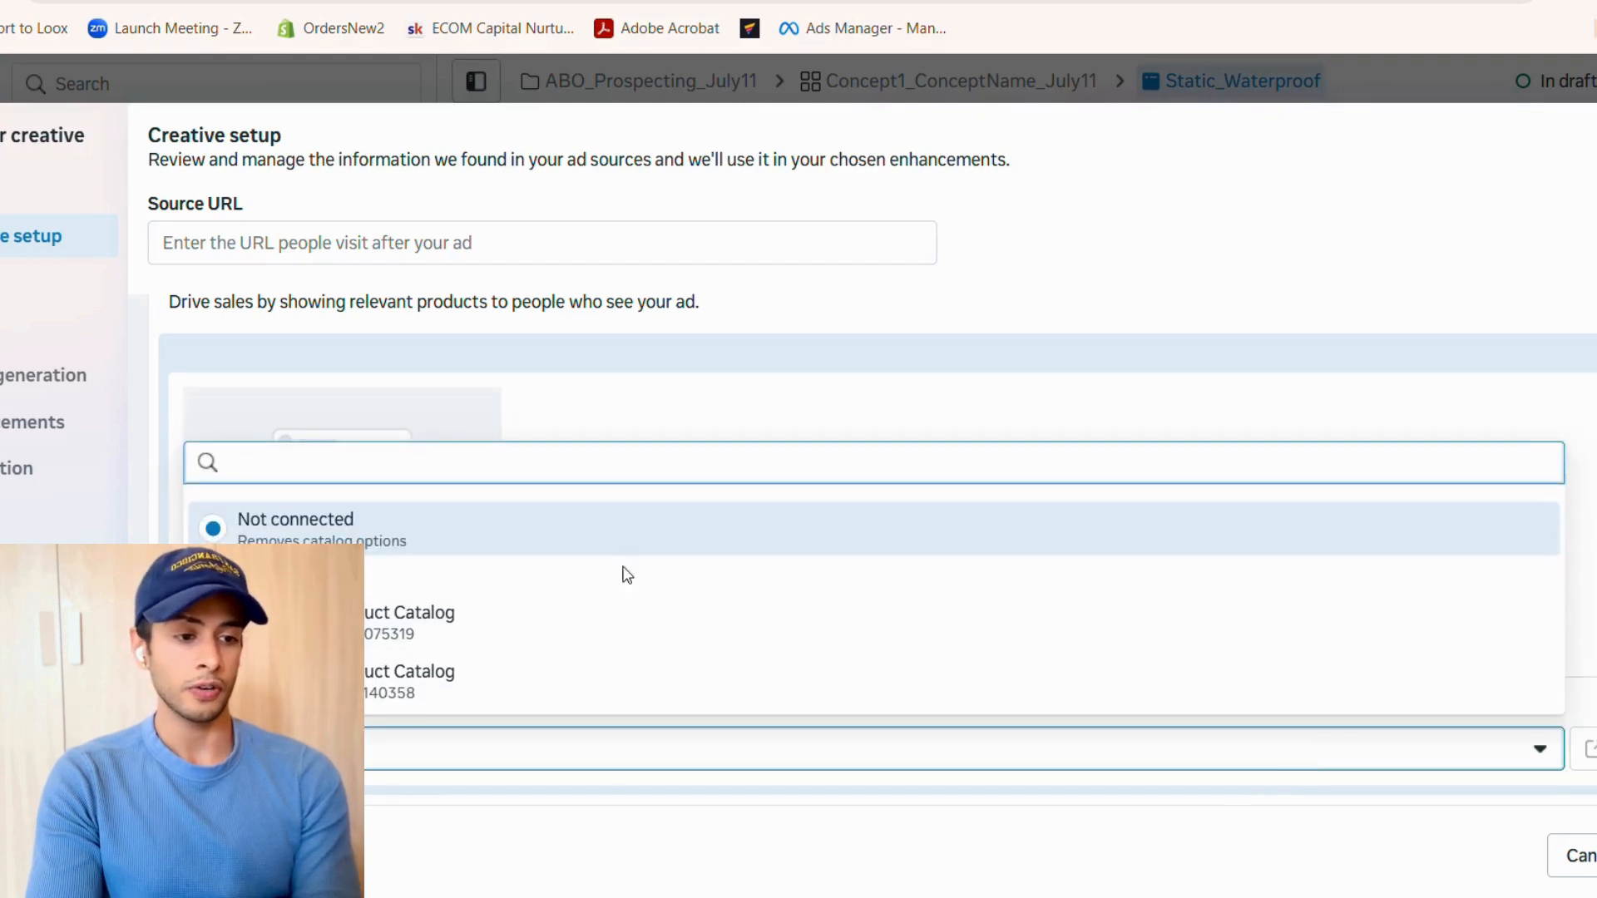
pyautogui.click(613, 522)
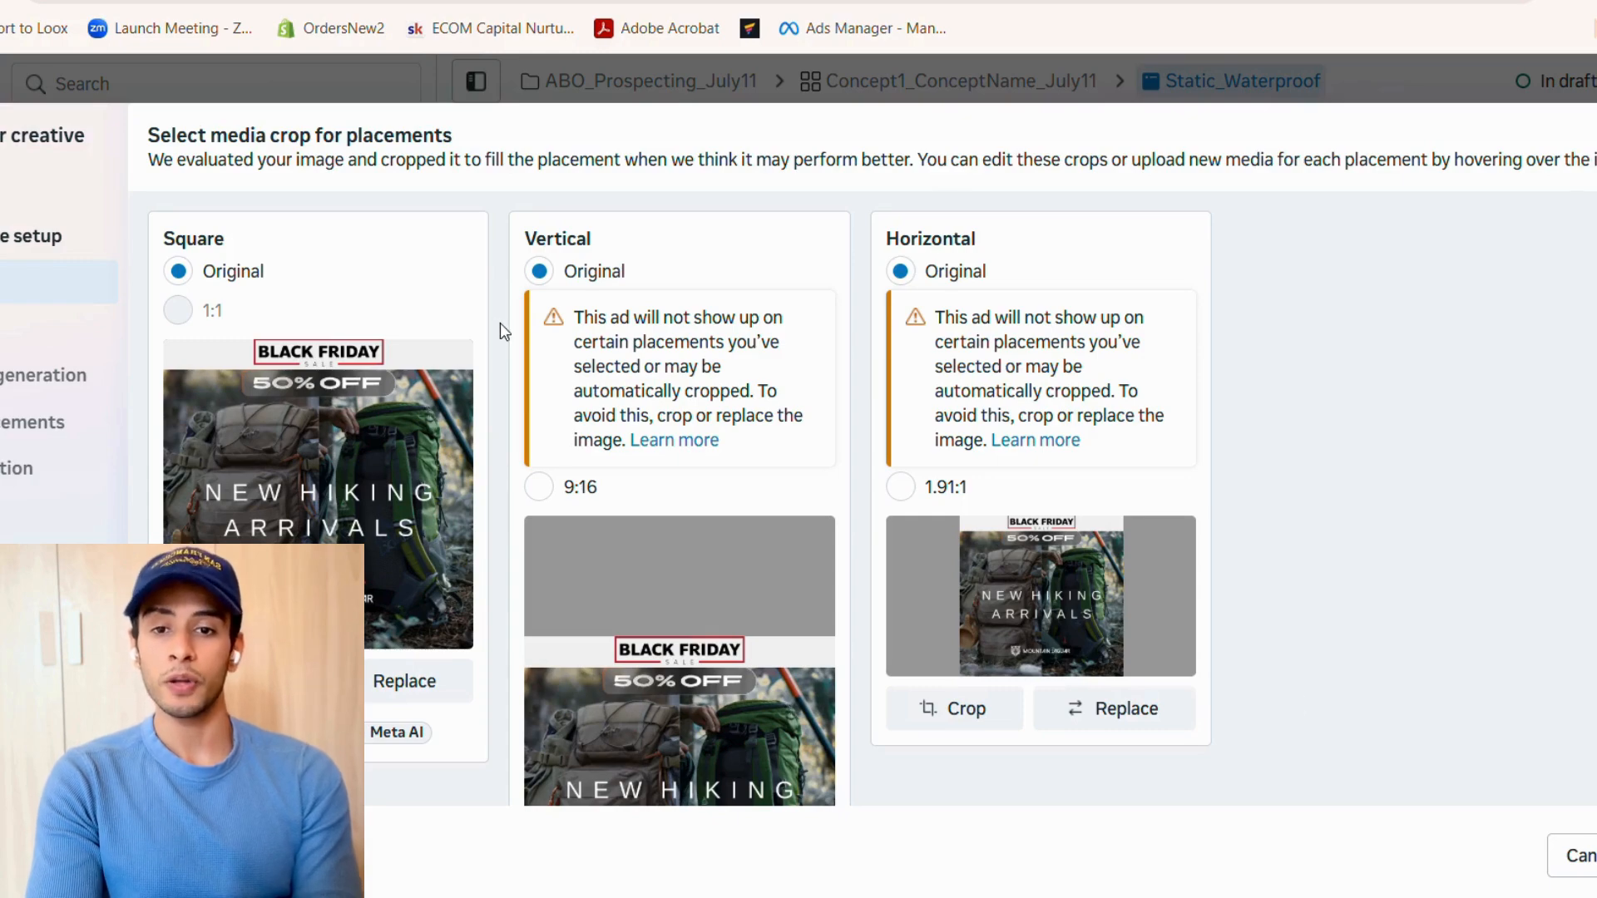
# - Examine the square, vertical and horizontal media crops for the ad's placements
pyautogui.scroll(-4, 501, 324)
pyautogui.scroll(5, 501, 325)
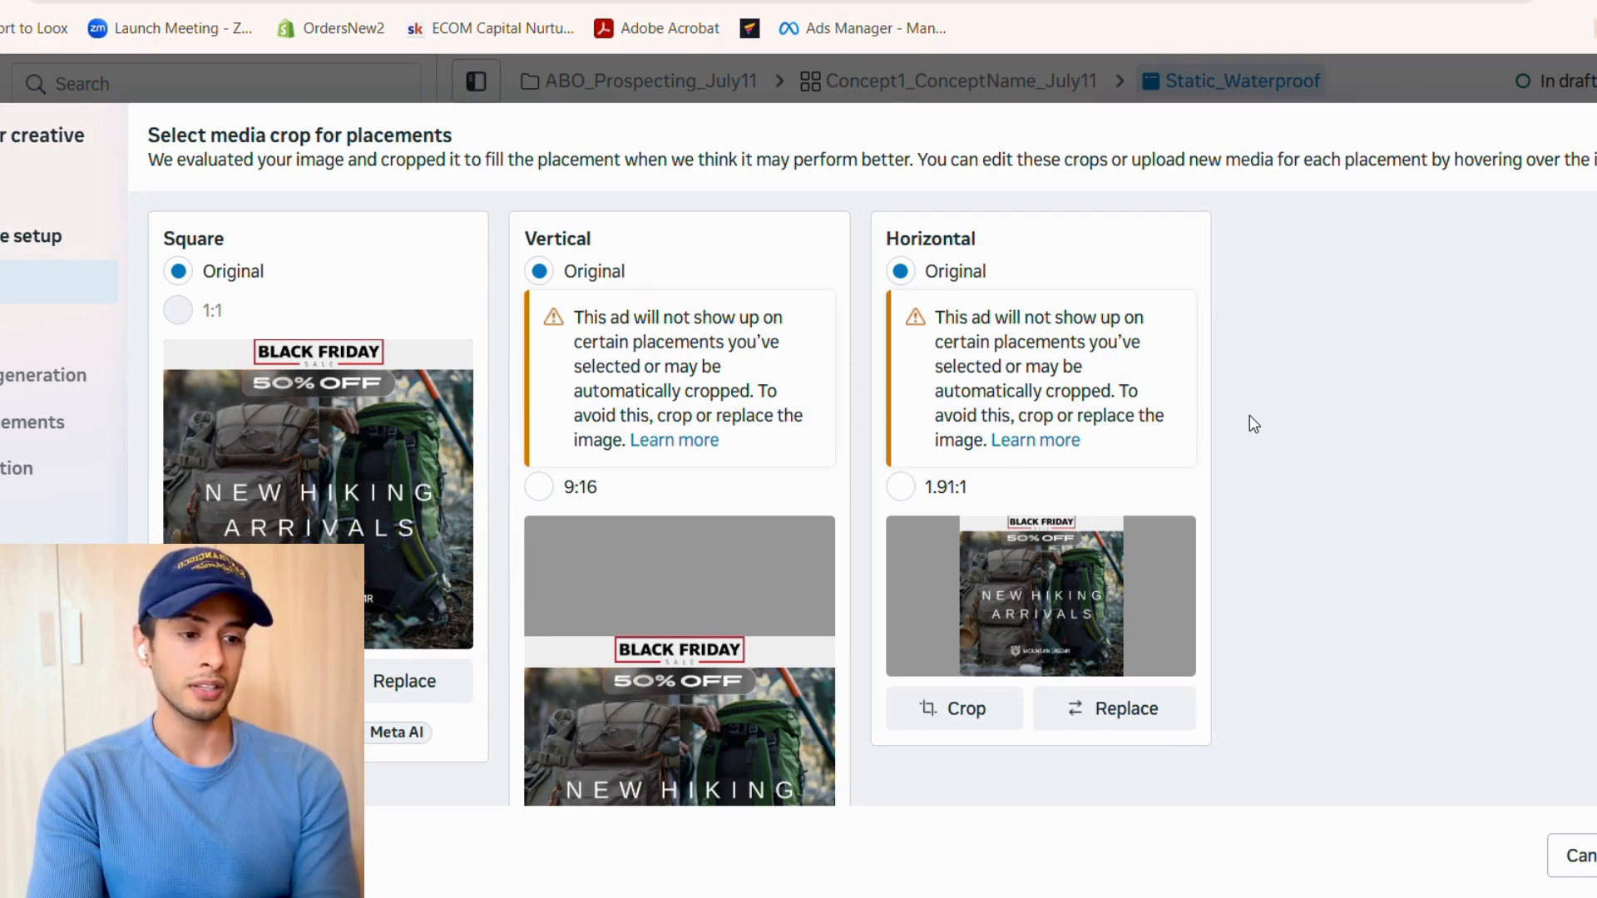
pyautogui.scroll(-5, 1250, 416)
pyautogui.scroll(4, 1250, 416)
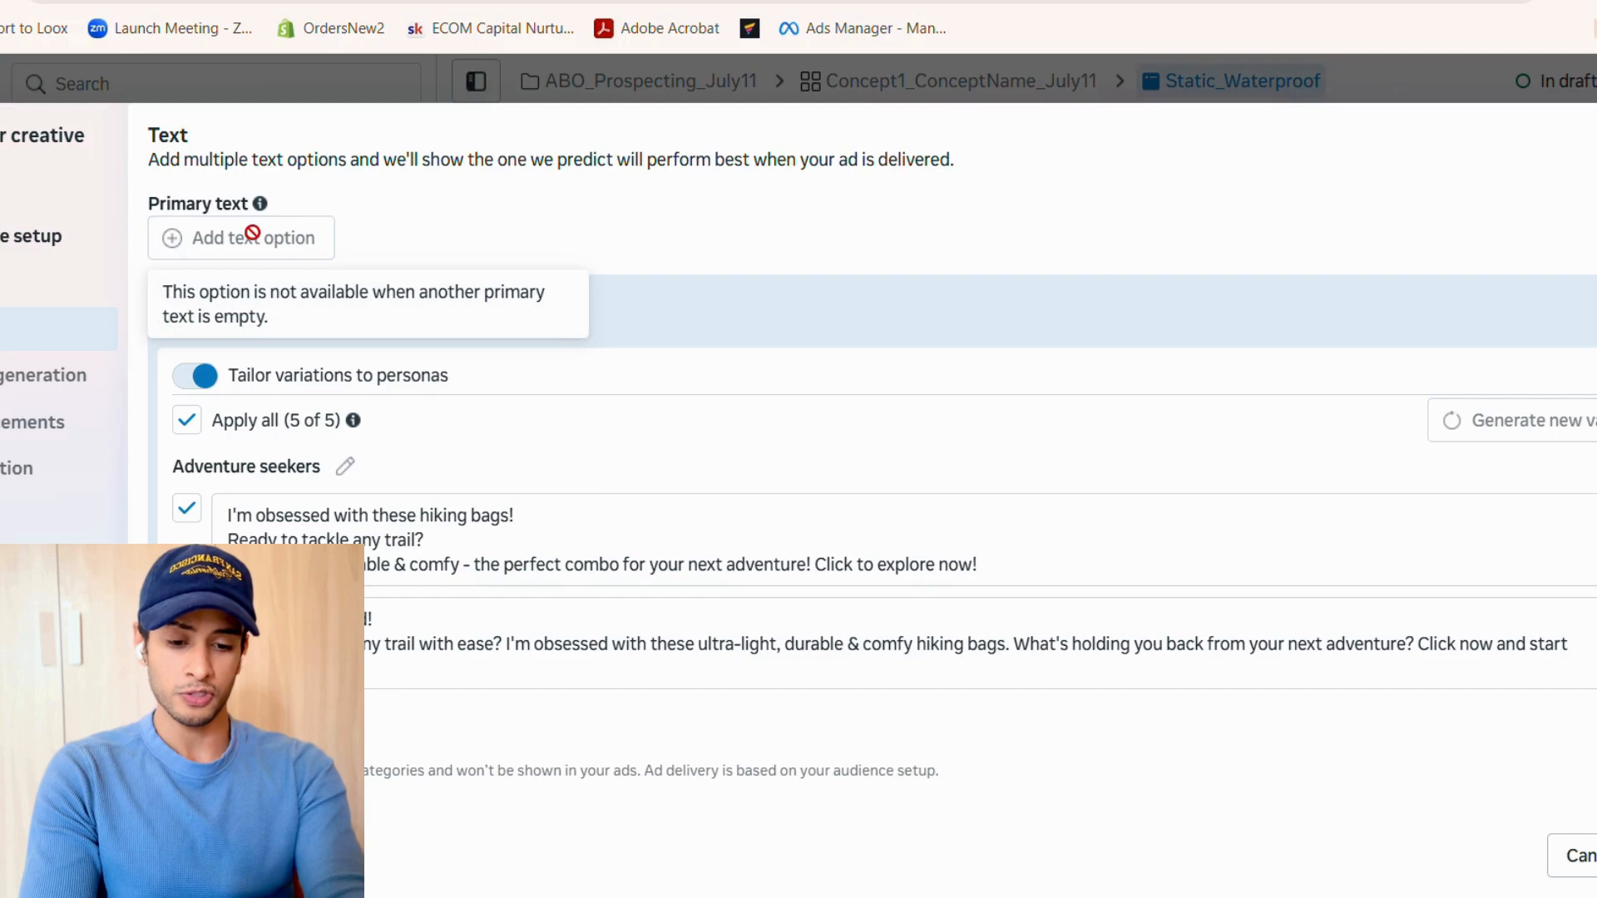
# - Examine the AI-generated primary text variations, including the ones tailored to Adventure seekers
pyautogui.click(231, 535)
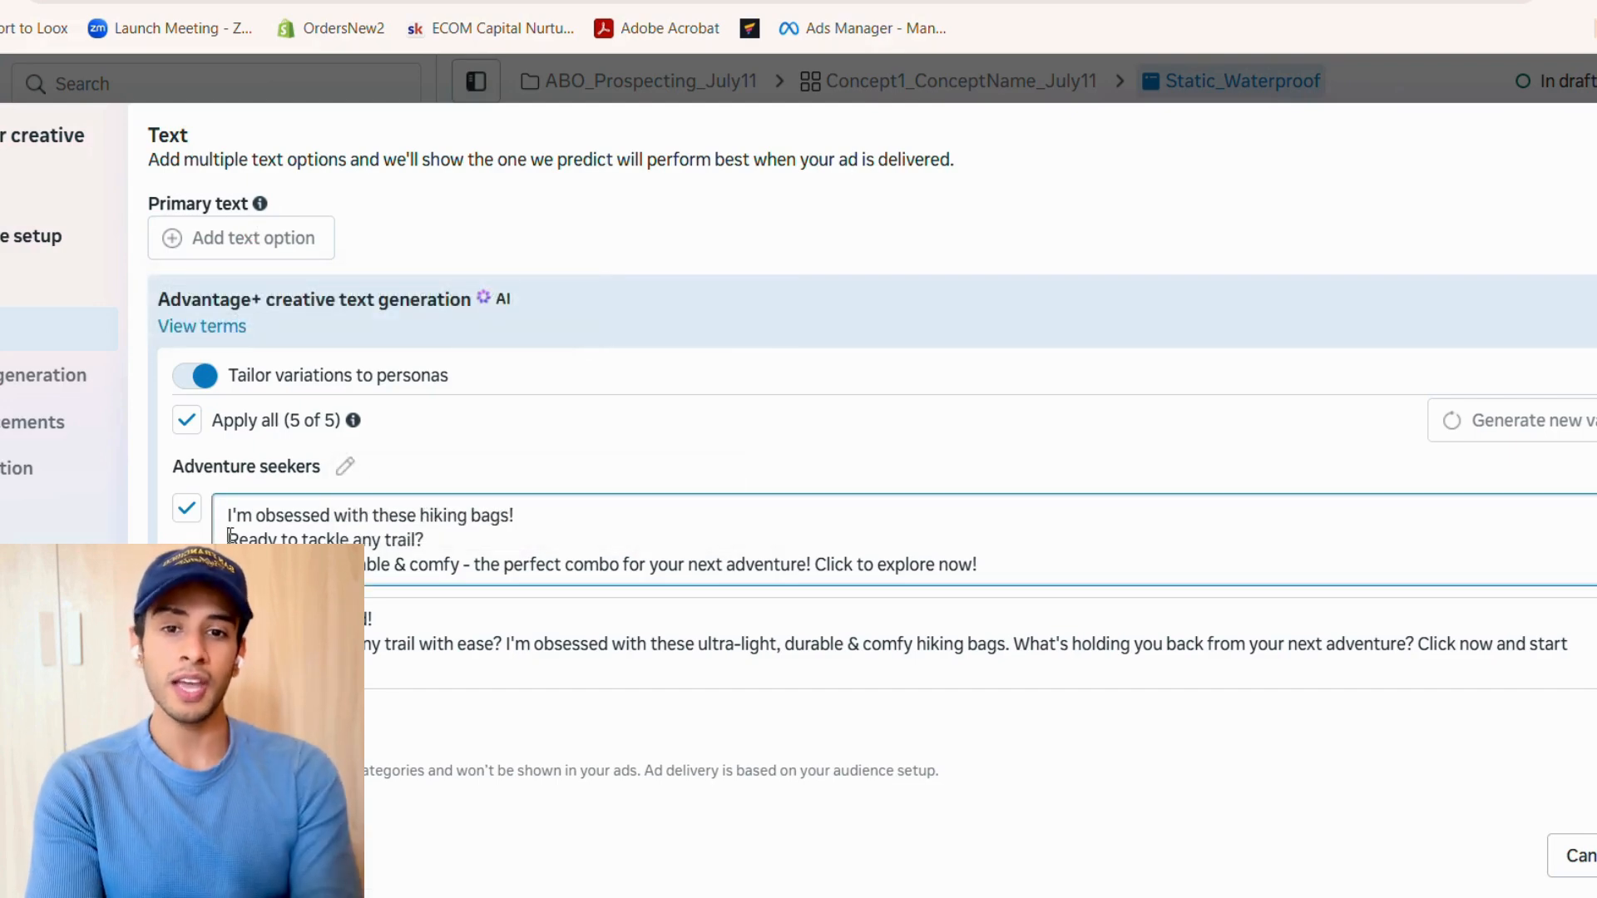
pyautogui.tripleClick(231, 537)
pyautogui.moveTo(231, 516); pyautogui.dragTo(1034, 597)
pyautogui.click(1054, 556)
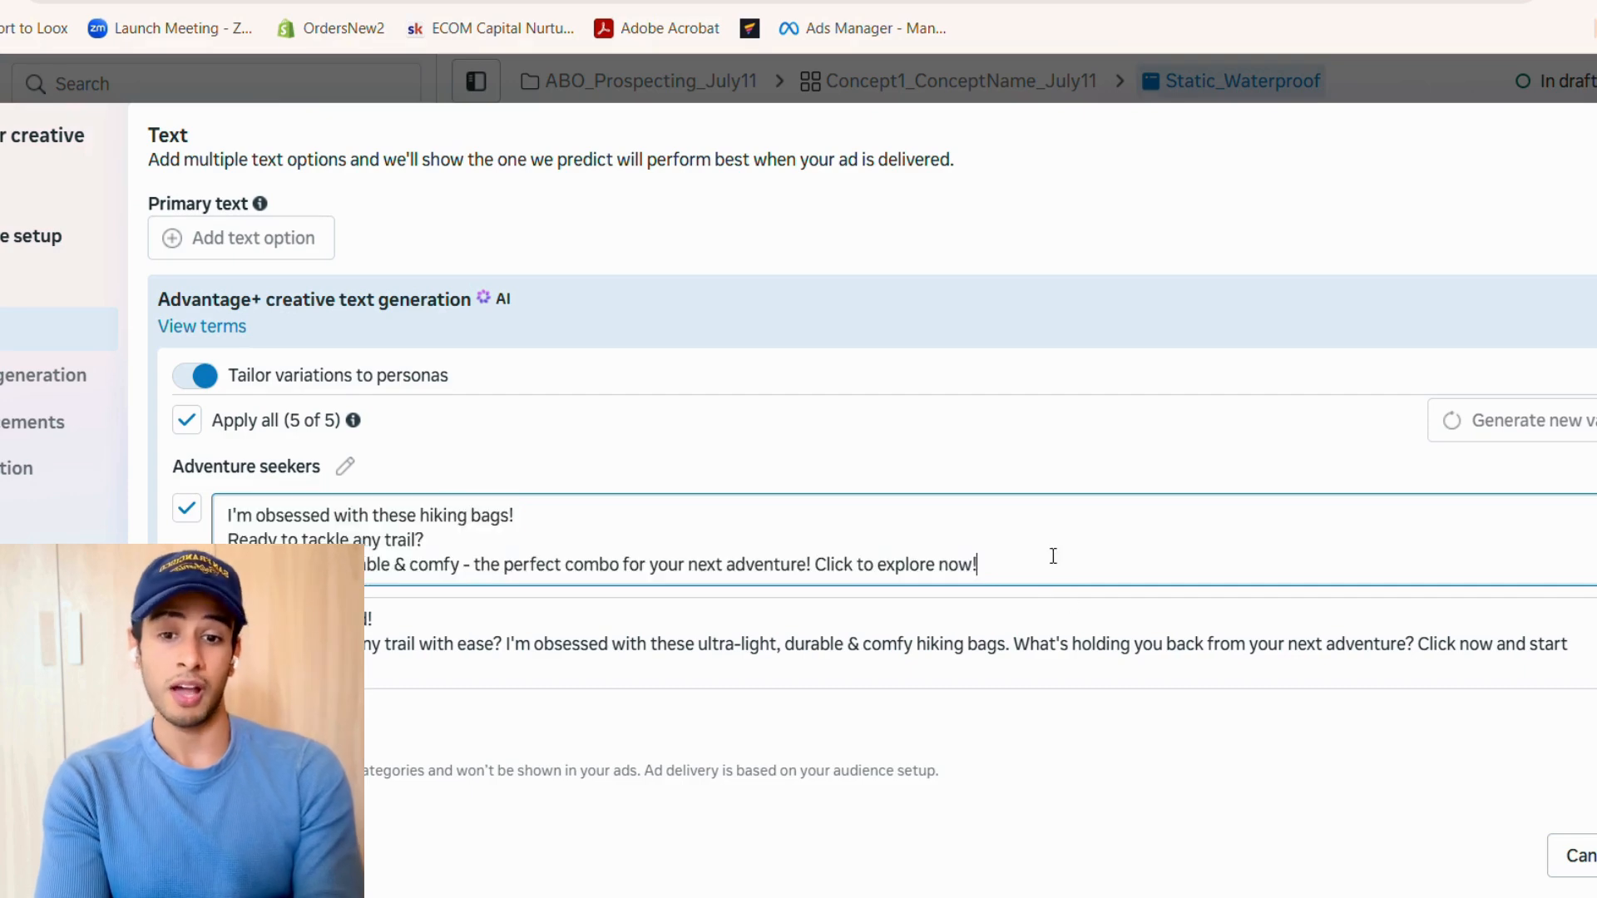
pyautogui.scroll(-1, 432, 499)
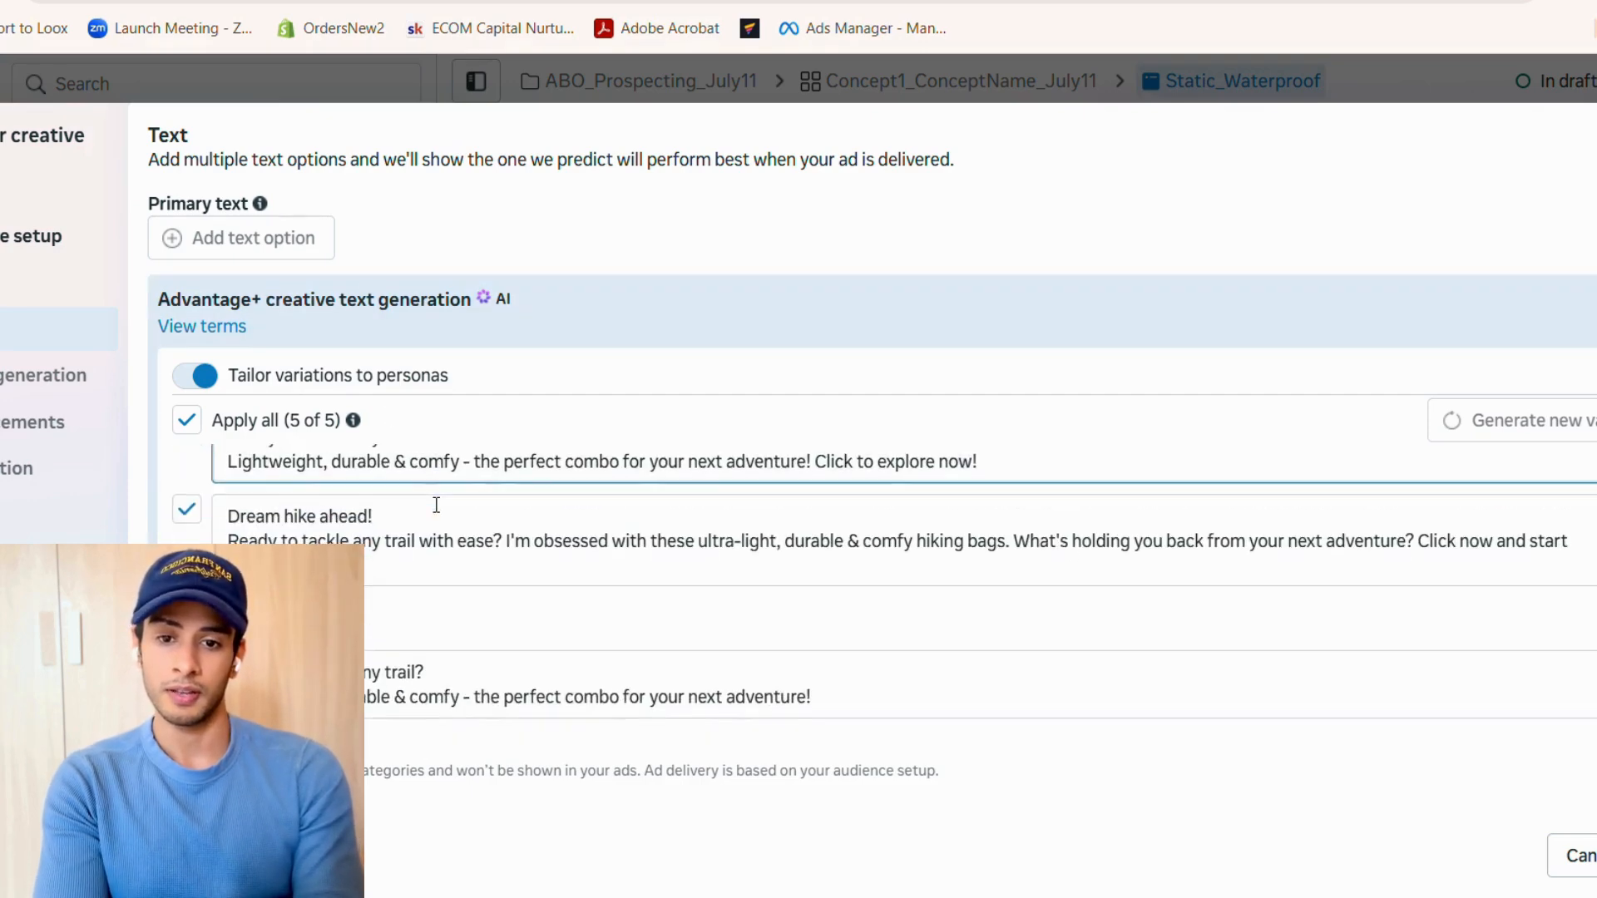
pyautogui.scroll(1, 436, 505)
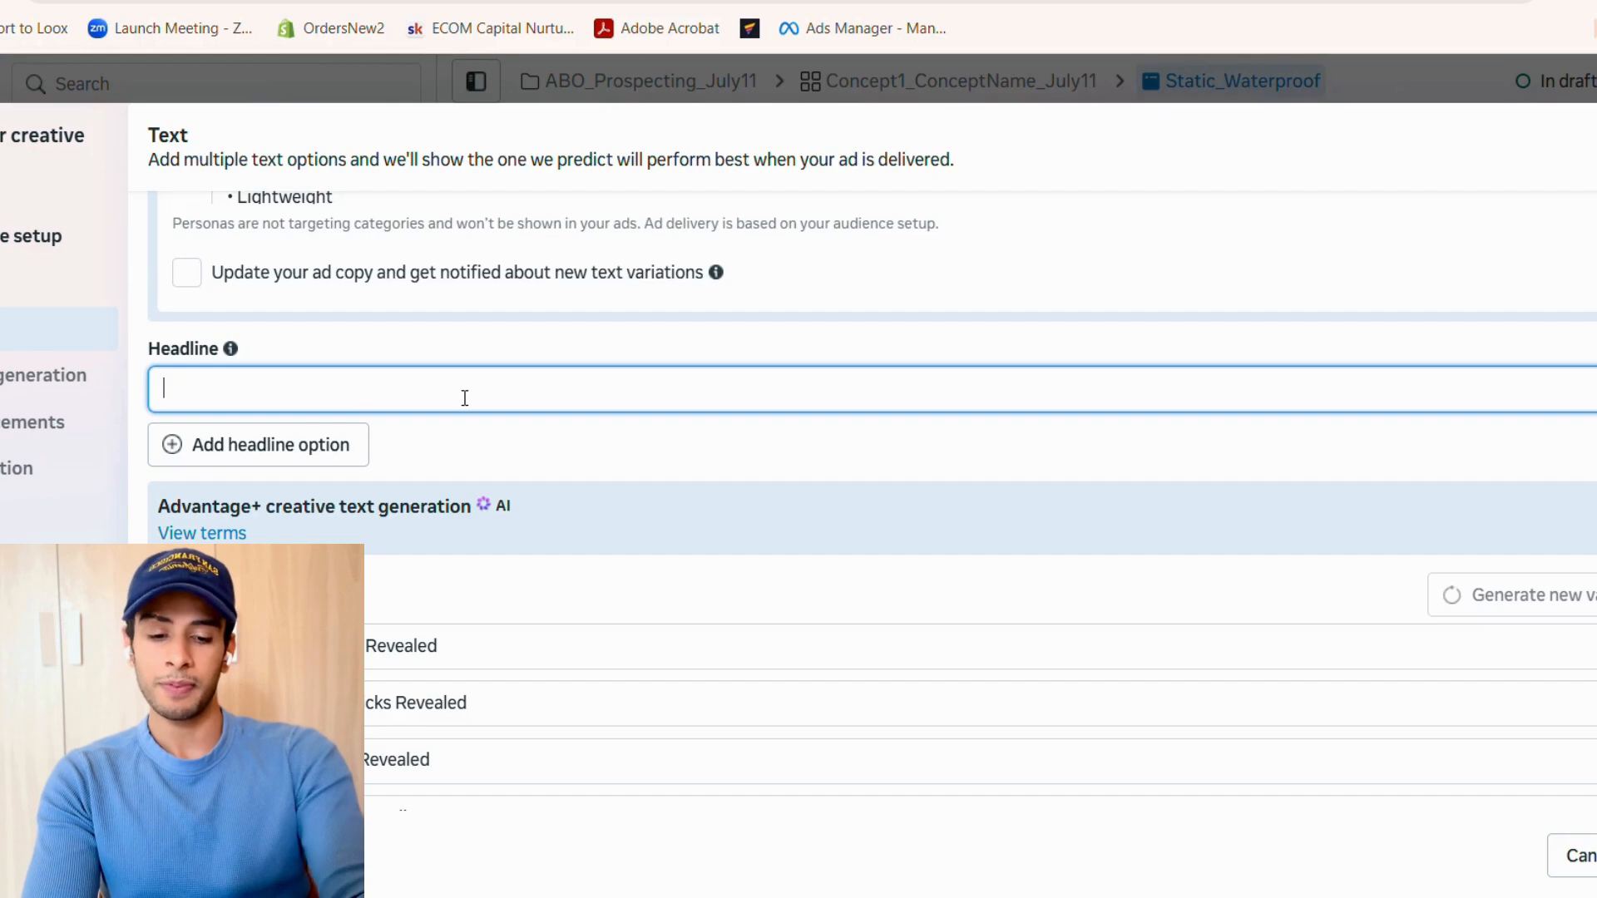
# - Enter a "Buy 1, Get 1 Free - Limited Time" offer headline and keep Shop now as the call to action
pyautogui.write('Bu')
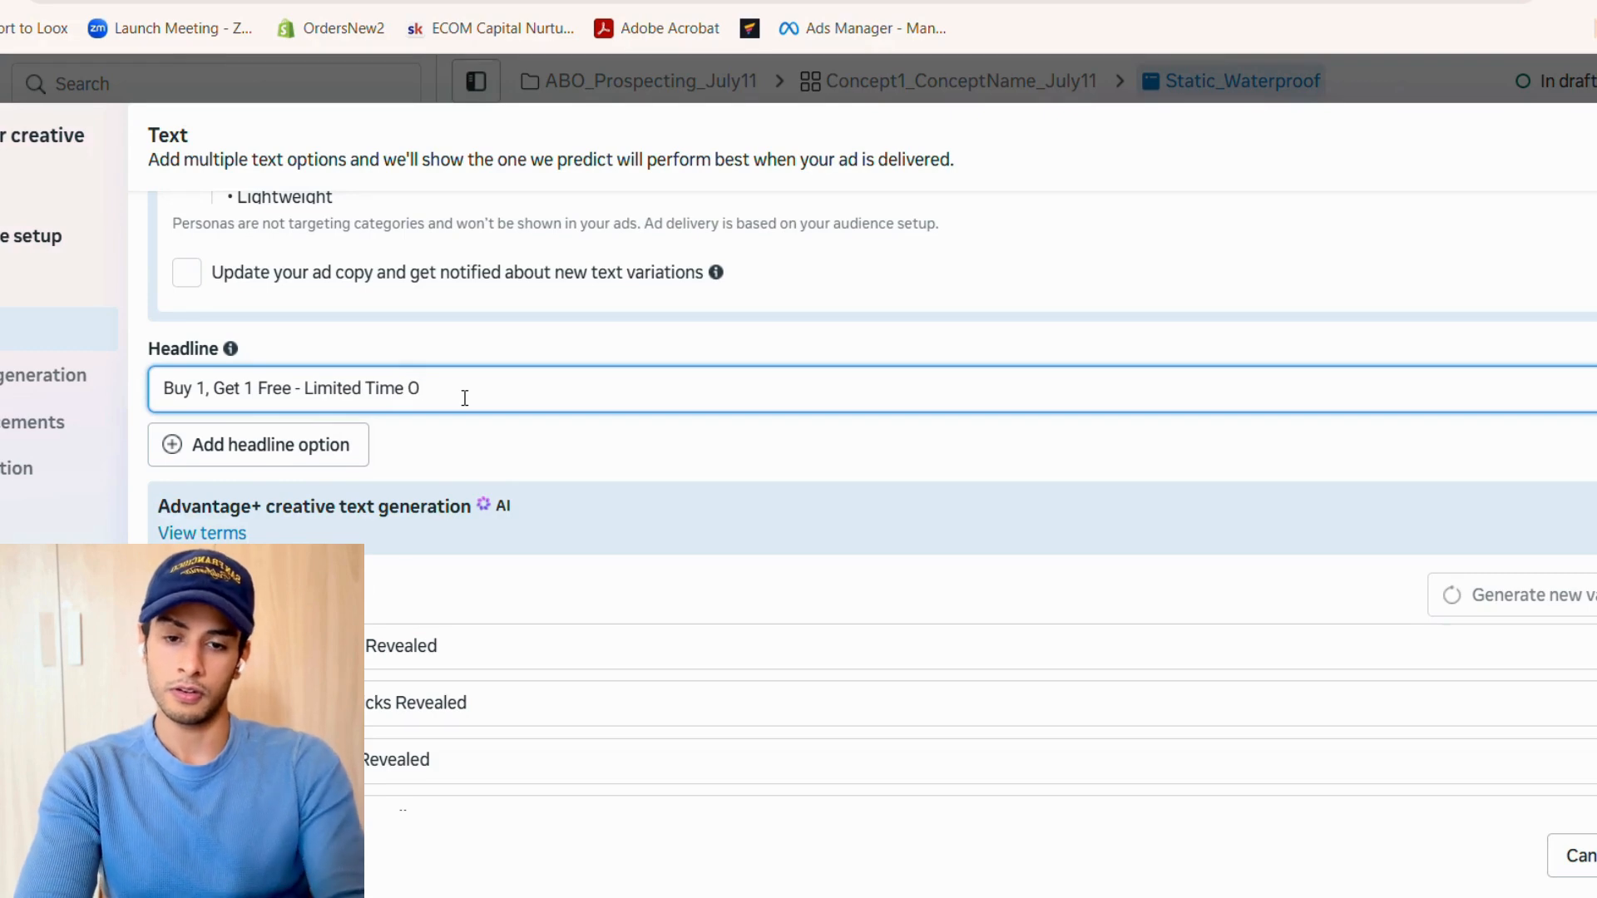
pyautogui.scroll(-5, 465, 398)
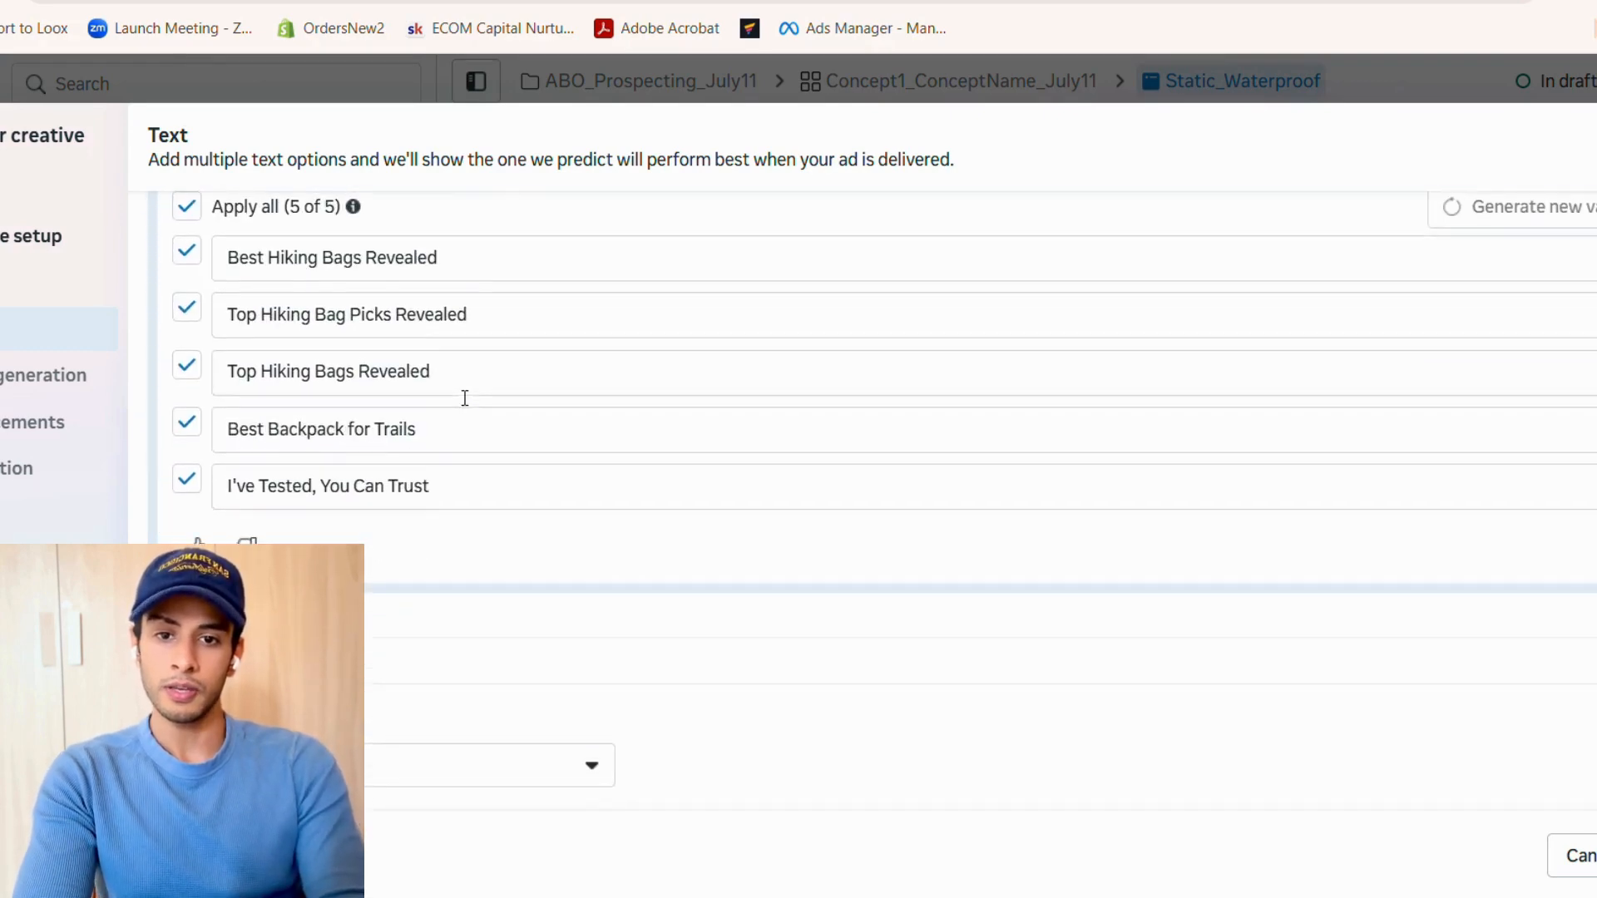
pyautogui.click(516, 786)
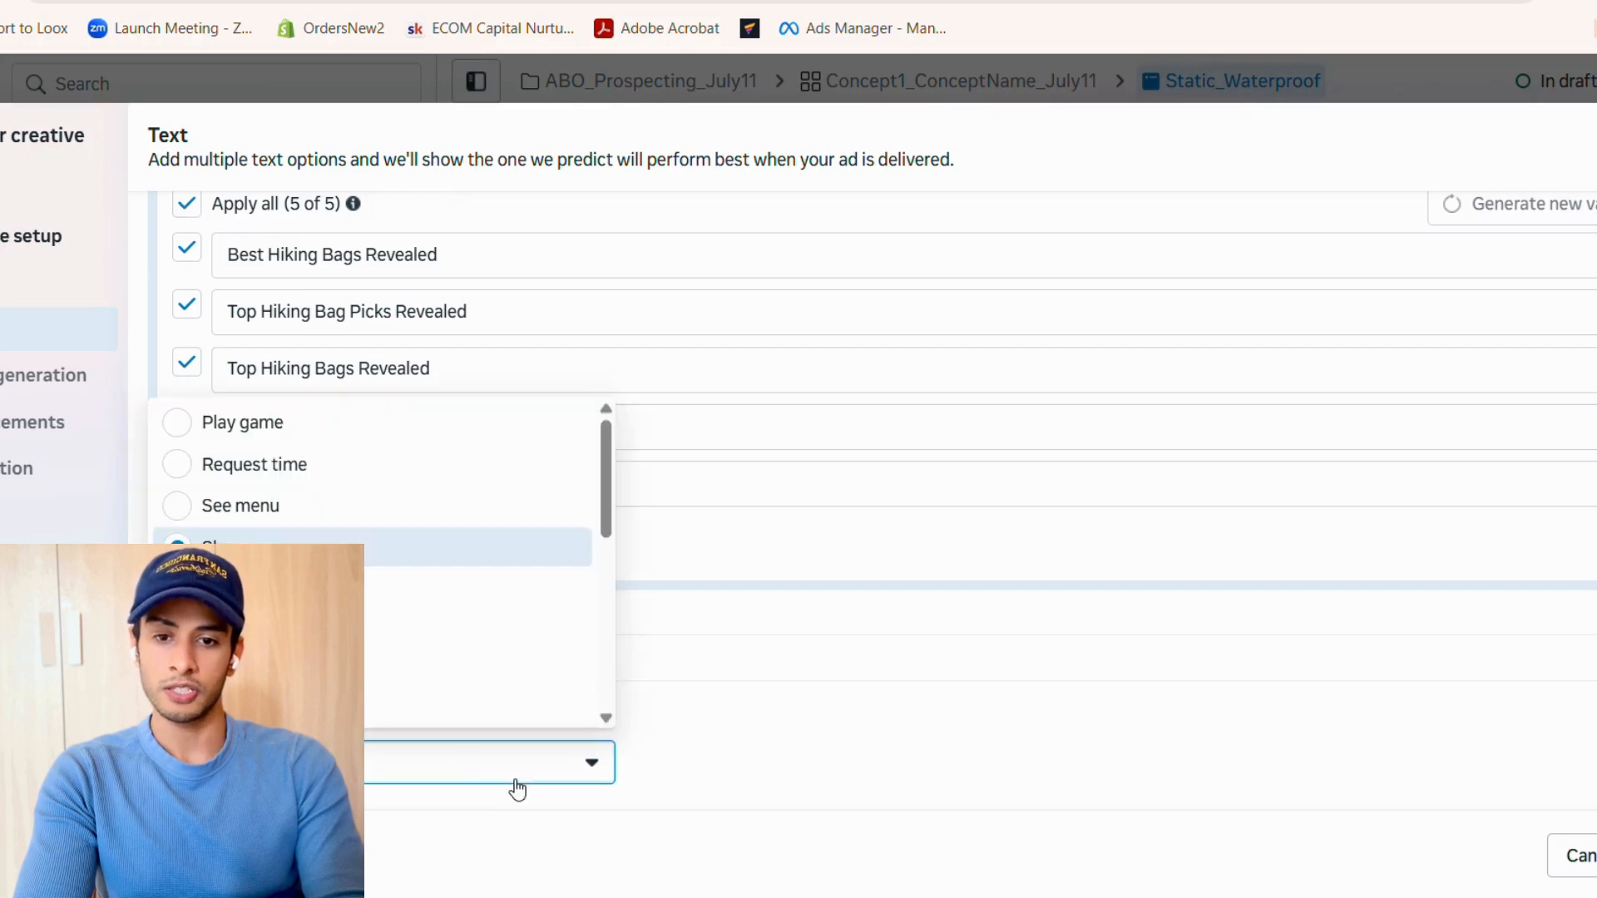
pyautogui.click(333, 546)
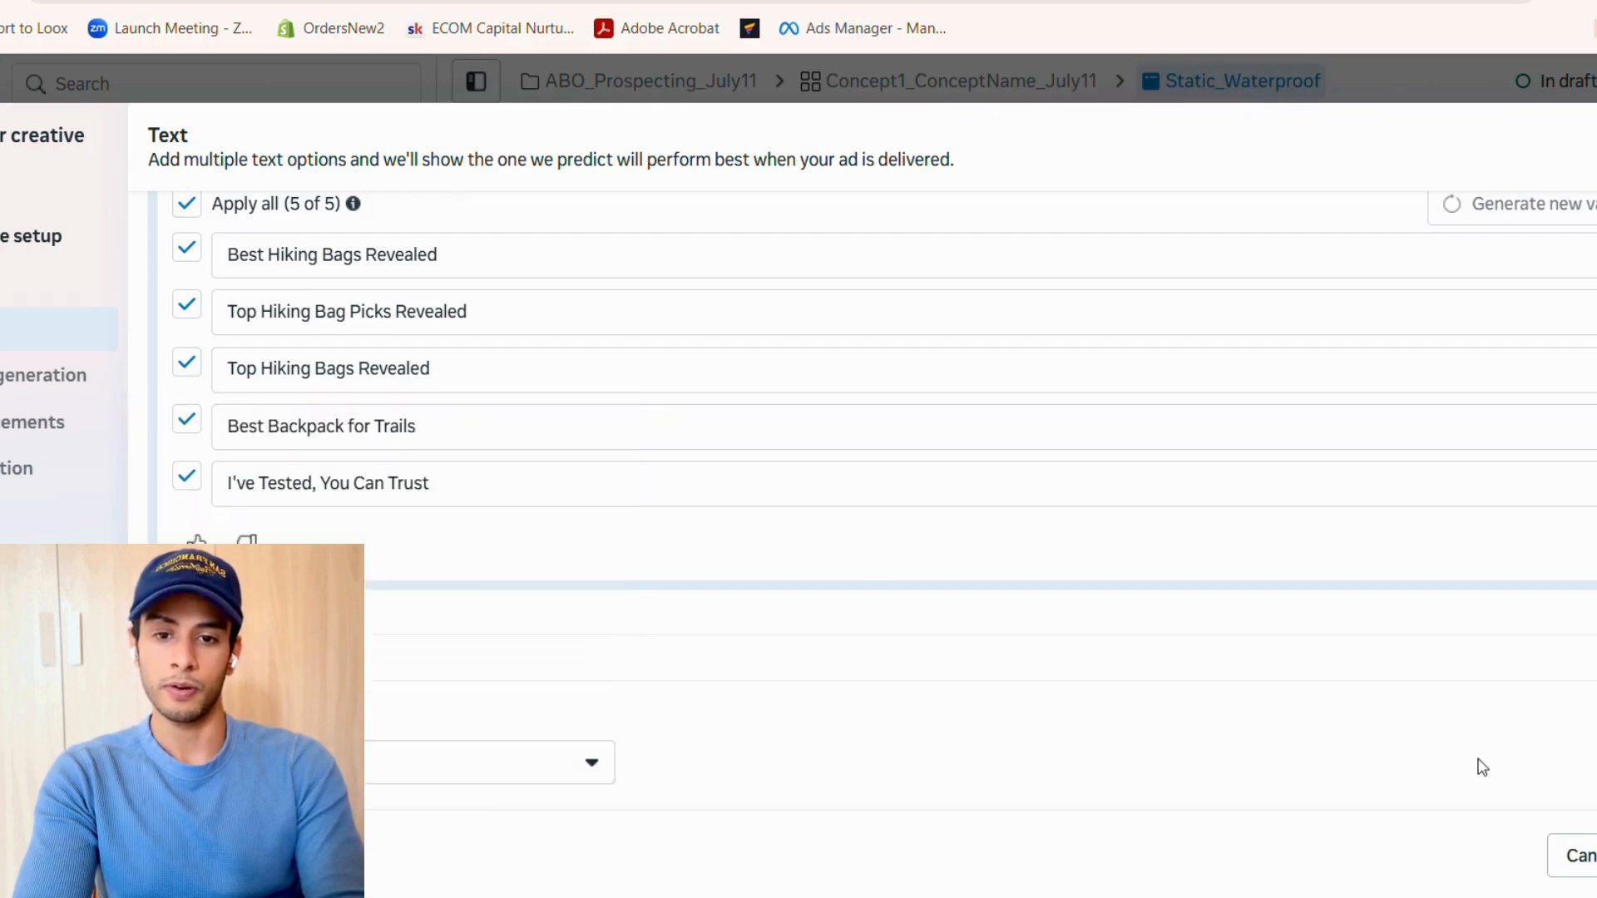
pyautogui.scroll(-5, 333, 583)
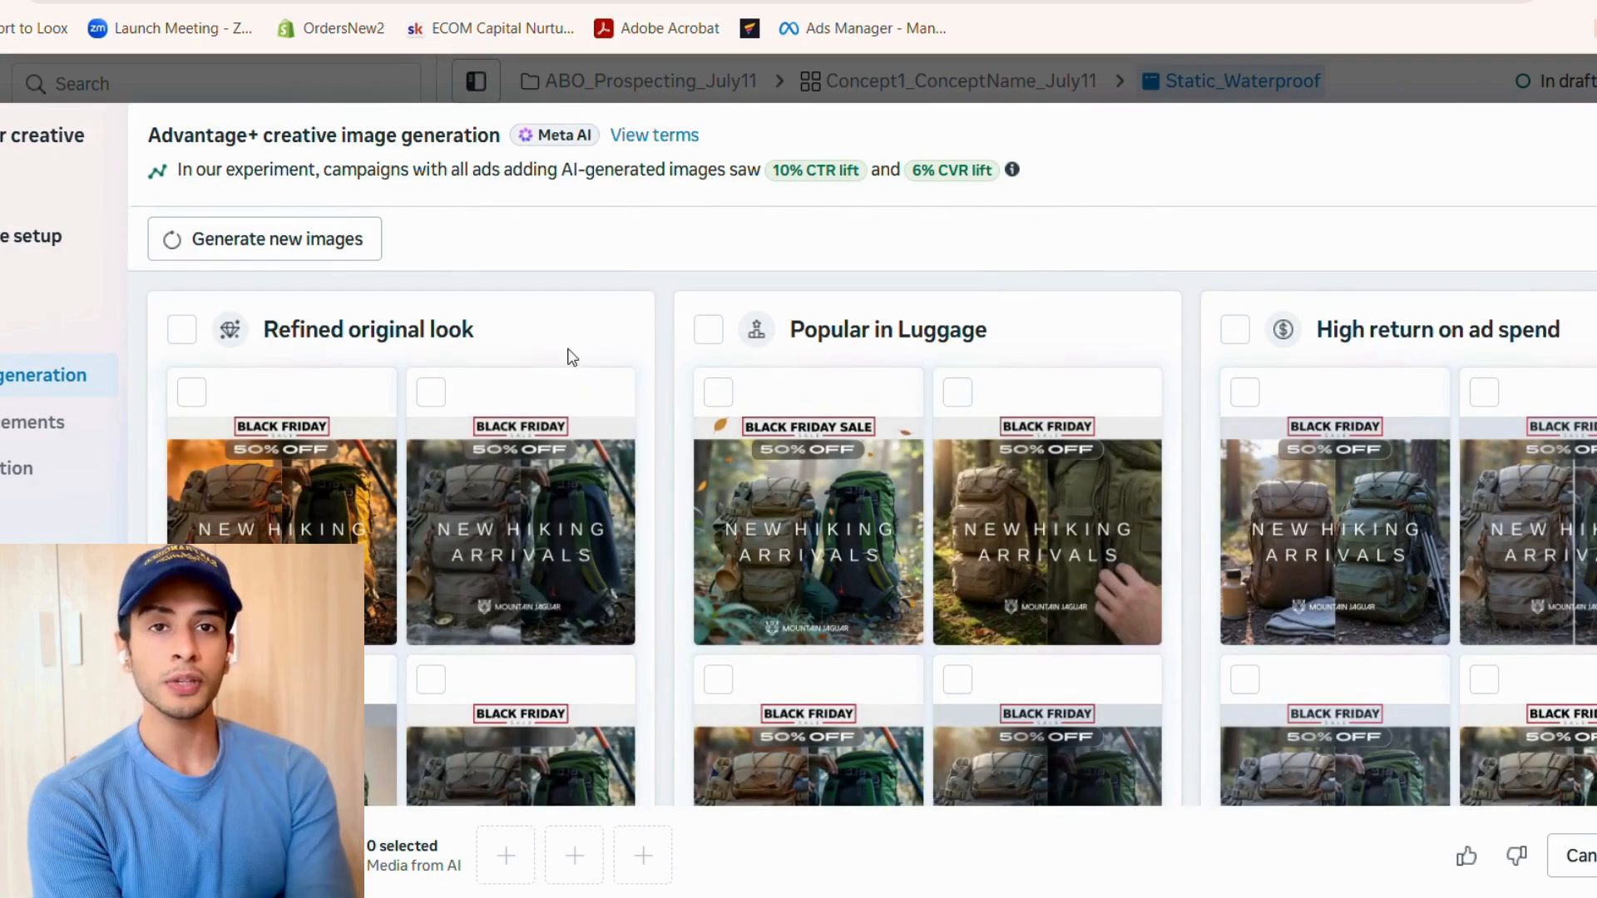
# - Examine the AI-generated image variations under Refined original look, Popular in Luggage and High return on ad spend
pyautogui.scroll(-2, 672, 458)
pyautogui.scroll(2, 672, 458)
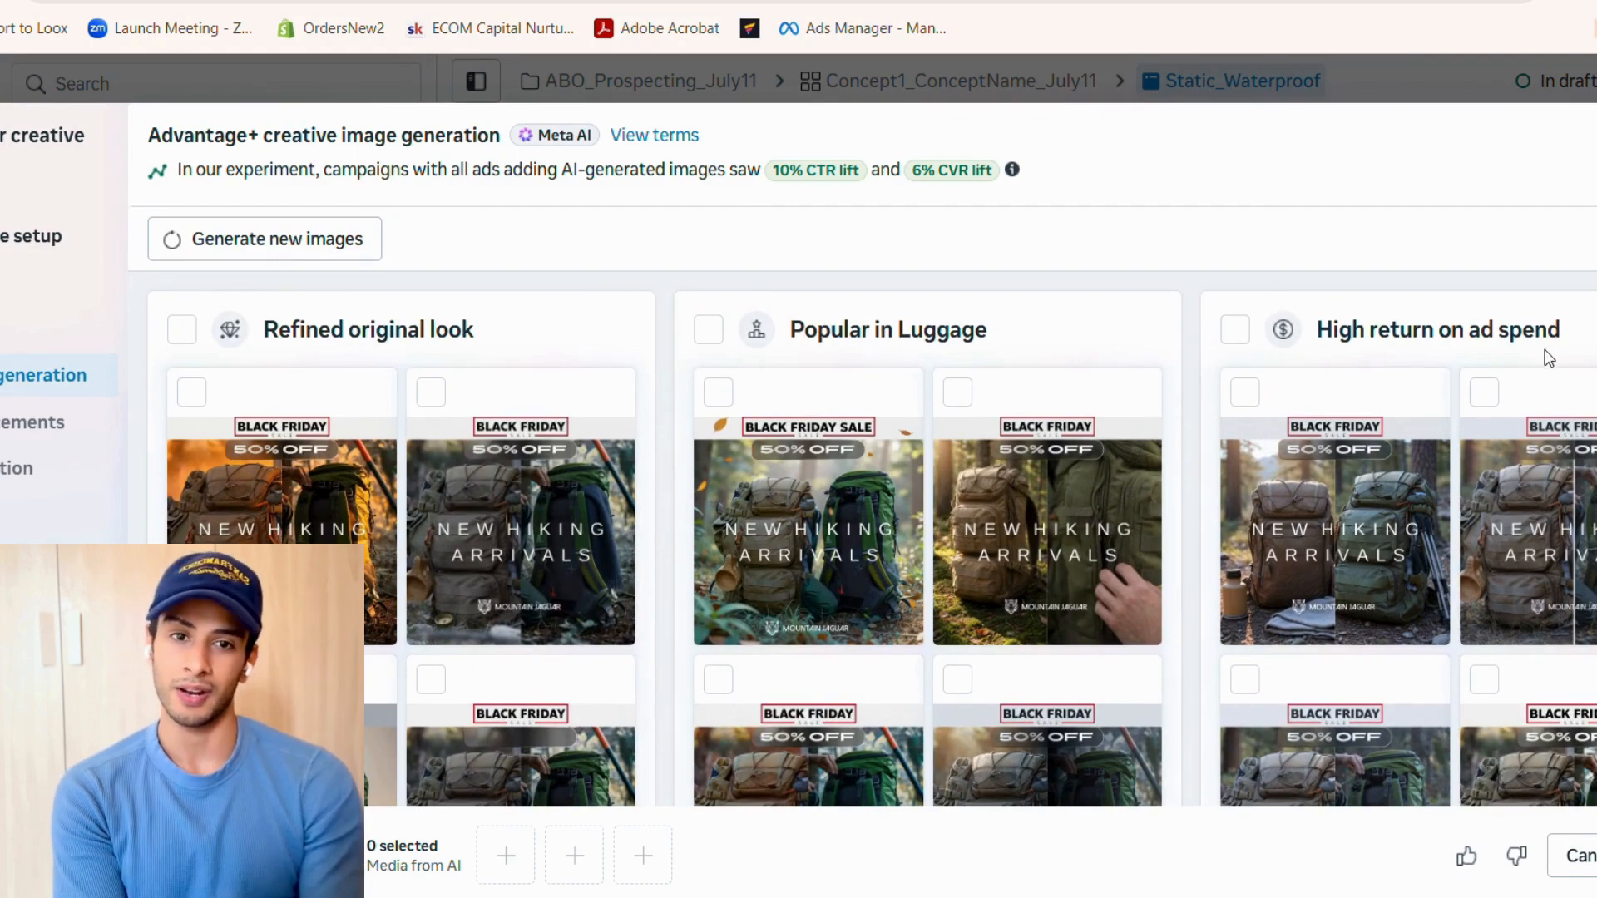
pyautogui.scroll(-3, 1335, 541)
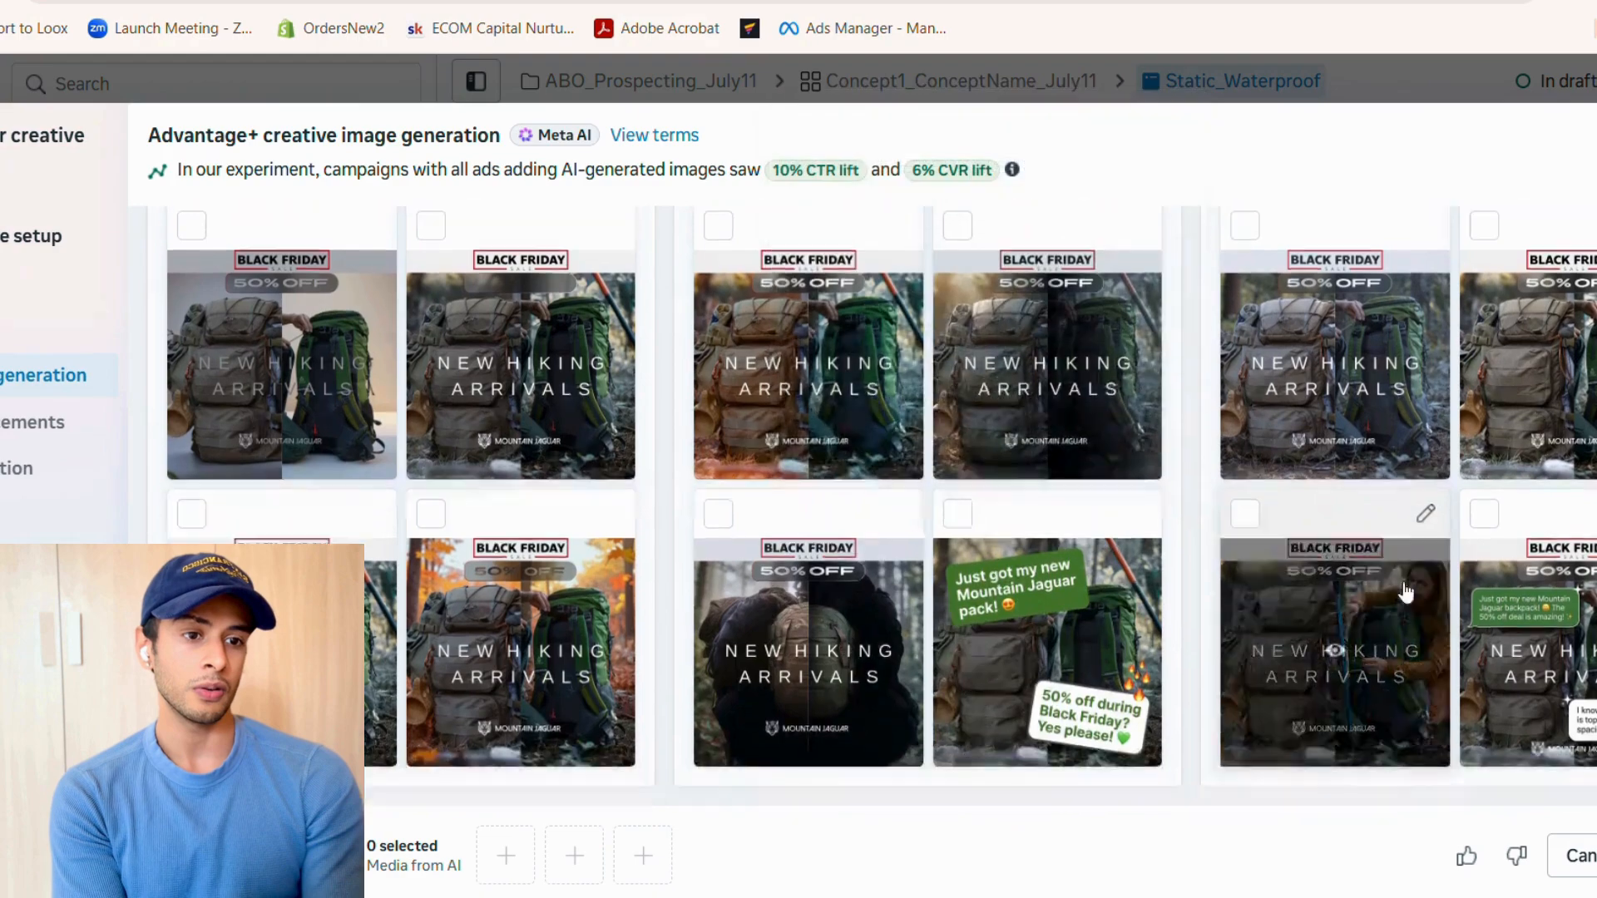
pyautogui.moveTo(1051, 740)
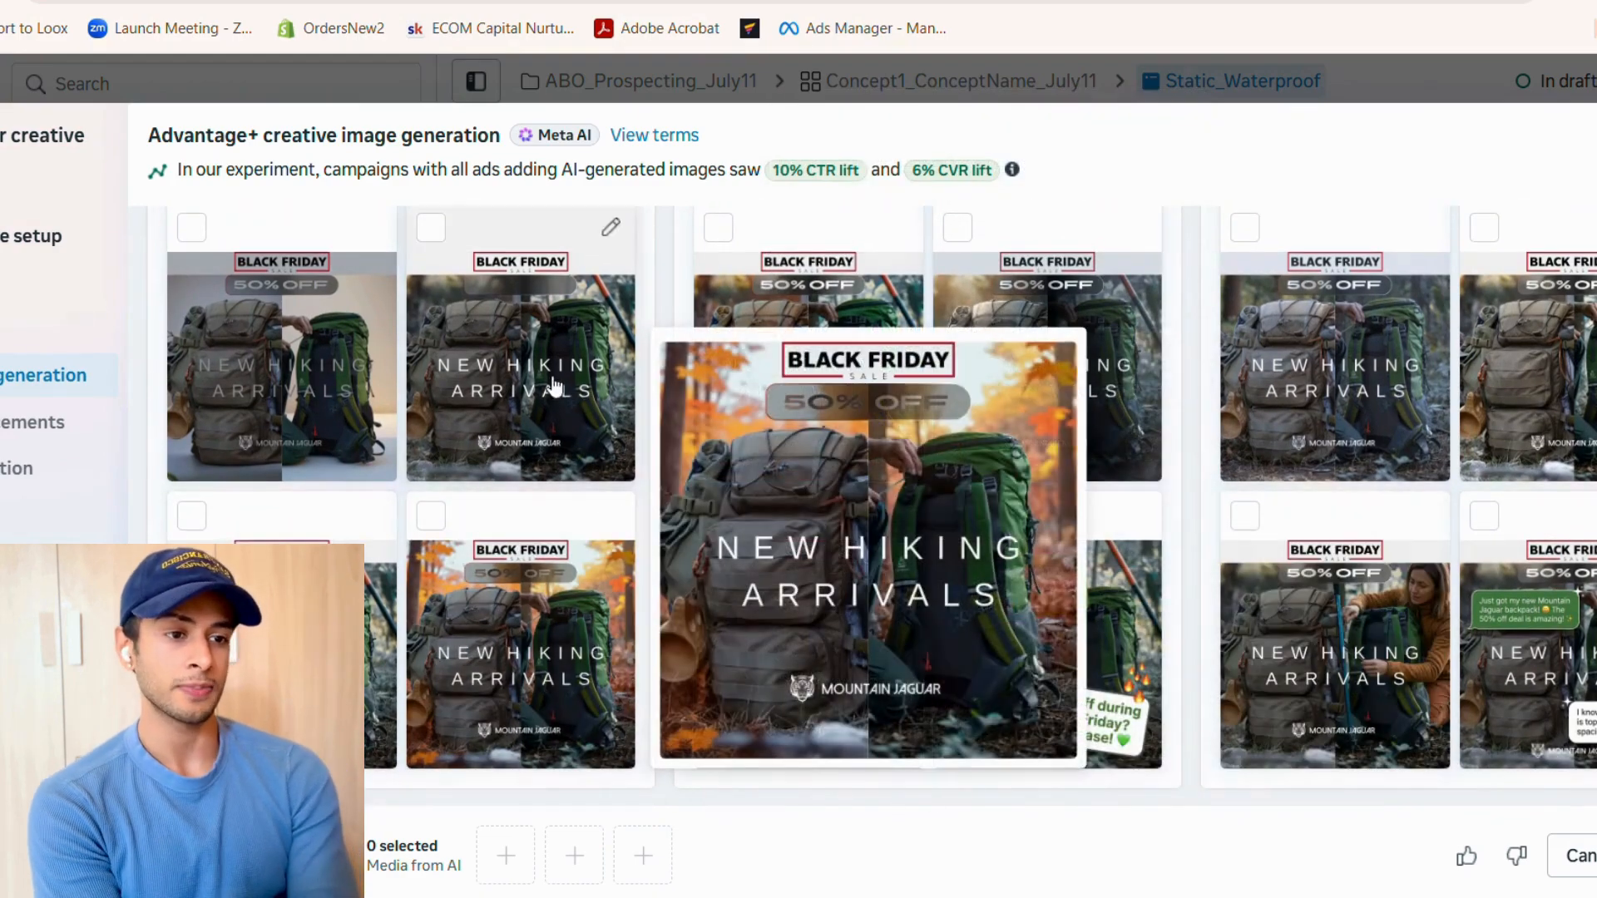
pyautogui.scroll(5, 638, 406)
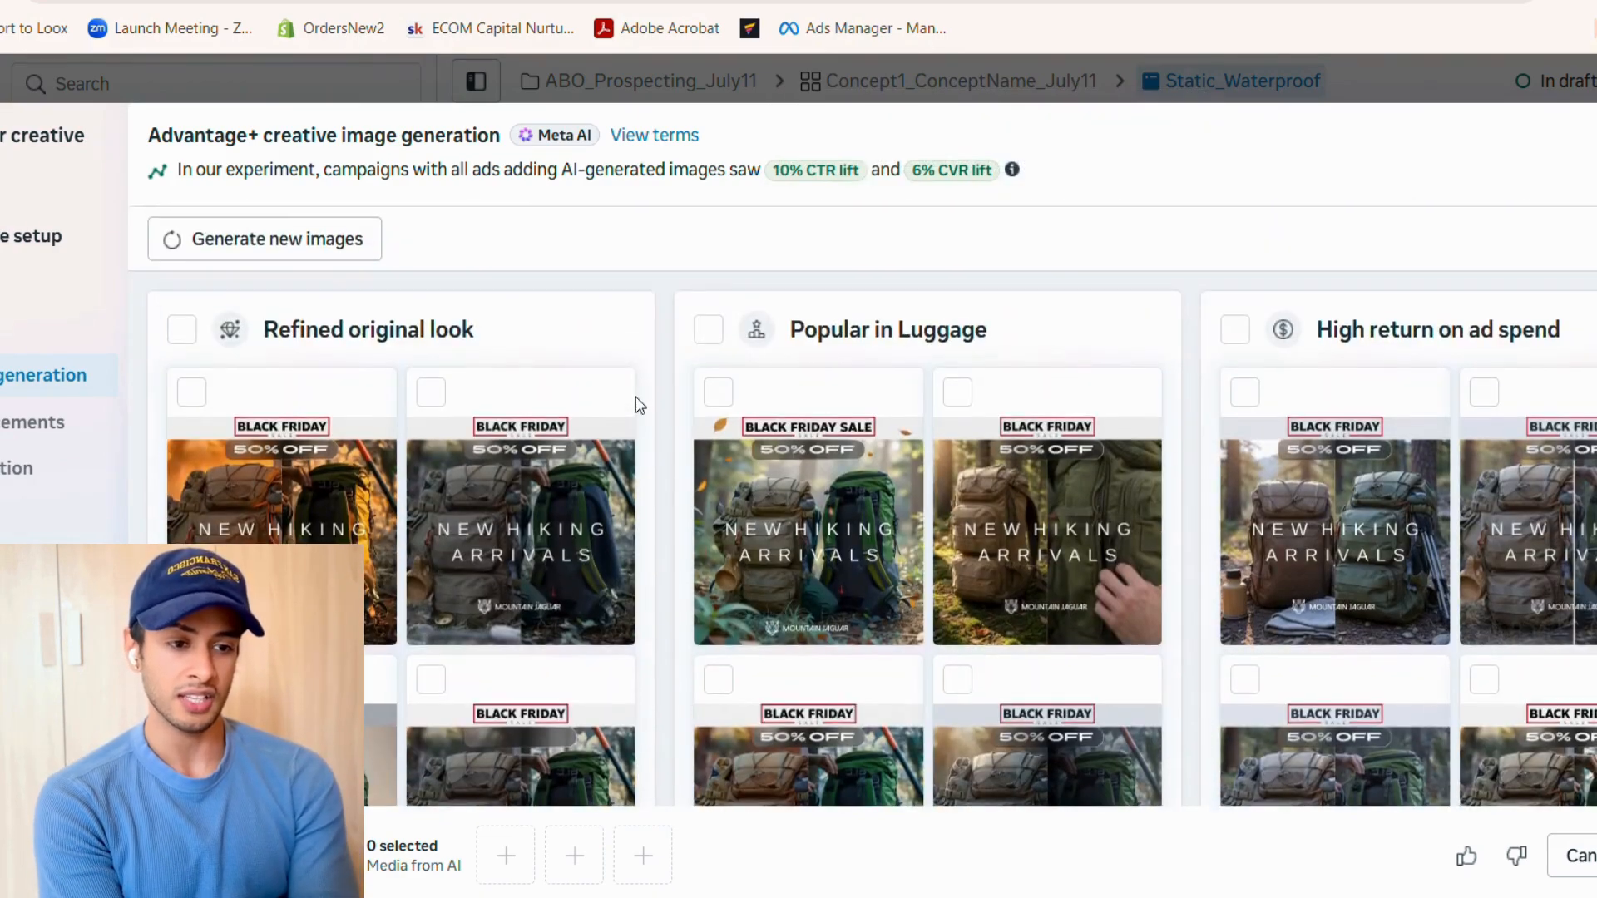
pyautogui.scroll(-2, 638, 406)
pyautogui.scroll(2, 638, 406)
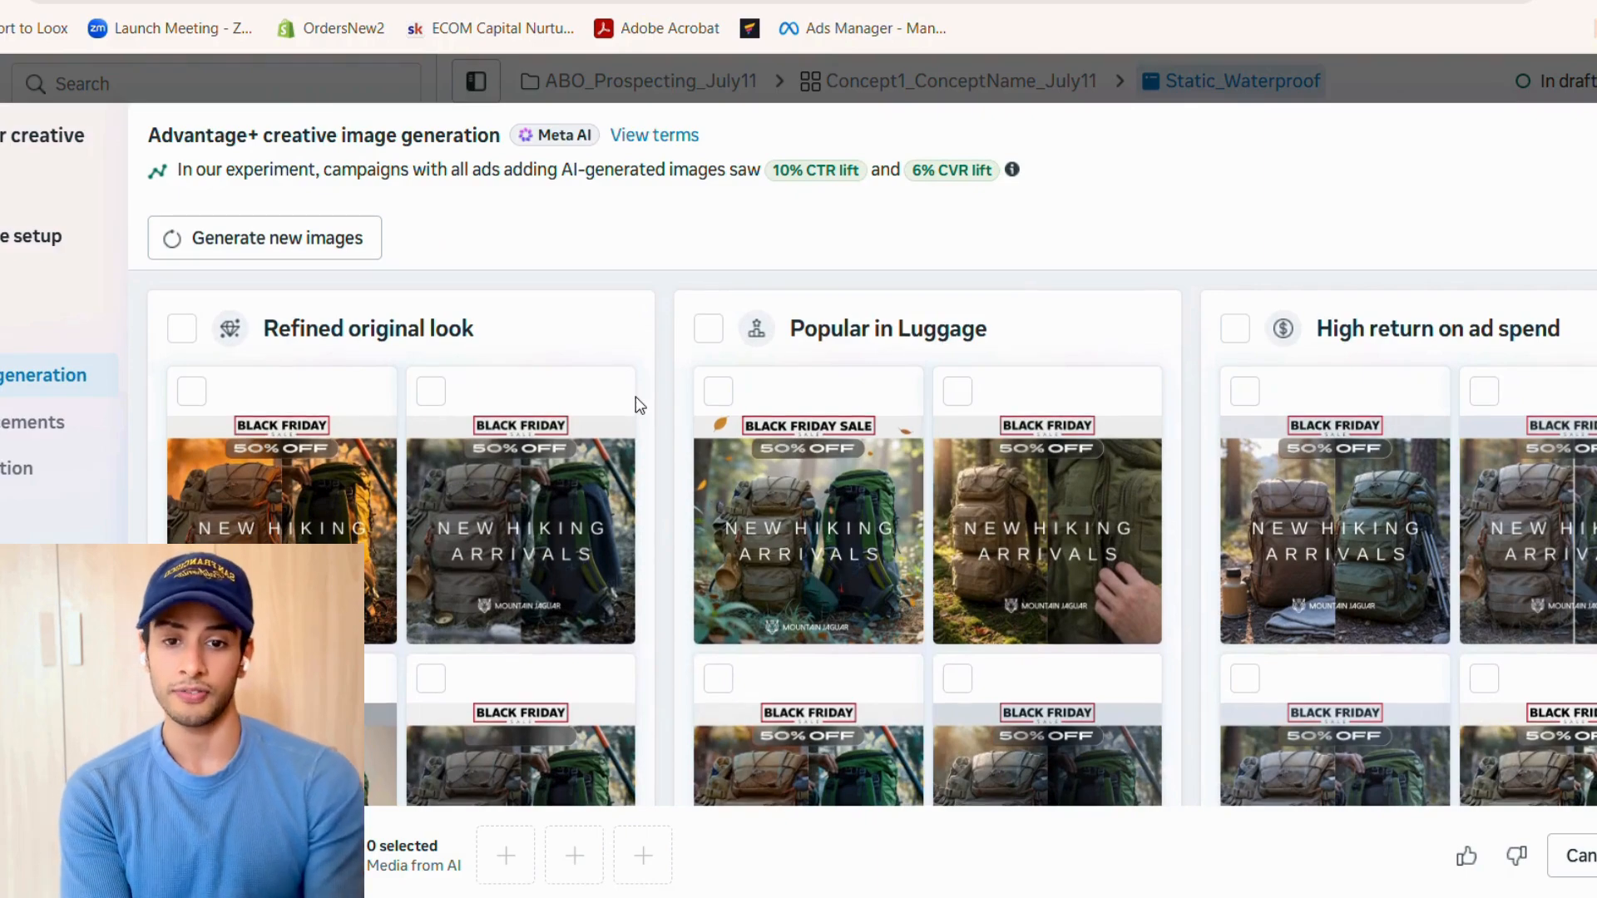
pyautogui.scroll(-5, 639, 405)
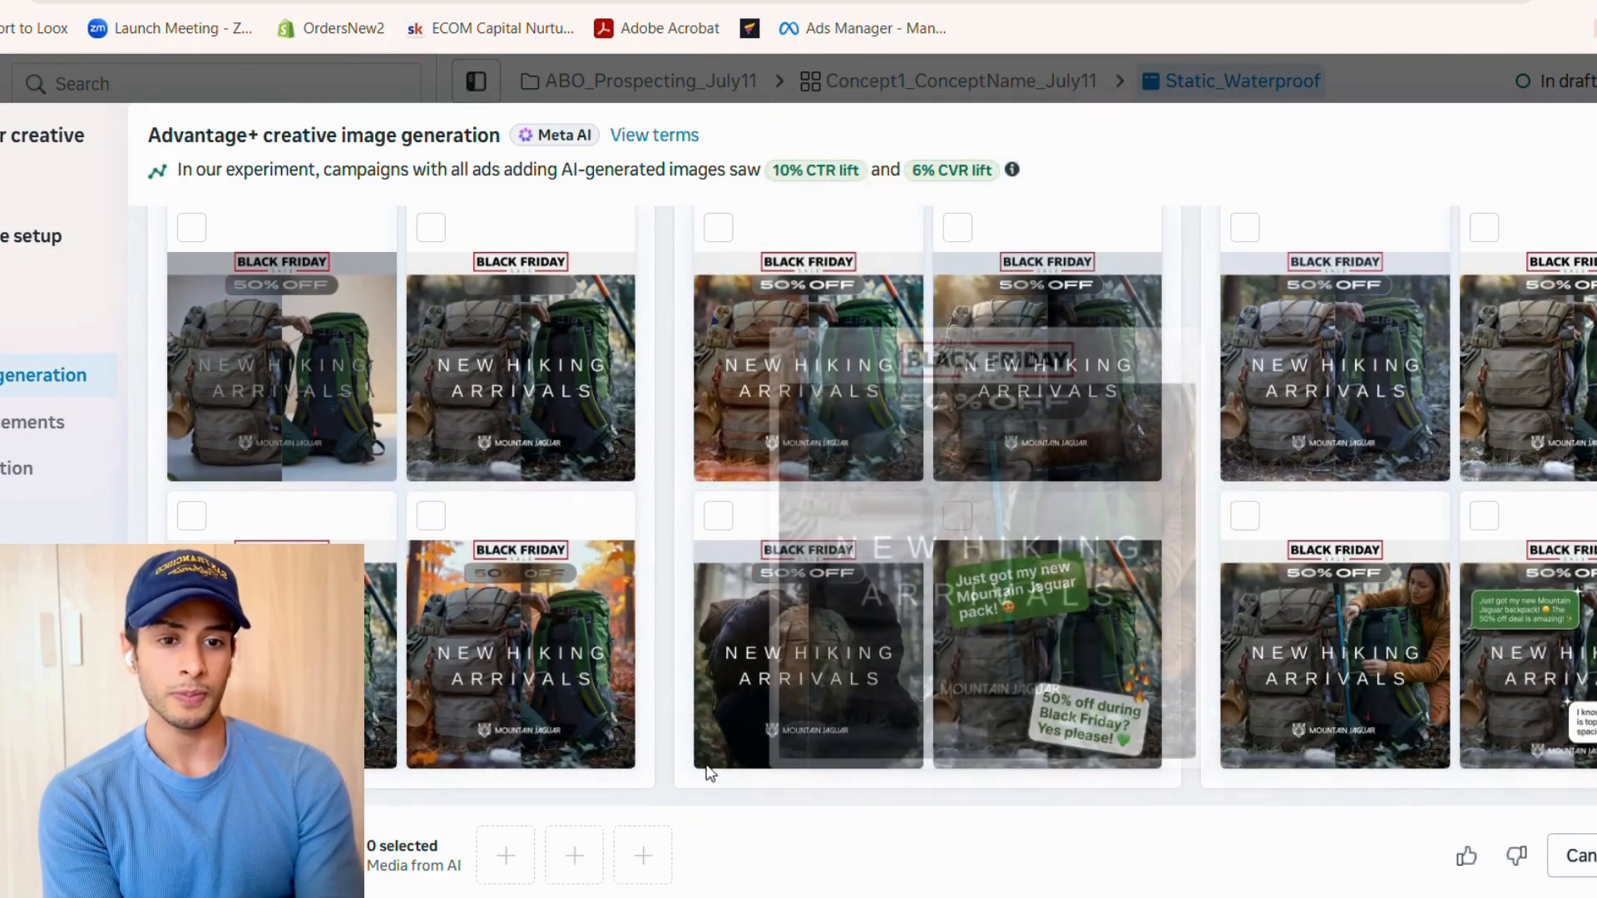
pyautogui.scroll(2, 638, 406)
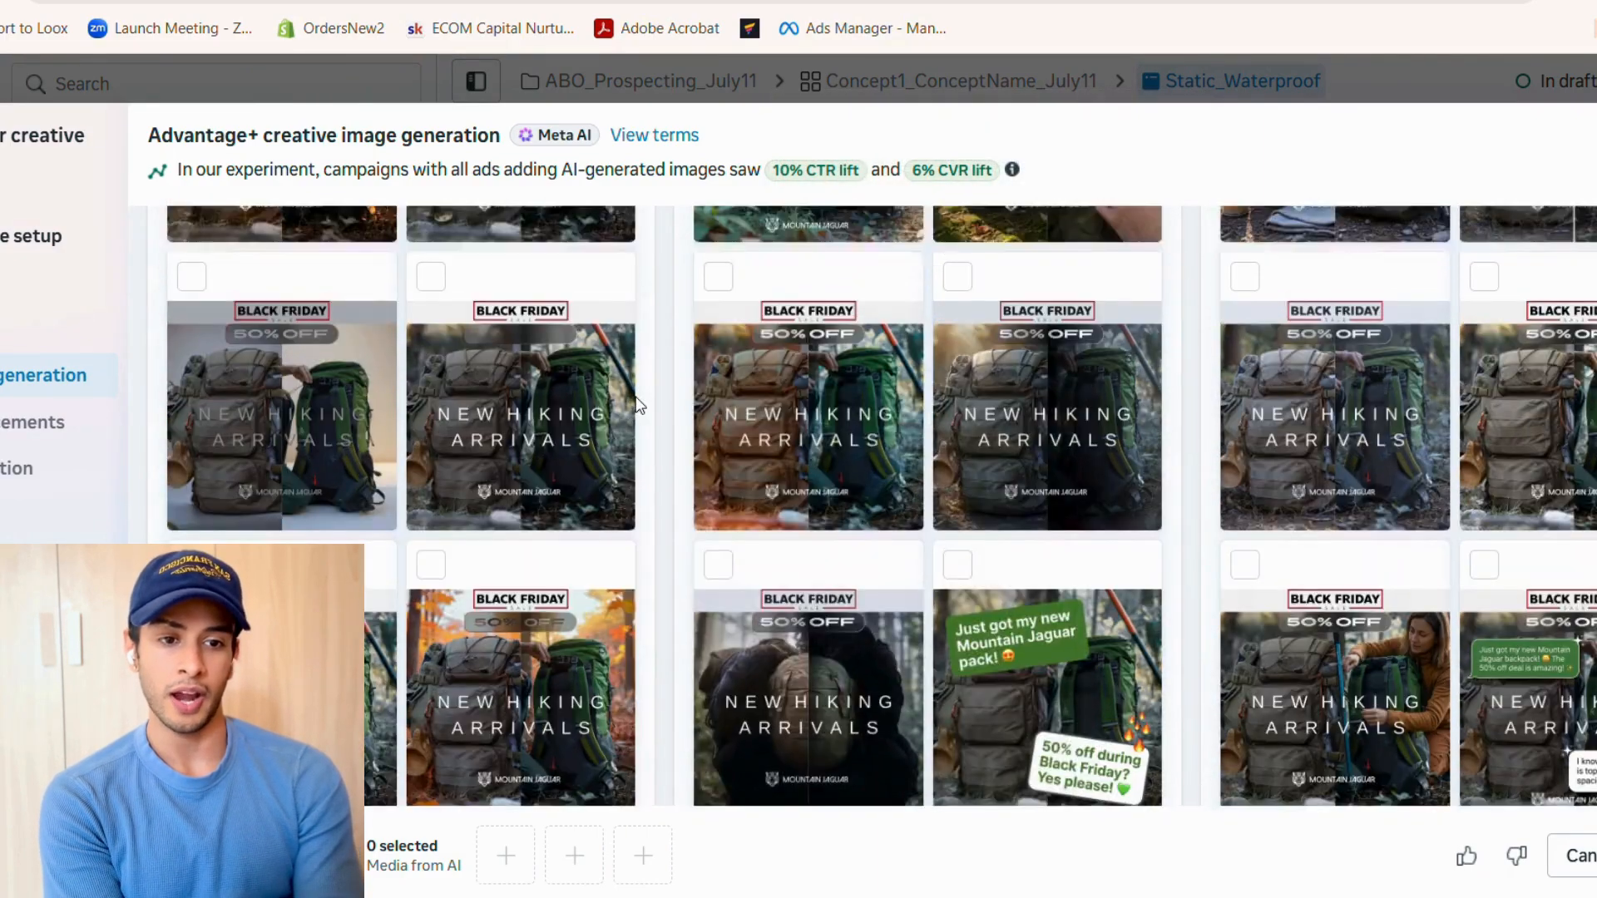
pyautogui.scroll(4, 639, 406)
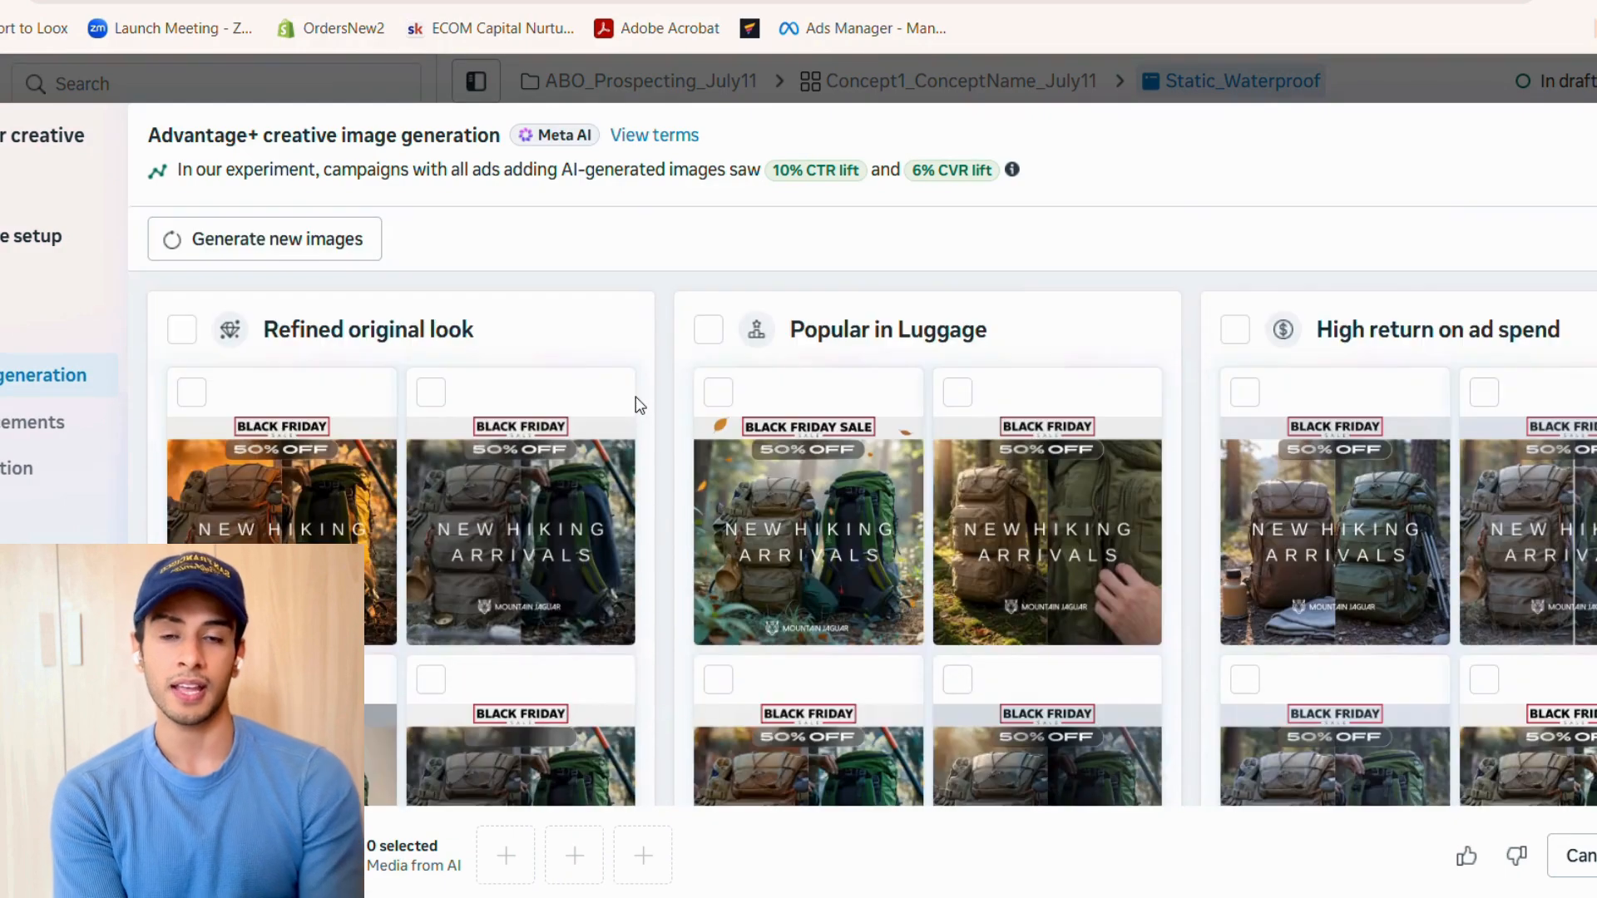
pyautogui.scroll(-3, 639, 406)
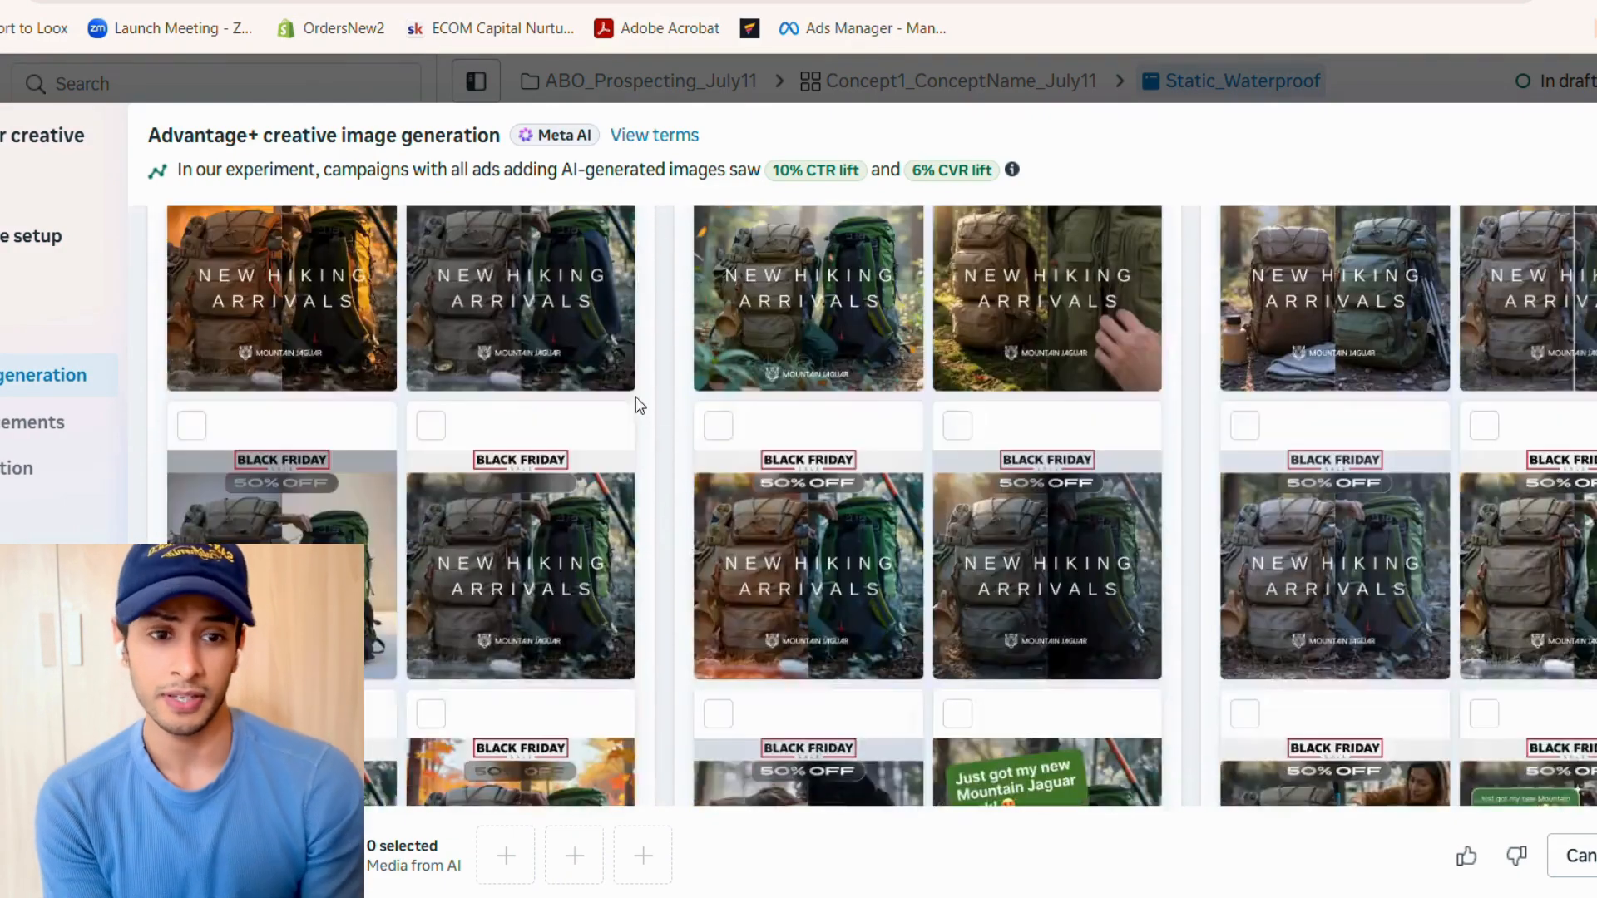
pyautogui.scroll(-1, 639, 406)
pyautogui.scroll(-2, 639, 406)
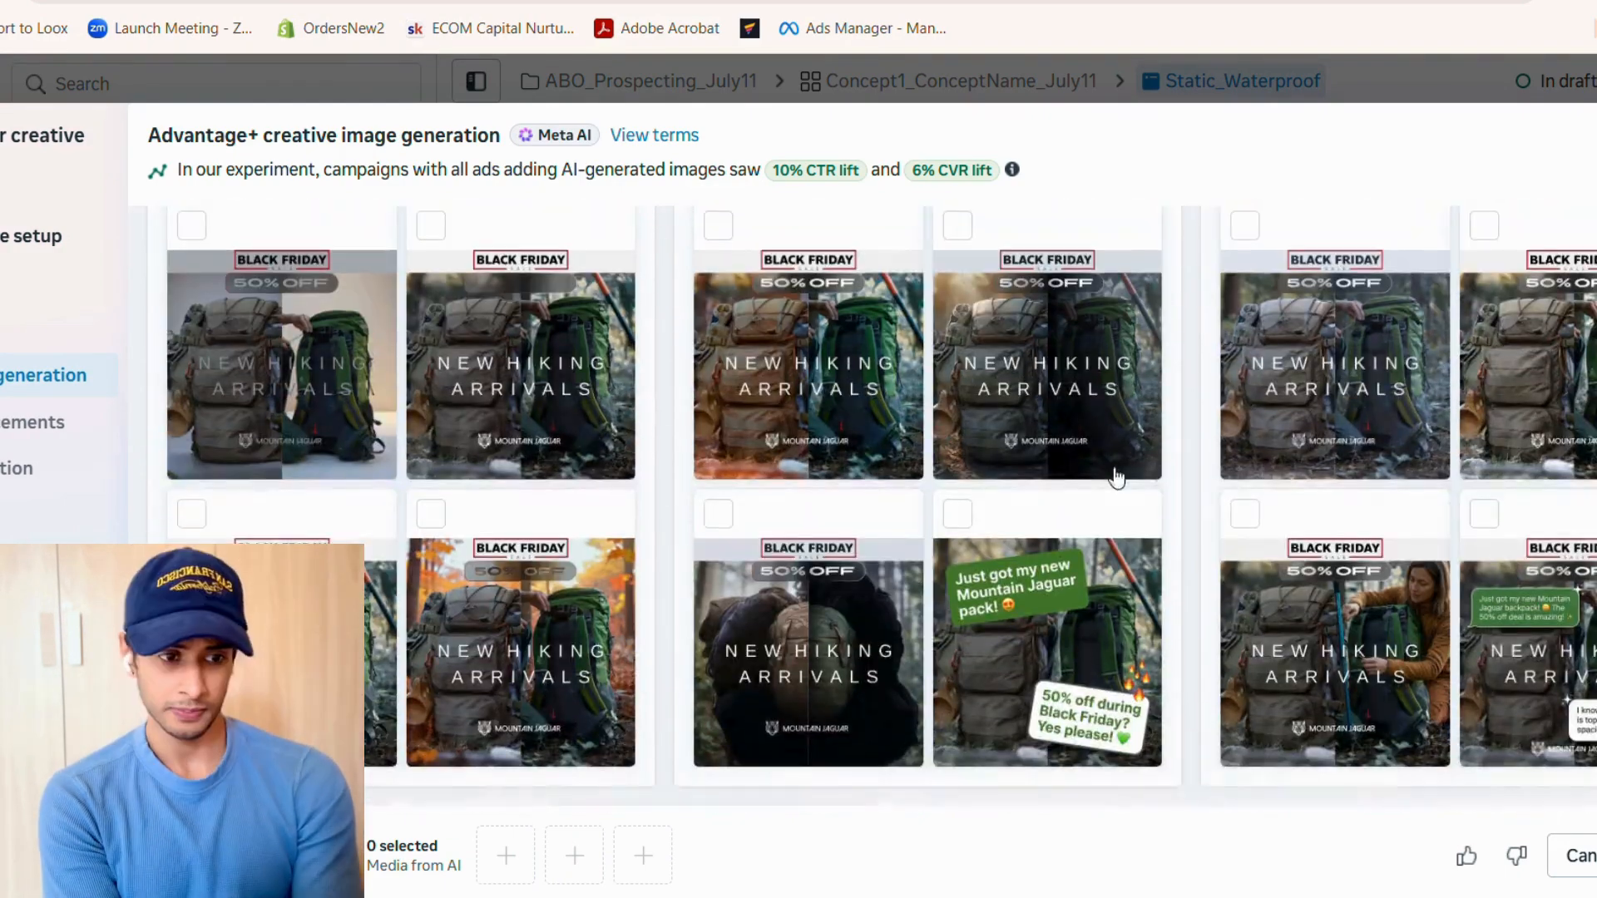
# - Continue to Advantage+ creative translation and deselect French from the recommended translation languages
pyautogui.scroll(-5, 872, 505)
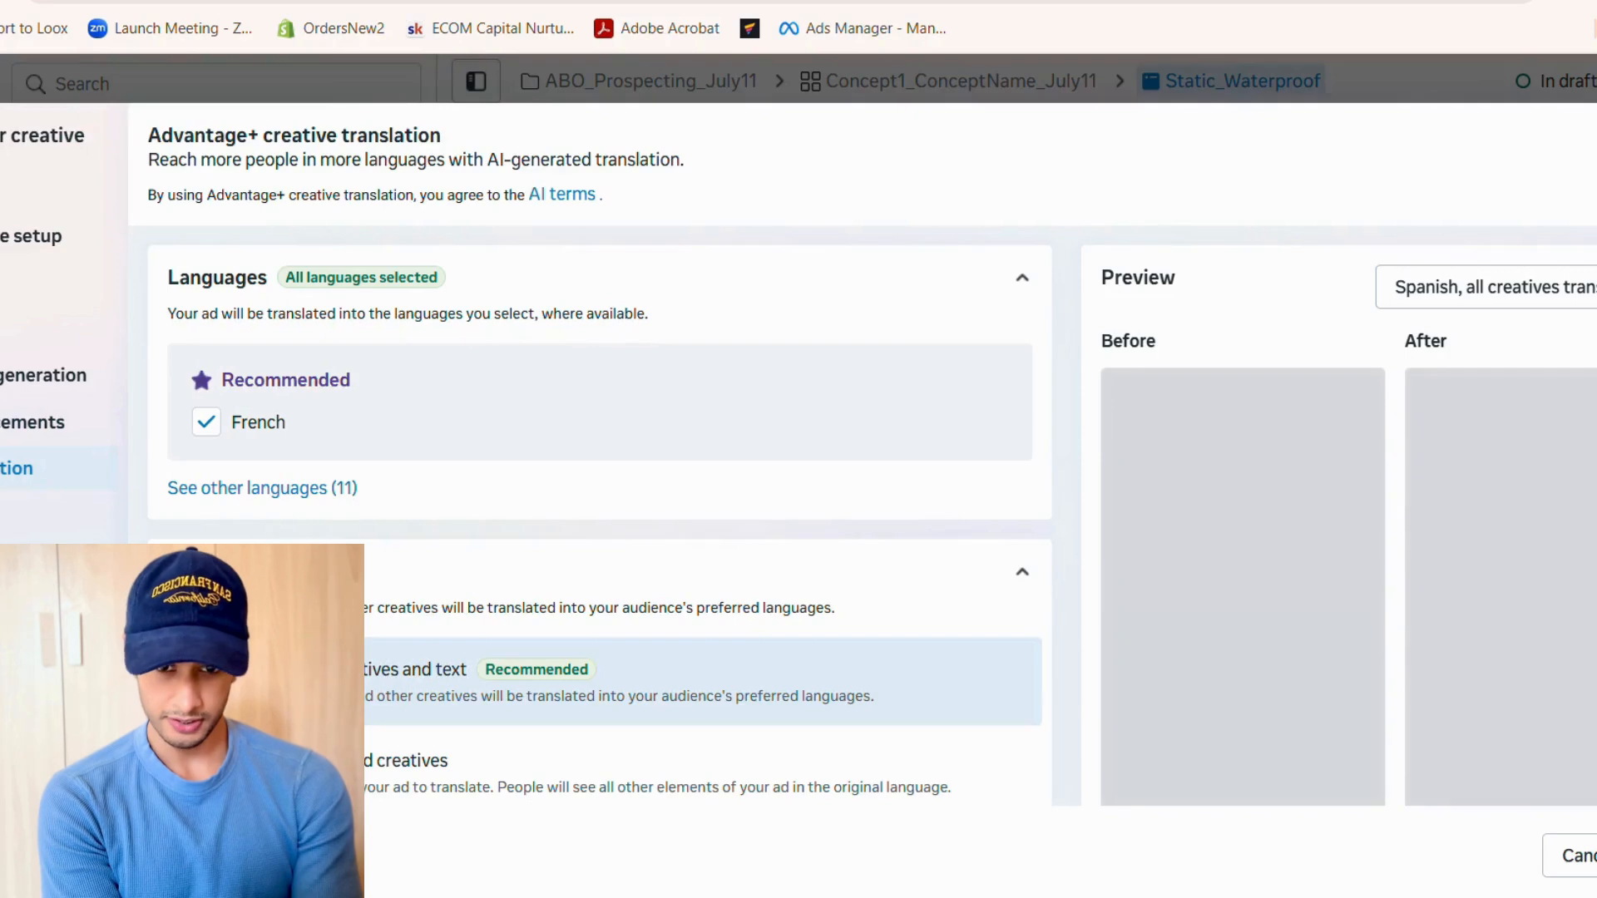
pyautogui.click(207, 426)
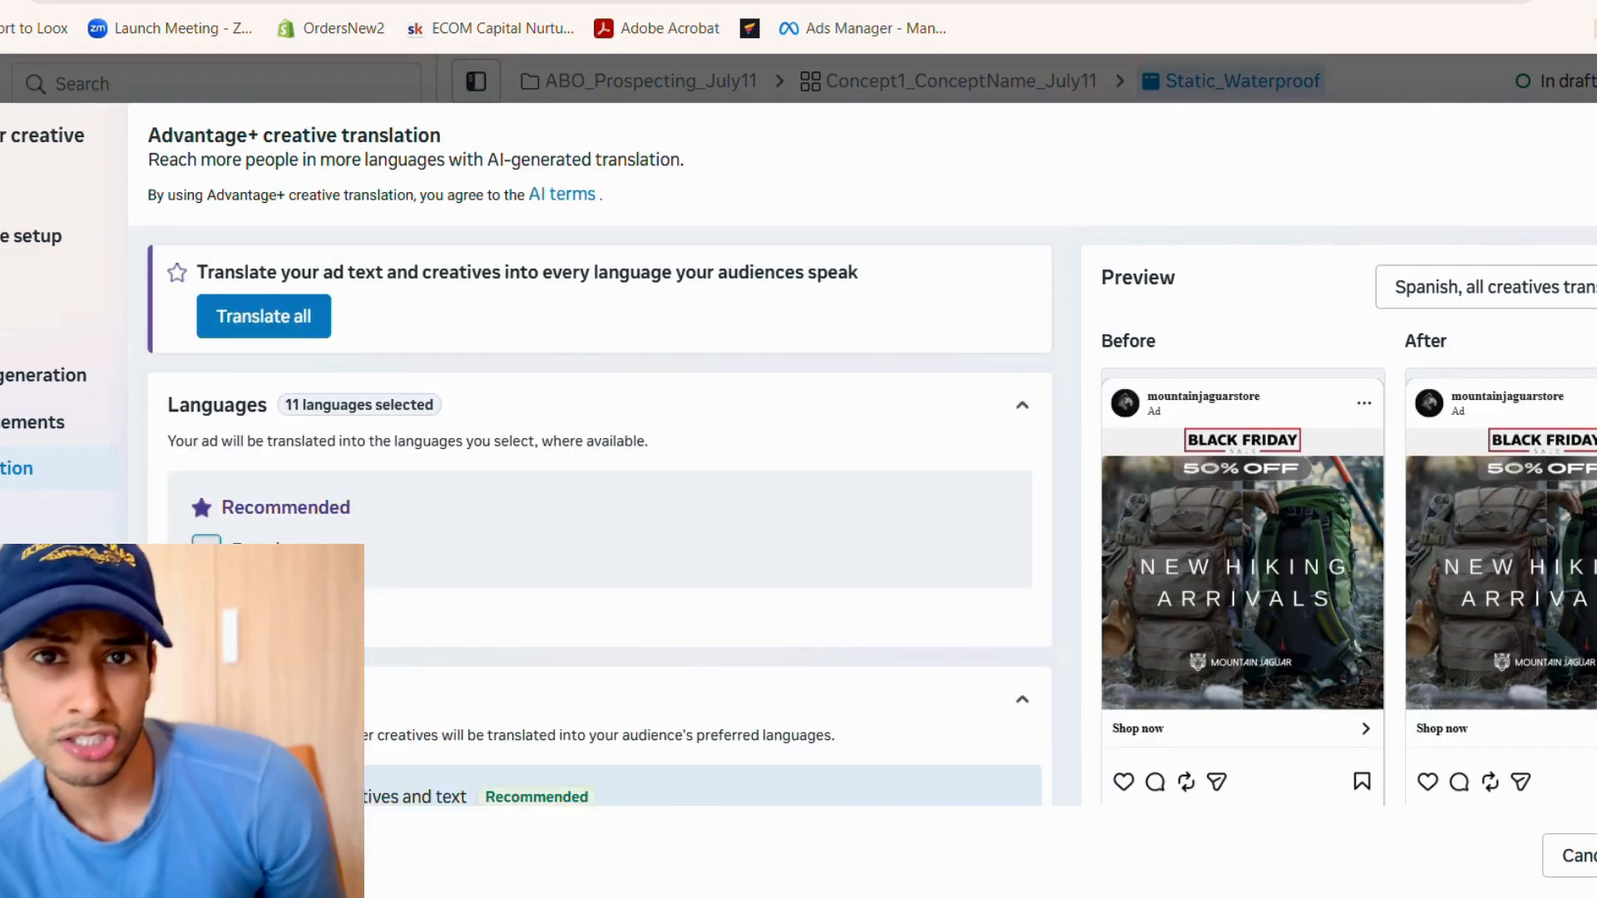
# - Reselect French as a recommended translation language, keep translation of all ad creatives and text, and finish the creative setup
pyautogui.click(206, 547)
pyautogui.click(206, 428)
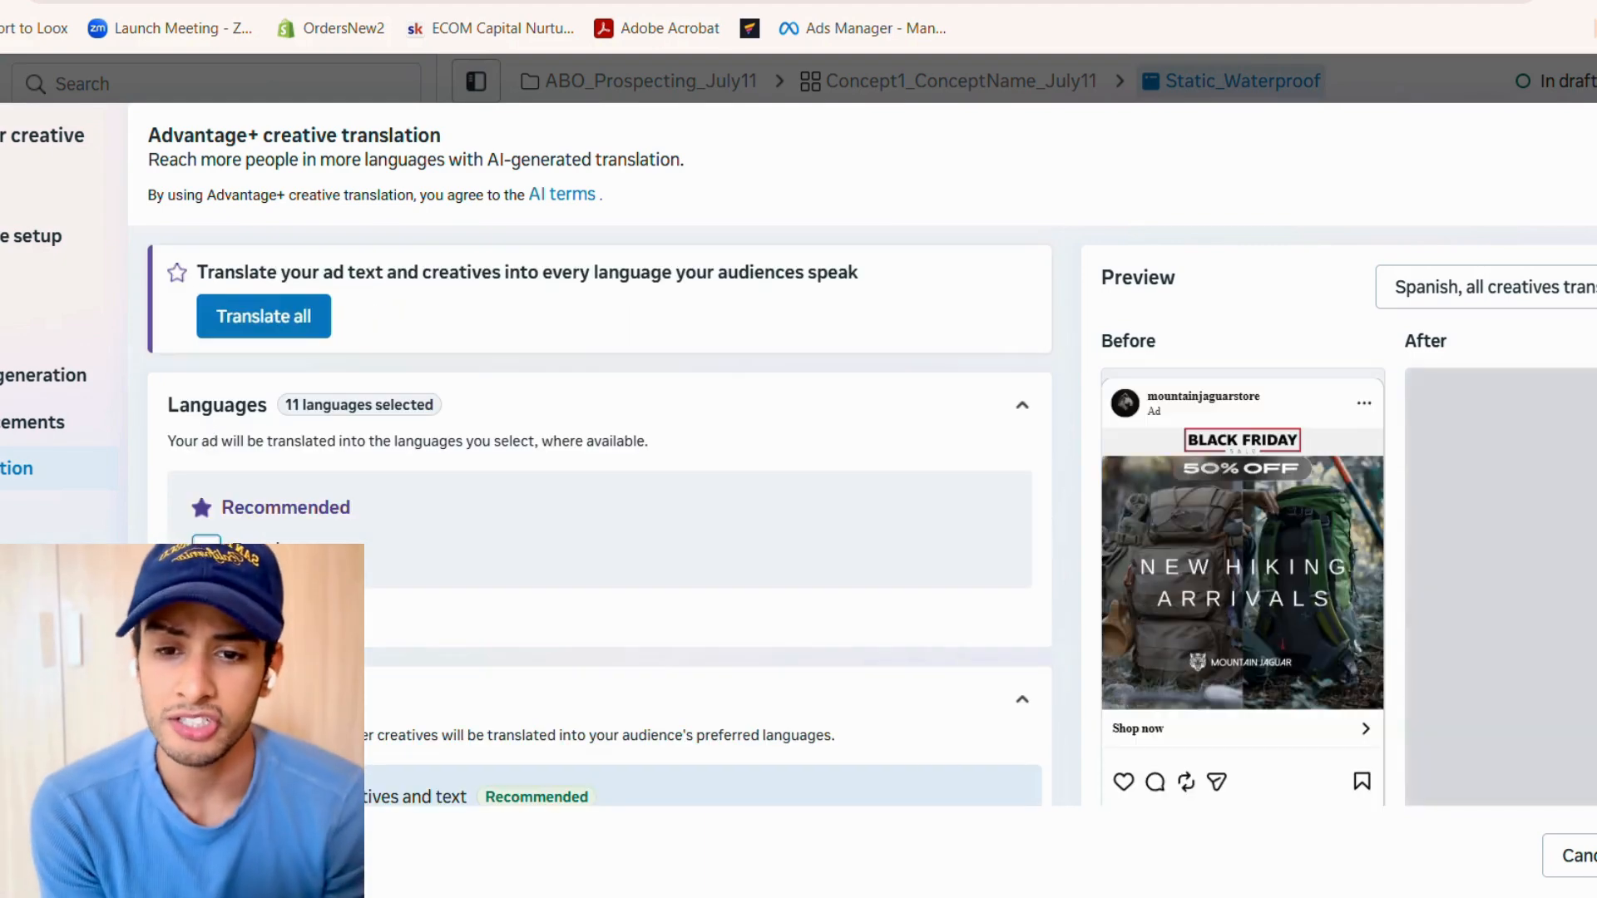
pyautogui.click(206, 547)
pyautogui.scroll(-2, 570, 589)
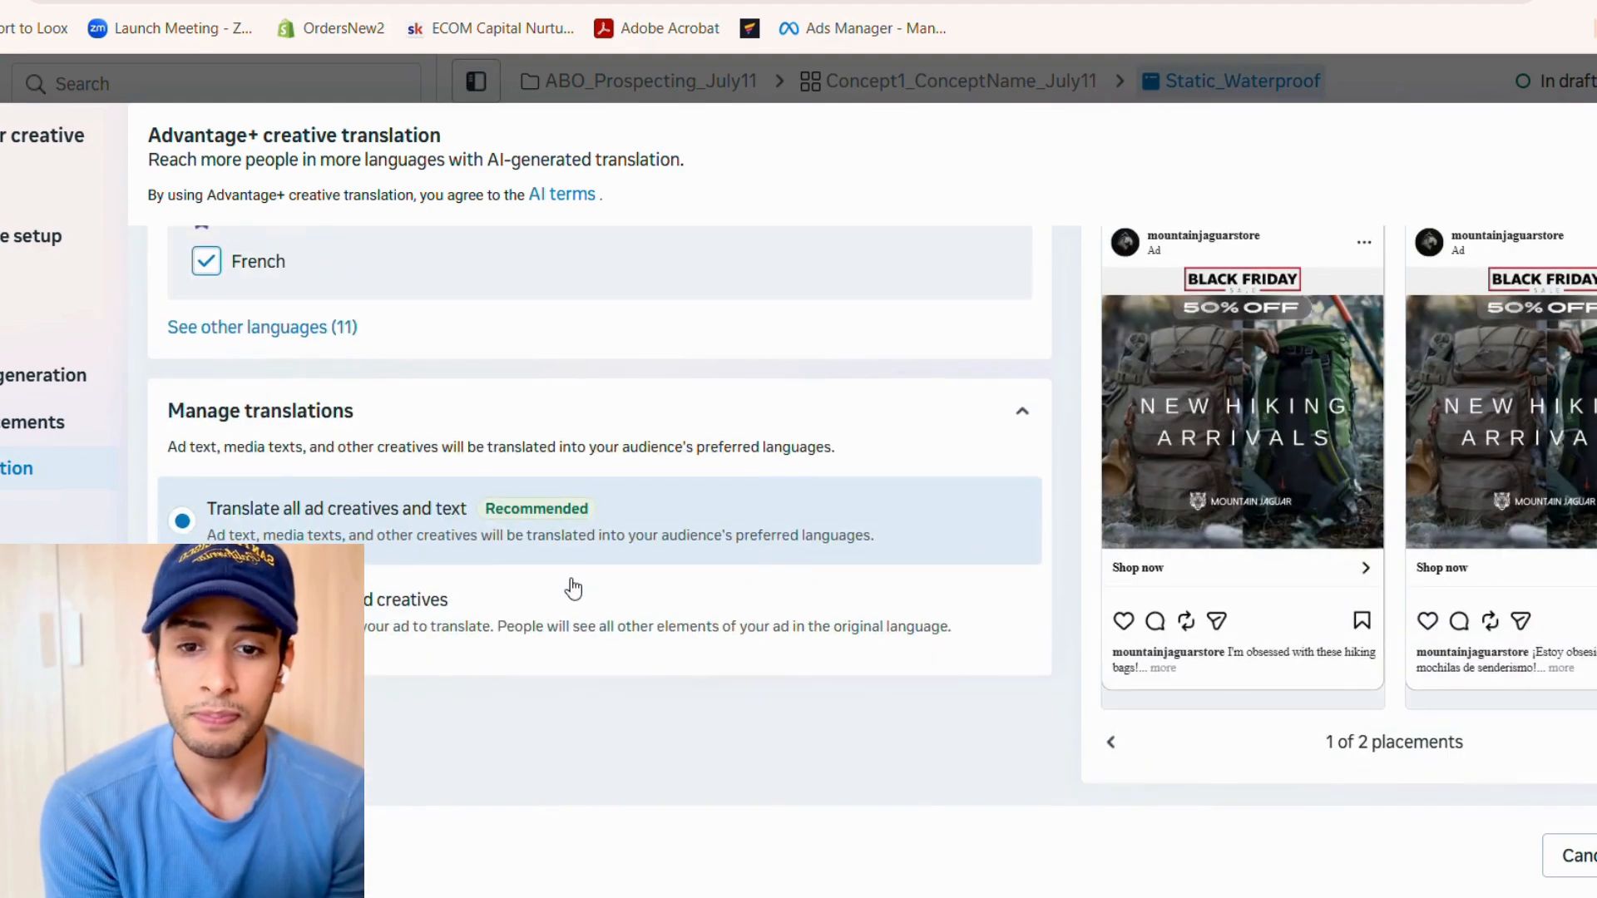
pyautogui.scroll(2, 571, 588)
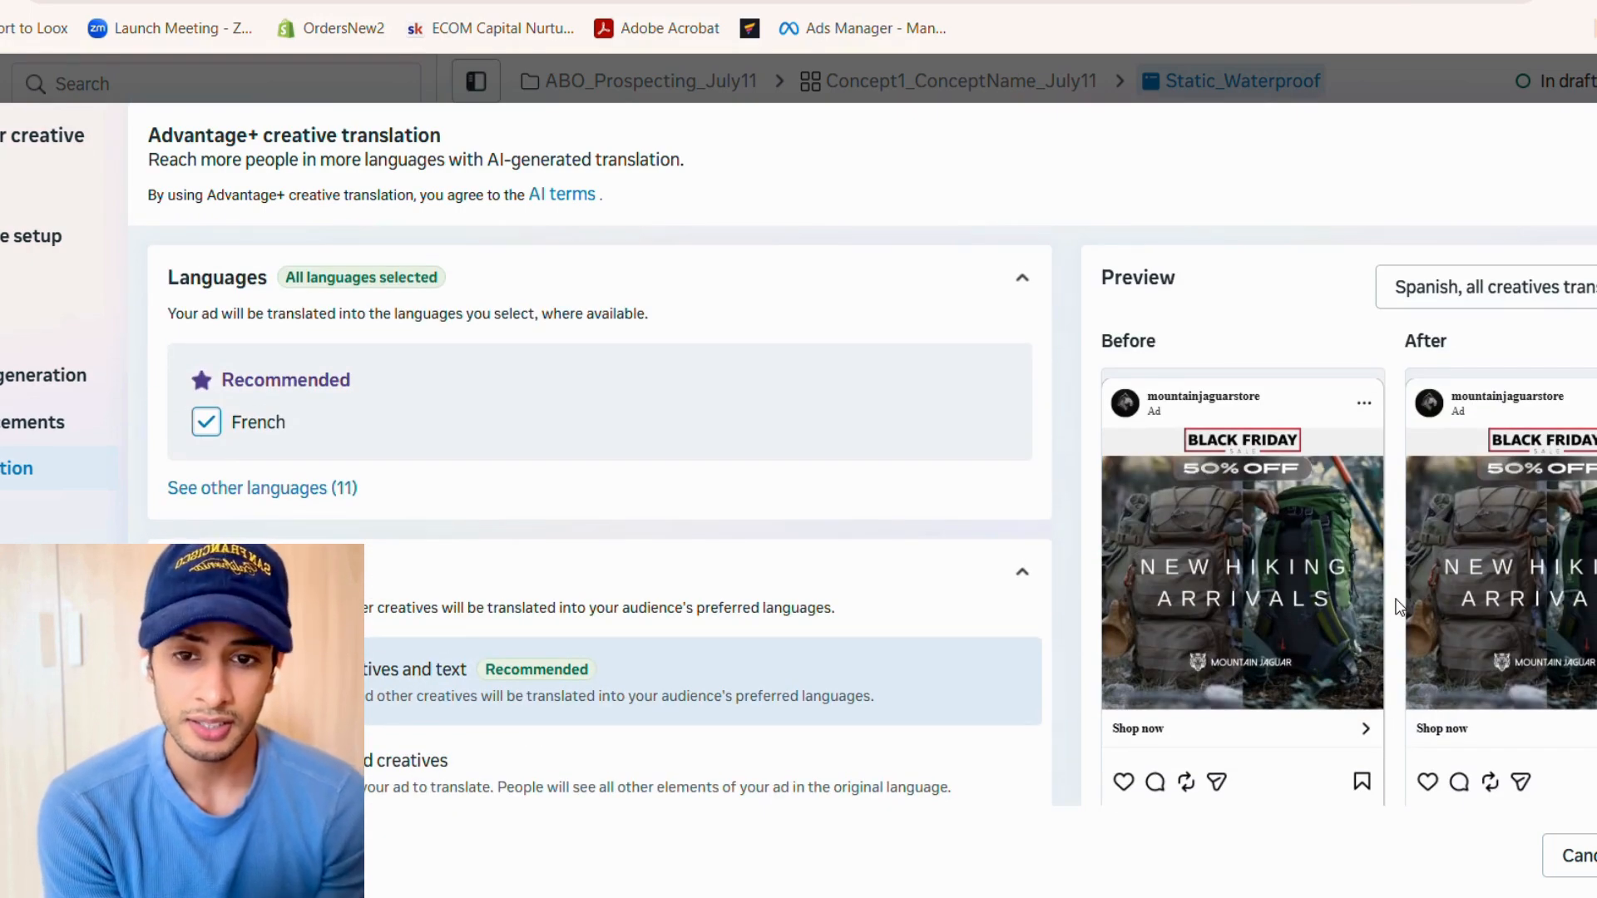
pyautogui.scroll(-2, 1398, 607)
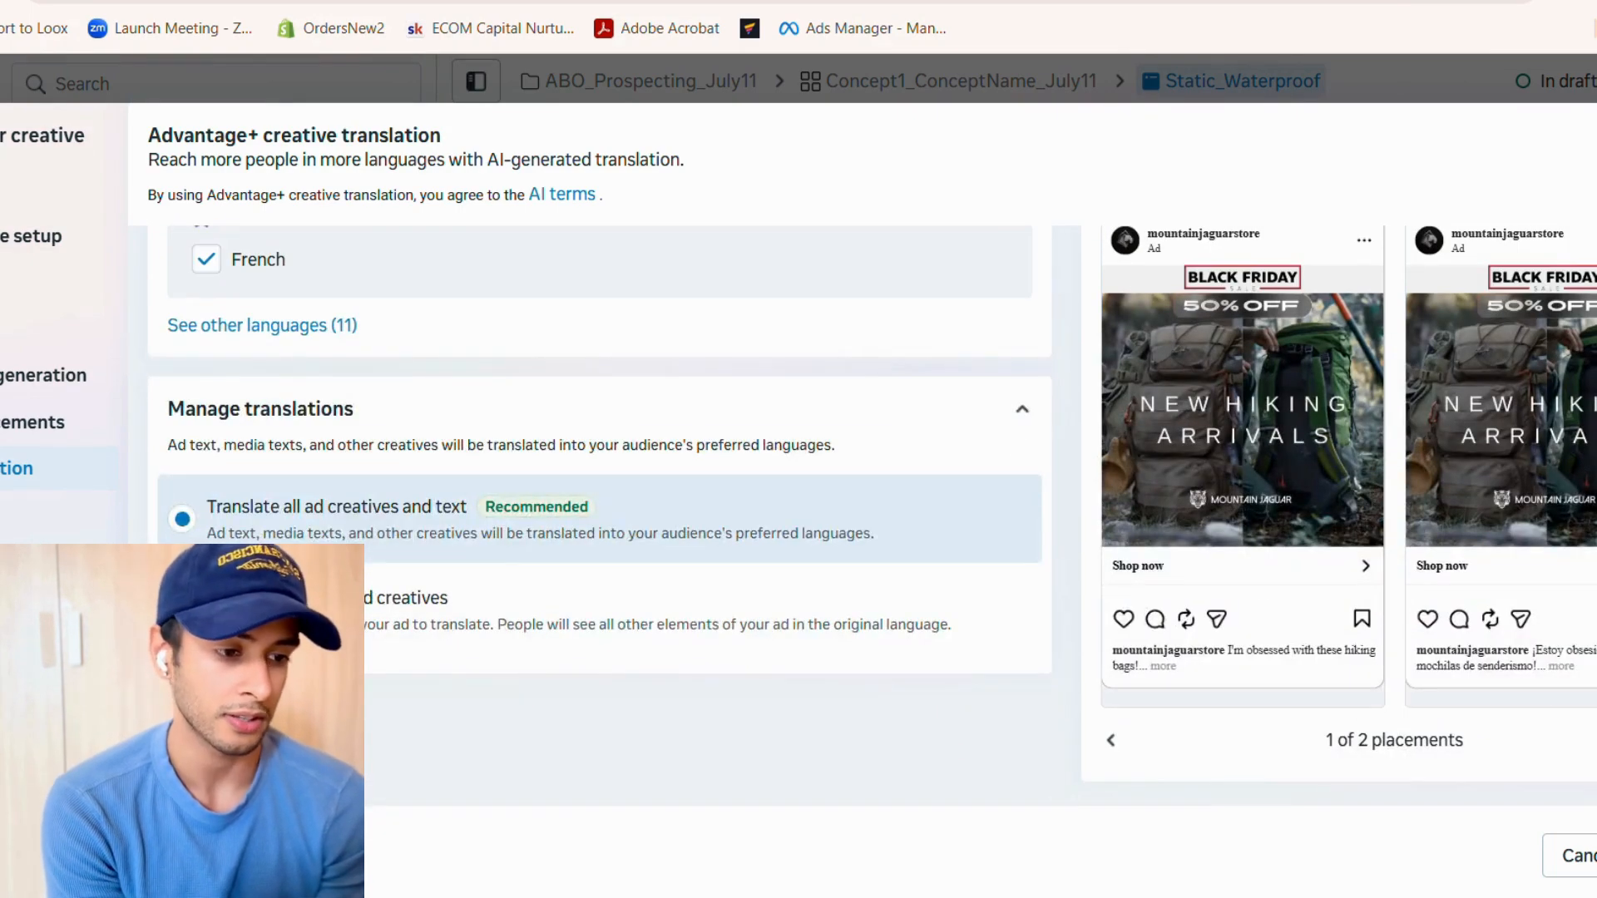
pyautogui.press('Escape')
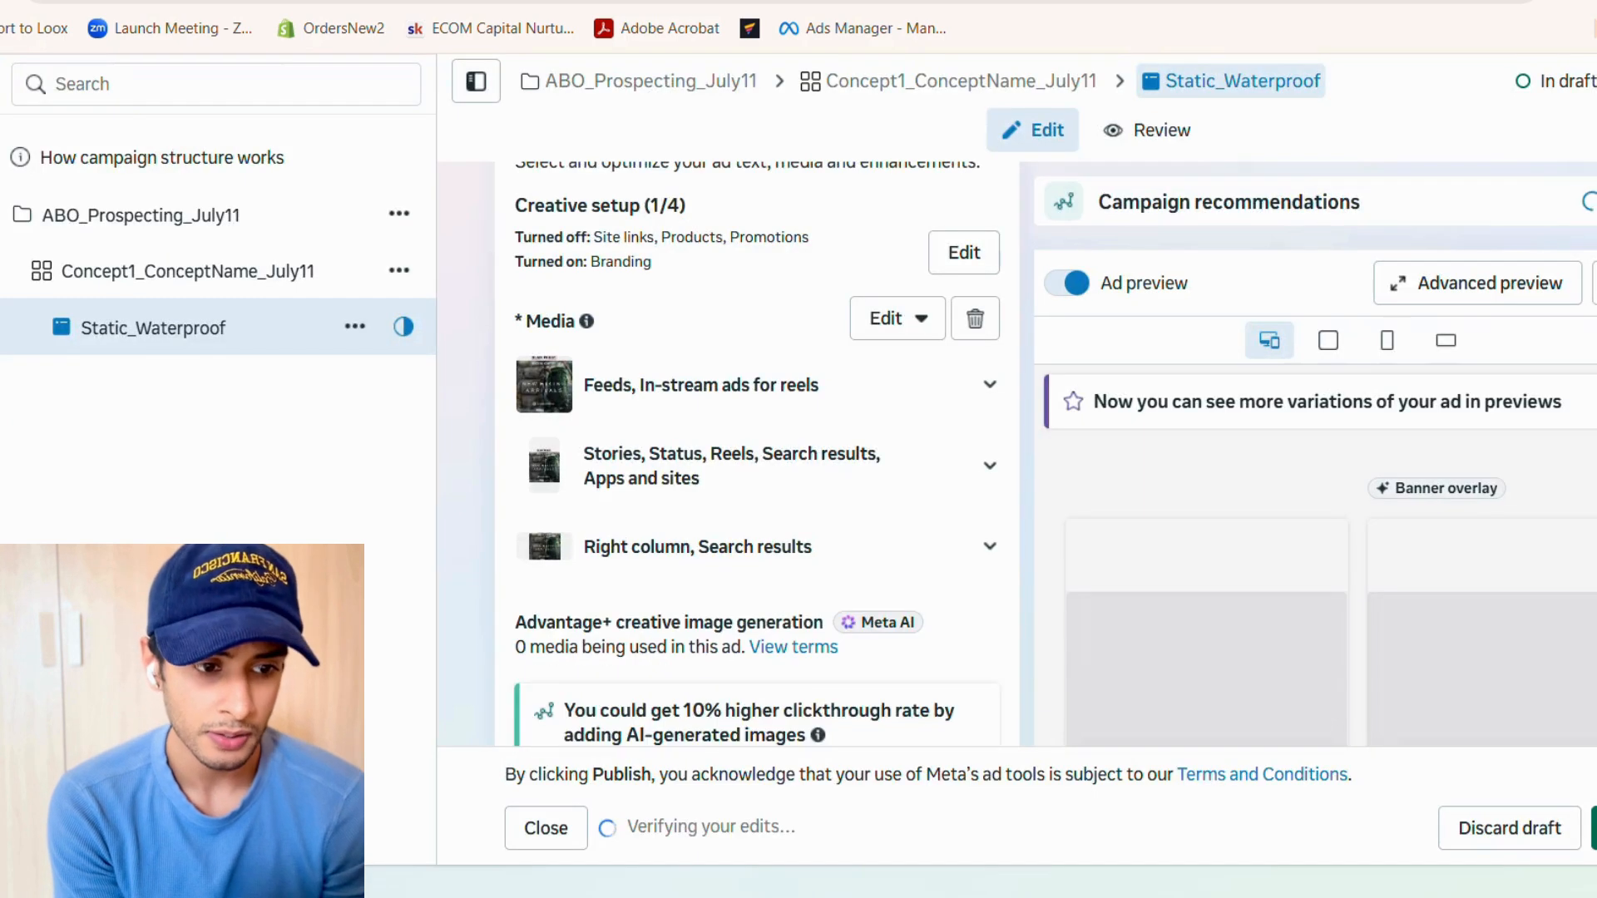
# - Examine the ad preview across the feed and Stories placements, expanding the full primary text in the feed preview
pyautogui.scroll(-3, 1191, 484)
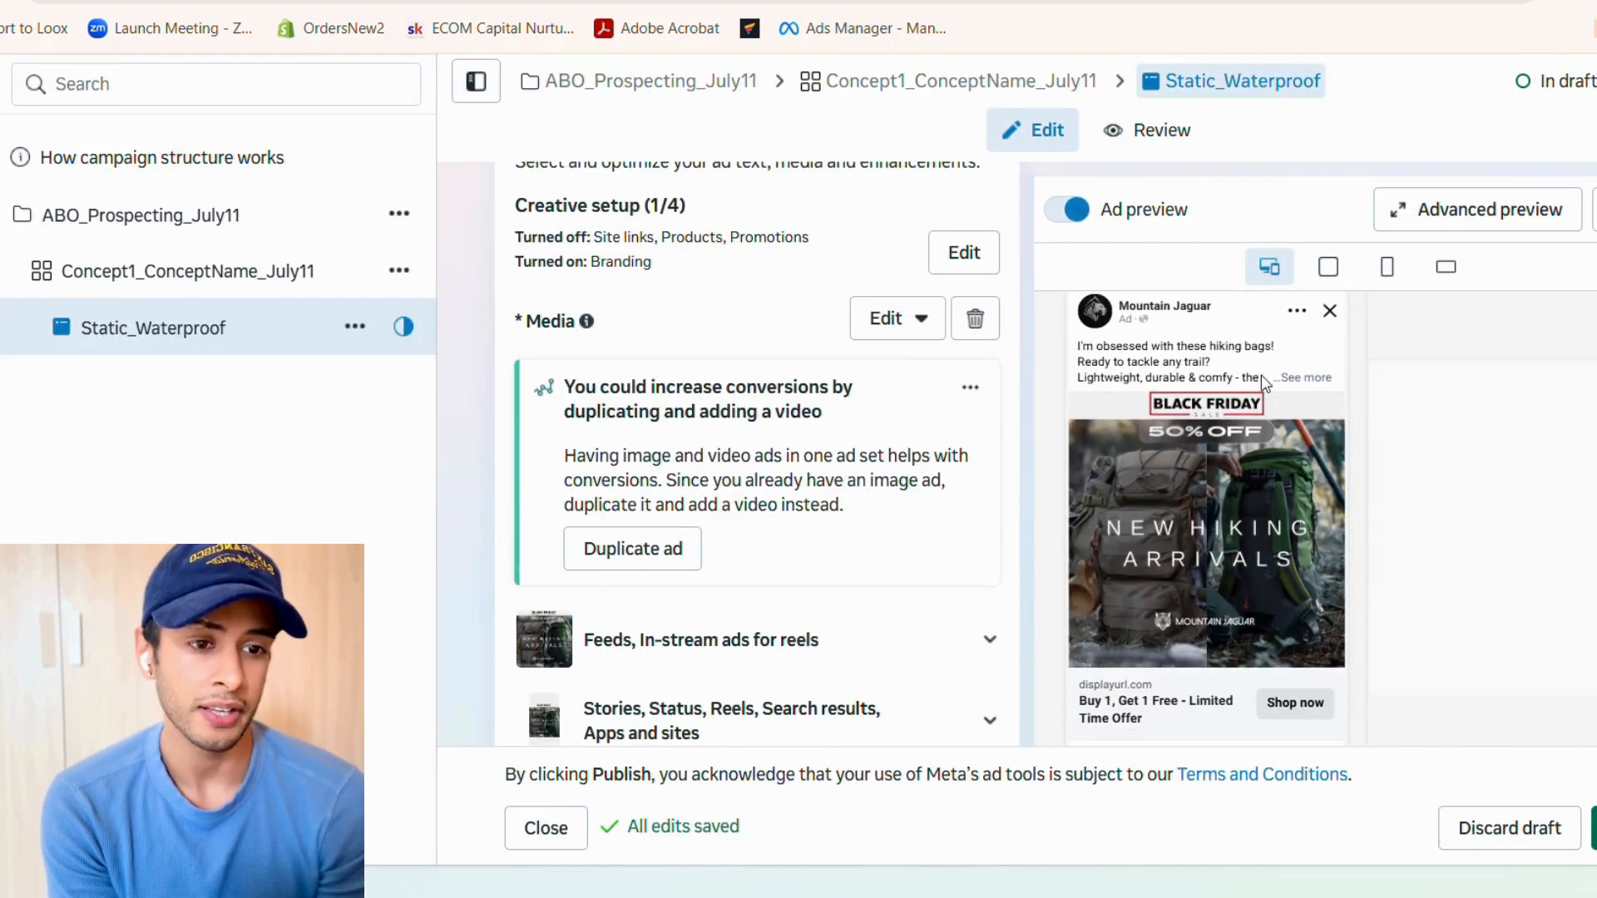
pyautogui.click(1307, 379)
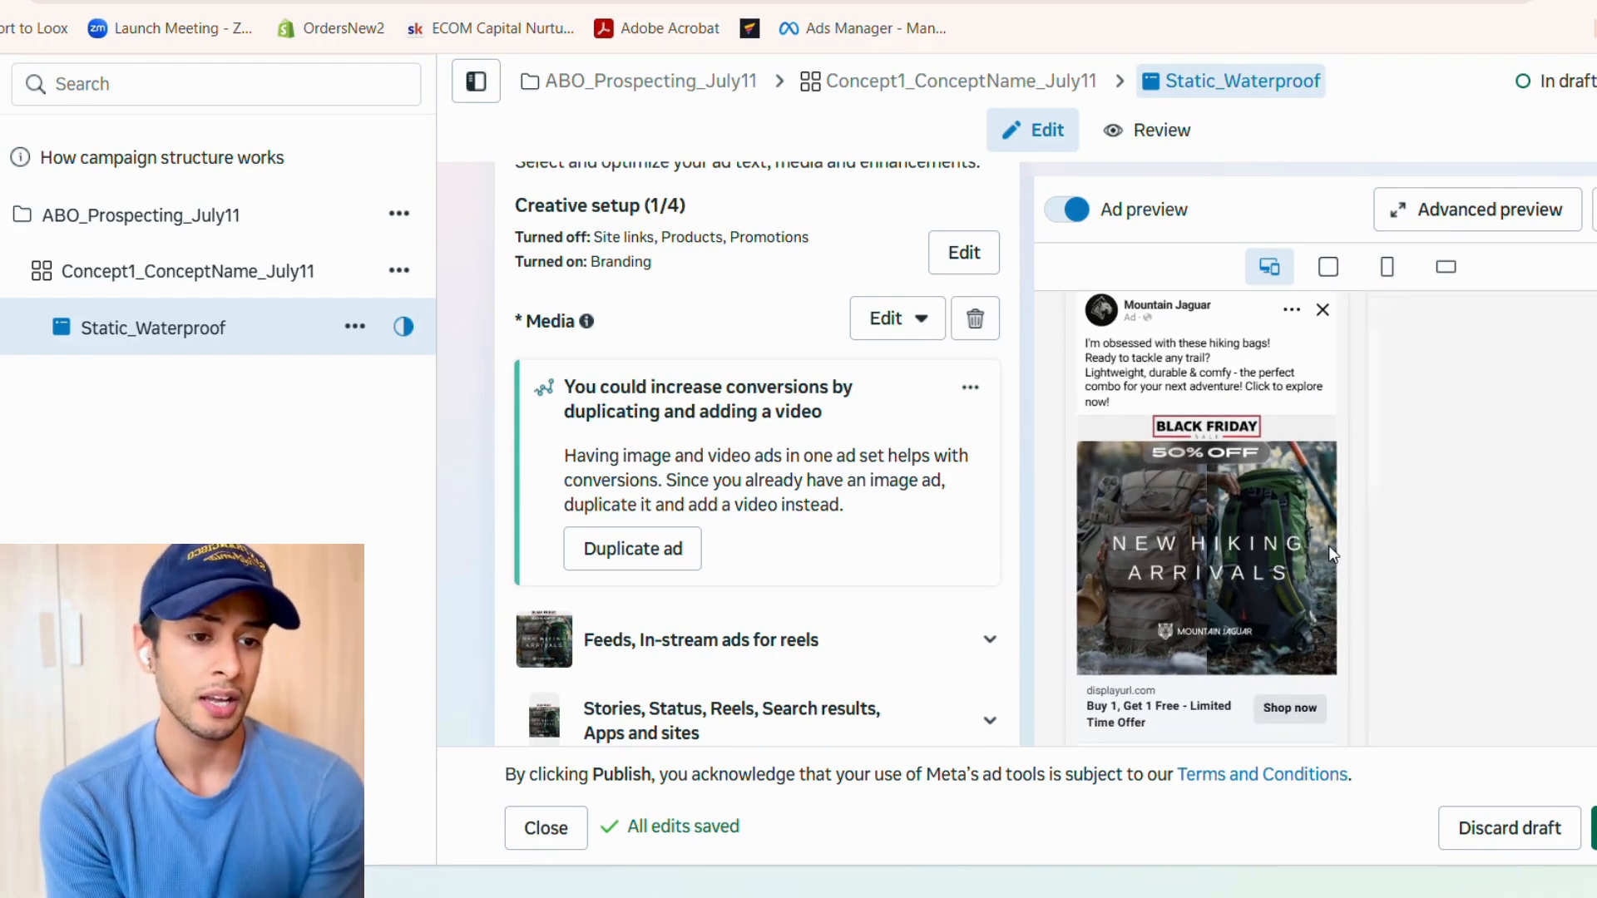
pyautogui.scroll(-4, 1329, 548)
pyautogui.scroll(-3, 1332, 556)
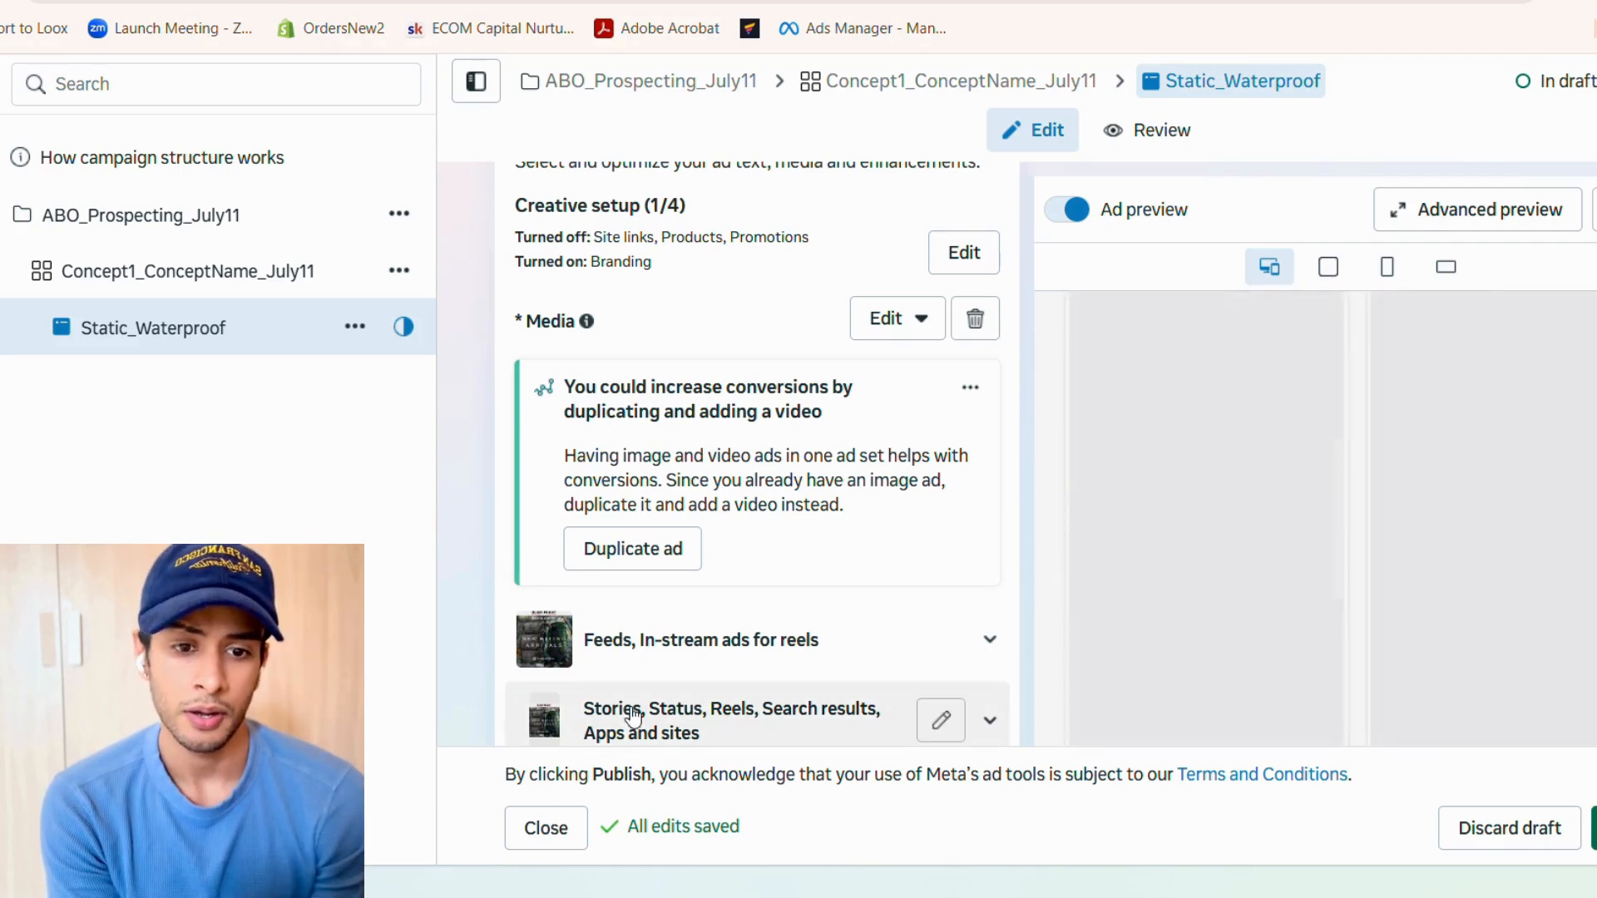
pyautogui.scroll(-2, 628, 711)
pyautogui.scroll(-2, 633, 706)
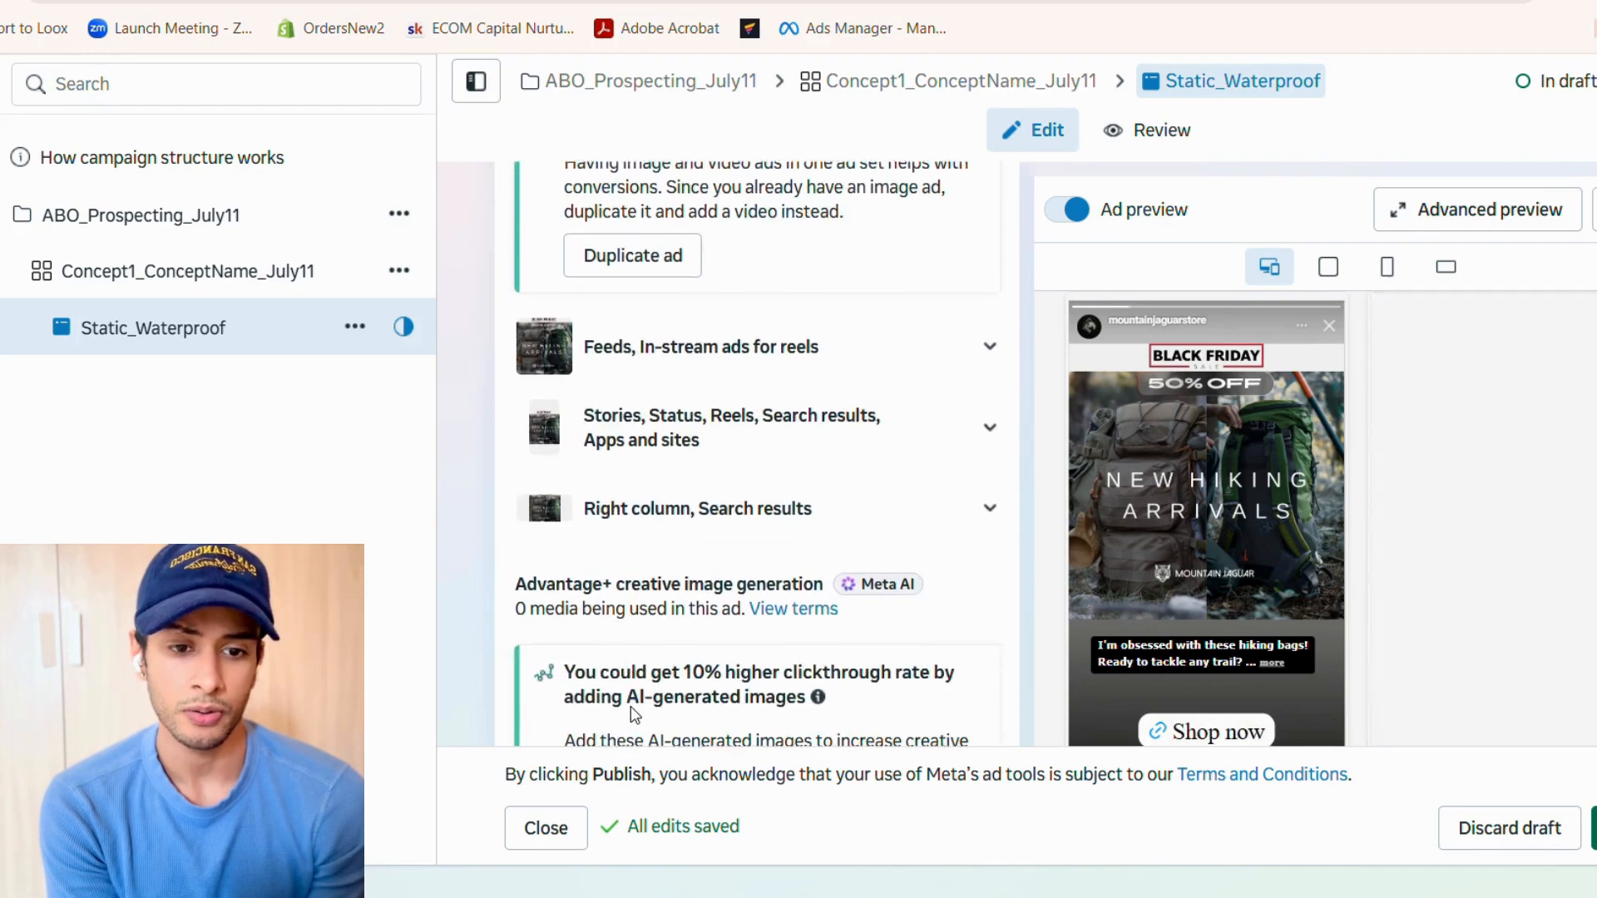
pyautogui.scroll(-3, 1301, 567)
pyautogui.scroll(-2, 1301, 571)
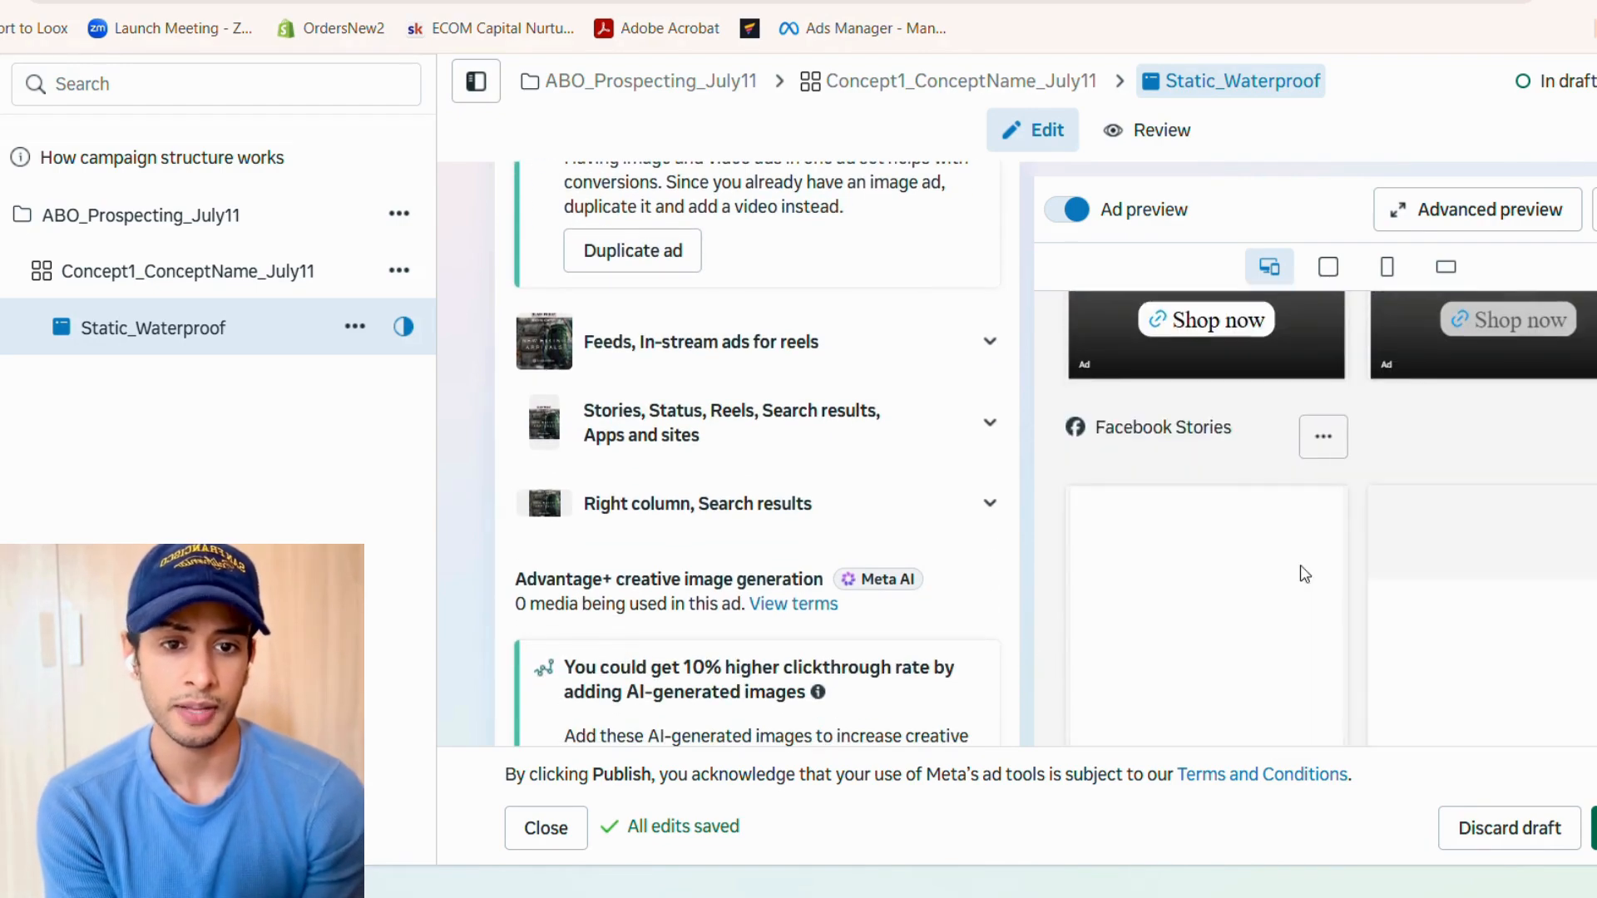
pyautogui.scroll(-5, 806, 483)
pyautogui.scroll(-2, 805, 482)
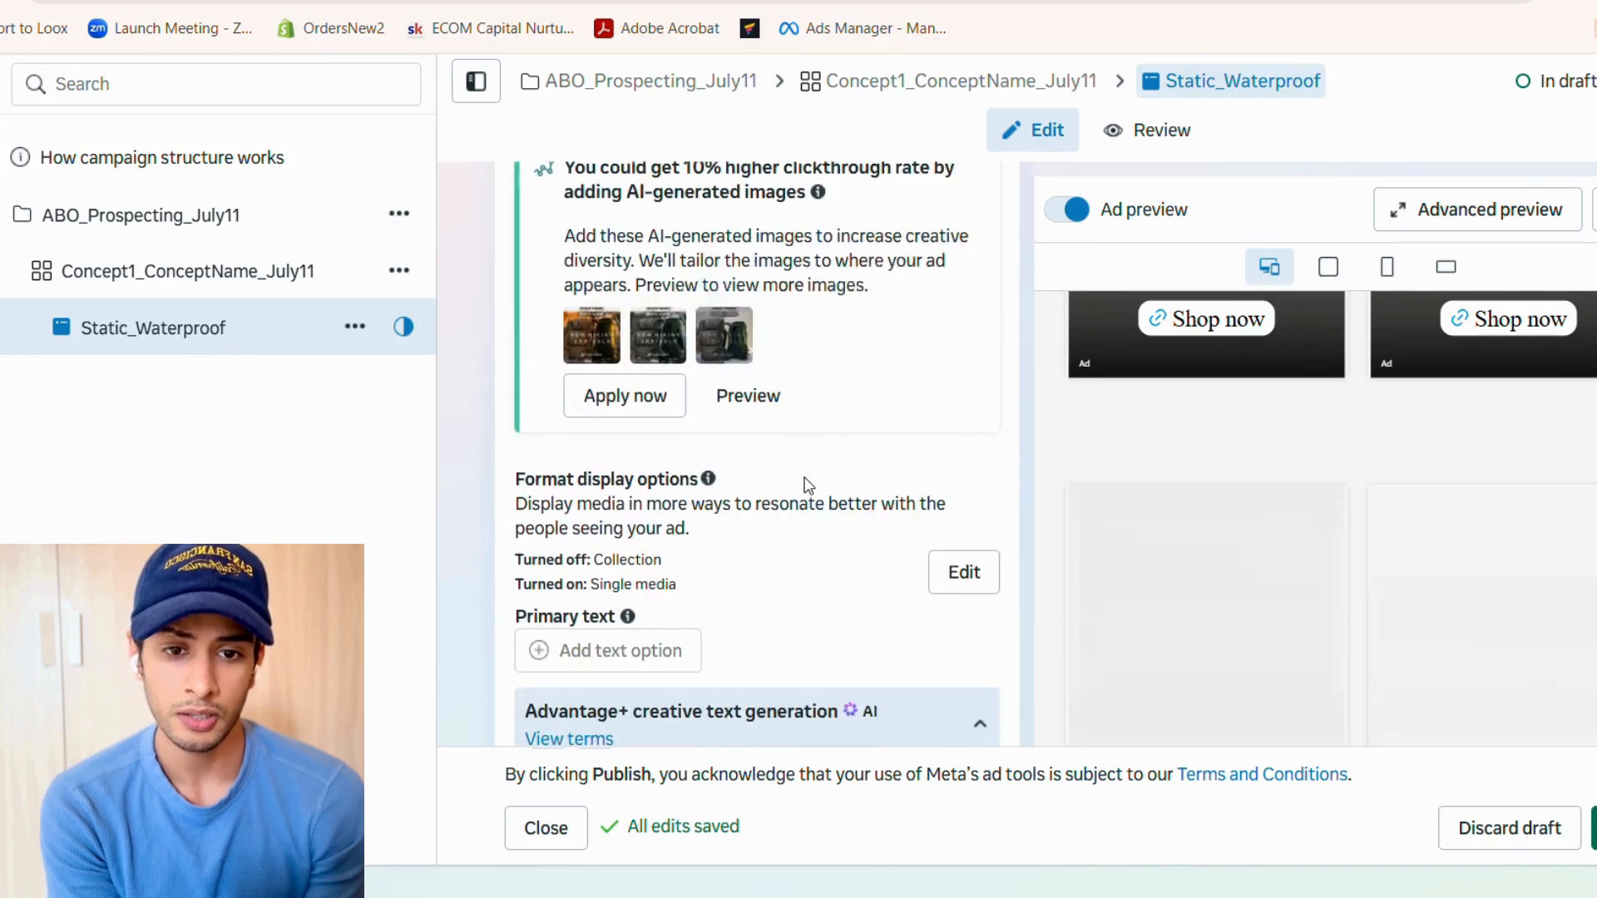
pyautogui.scroll(-1, 1045, 597)
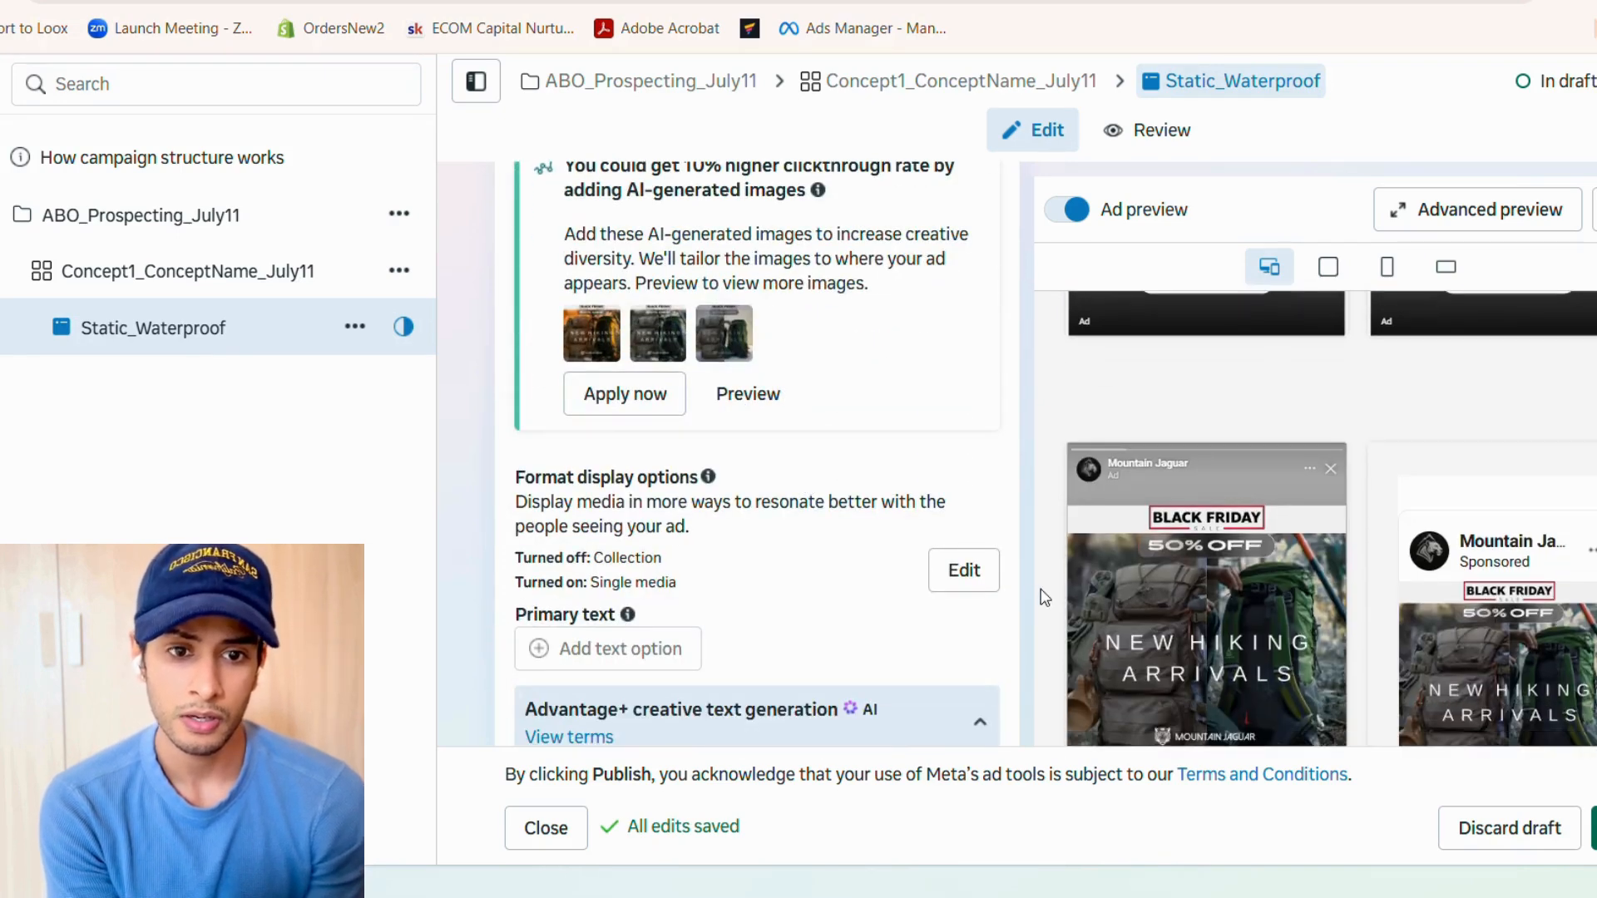
pyautogui.scroll(-4, 1045, 597)
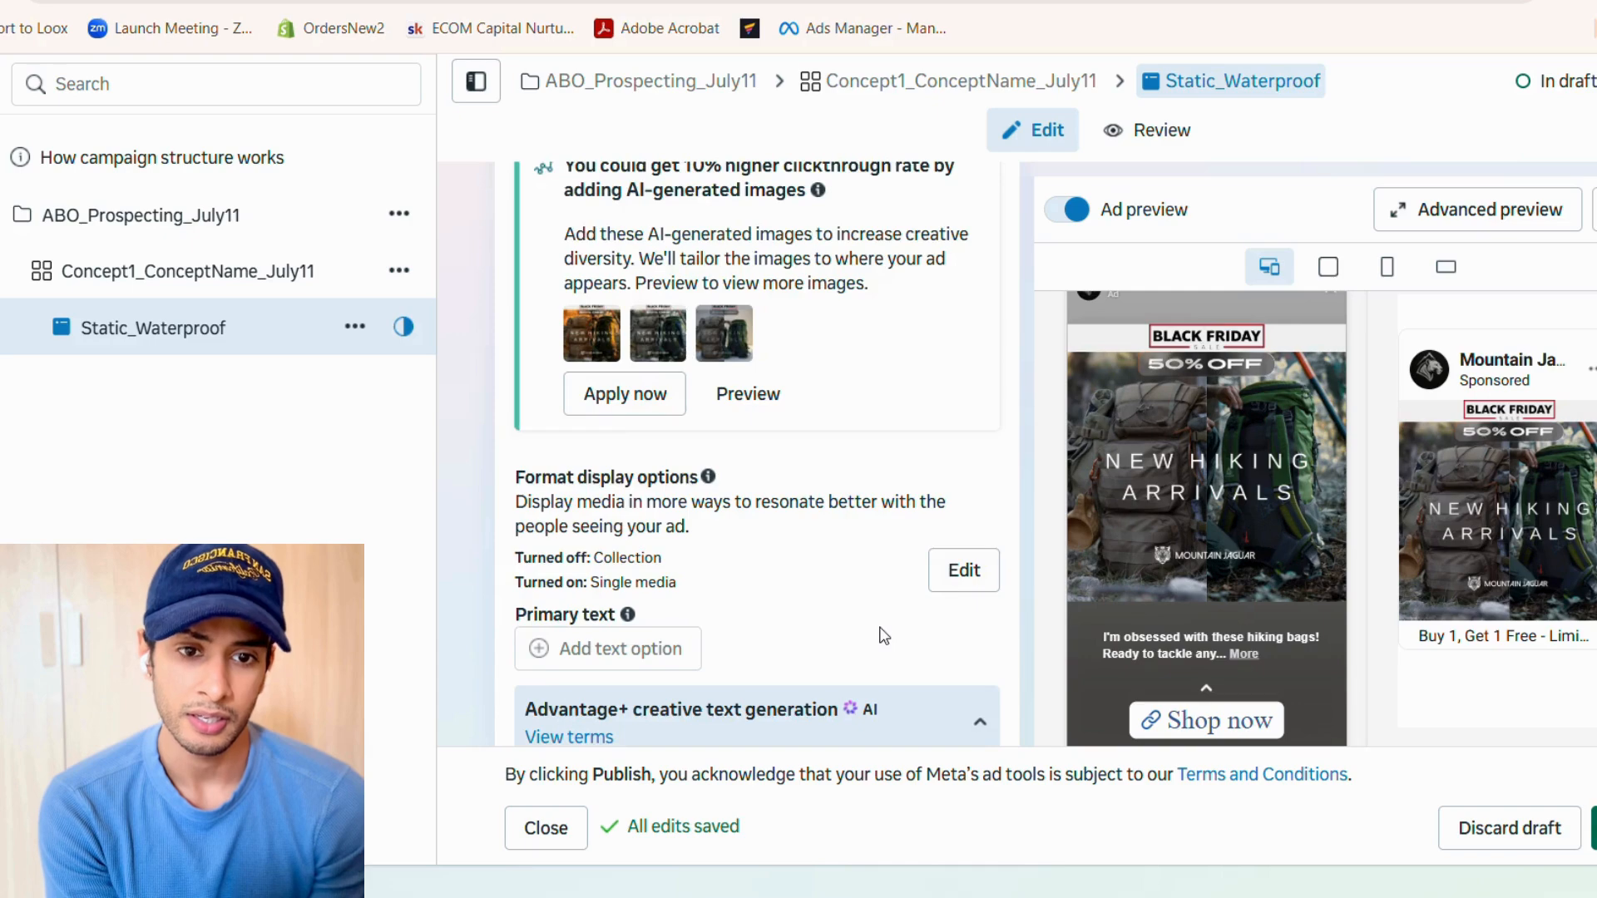
# - Review the AI-generated primary text variations for Adventure seekers and the generated headline variations in the ad's creative section
pyautogui.scroll(-5, 884, 636)
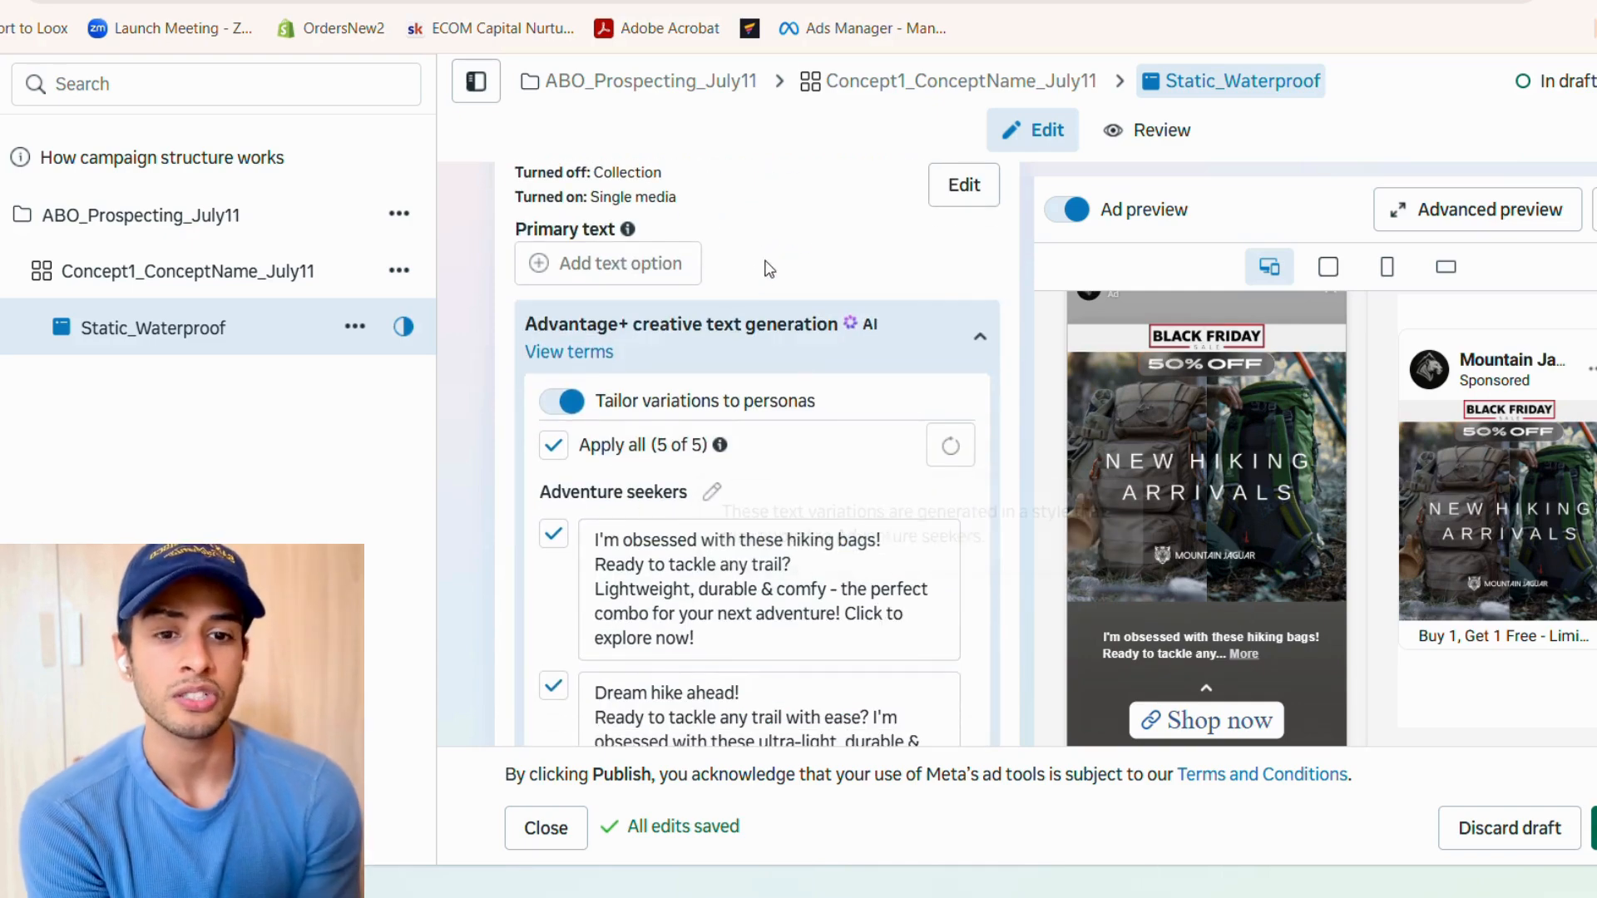
pyautogui.scroll(-3, 841, 250)
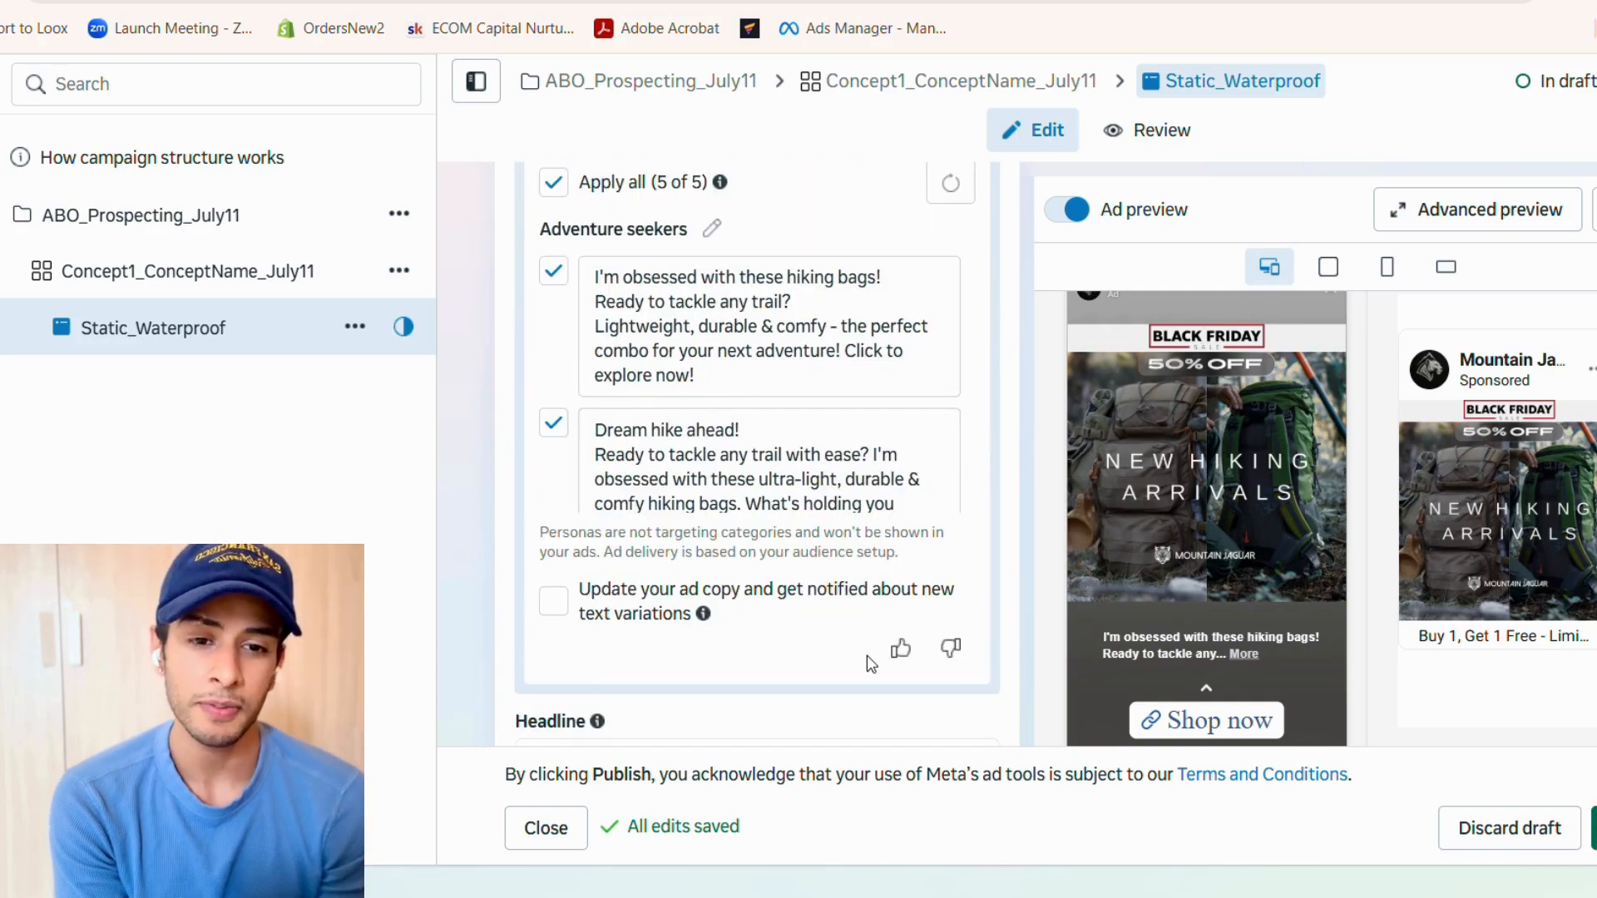
pyautogui.scroll(-3, 871, 663)
pyautogui.moveTo(865, 616)
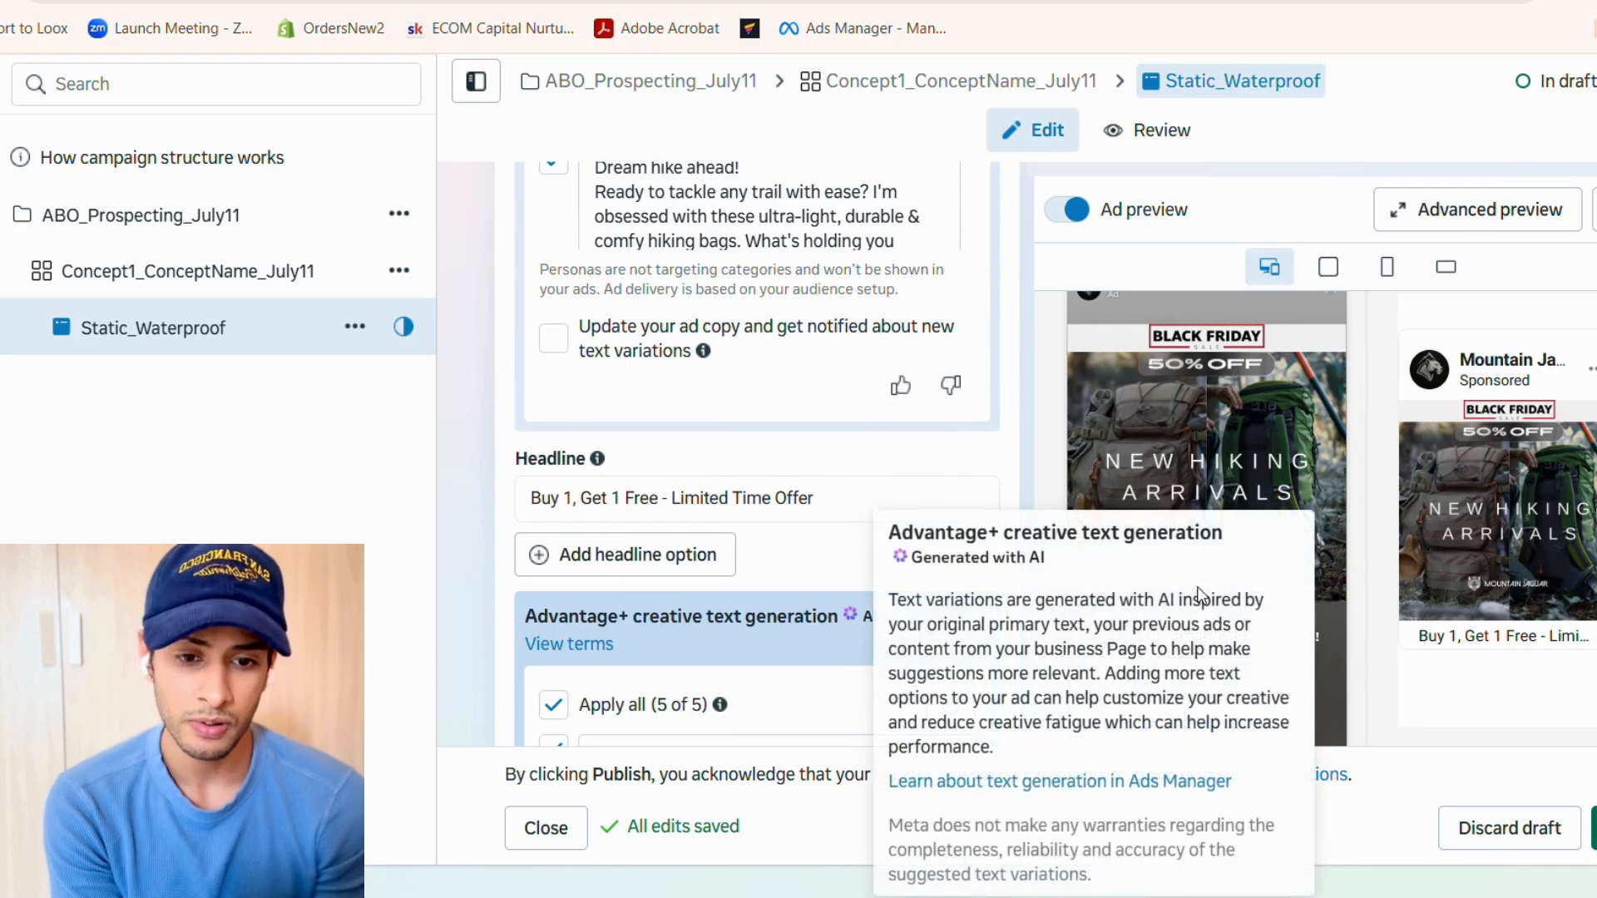
pyautogui.scroll(-3, 1283, 401)
pyautogui.scroll(-3, 842, 543)
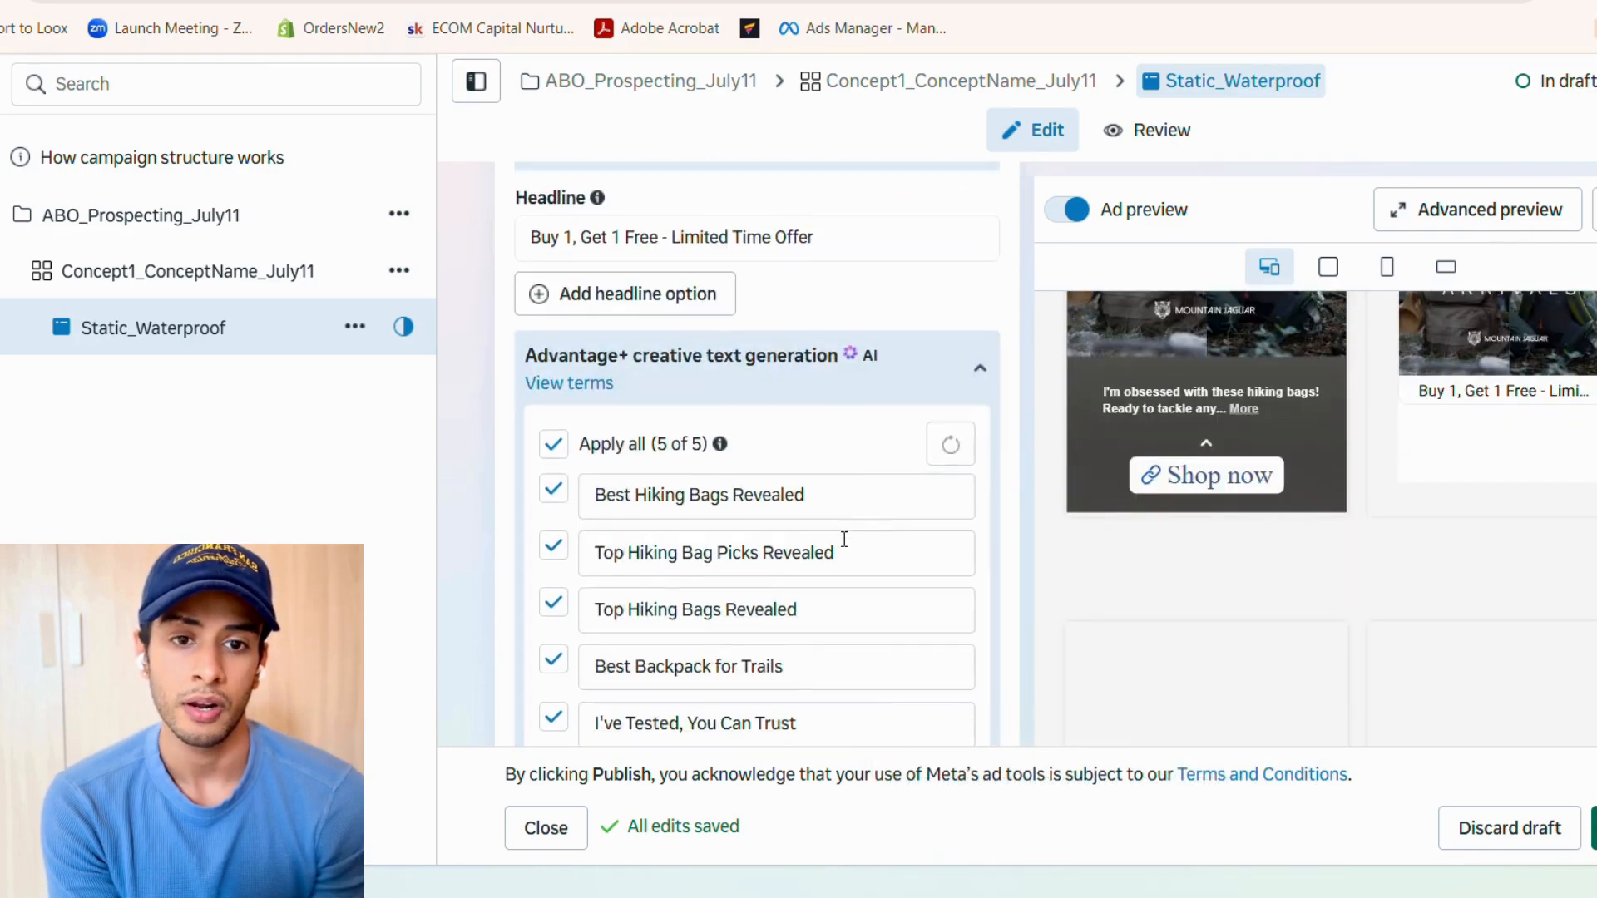
pyautogui.scroll(-10, 845, 541)
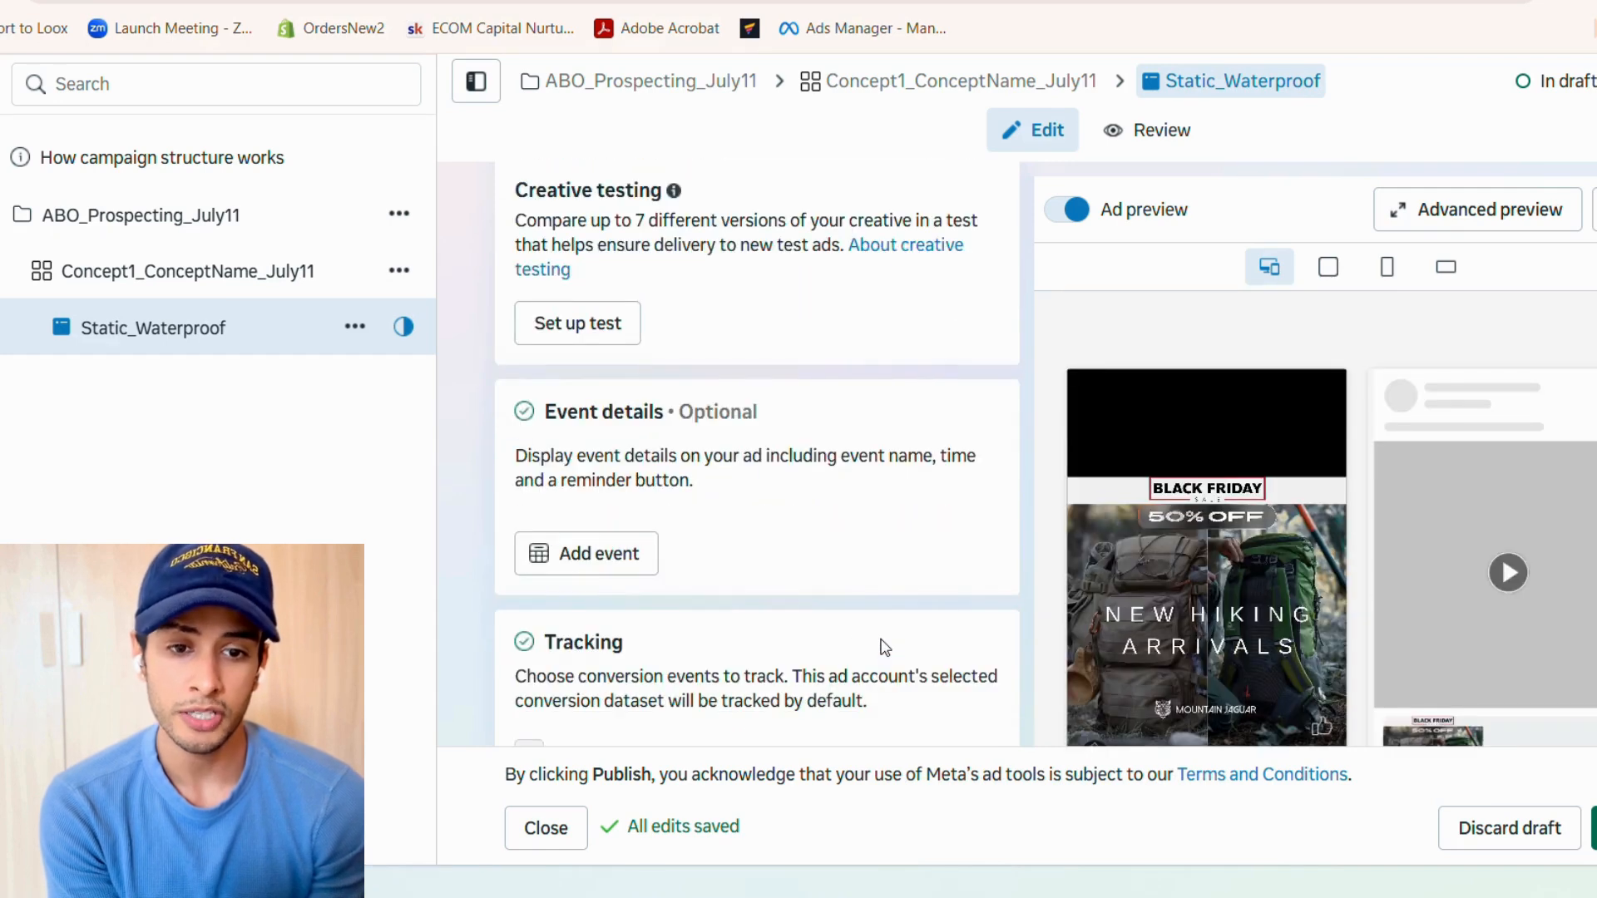
# - Examine the ad's Tracking section, including website events, app events, offline events, URL parameters and third-party reporting tools
pyautogui.scroll(-2, 885, 647)
pyautogui.scroll(-1, 885, 647)
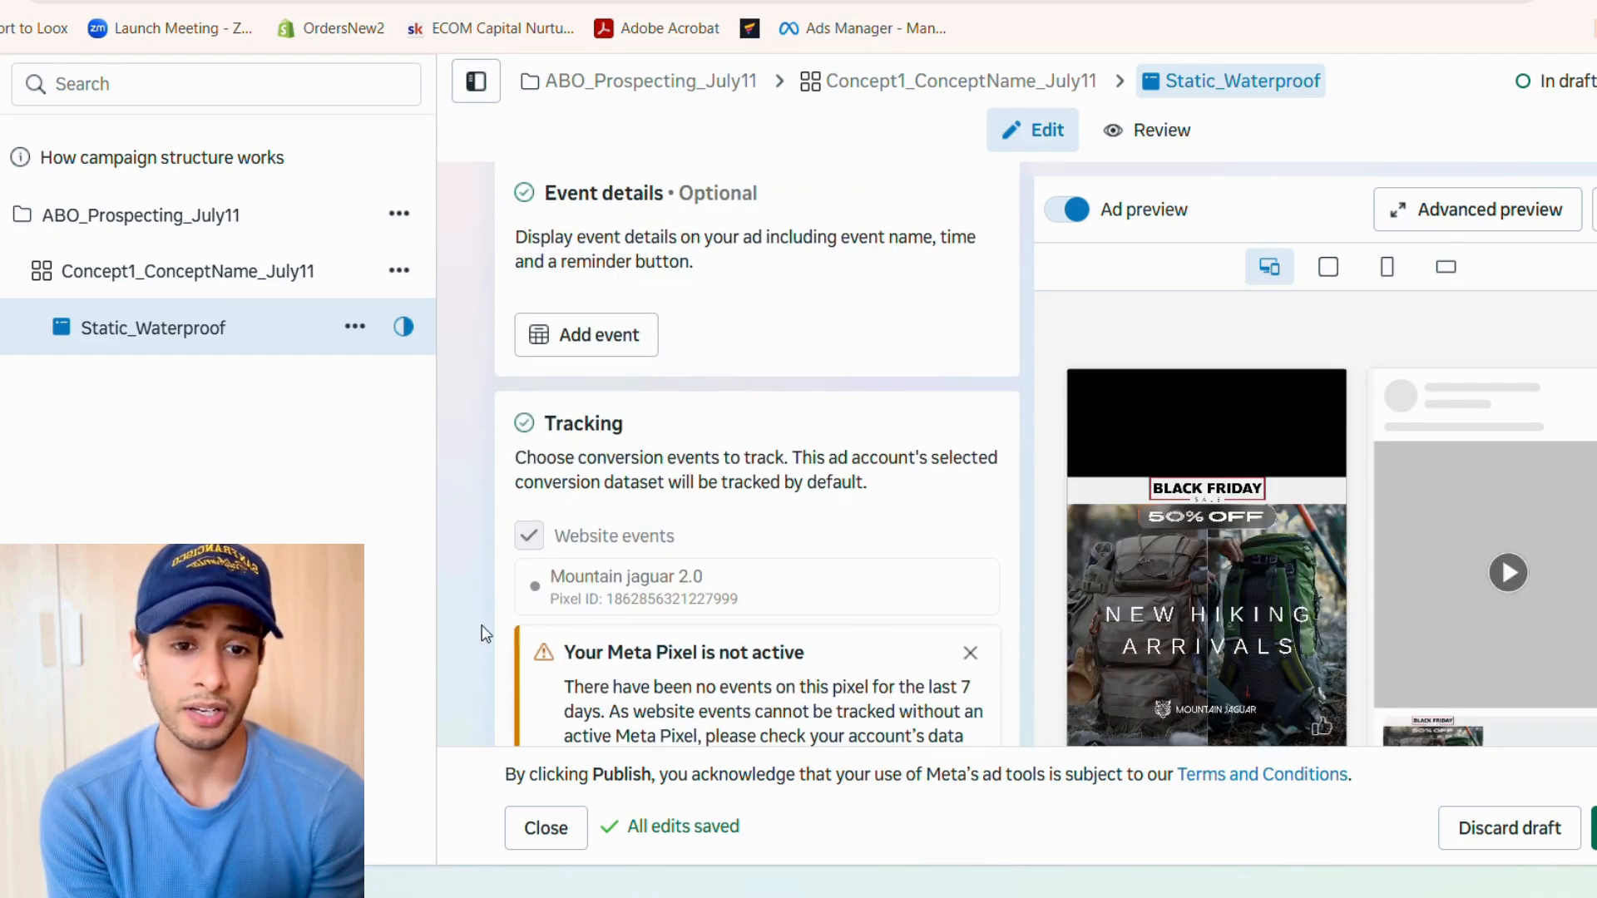
pyautogui.scroll(-3, 699, 580)
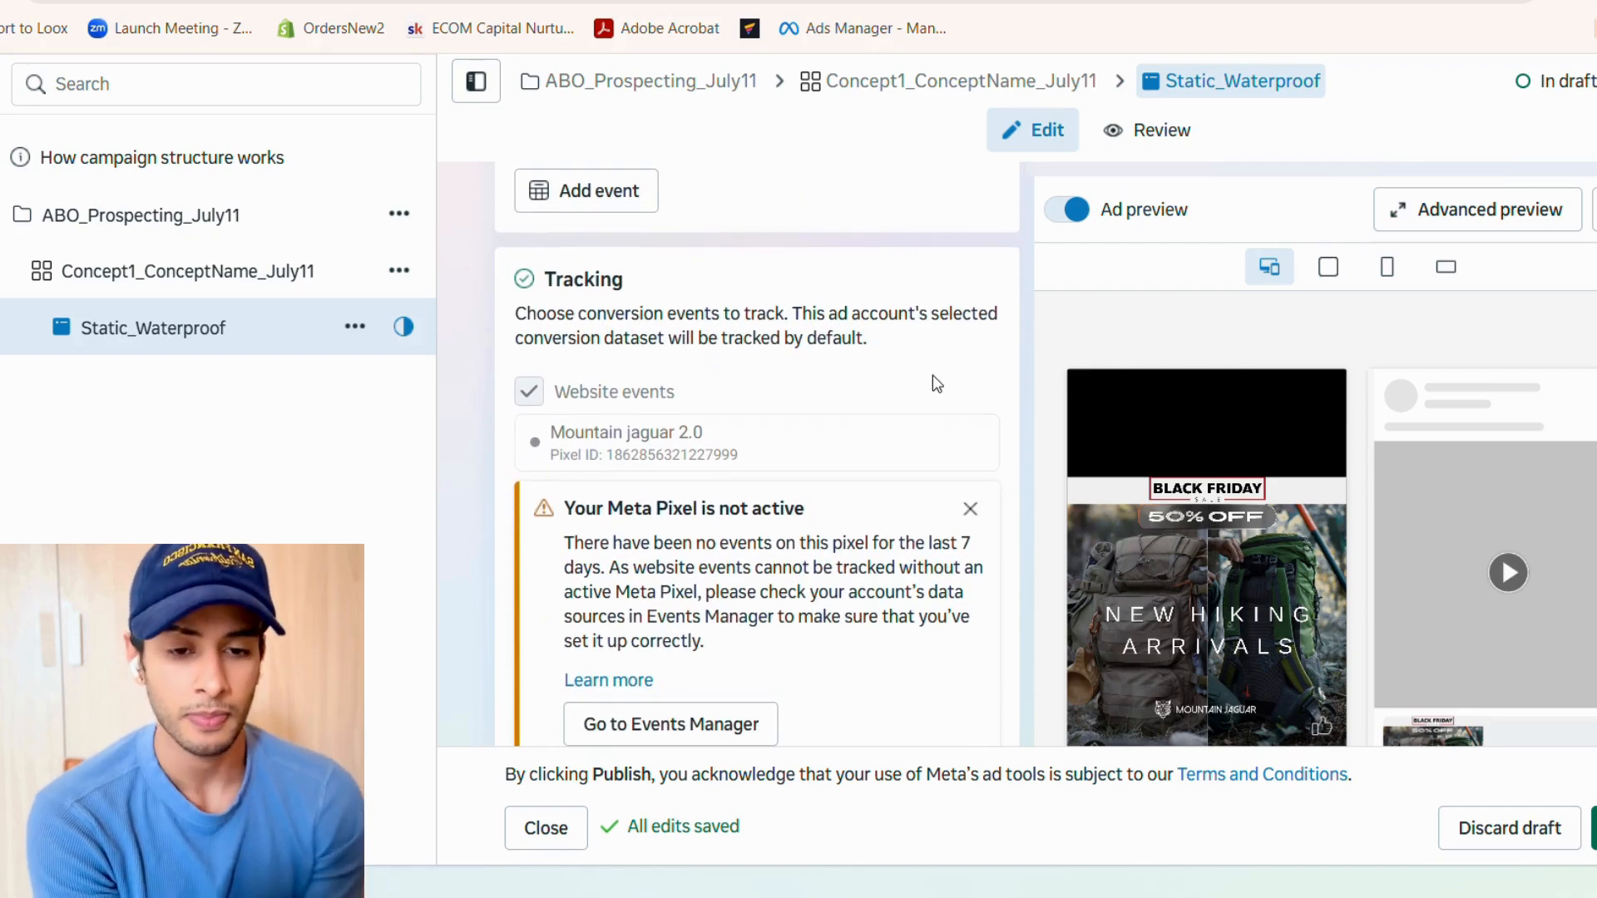
pyautogui.scroll(-4, 931, 376)
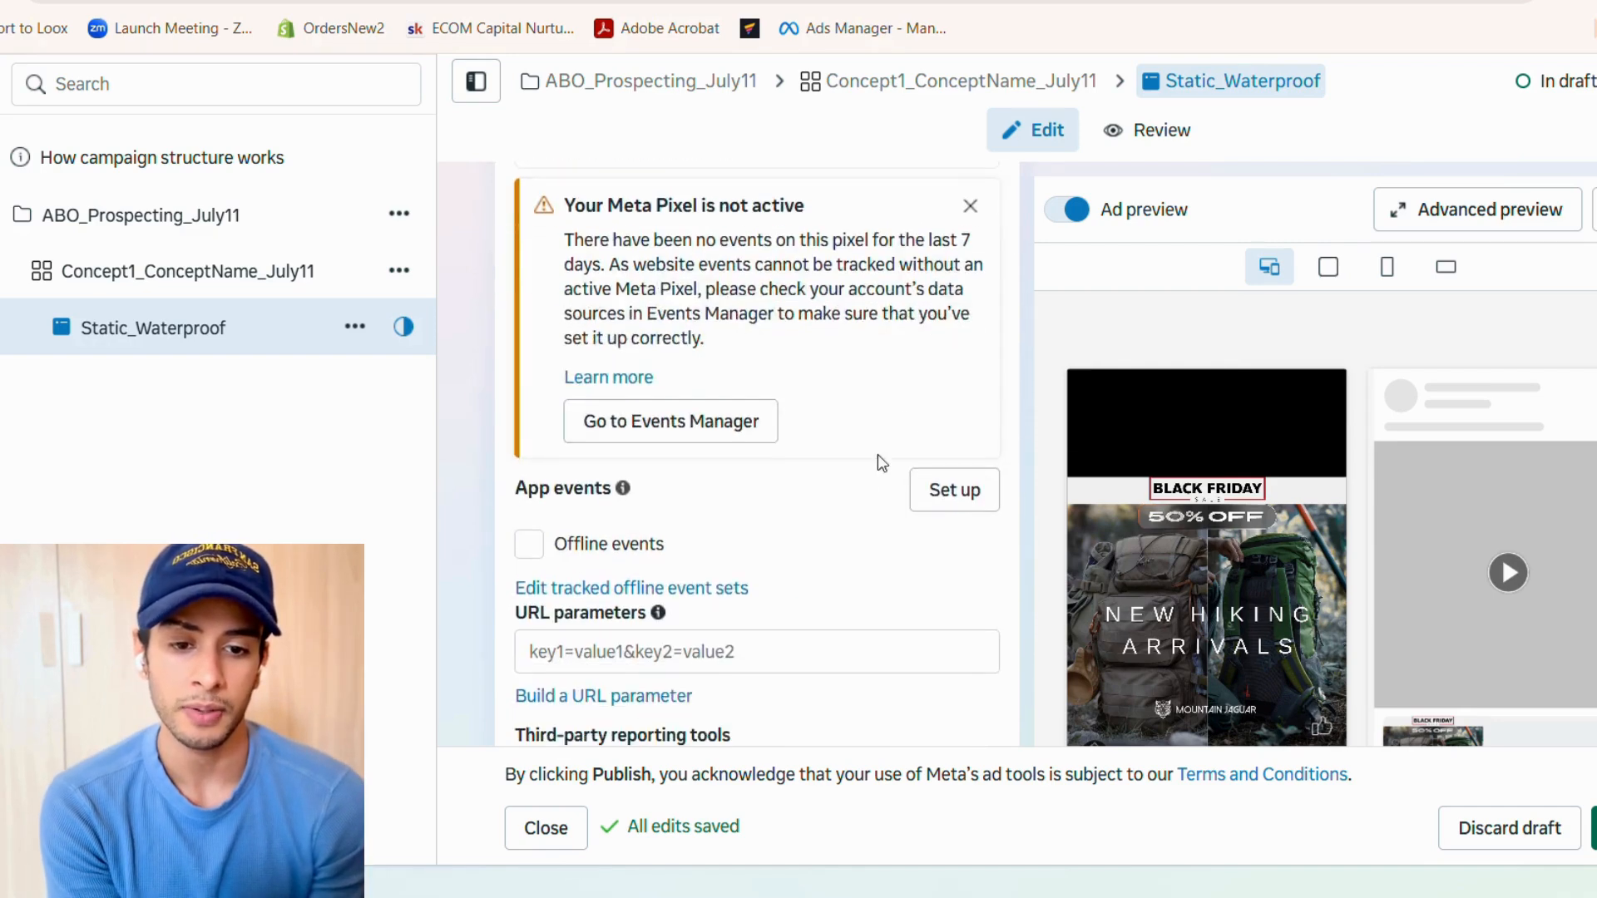
pyautogui.scroll(-3, 783, 586)
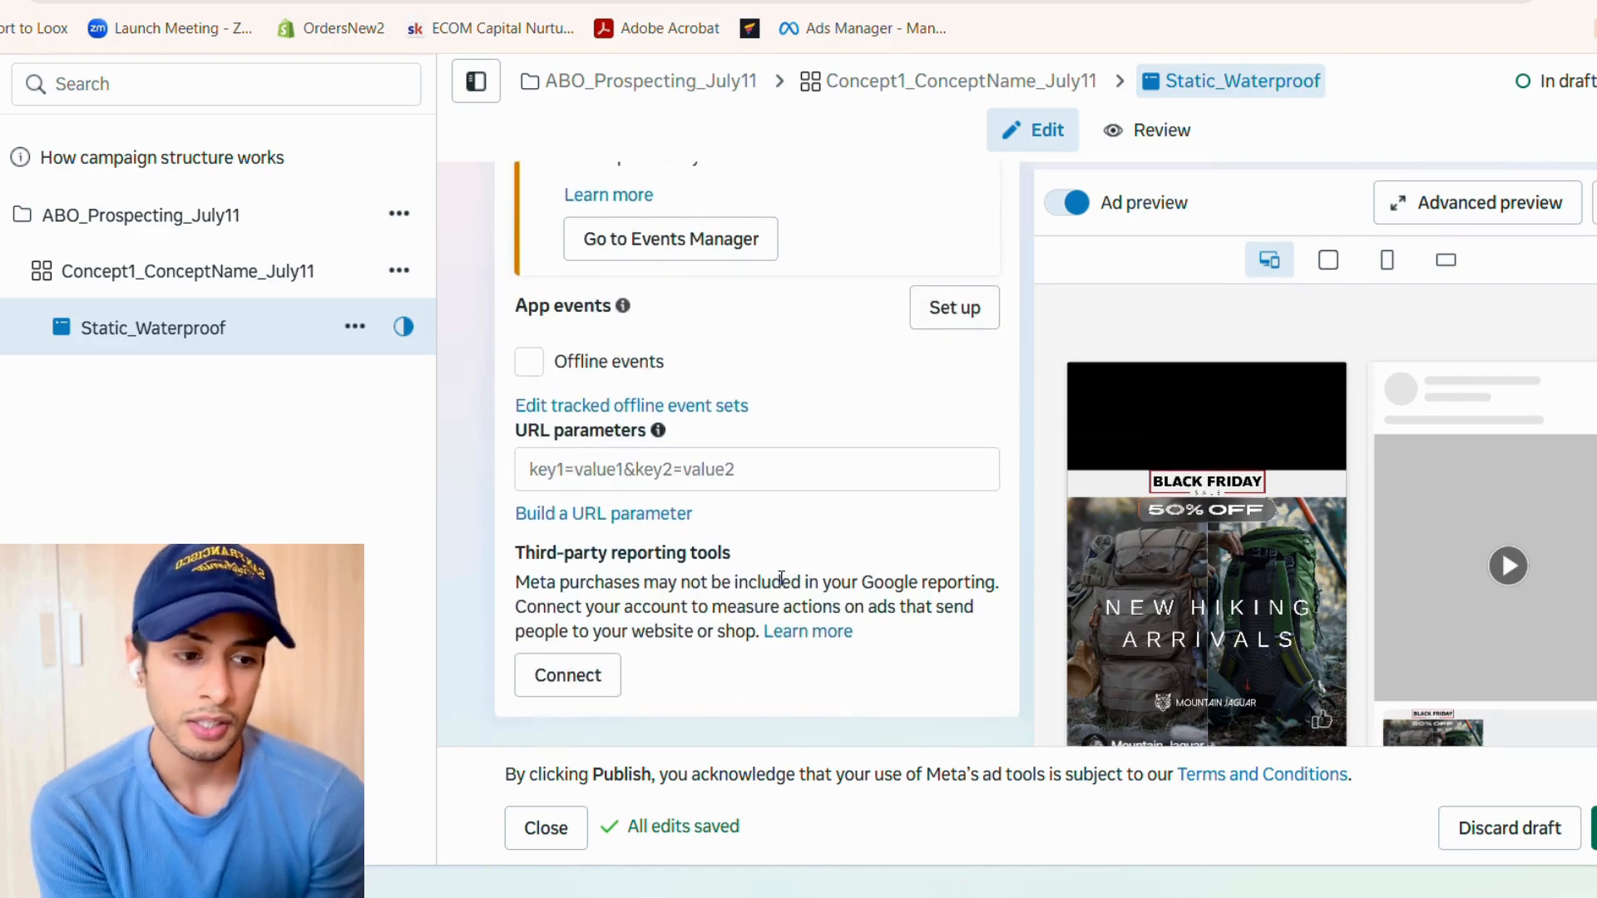
pyautogui.scroll(2, 782, 580)
pyautogui.scroll(-2, 782, 587)
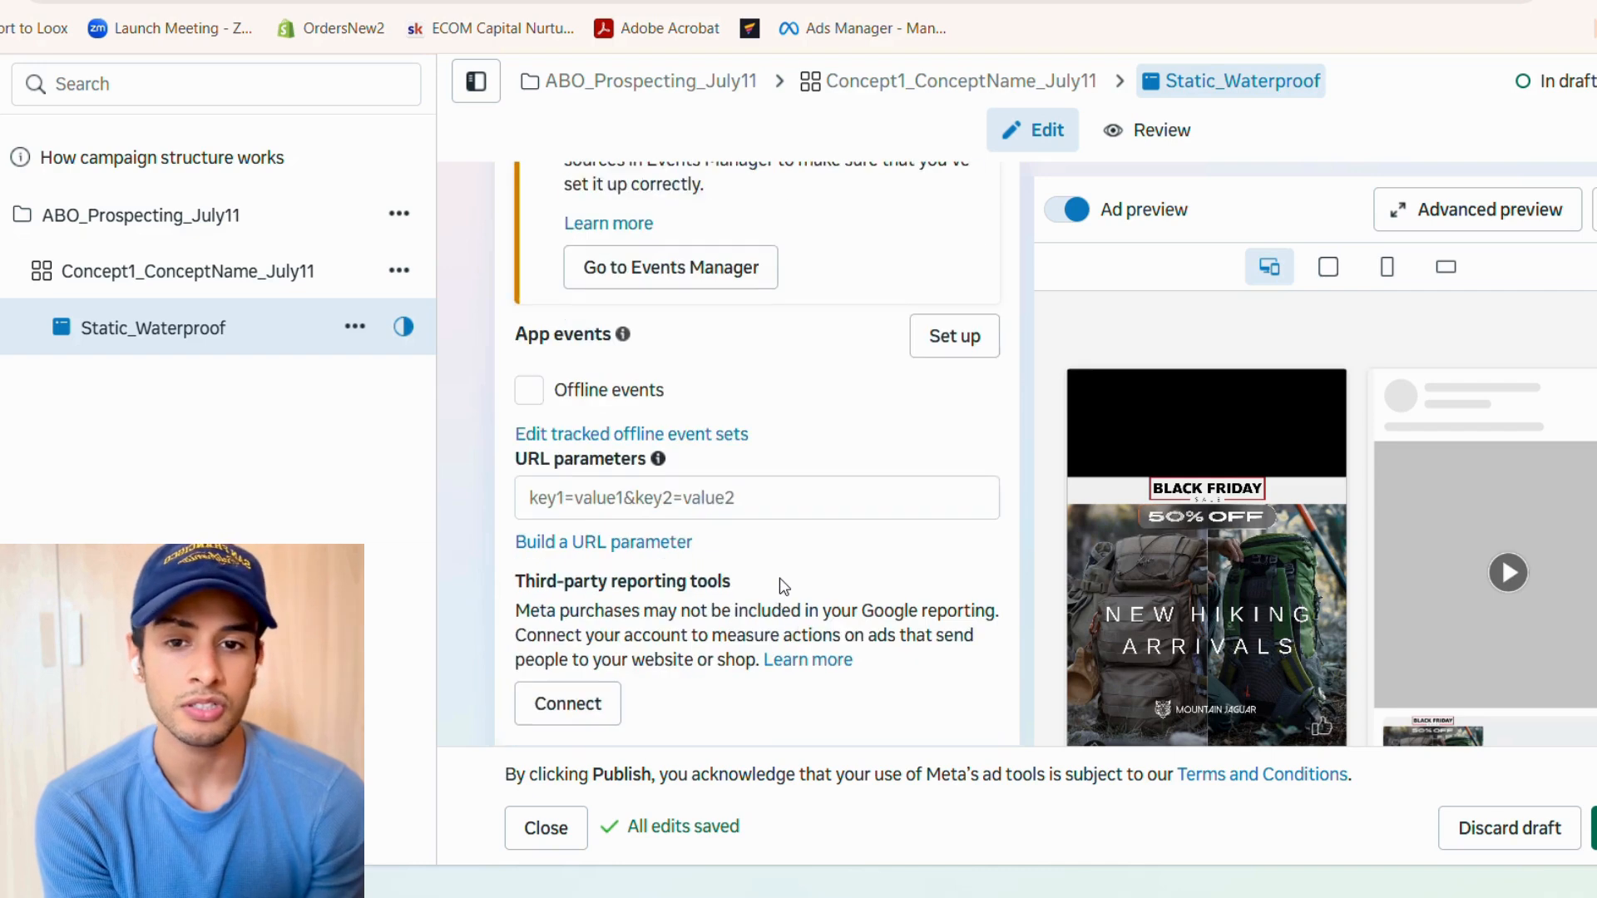